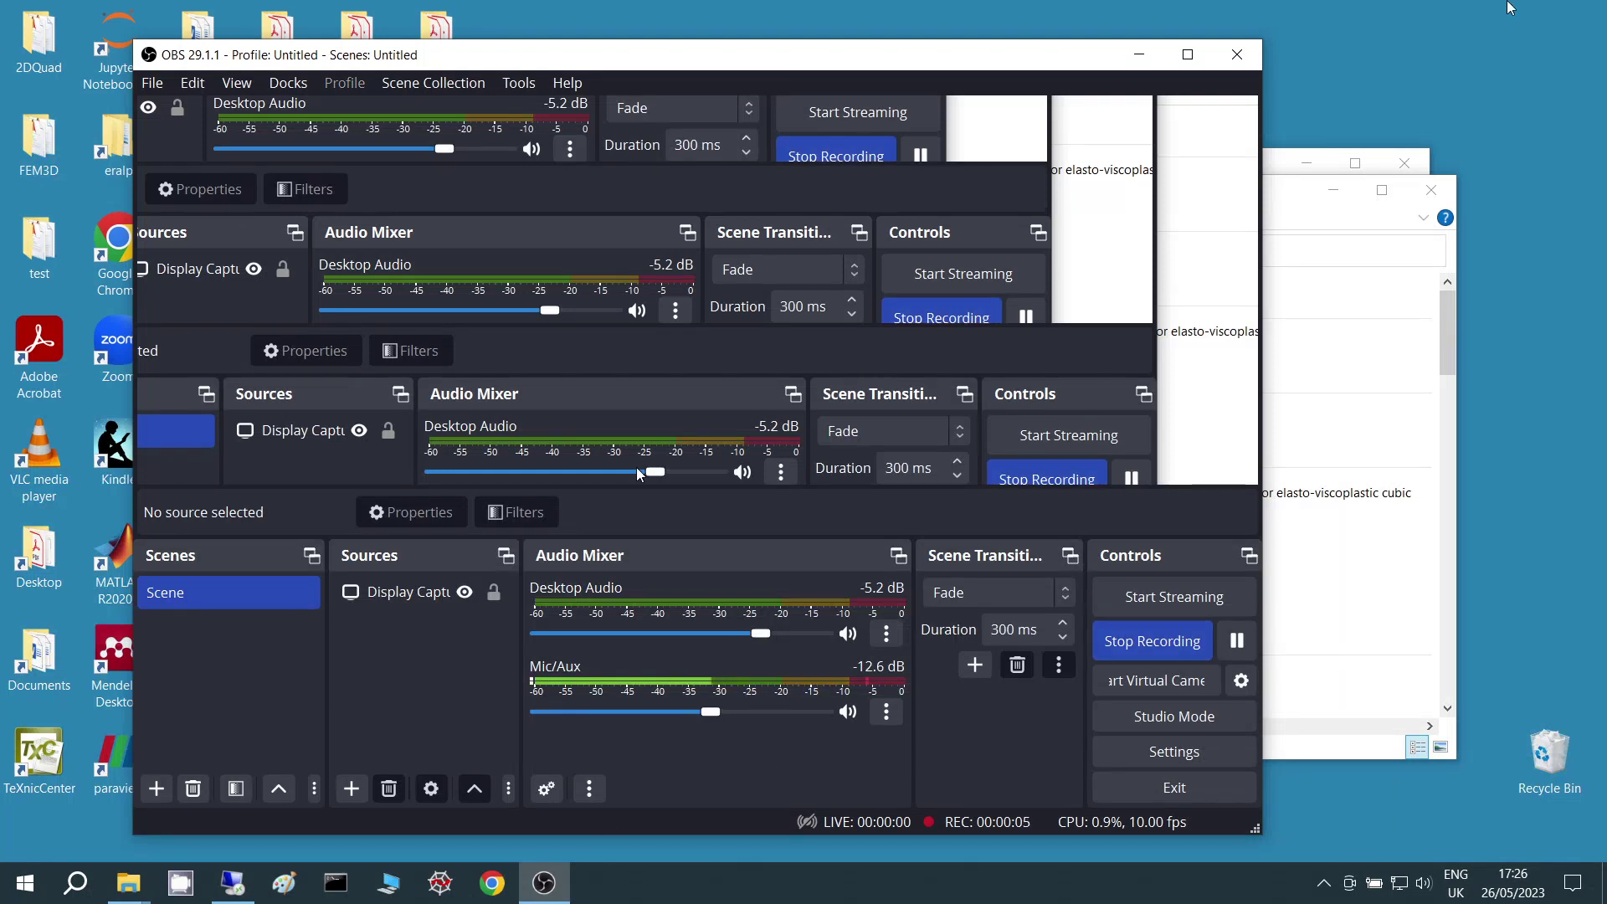
Step: Search for 'github tarleton' and open the TarletonGroup CrystalPlasticity repository
left_click(1139, 55)
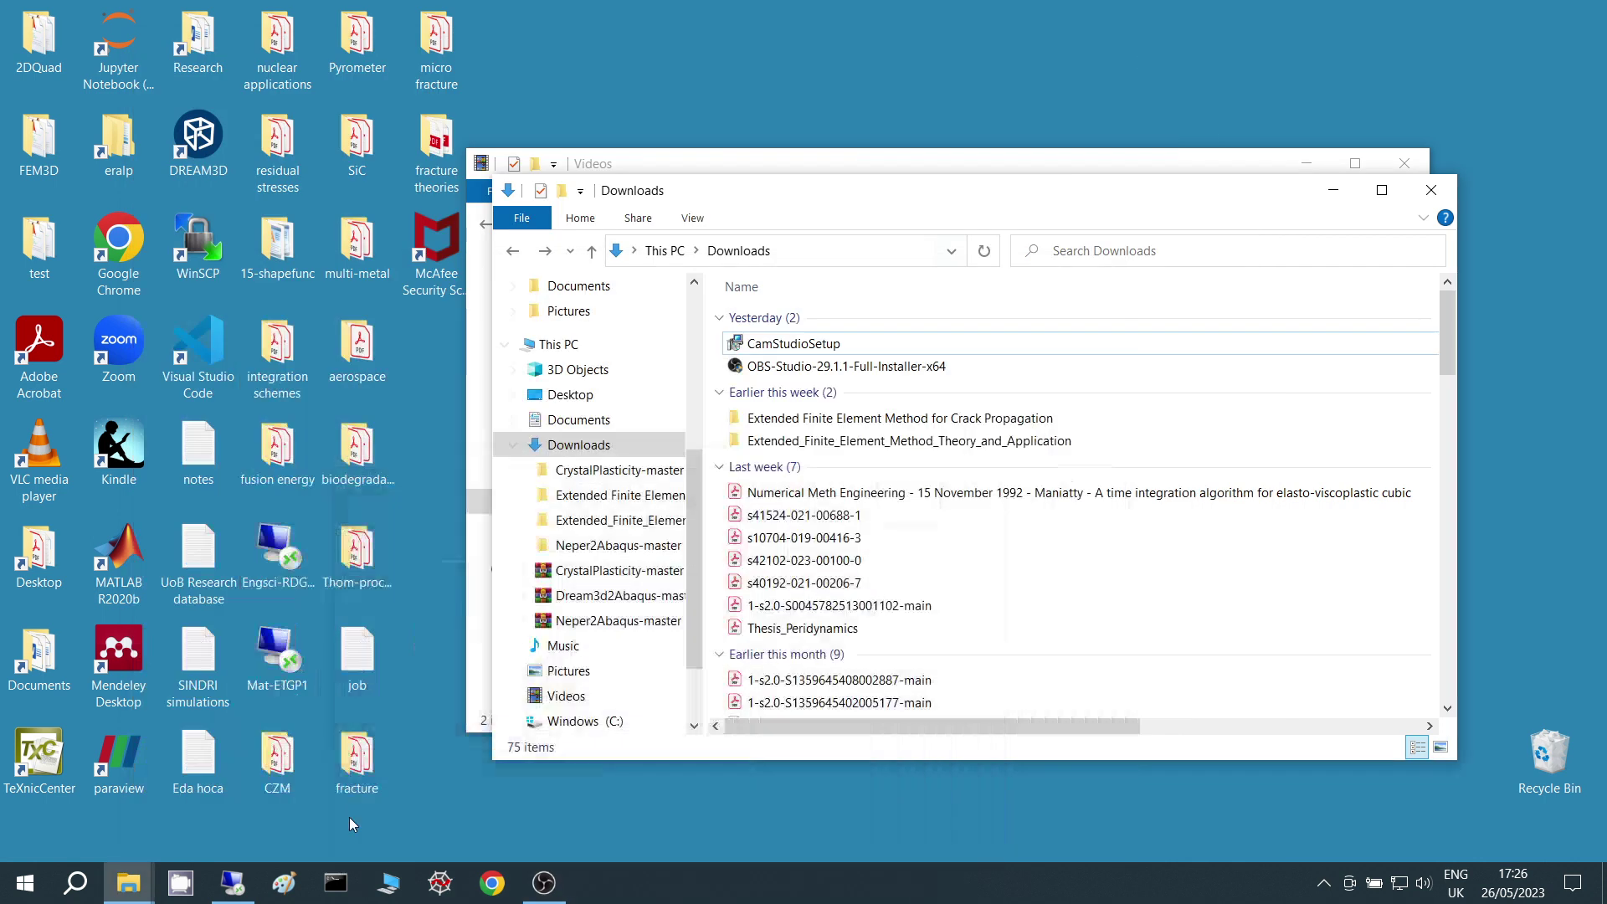
left_click(492, 884)
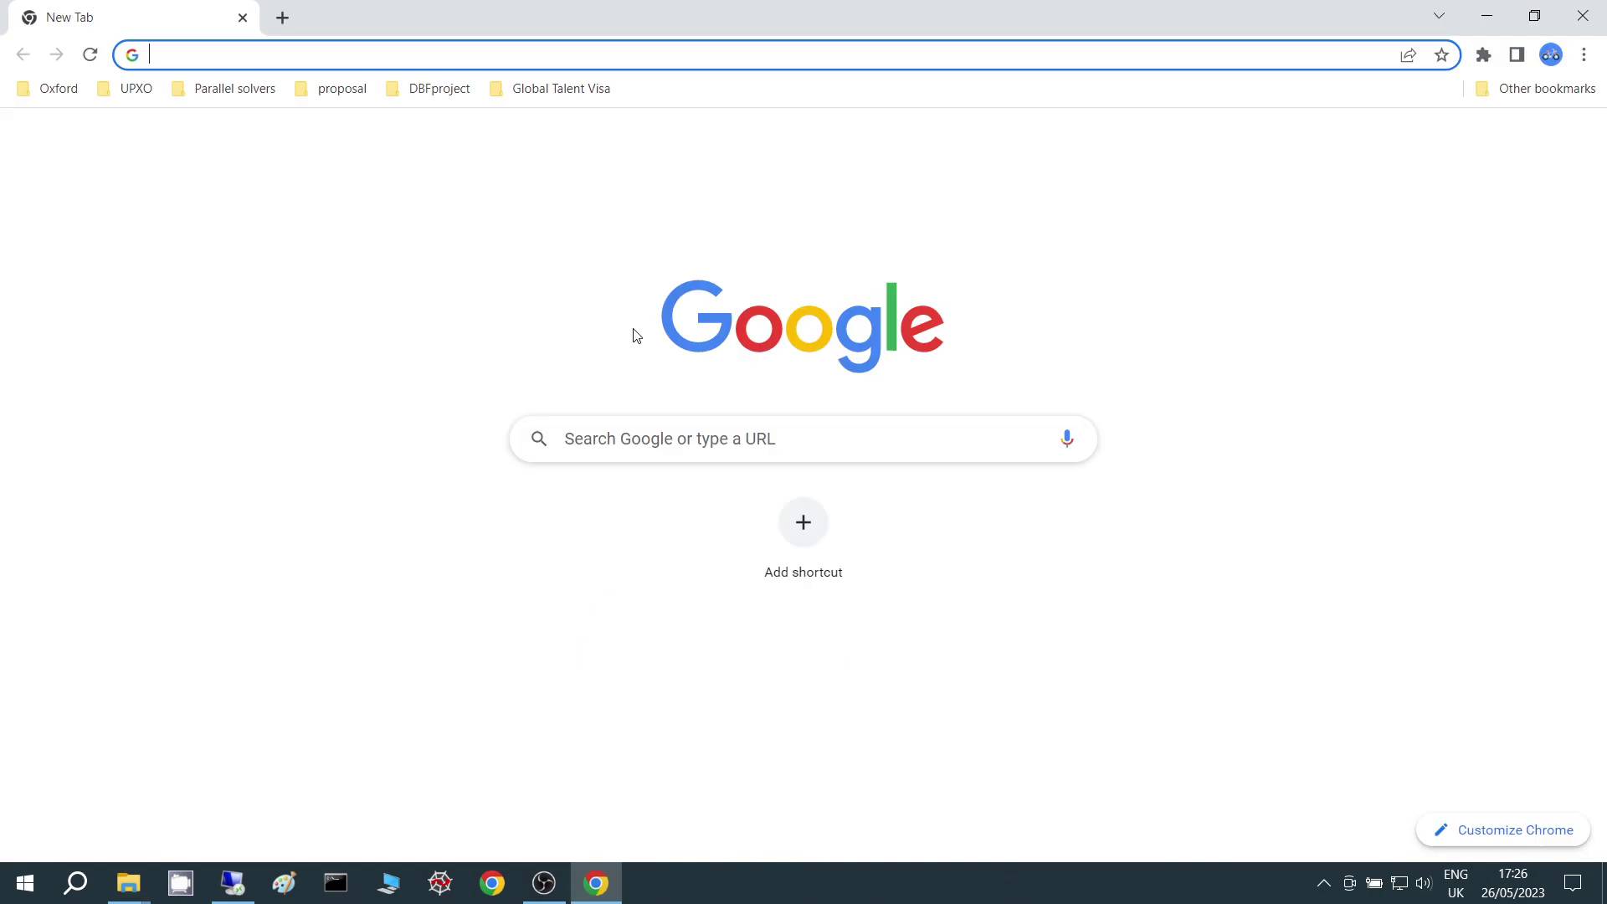
type("gith")
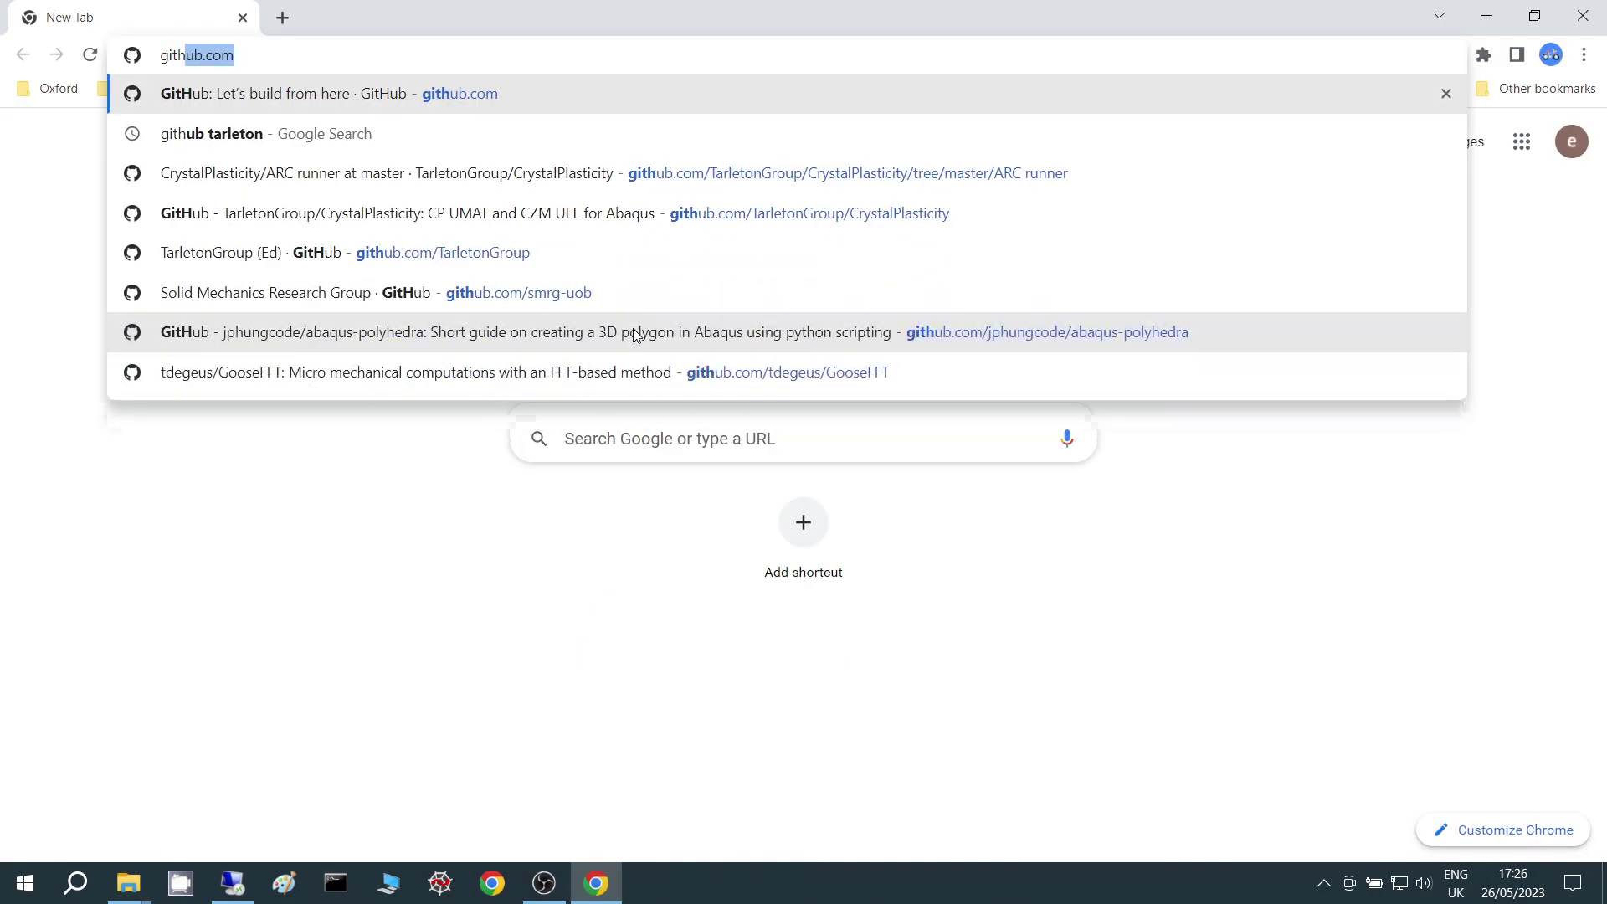
type("ub tal")
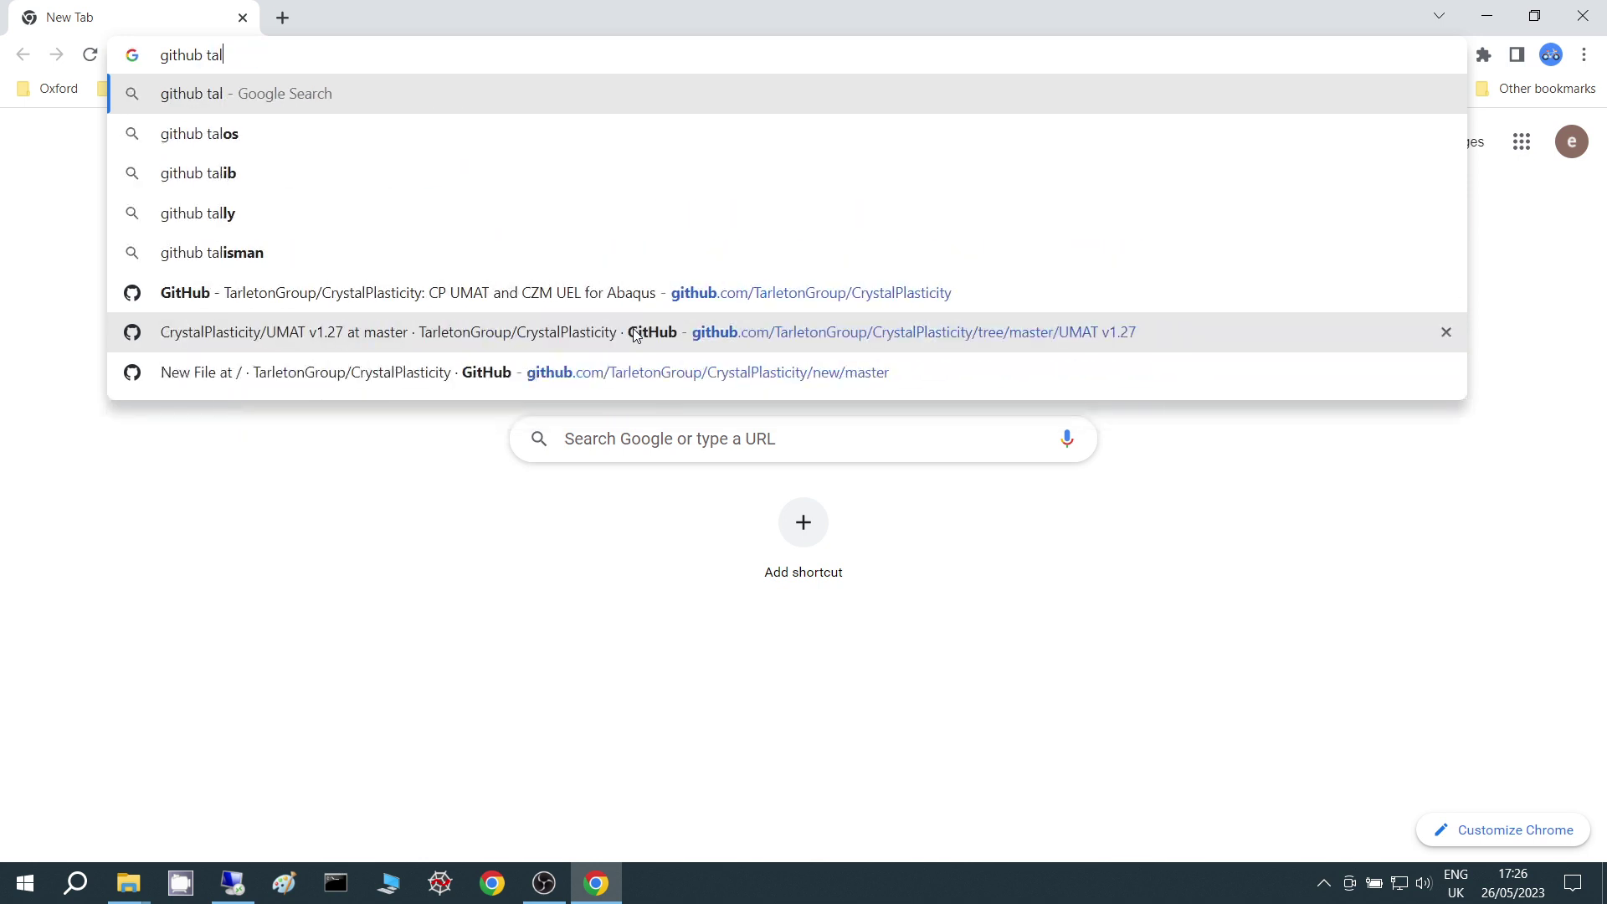
key("BackSpace")
type("r")
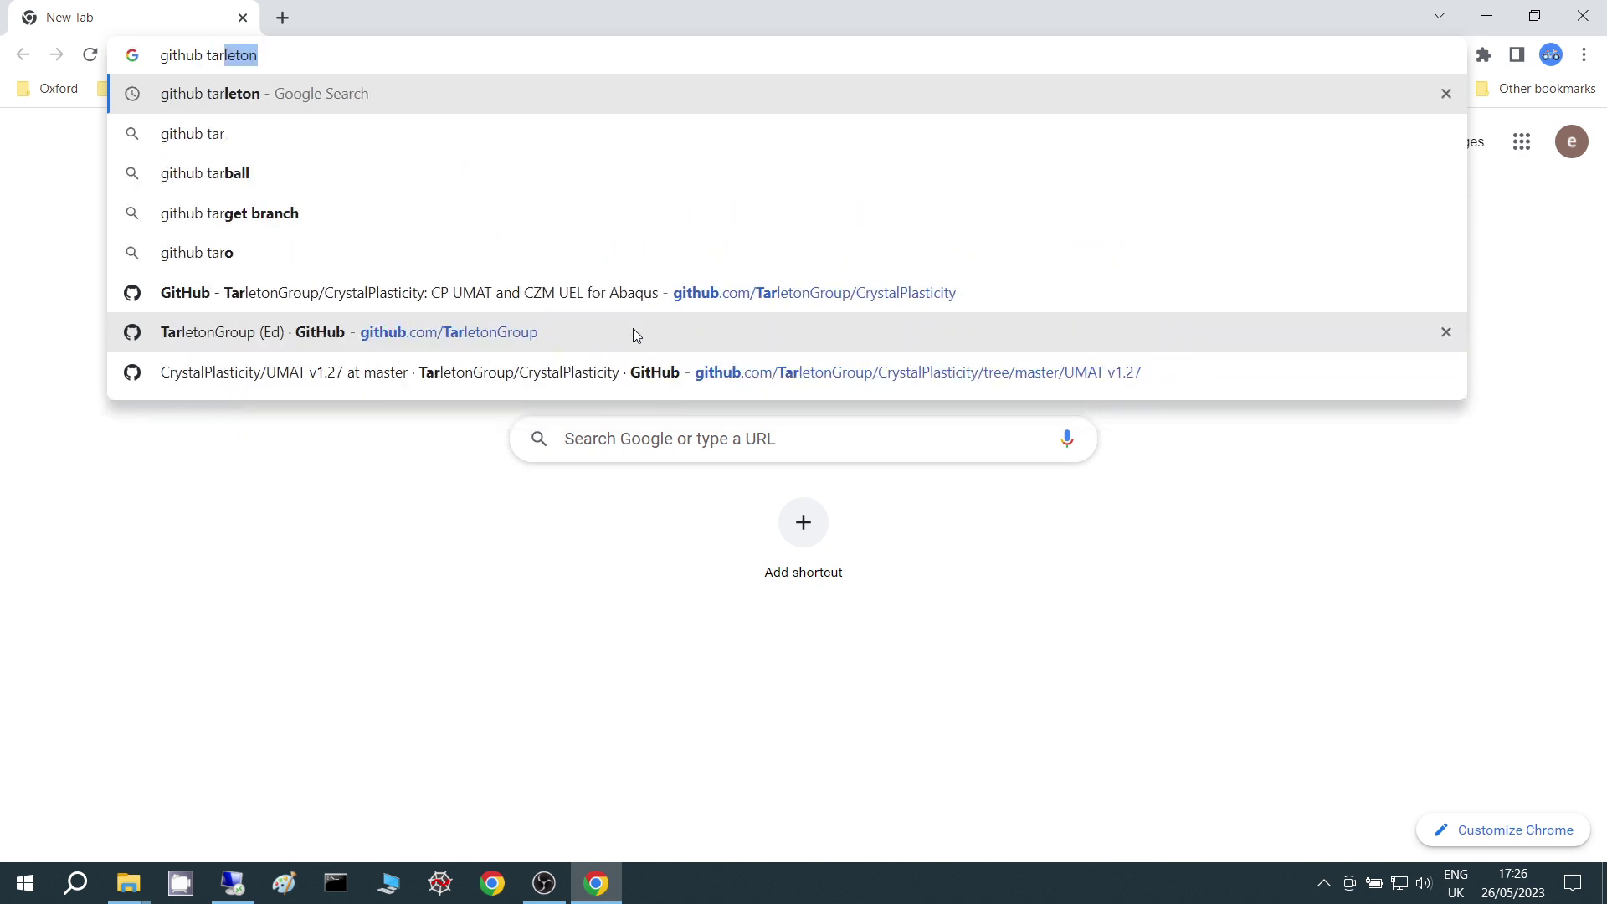
key("Return")
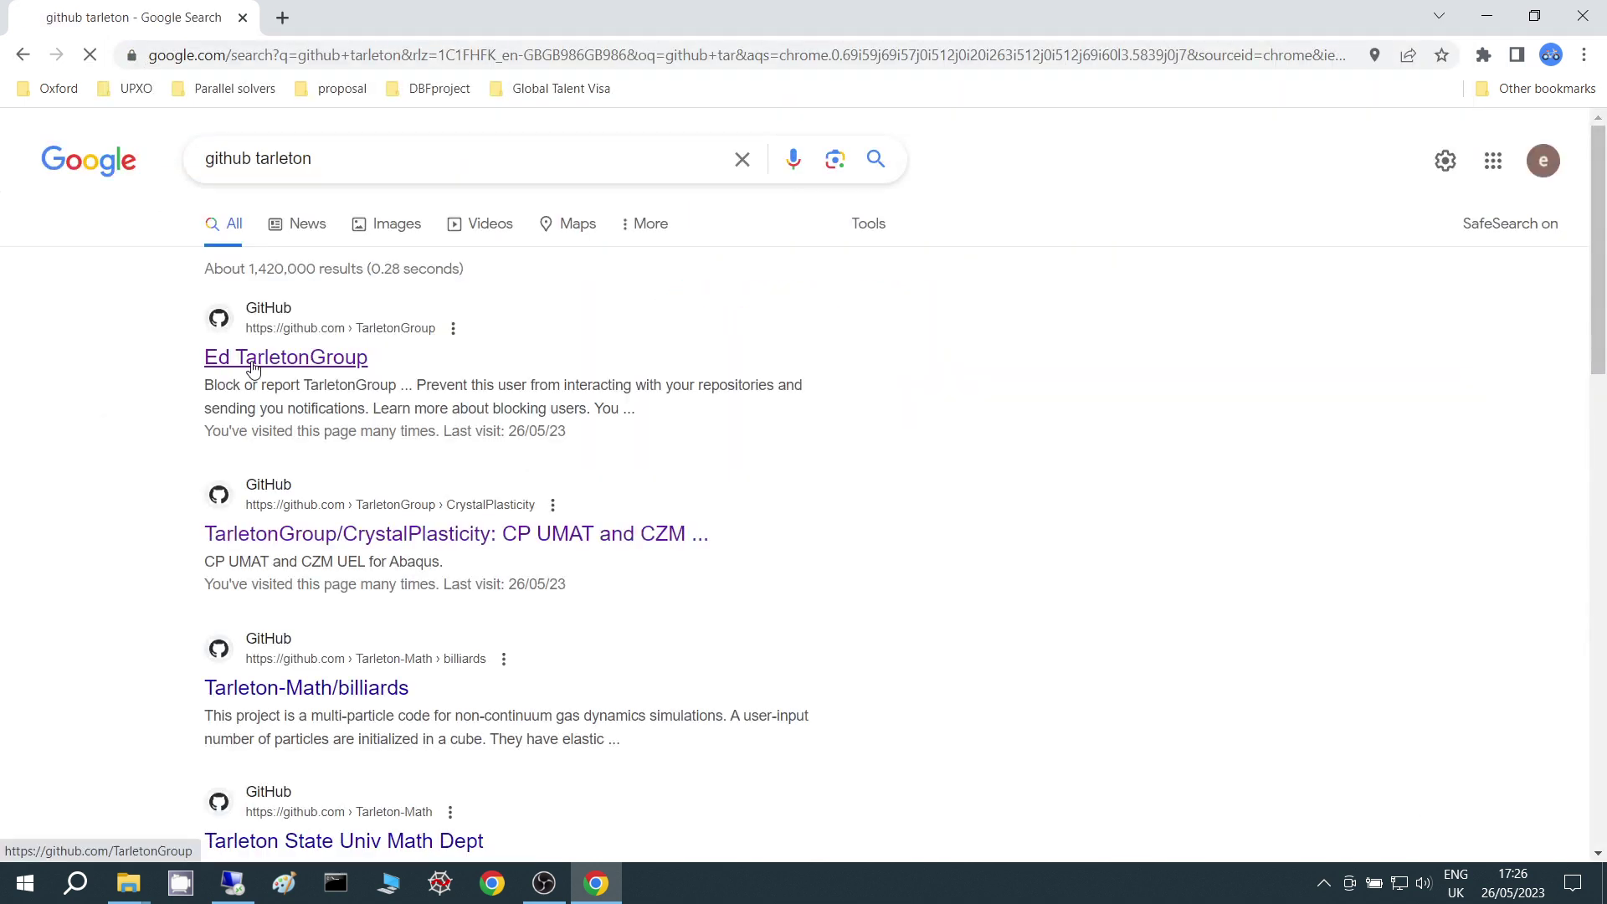
left_click(366, 358)
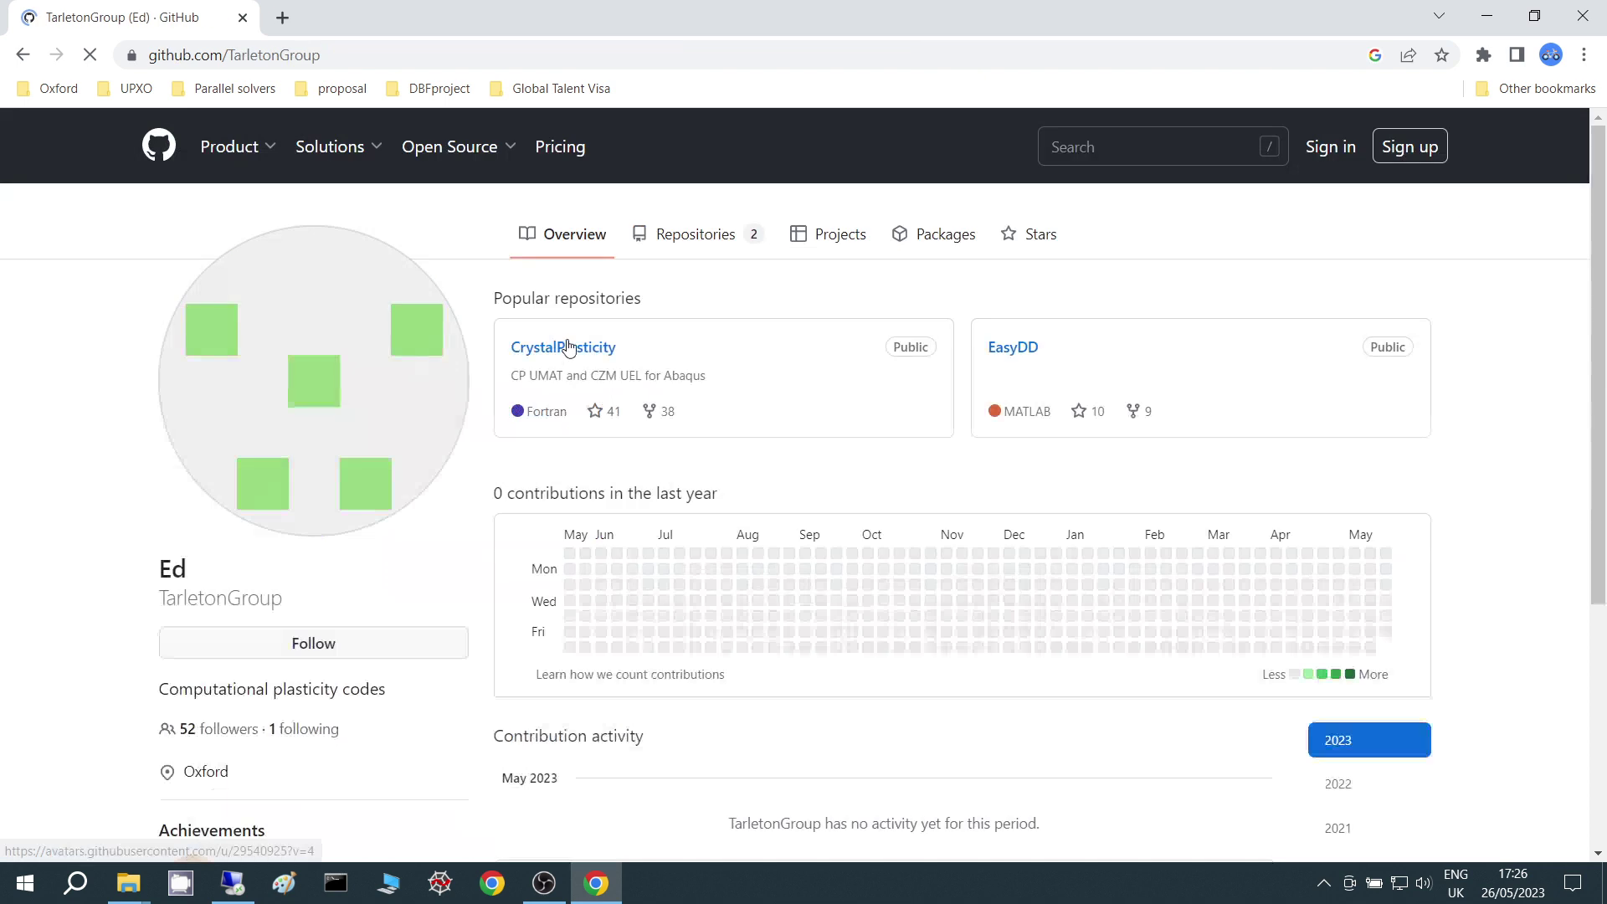
left_click(565, 351)
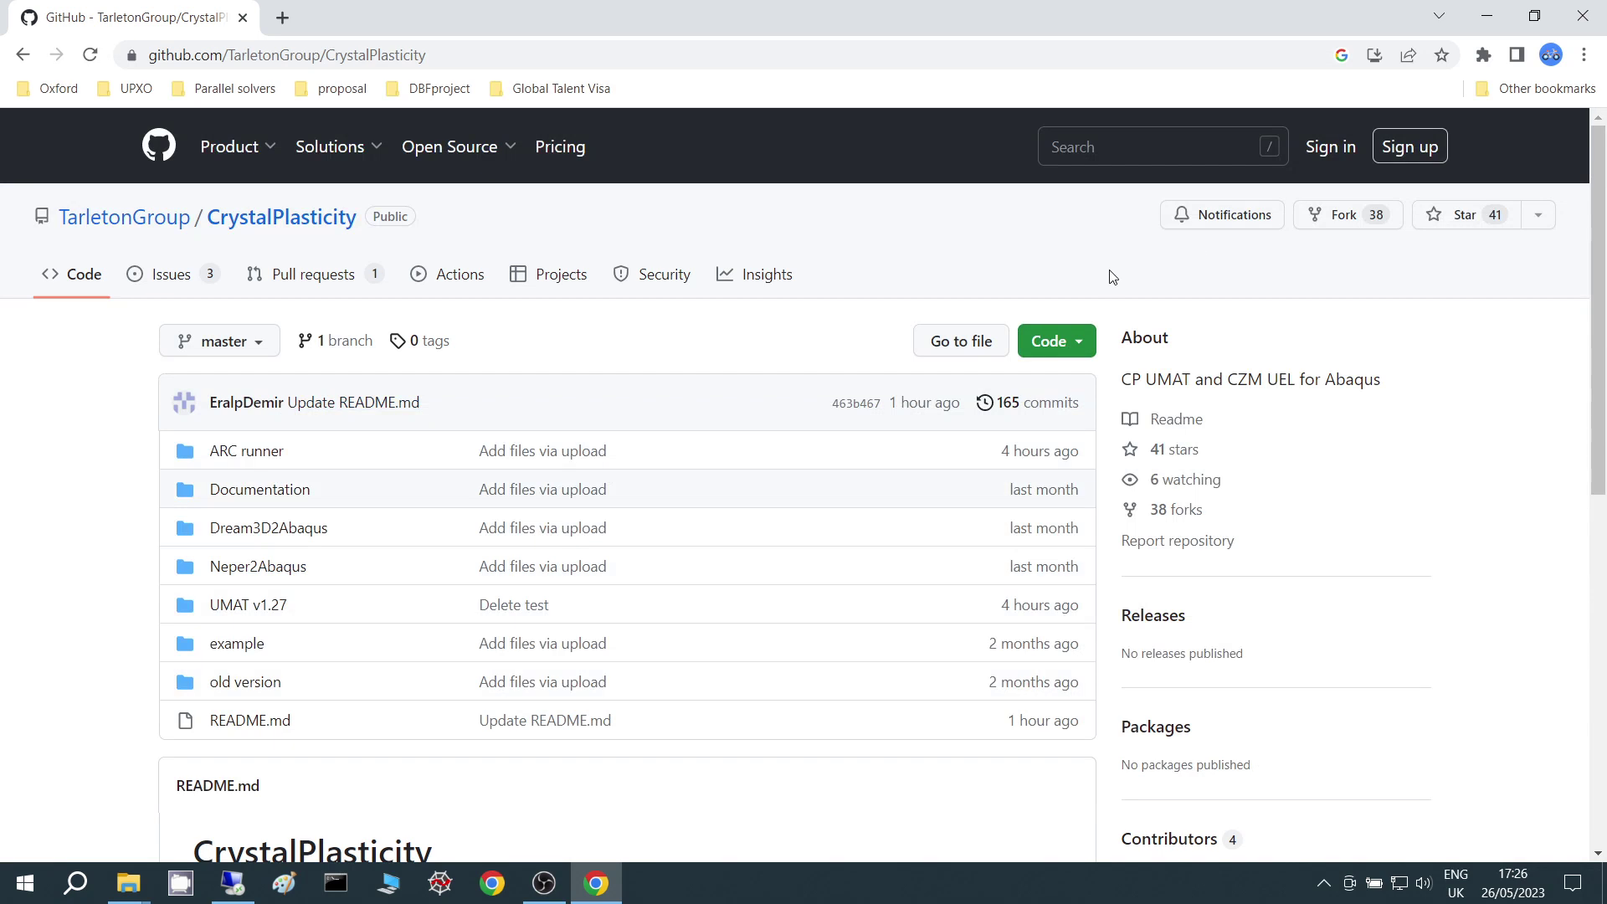
Step: Download the CrystalPlasticity repository as a ZIP file
left_click(1053, 358)
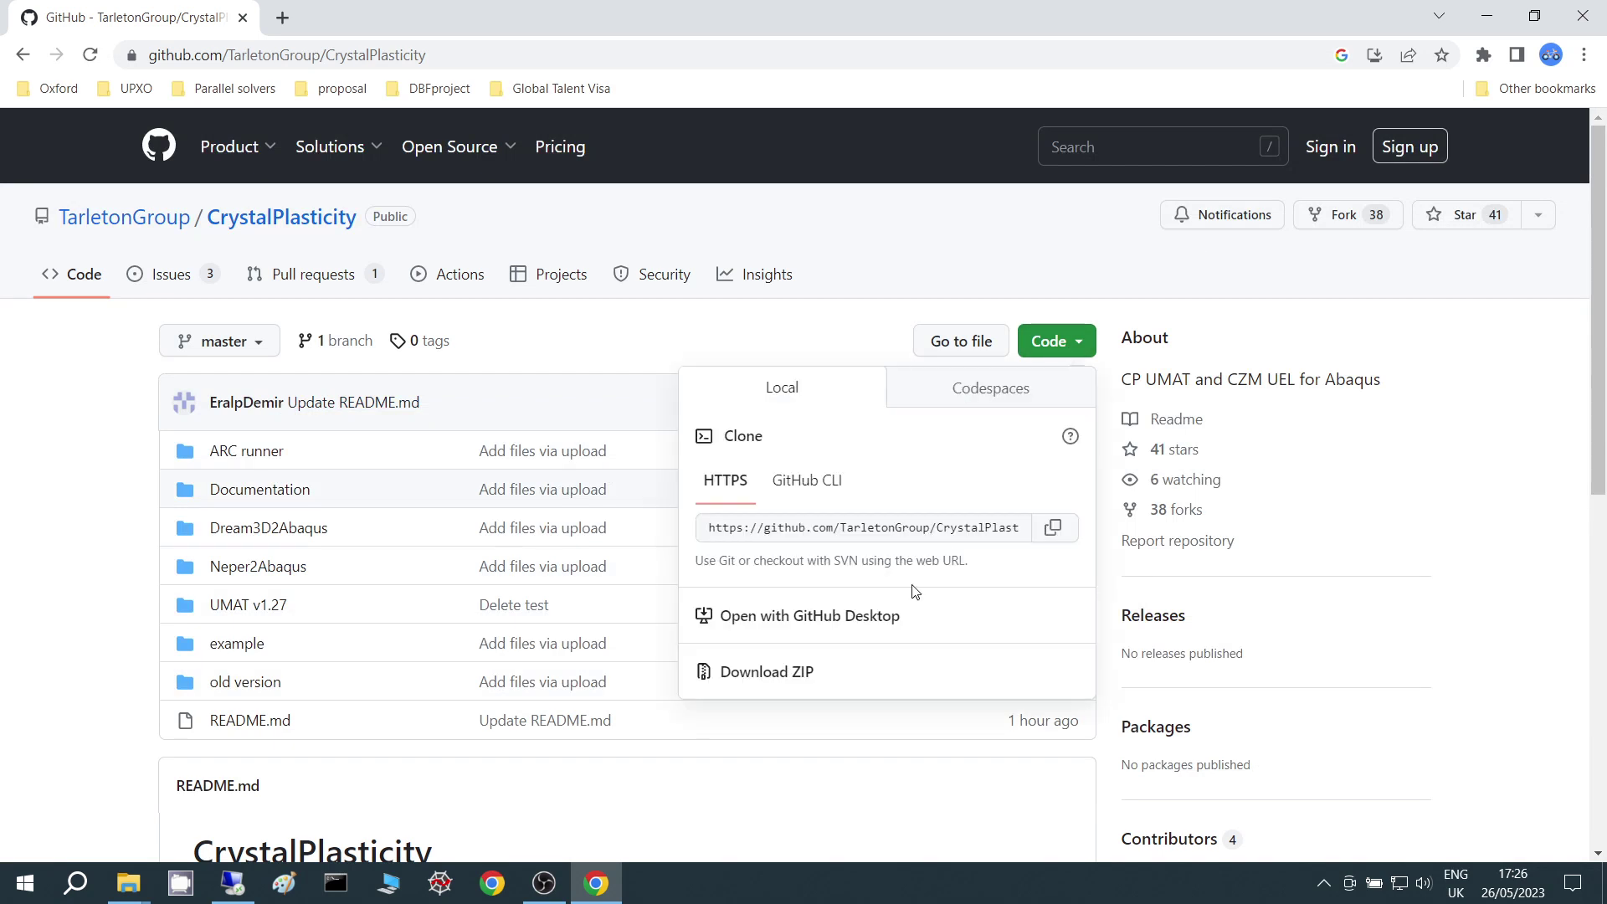
left_click(738, 675)
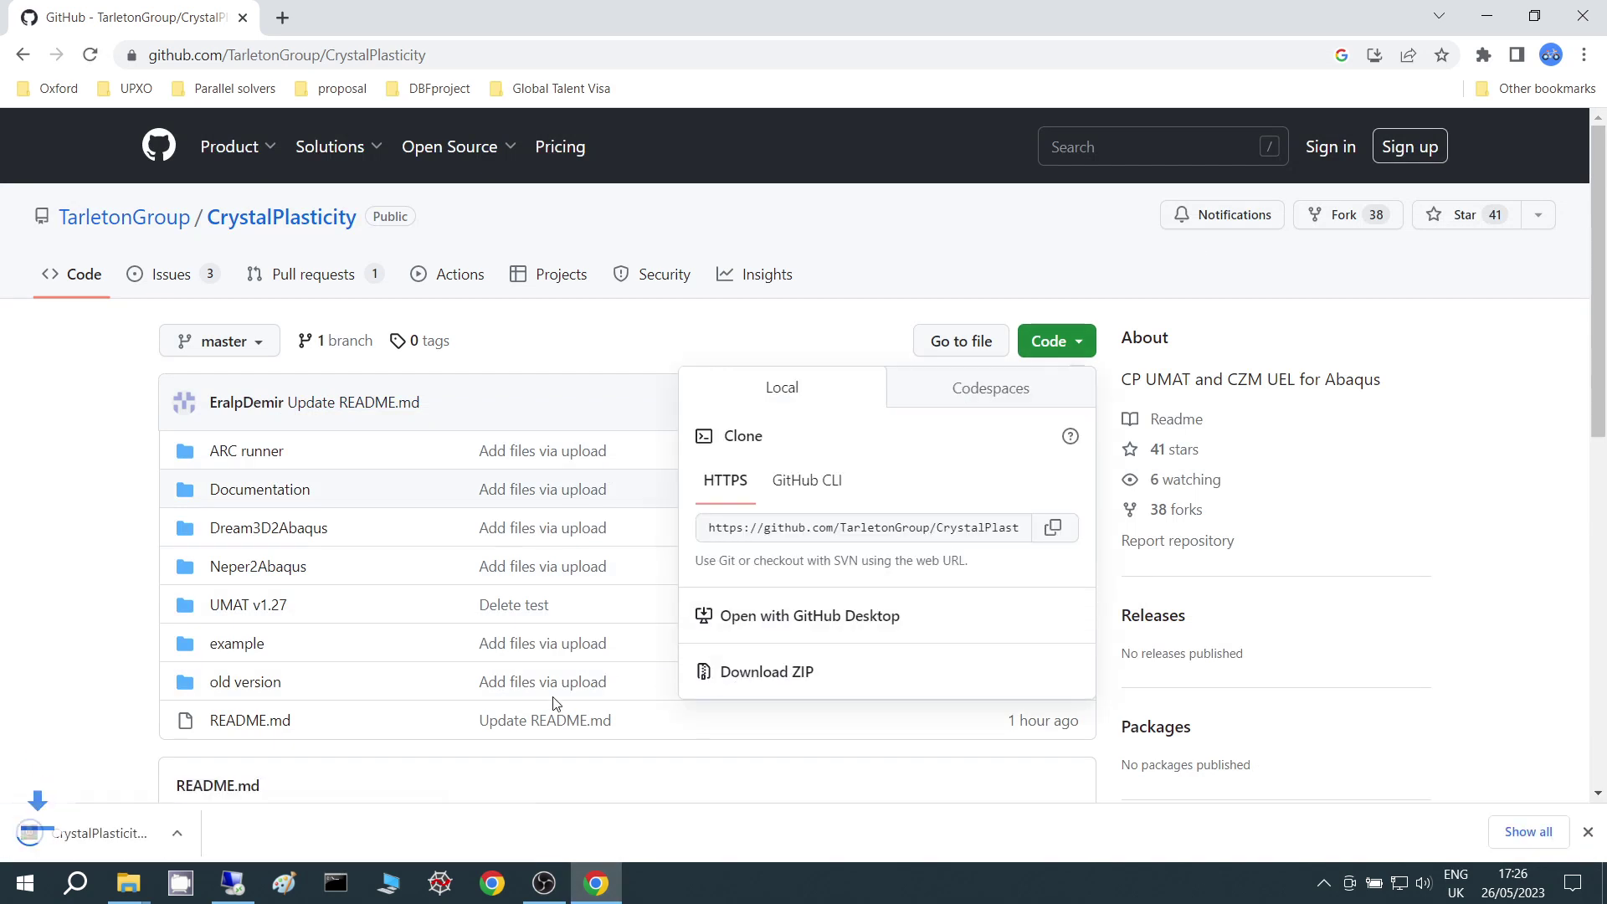
scroll(107, 703, "down", 1)
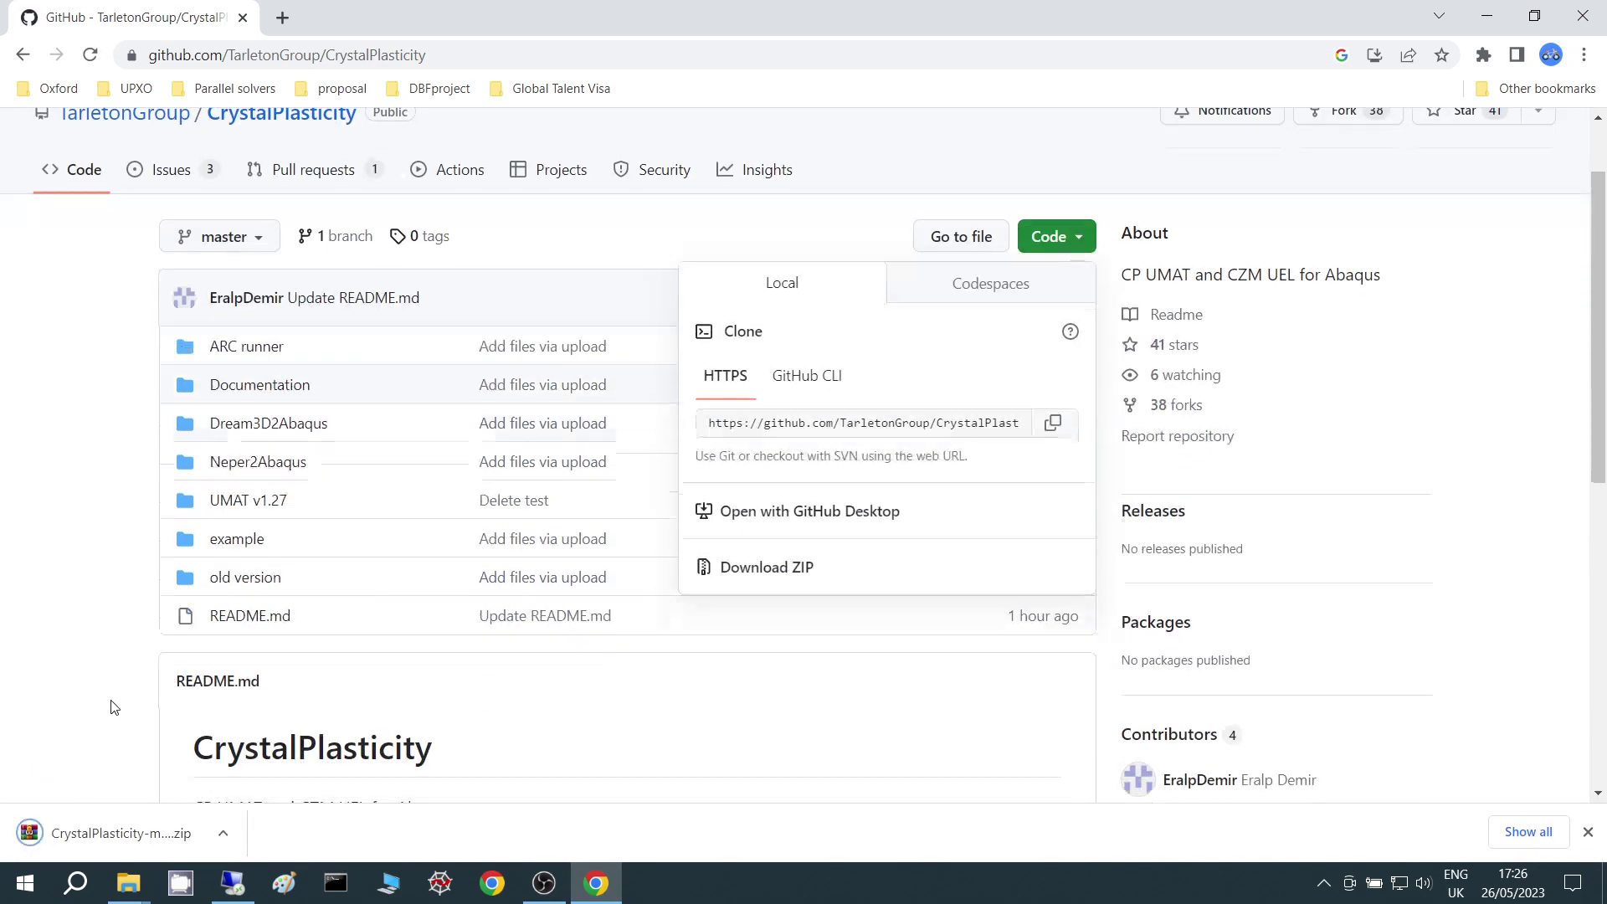
Step: Extract the downloaded CrystalPlasticity zip into the Downloads folder
left_click(388, 883)
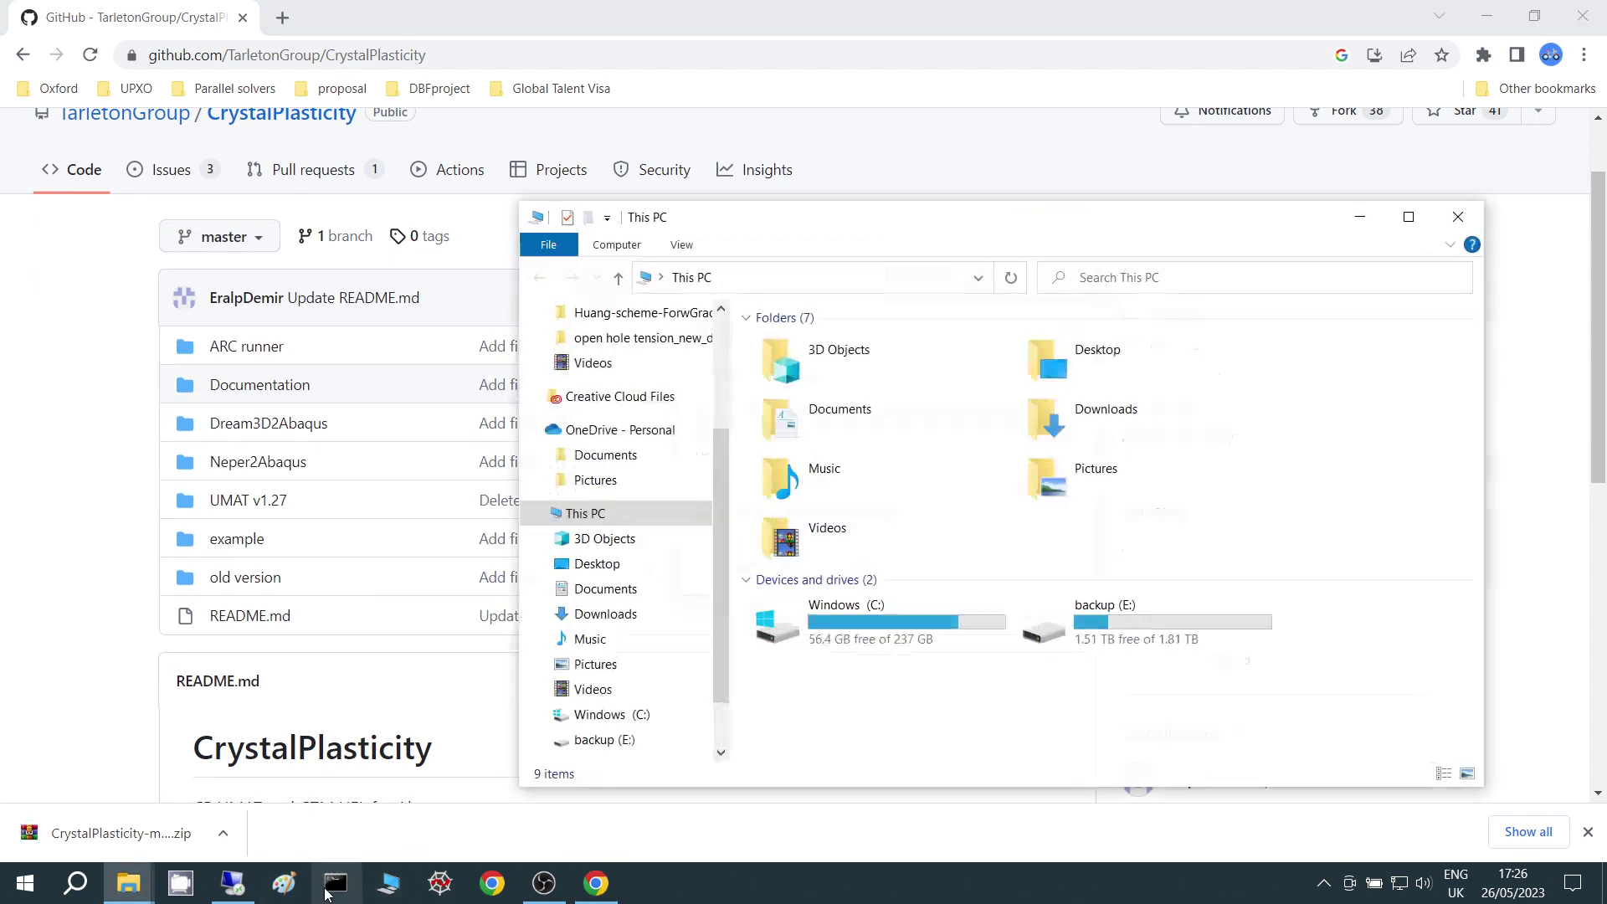
double_click(1104, 414)
left_click(879, 380)
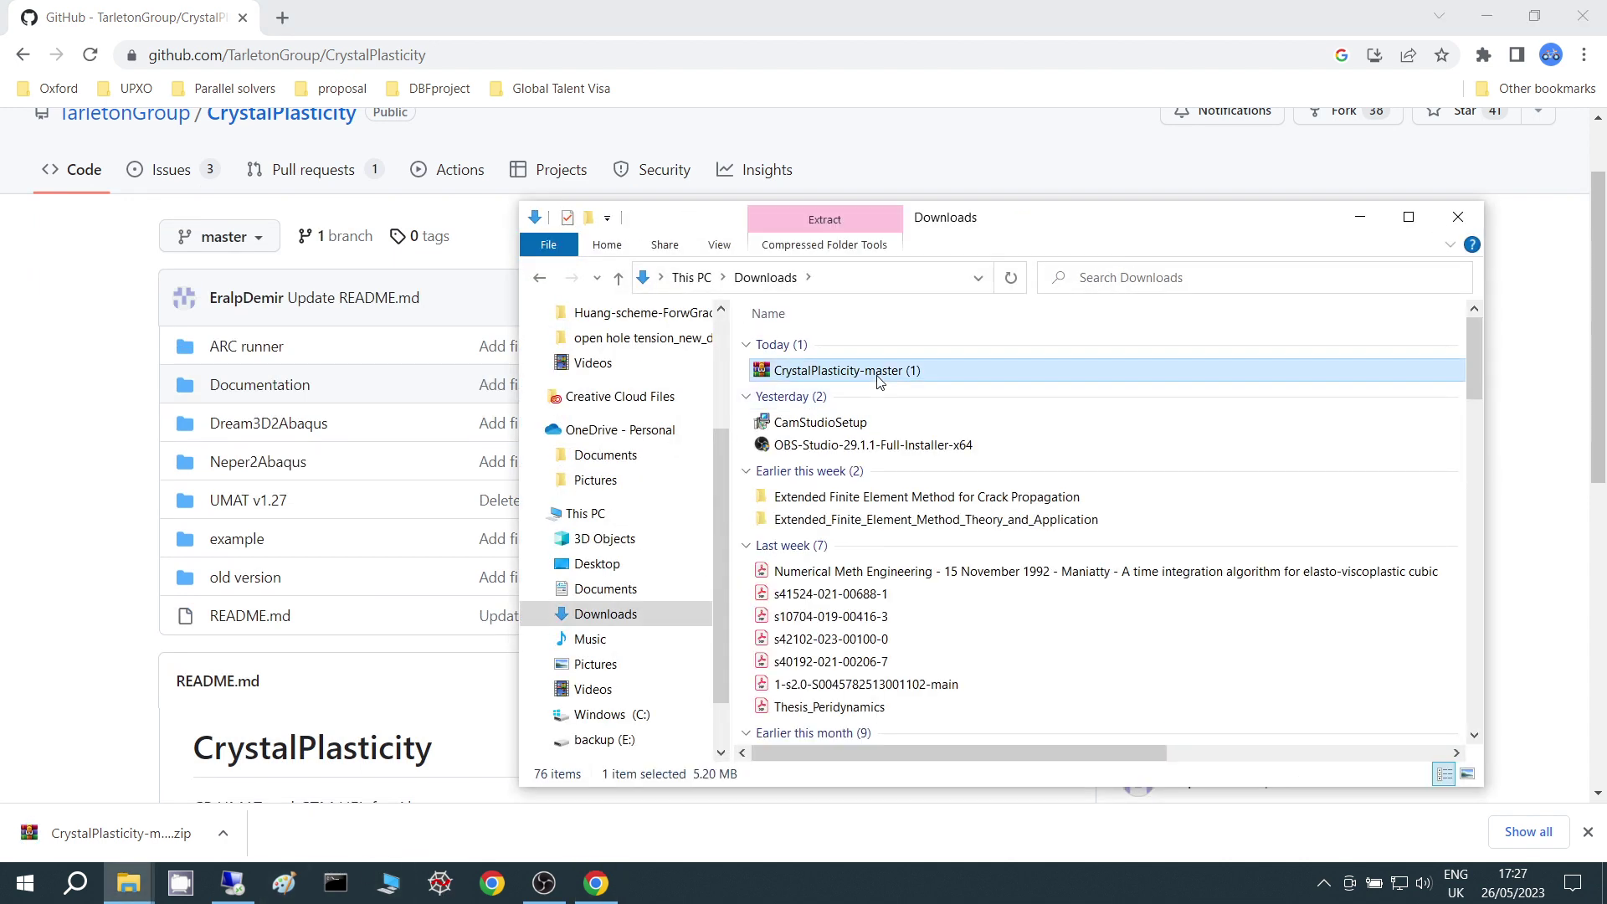
right_click(879, 381)
left_click(707, 444)
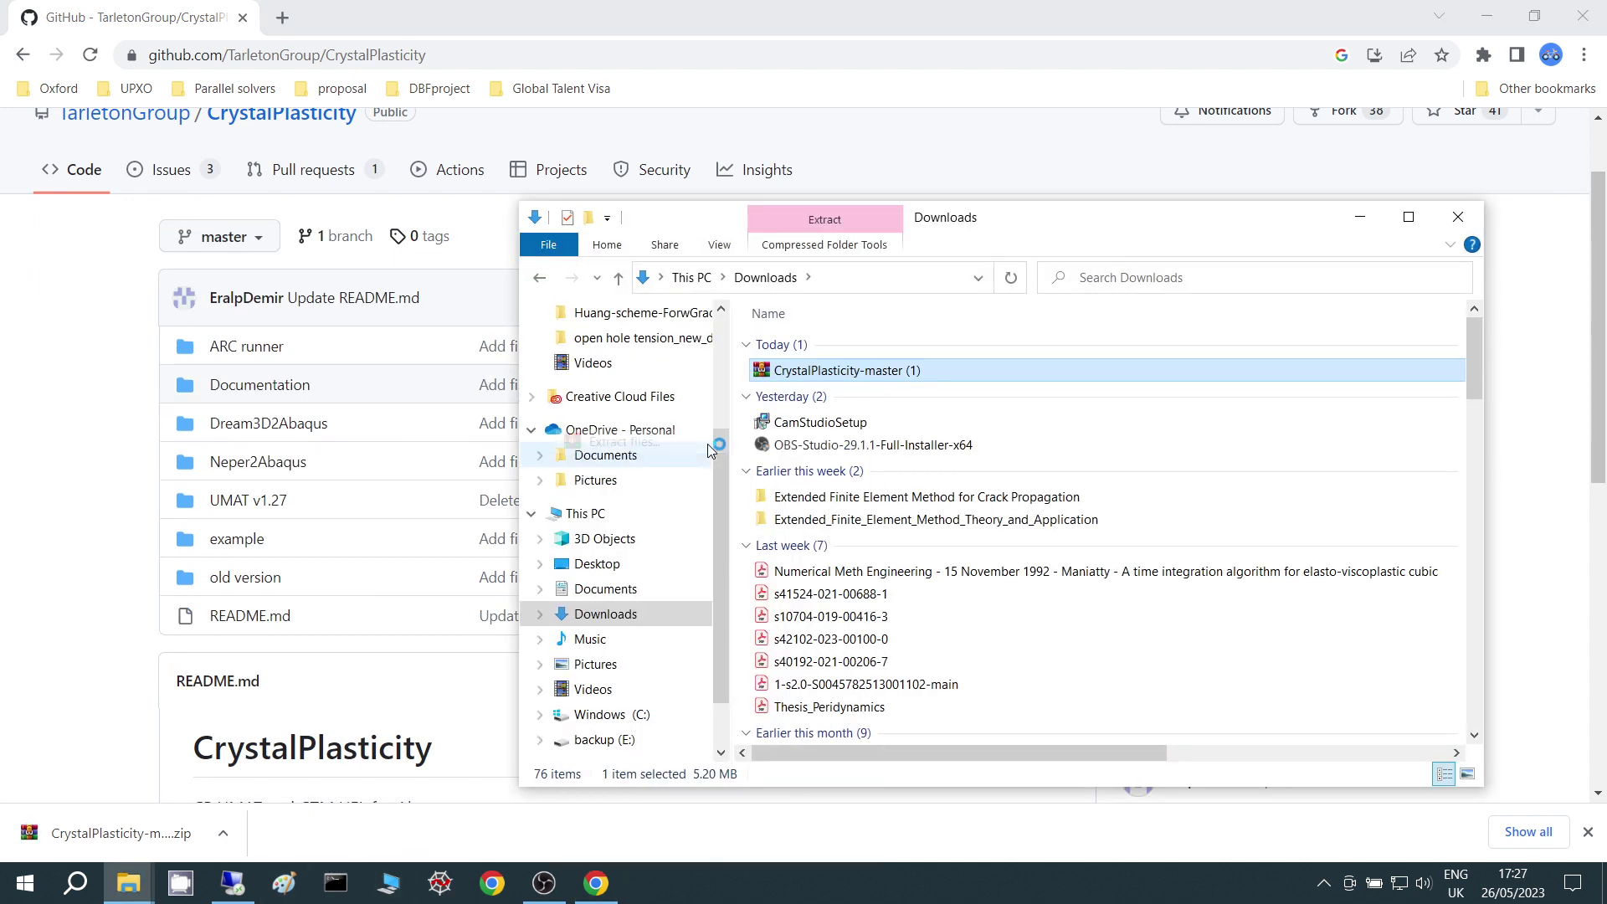
left_click(860, 651)
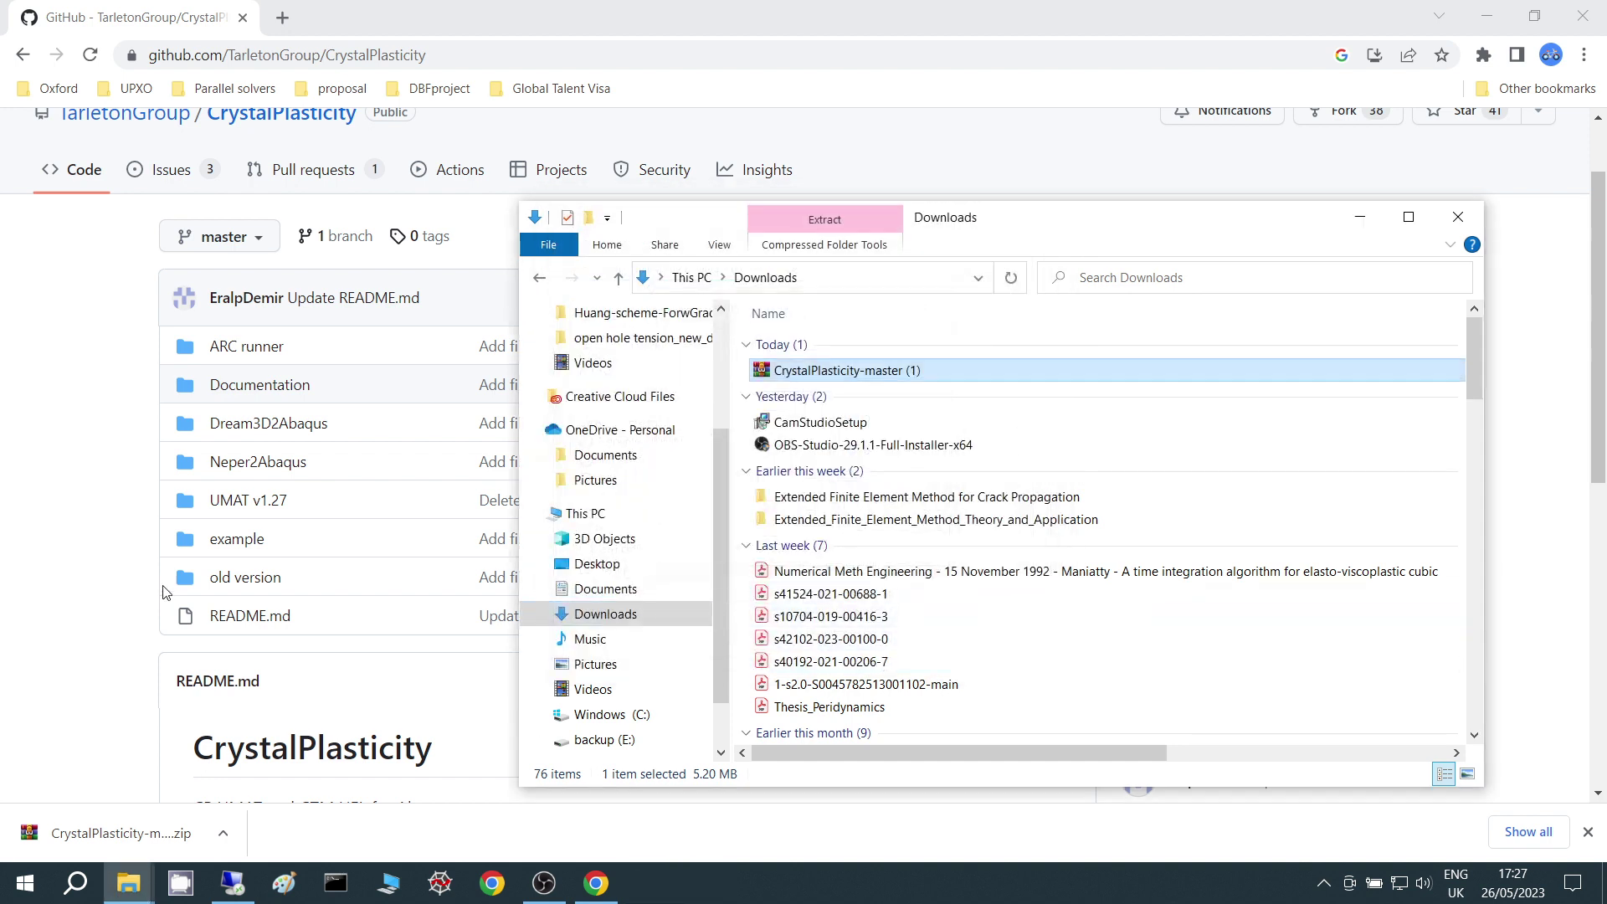
Step: Copy all 19 source files from CrystalPlasticity-master > UMAT v1.27
double_click(866, 393)
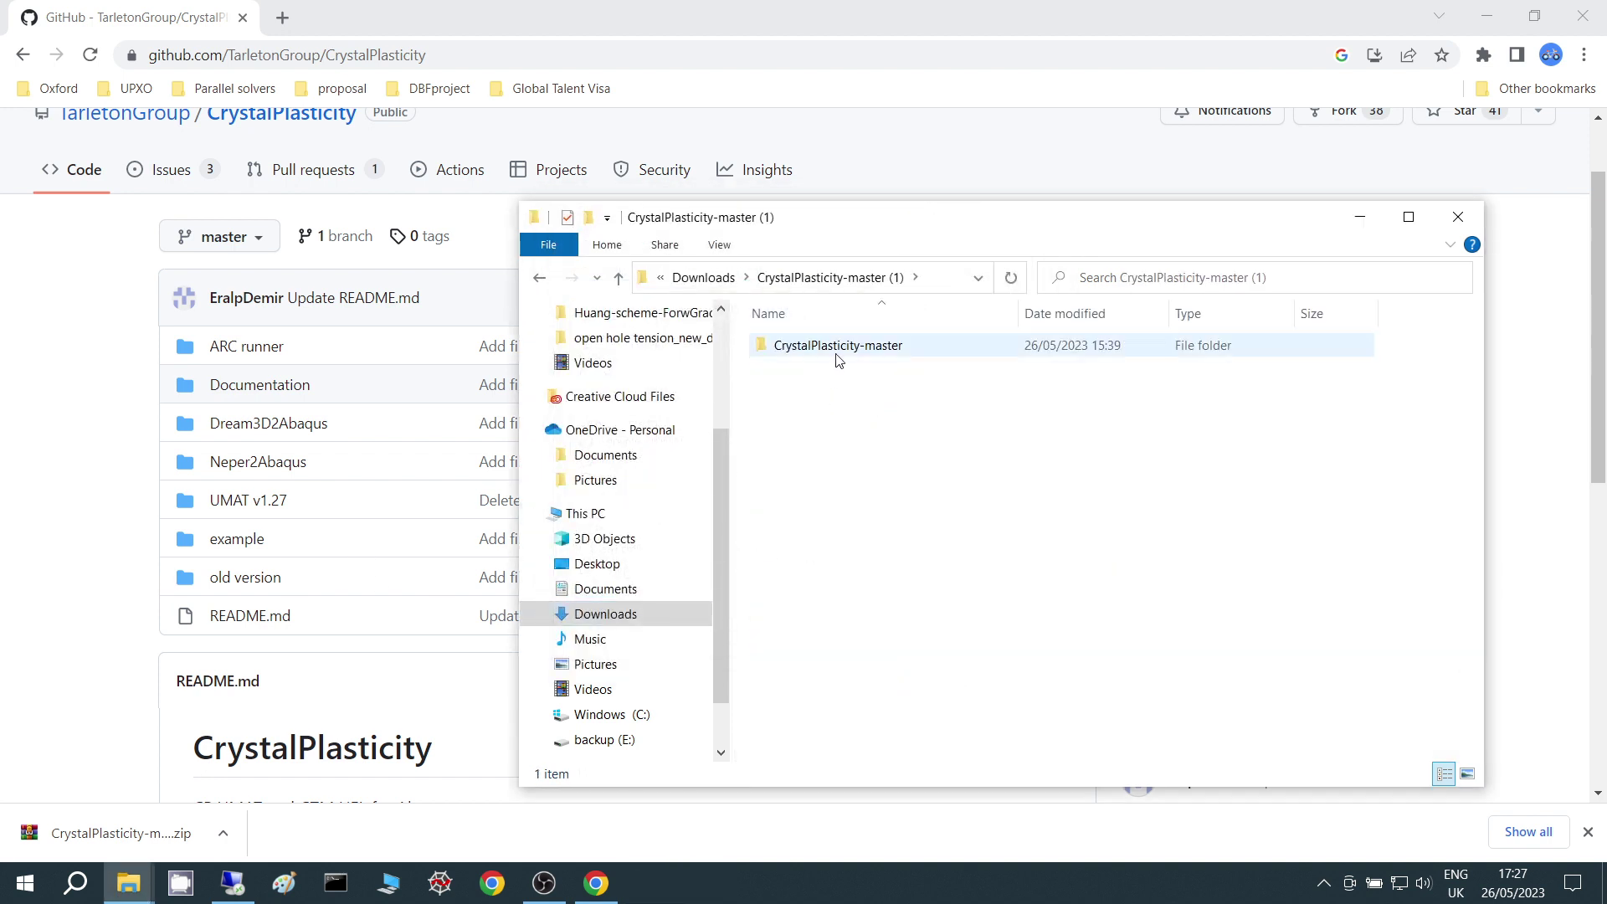
double_click(837, 346)
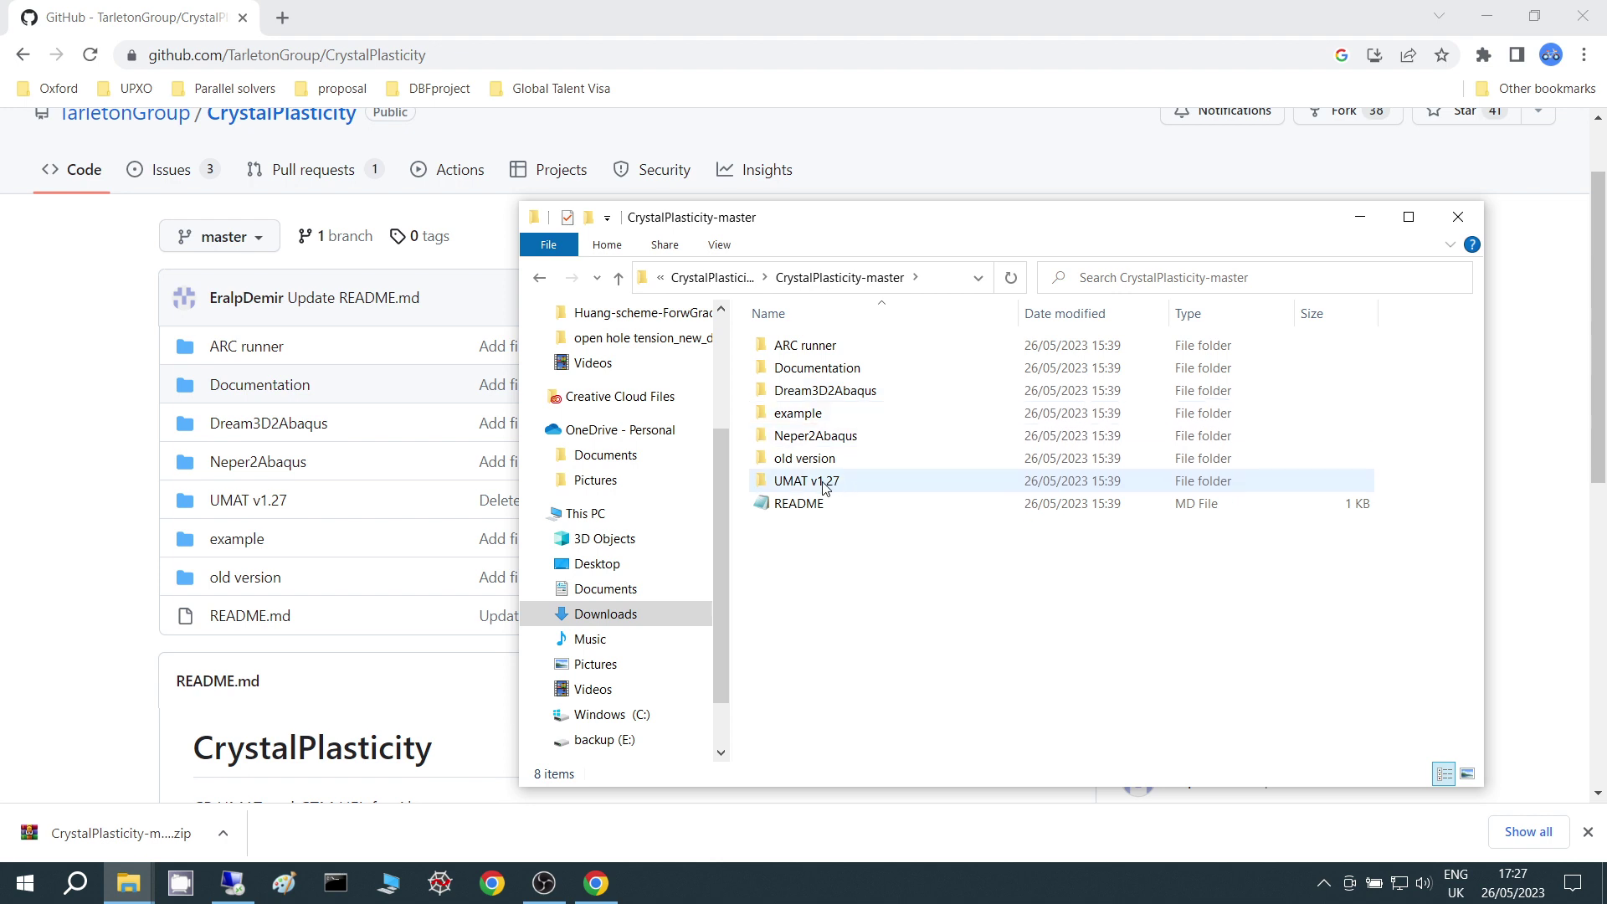
mouse_move(823, 487)
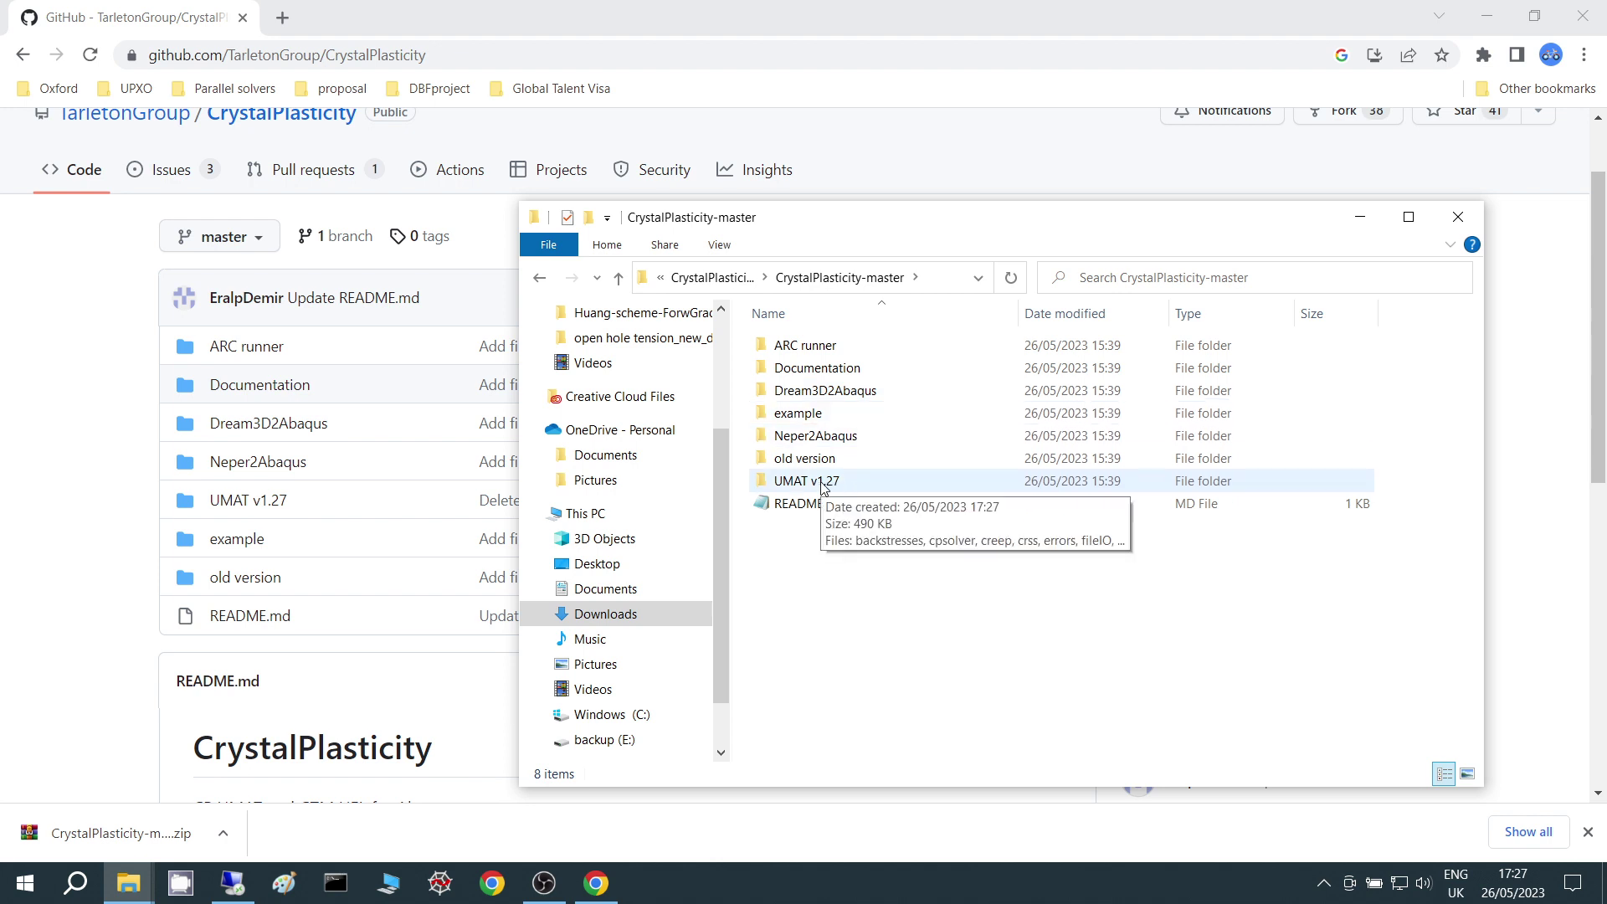
double_click(823, 482)
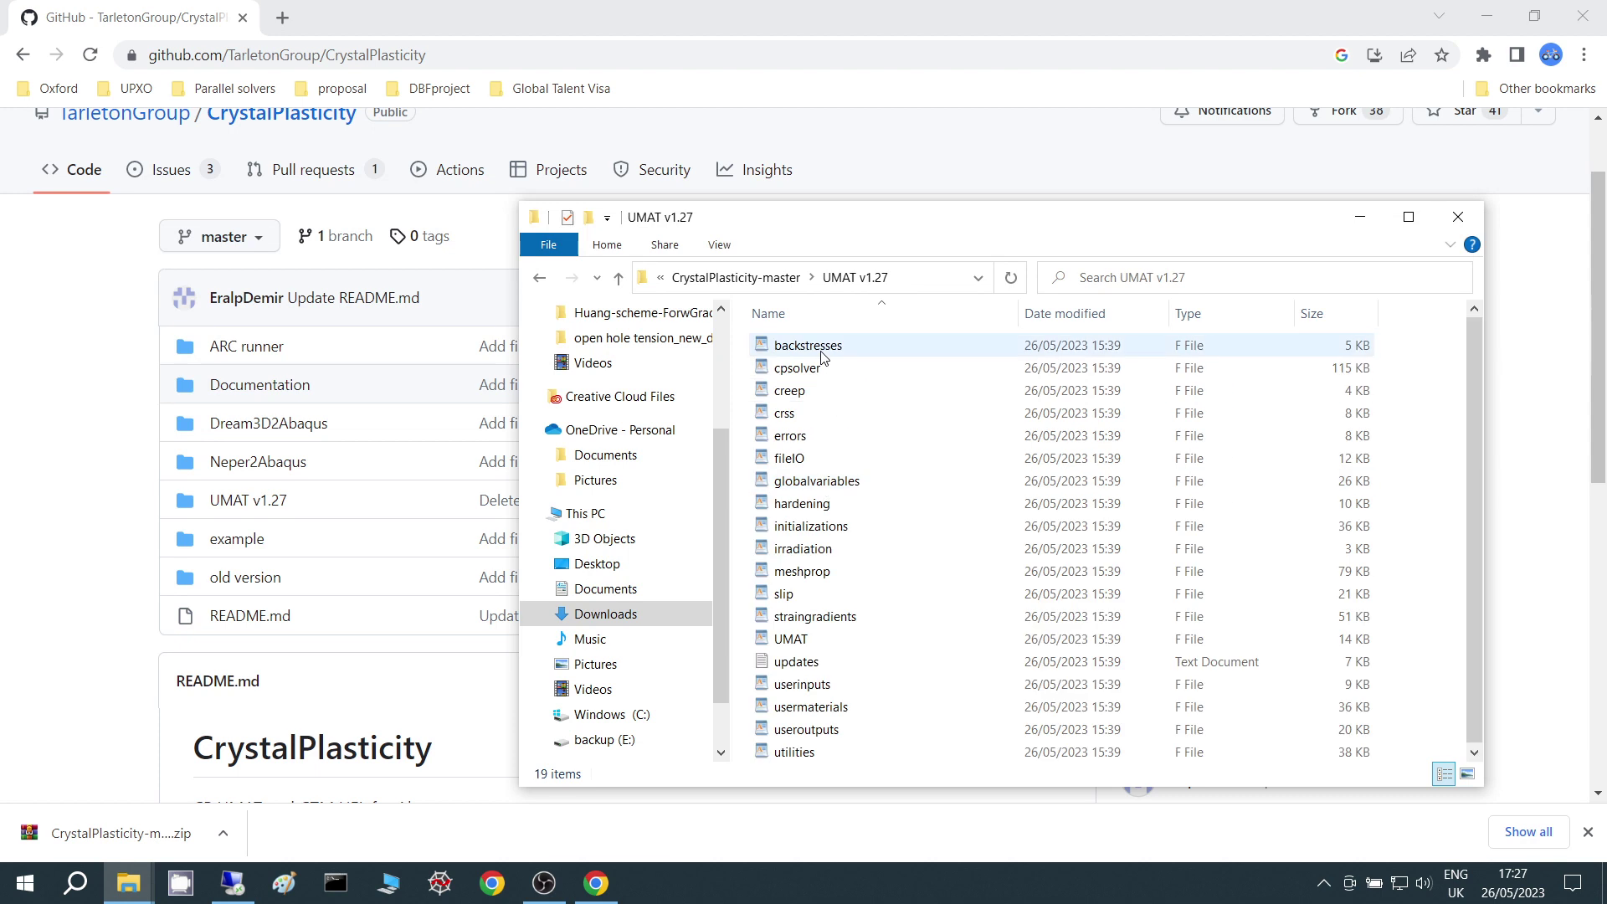
left_click(823, 350)
left_click(845, 753, "shift")
right_click(843, 755)
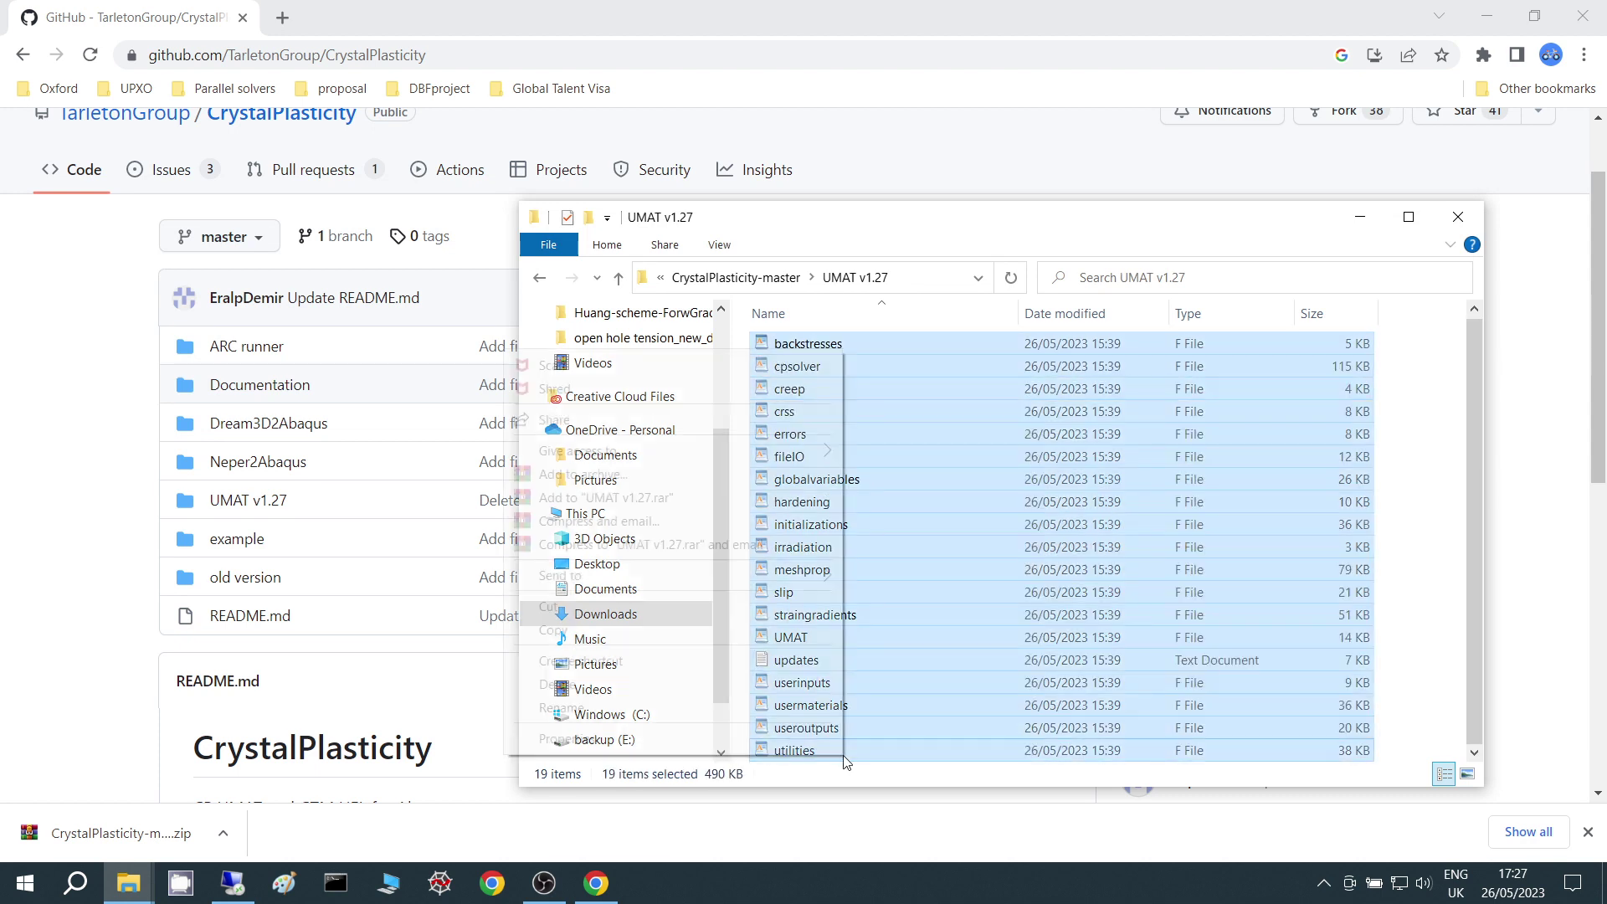
left_click(909, 383)
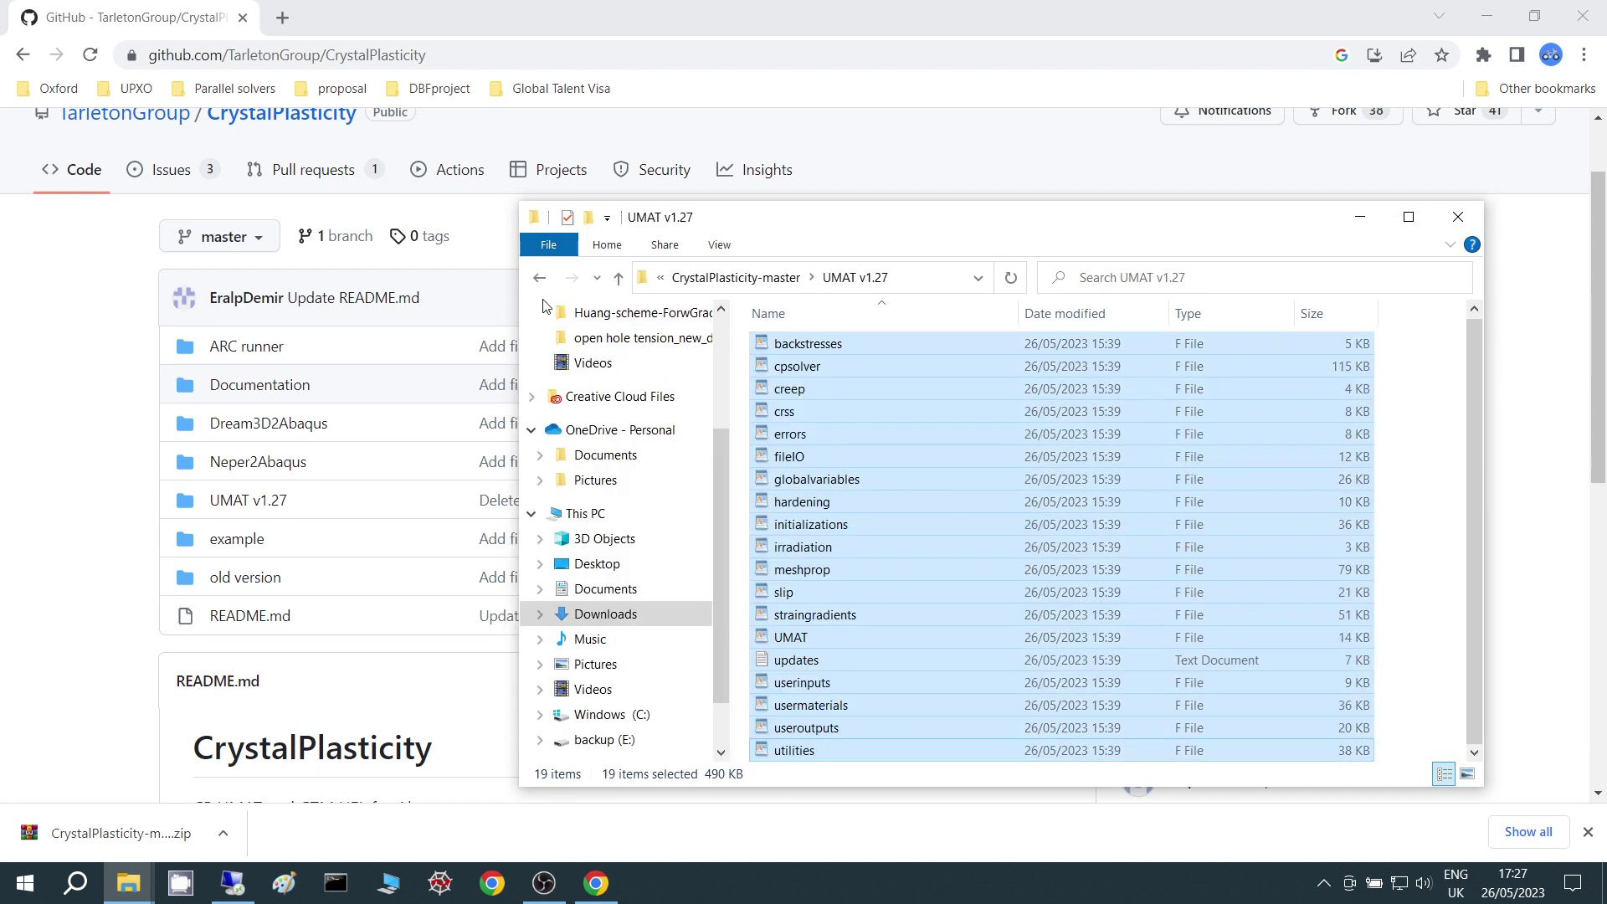
right_click(801, 437)
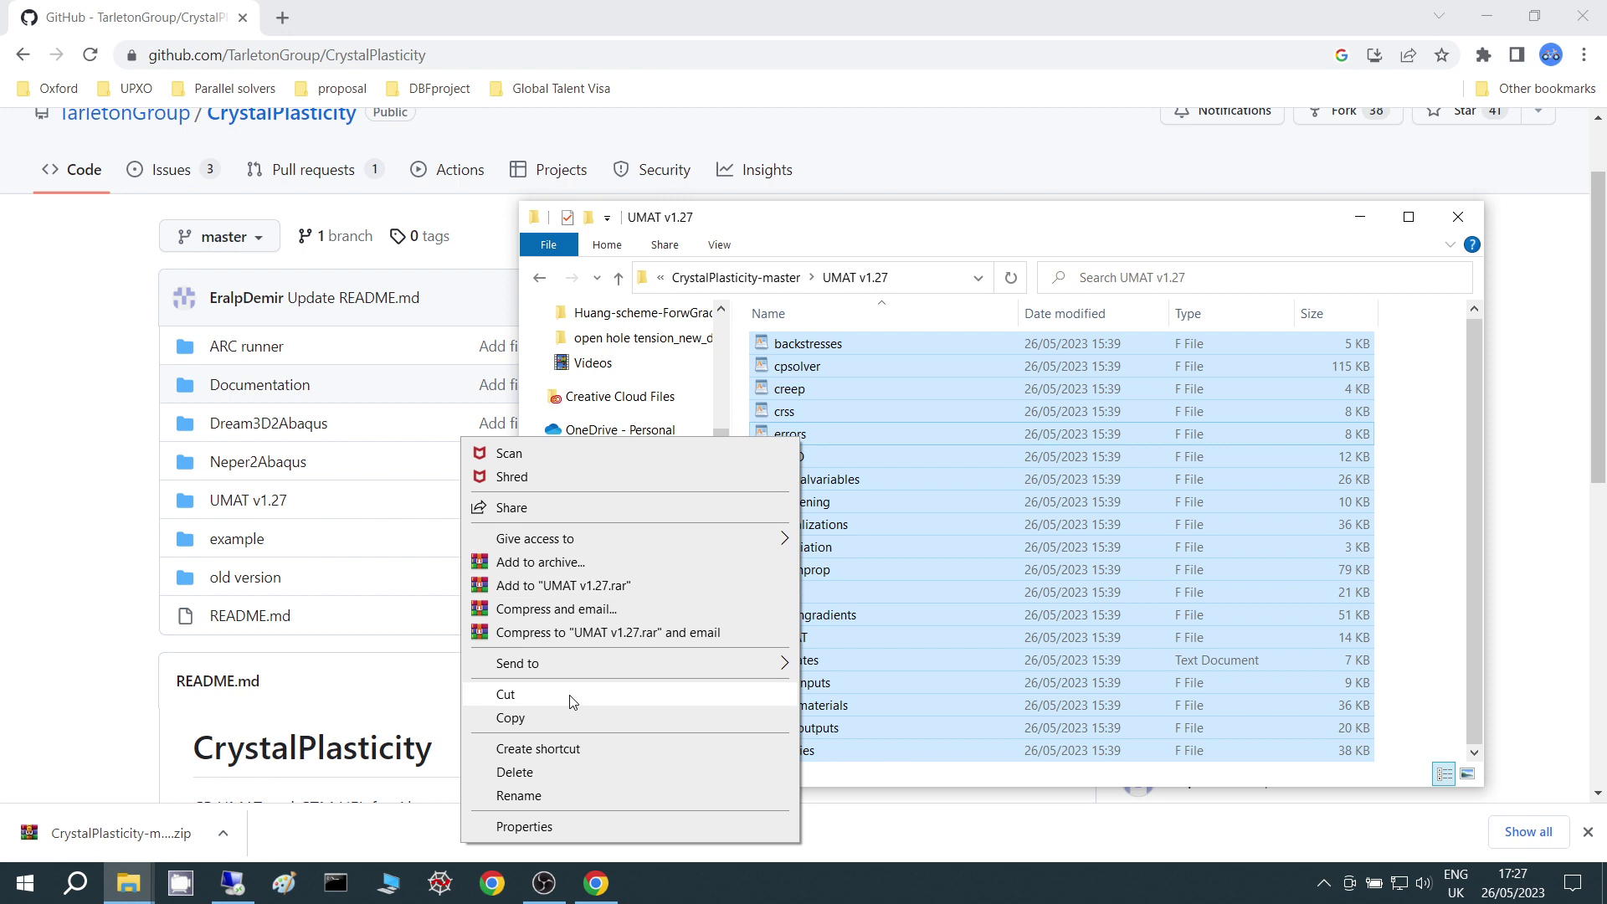
left_click(552, 717)
left_click(536, 285)
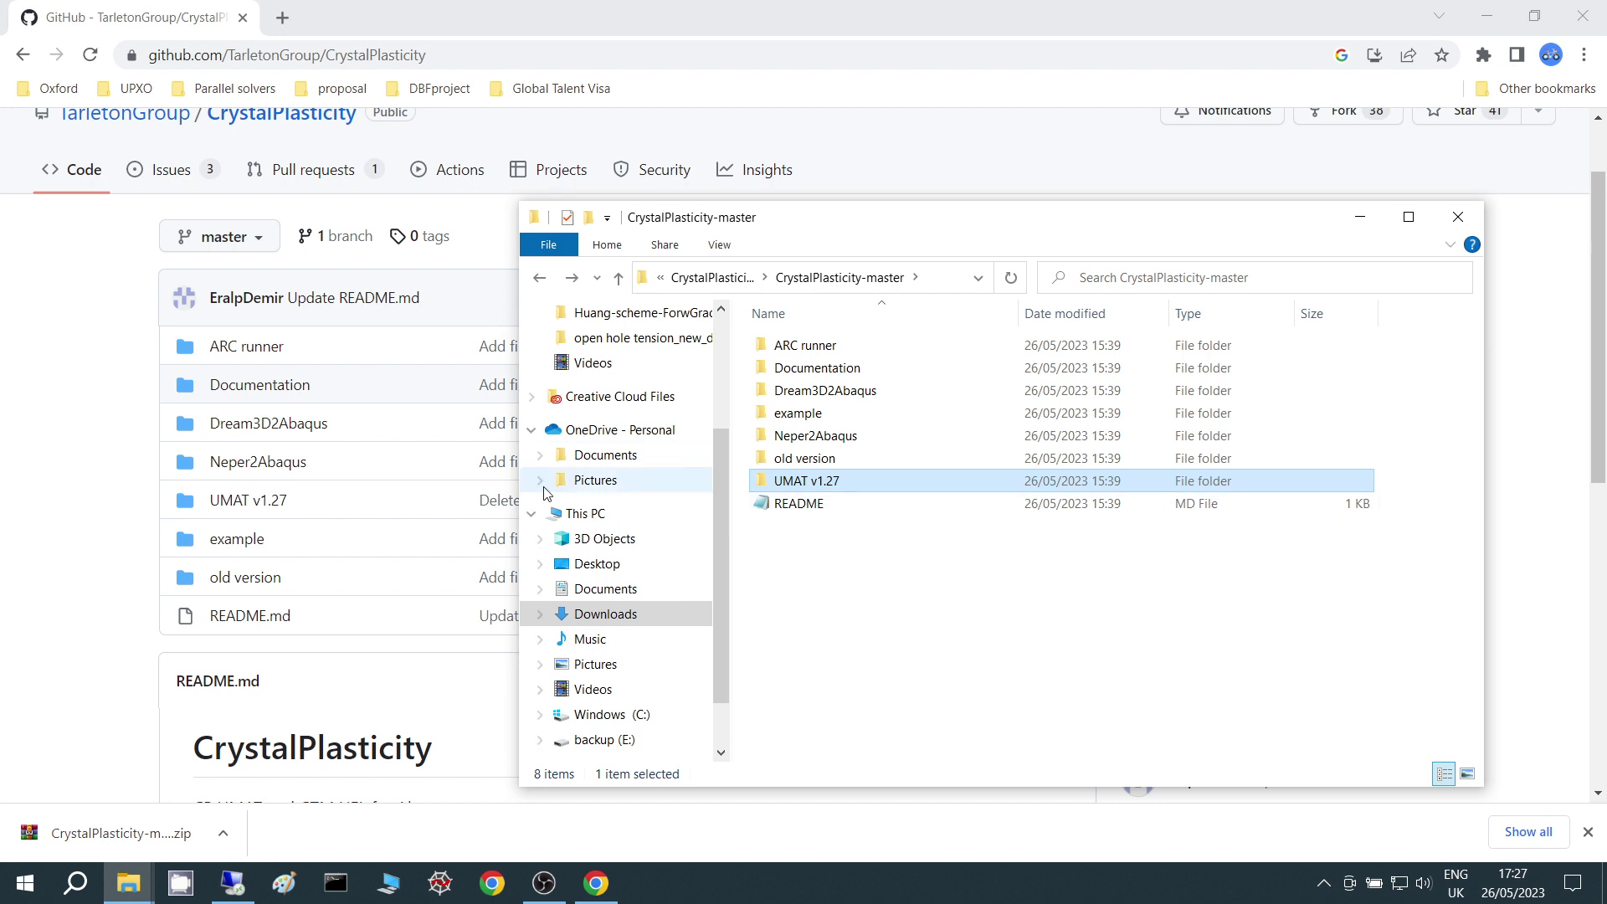
Step: On the remote desktop, create a folder named test and paste the 19 files into it
left_click(239, 894)
right_click(660, 232)
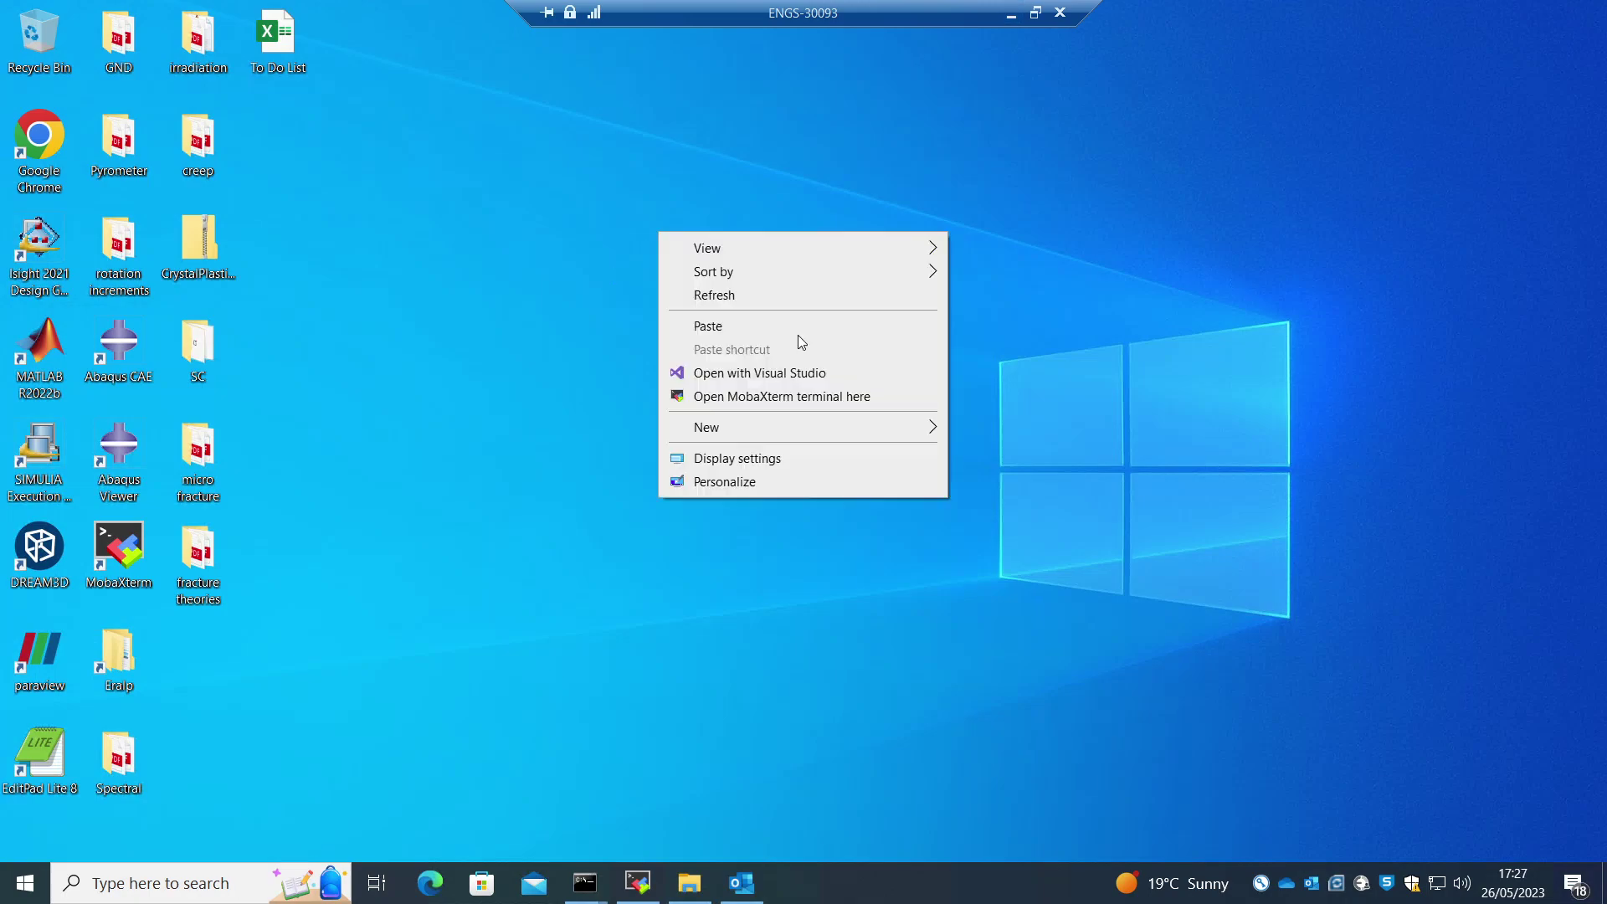
mouse_move(821, 429)
left_click(1046, 430)
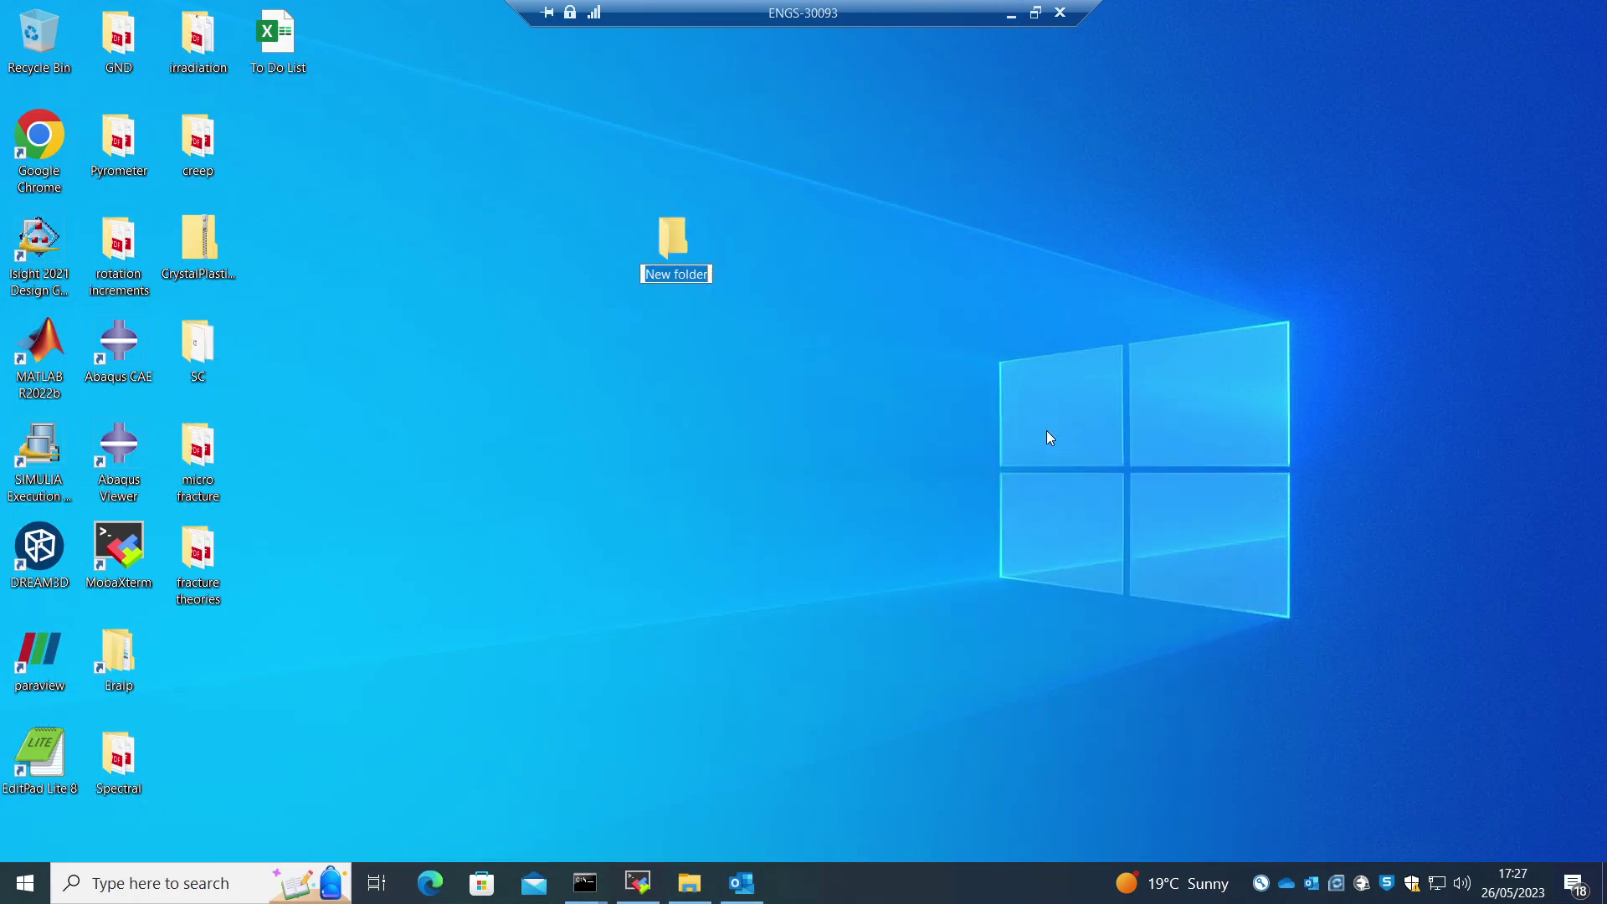
type("test")
key("Return")
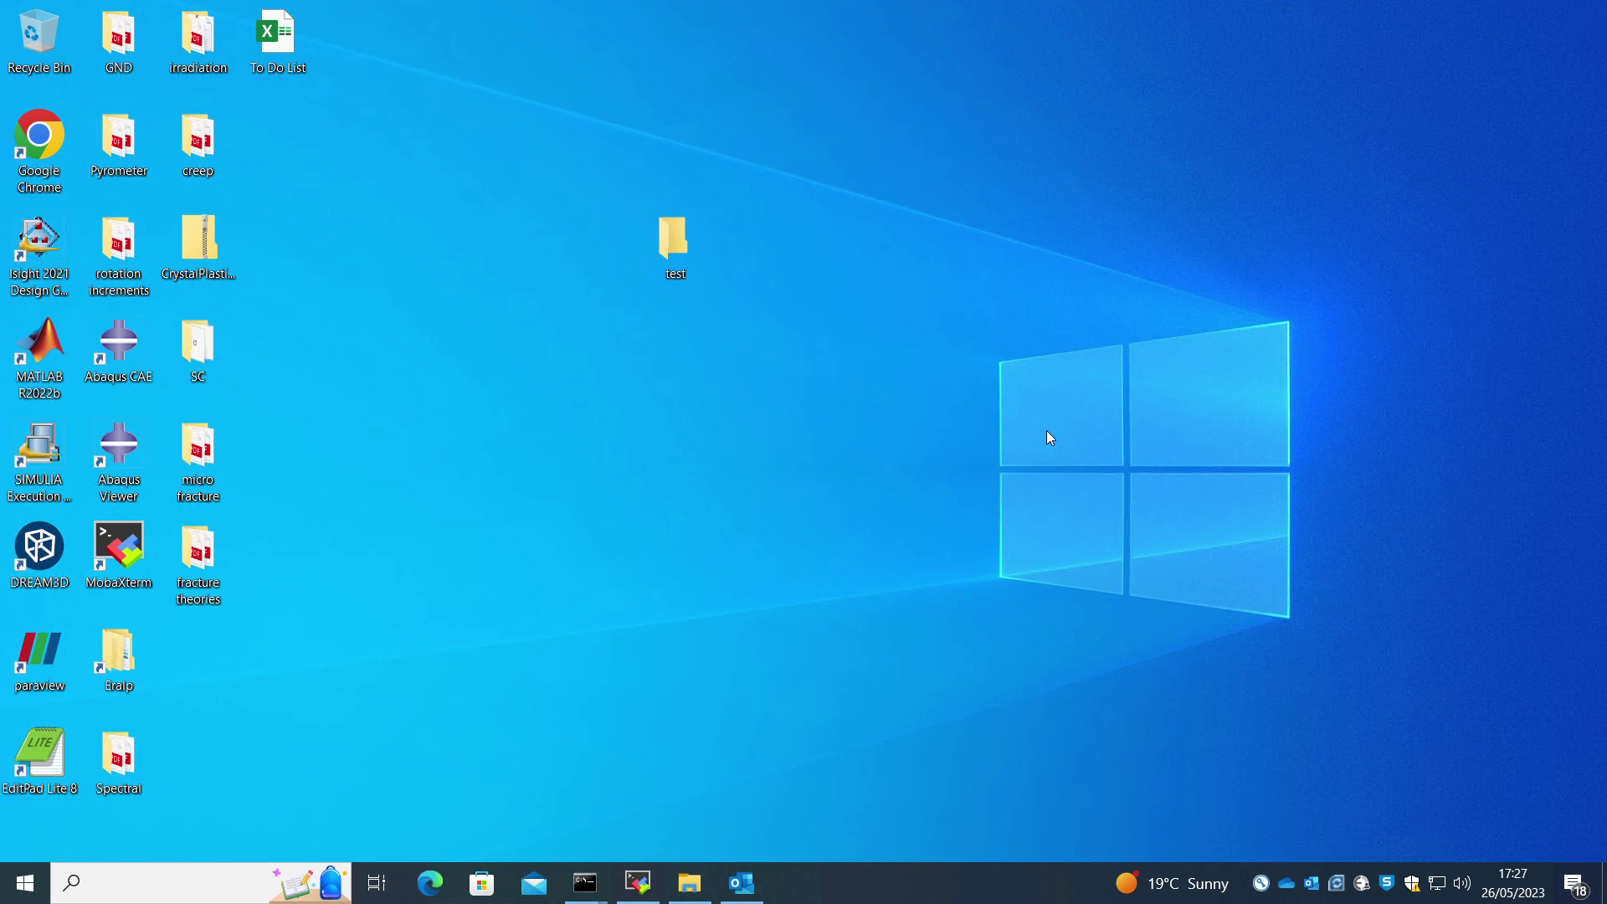
key("Return")
key("ctrl+v")
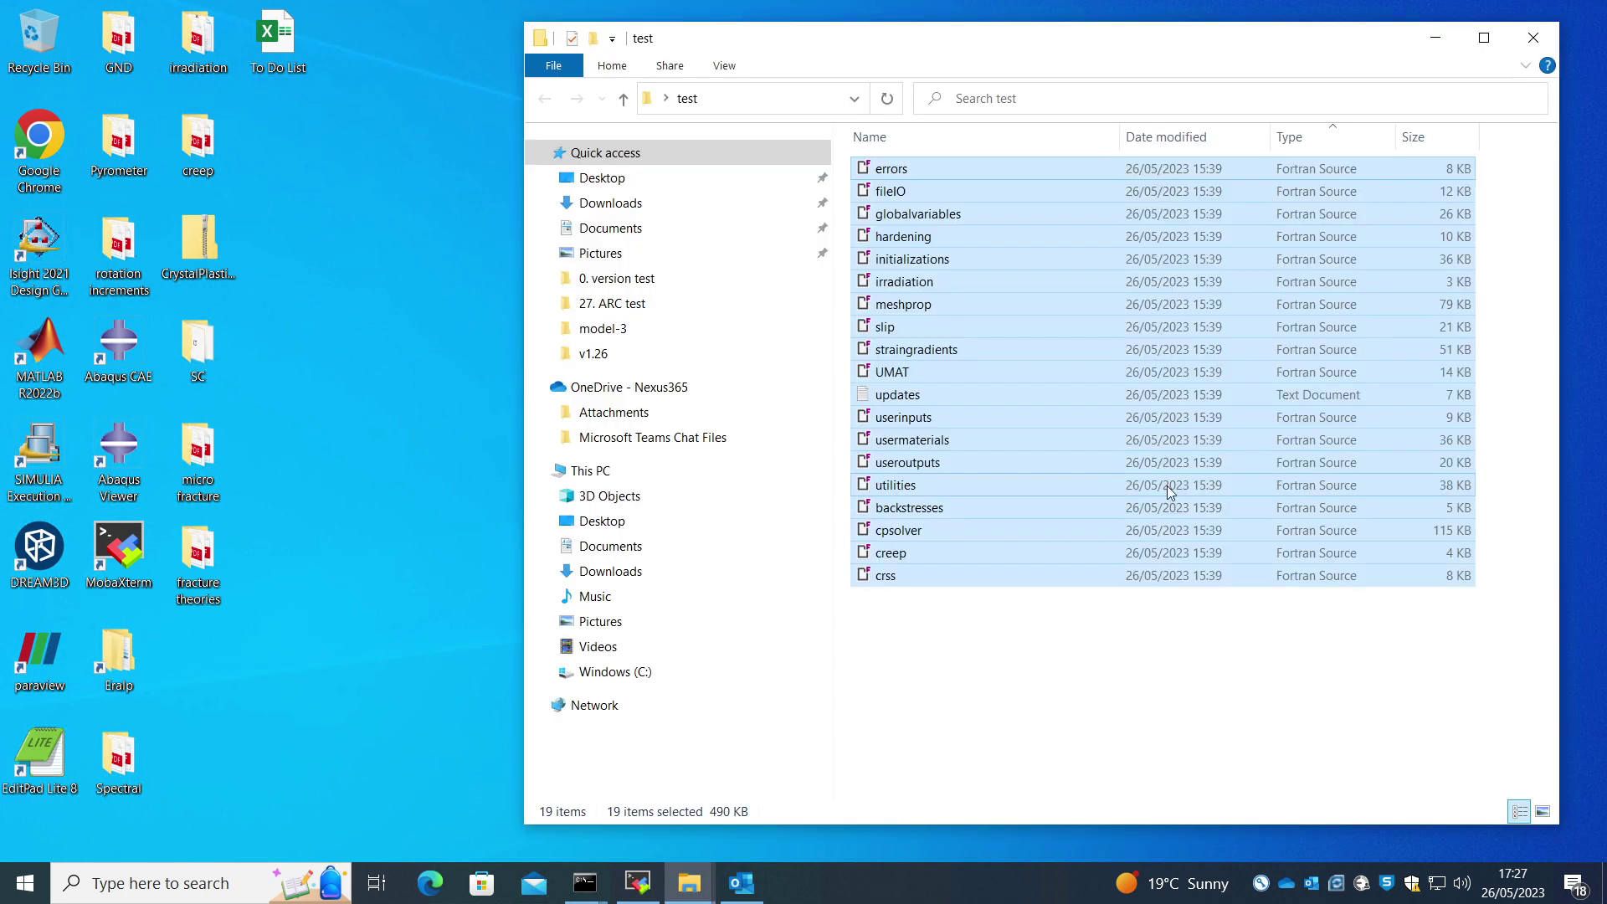
left_click(324, 517)
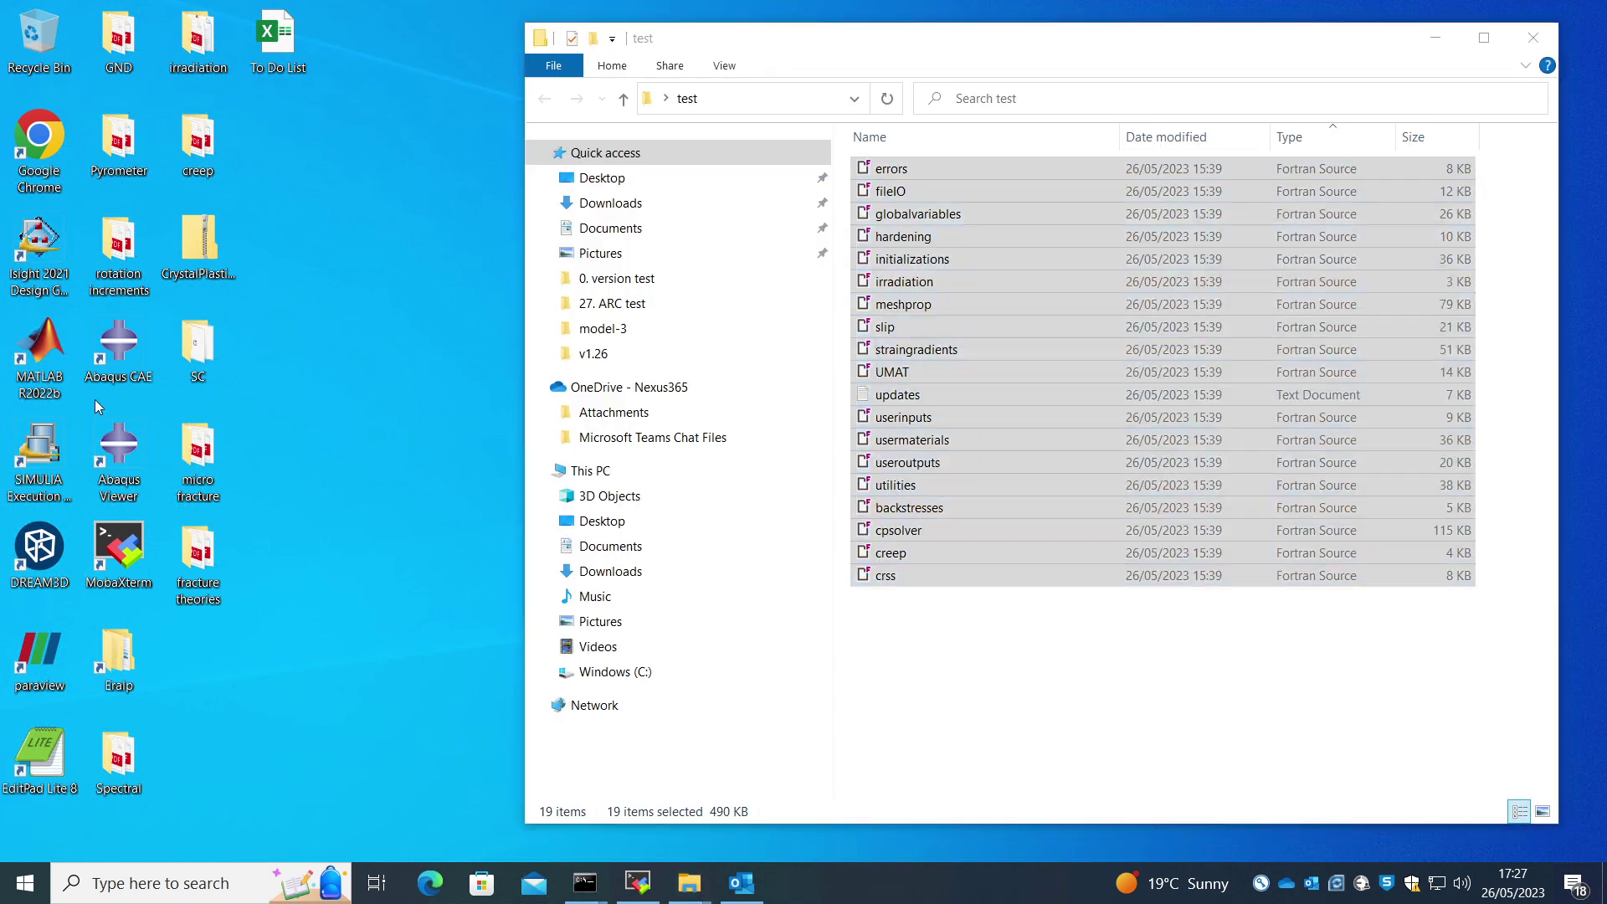
Step: Launch Abaqus CAE with a new Standard/Explicit model and move its window left
double_click(120, 352)
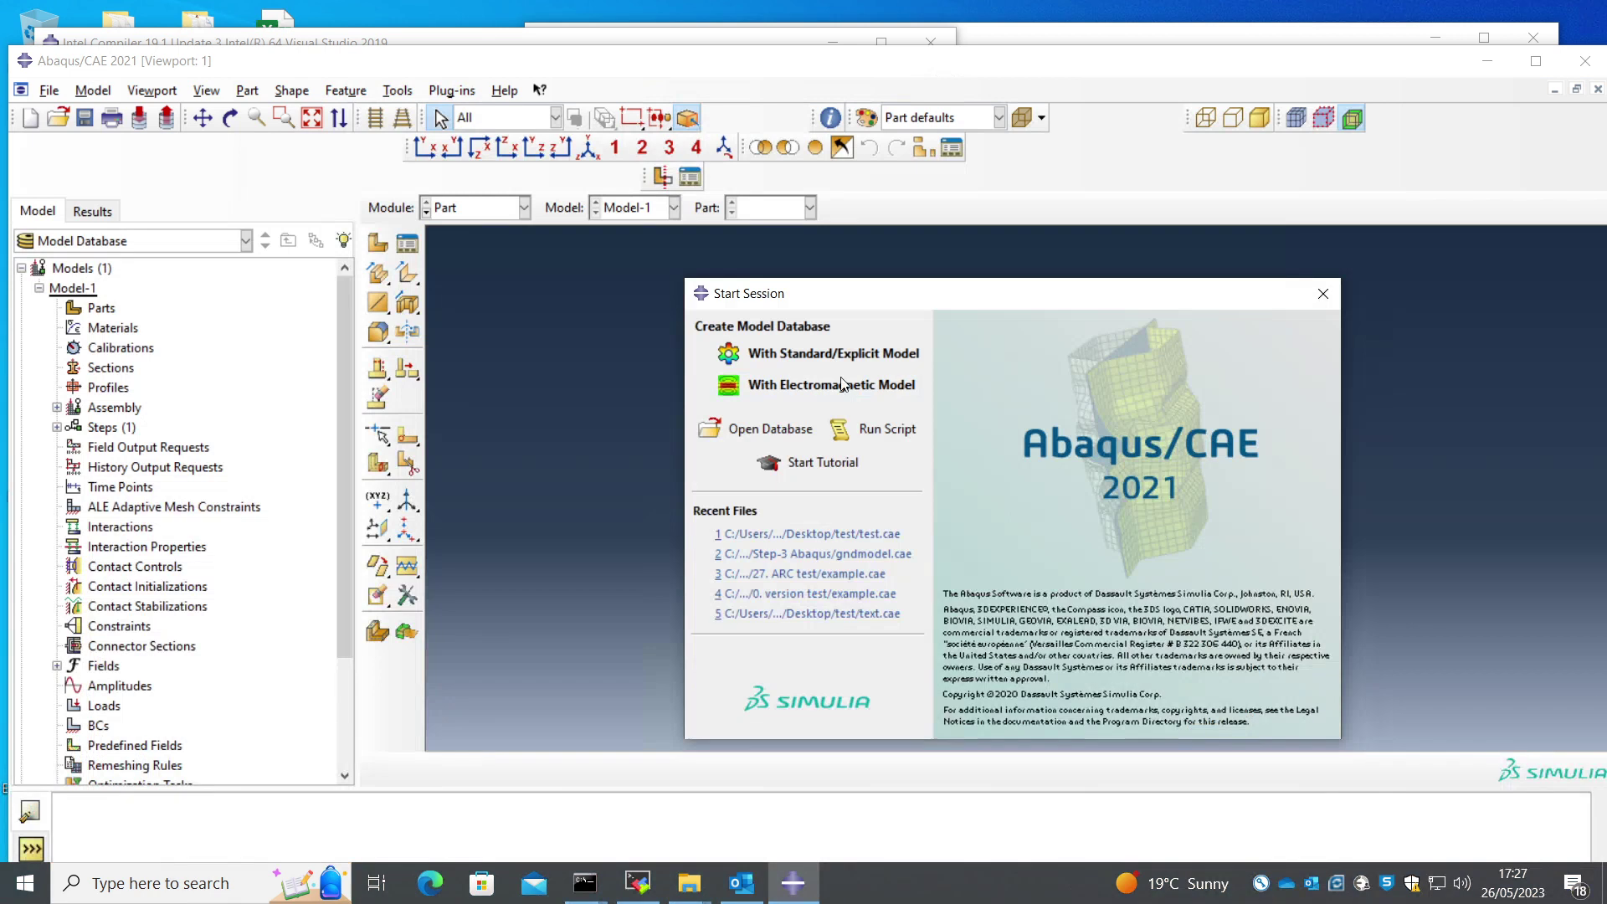
left_click(833, 353)
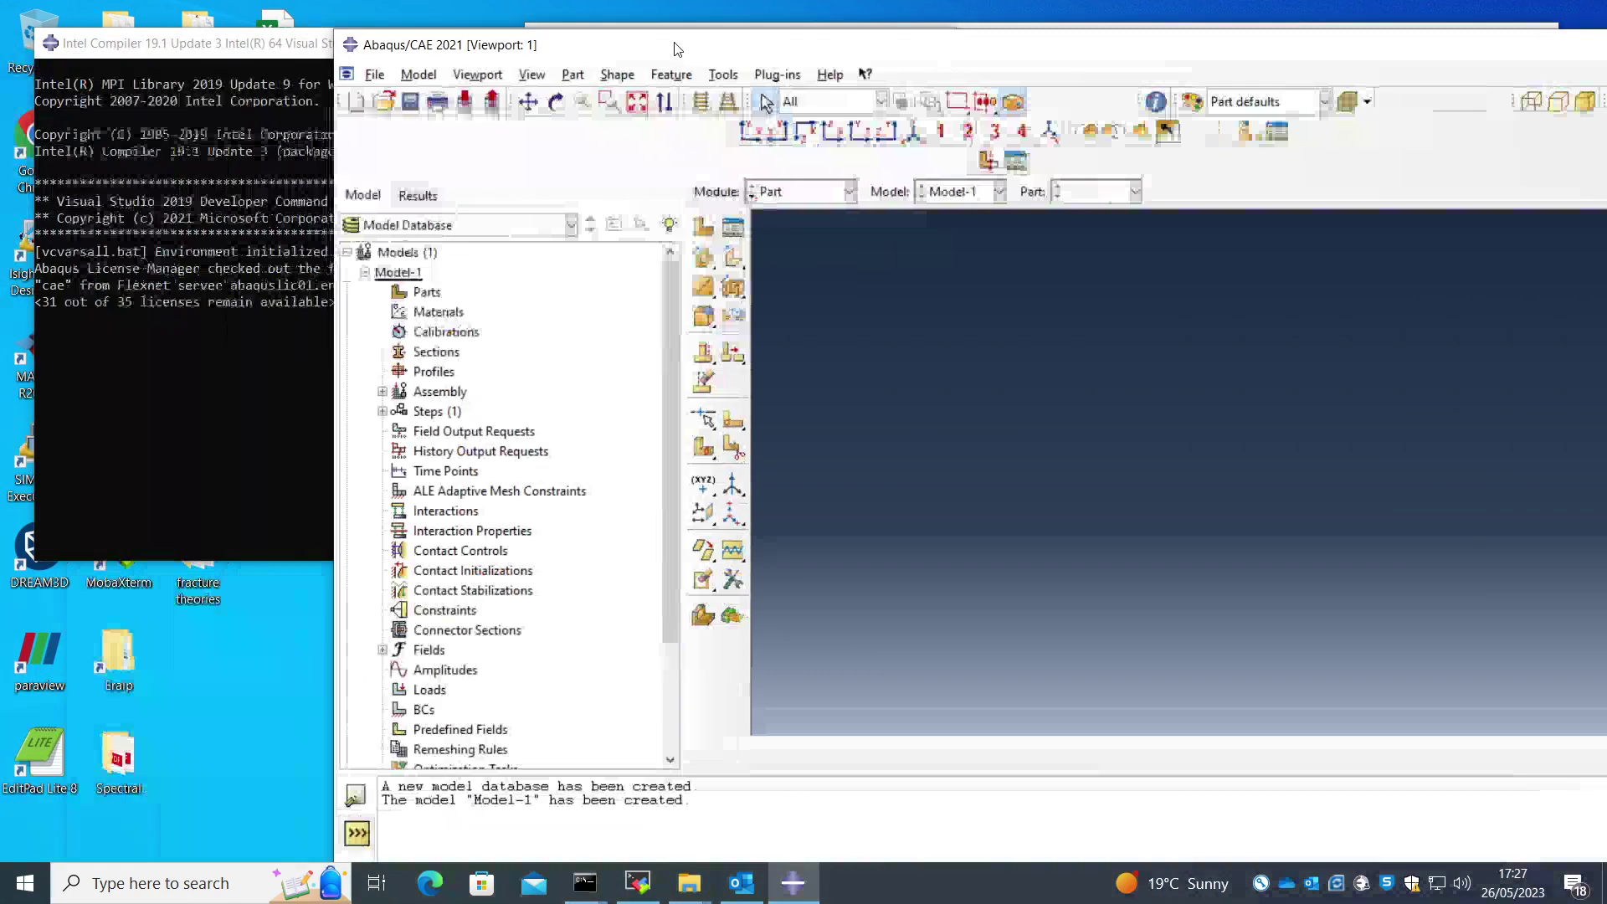
double_click(408, 62)
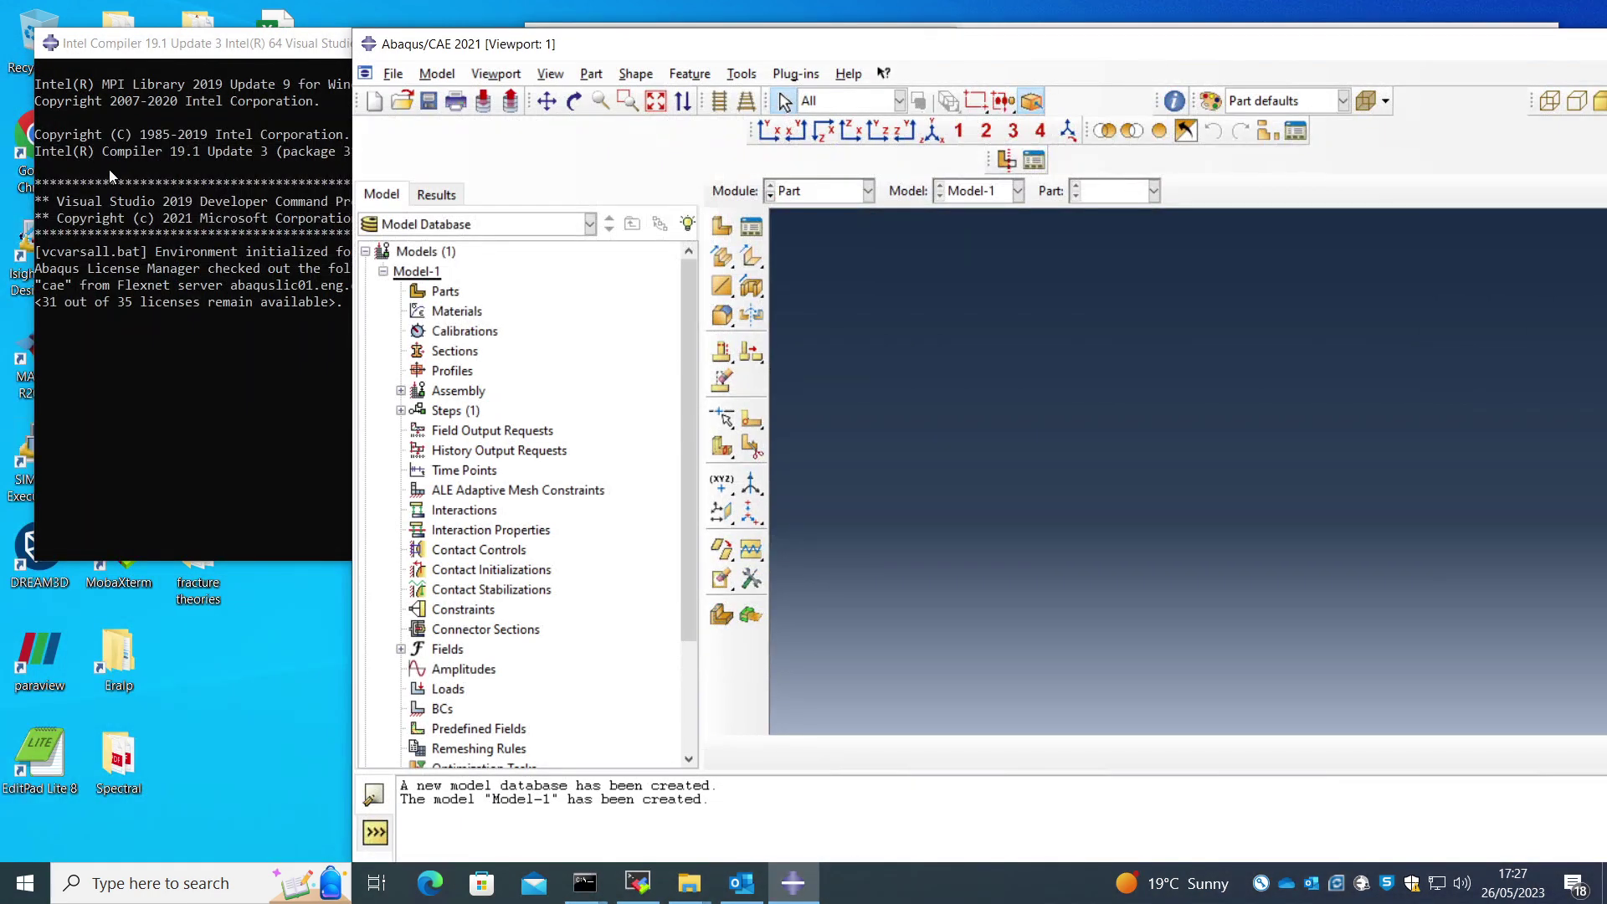
left_click_drag(544, 45, 206, 32)
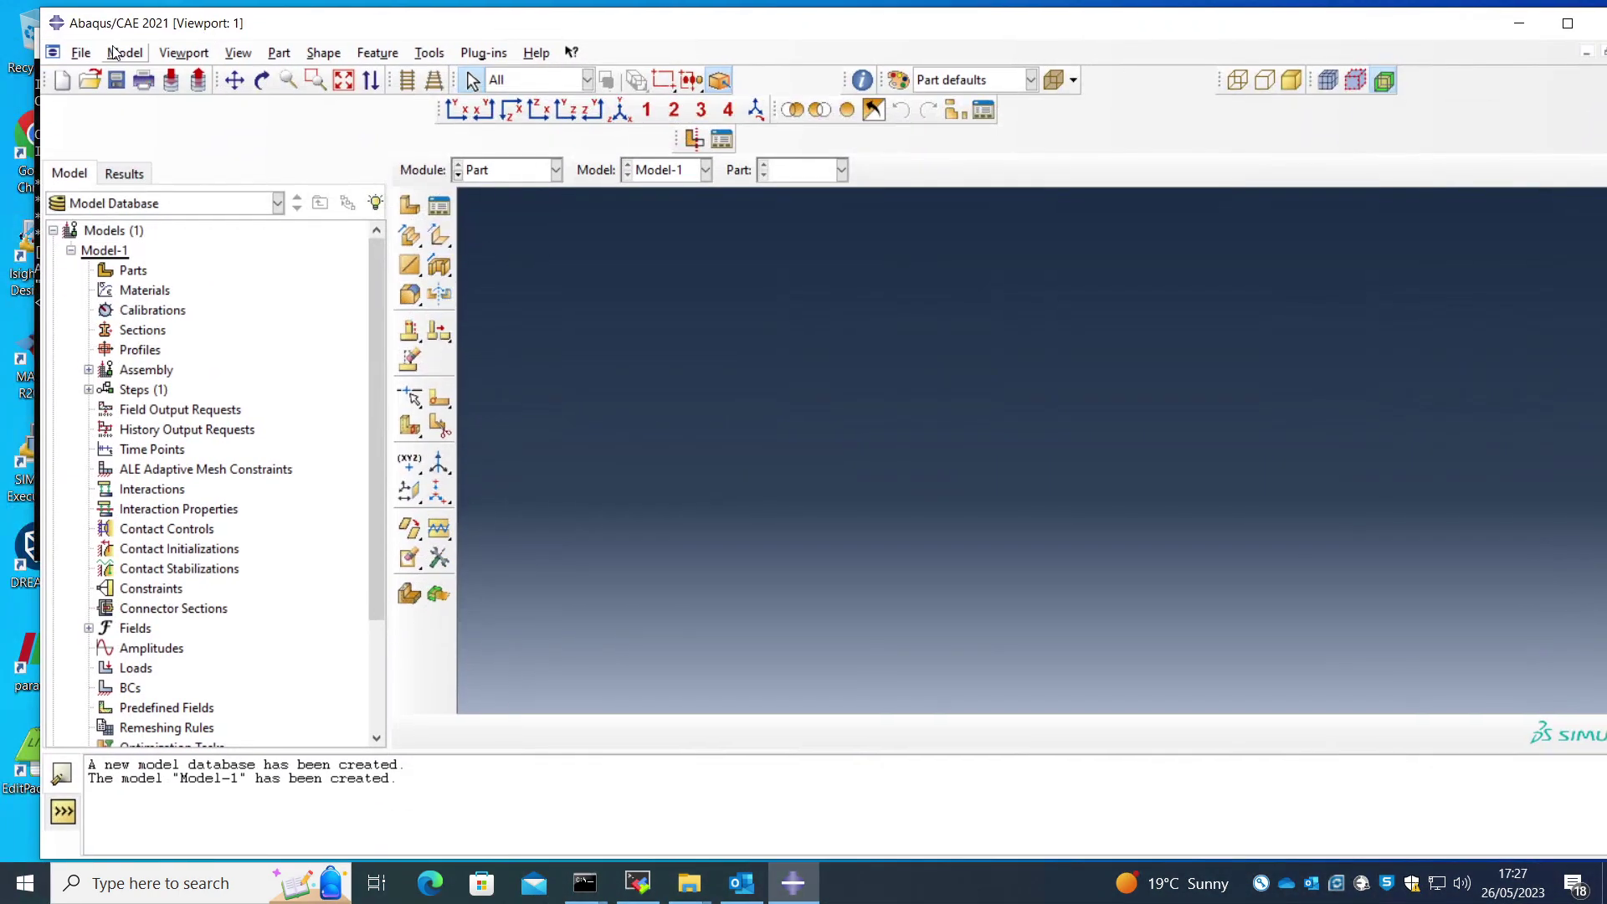
Step: Set the work directory to the test folder on the Desktop
left_click(79, 55)
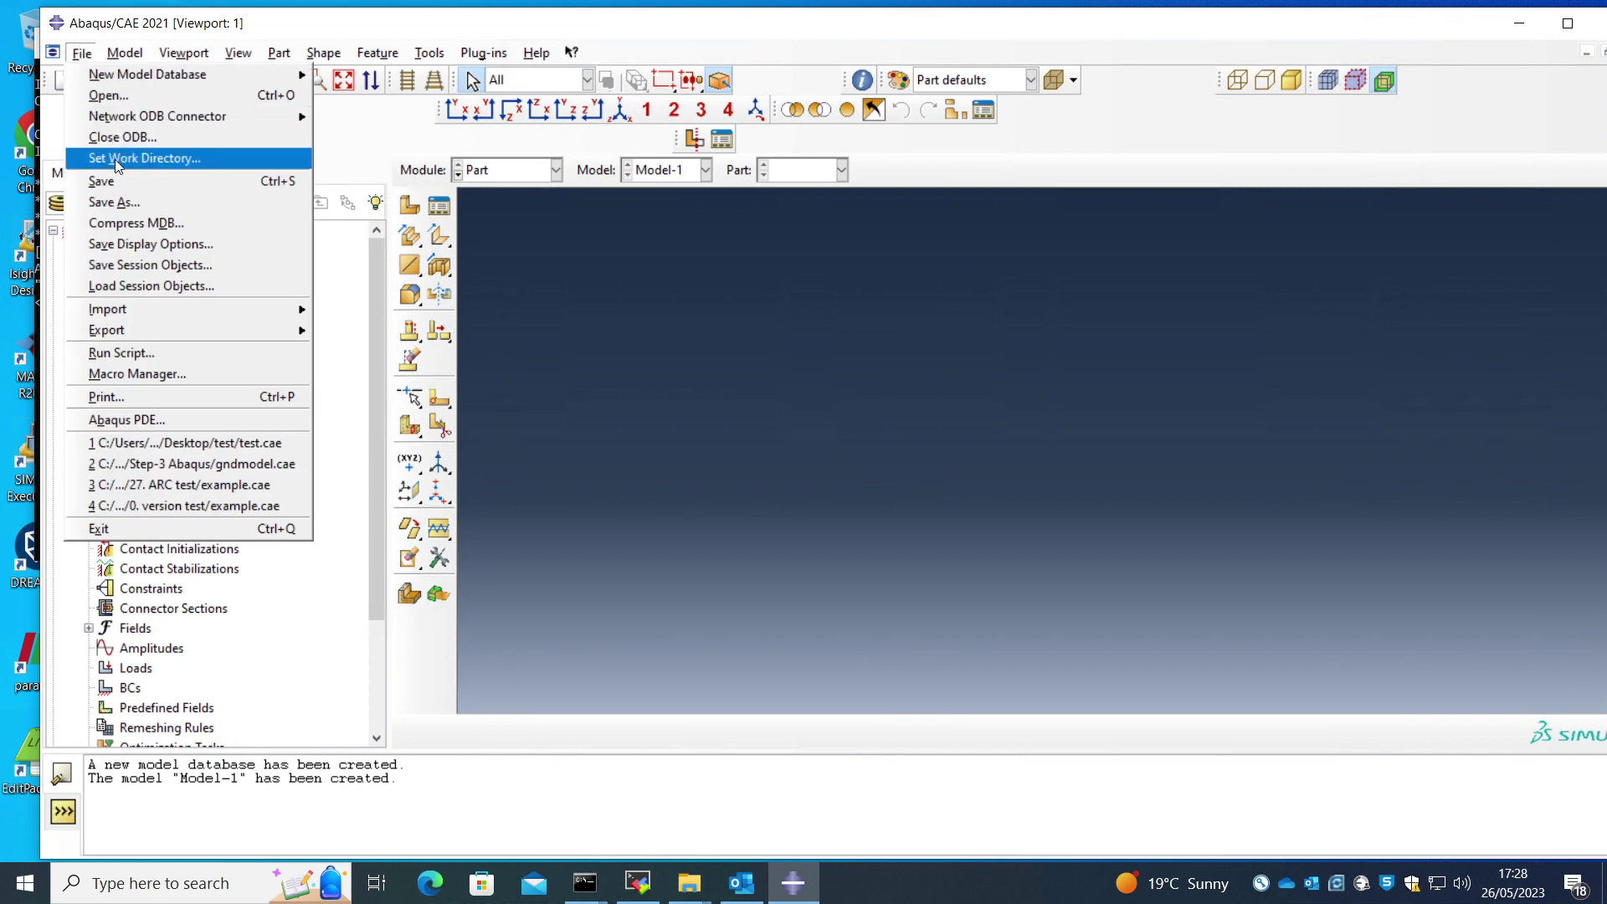
left_click(114, 159)
left_click(1300, 463)
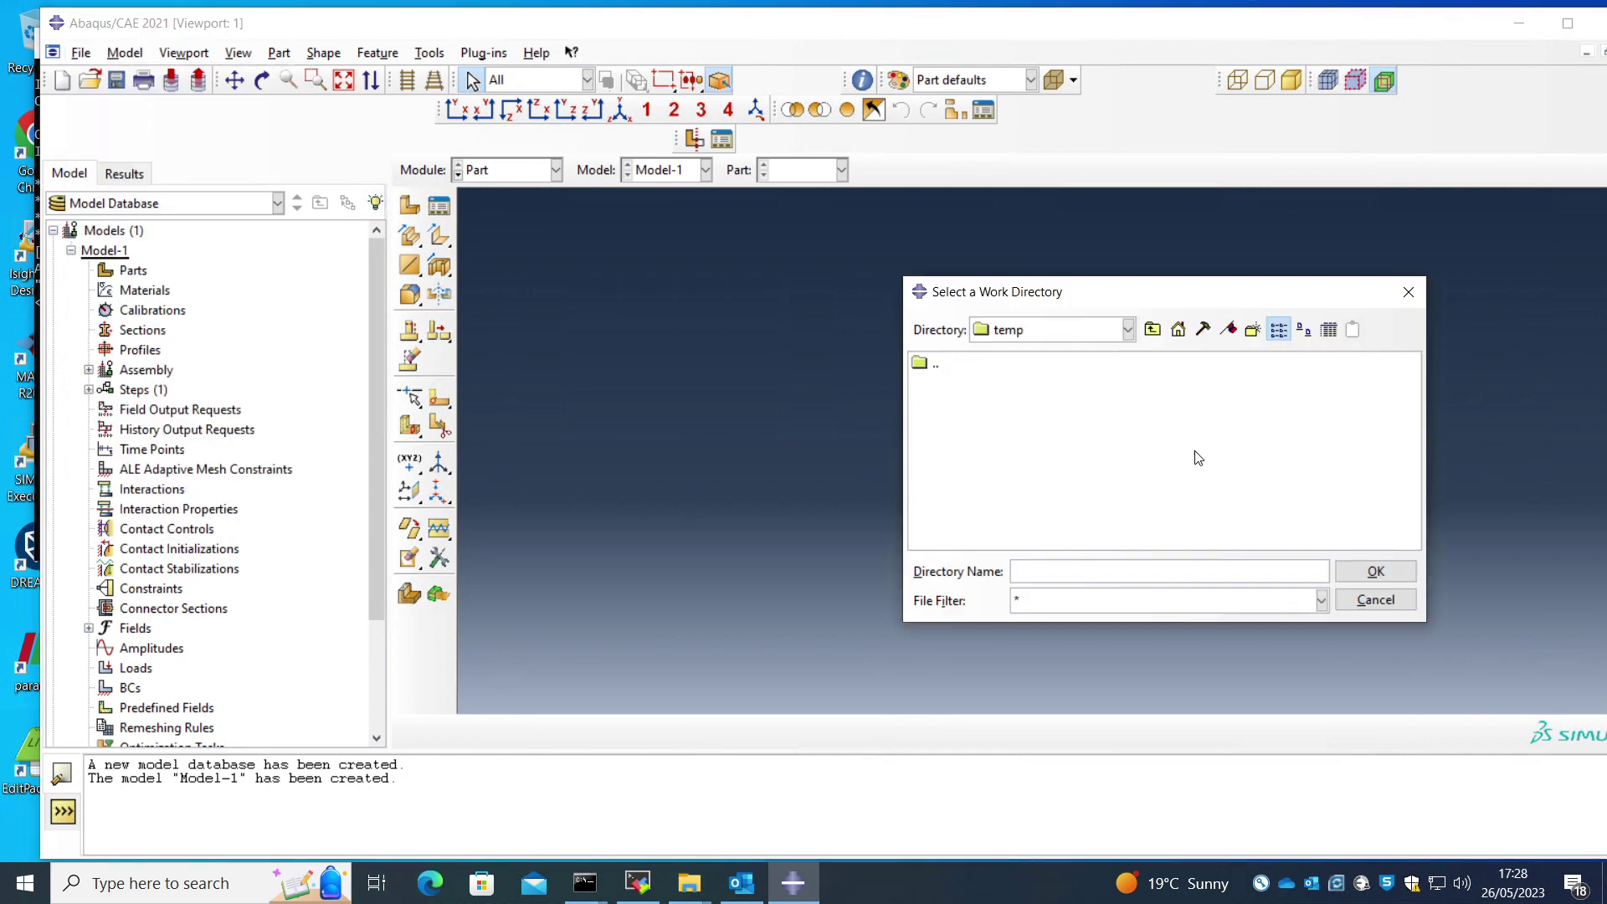
left_click(1178, 330)
left_click(955, 462)
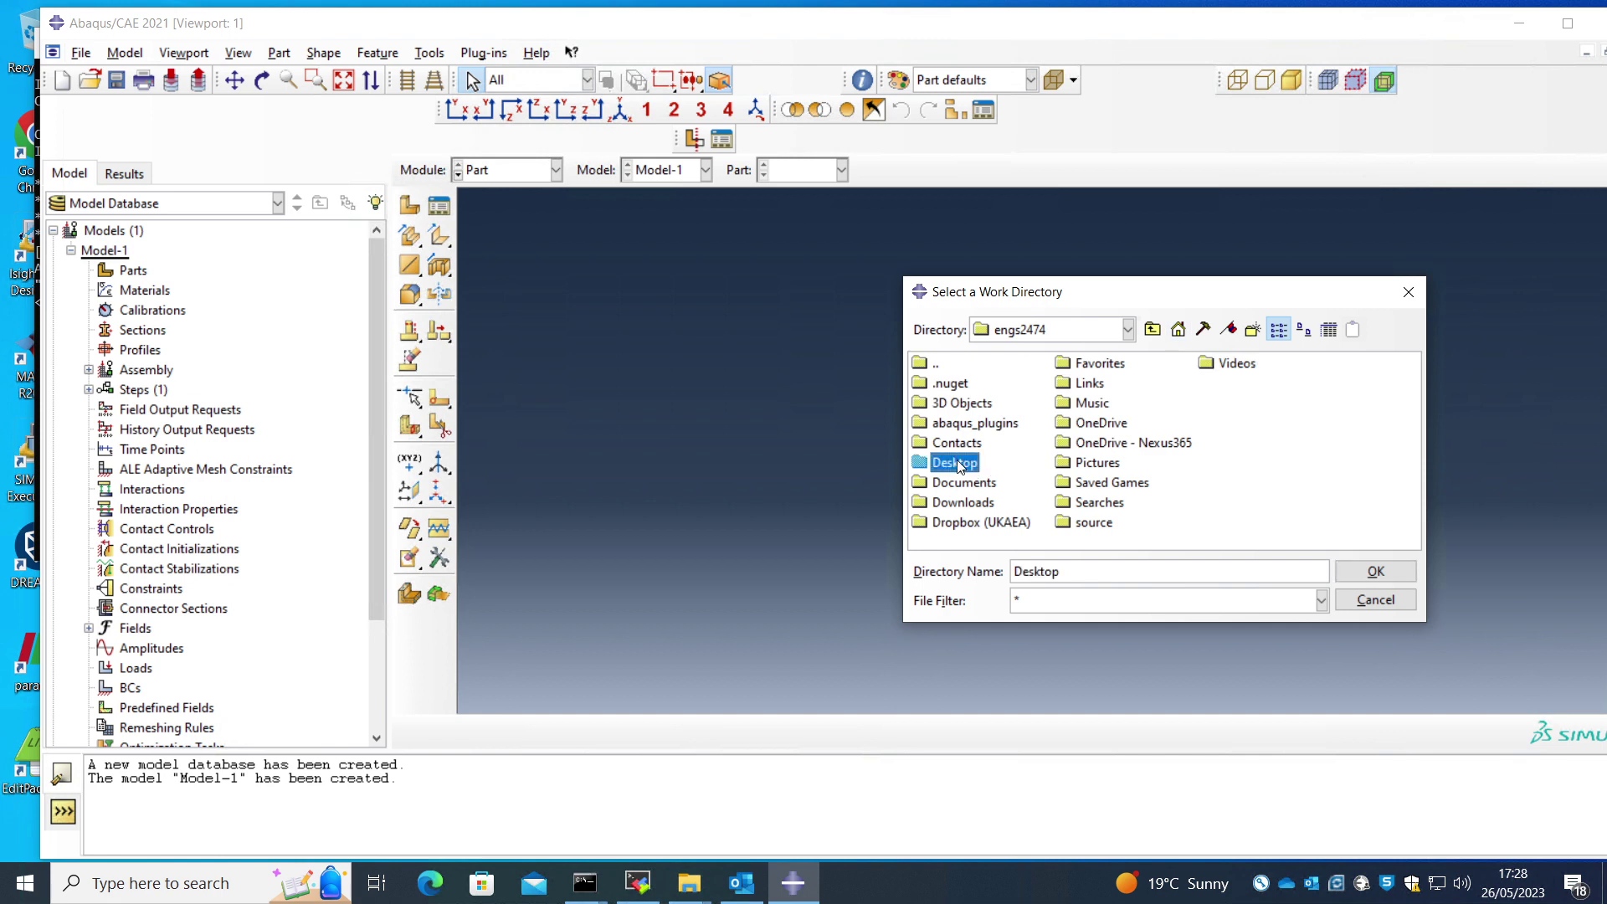
double_click(959, 463)
left_click(1083, 387)
left_click(1346, 571)
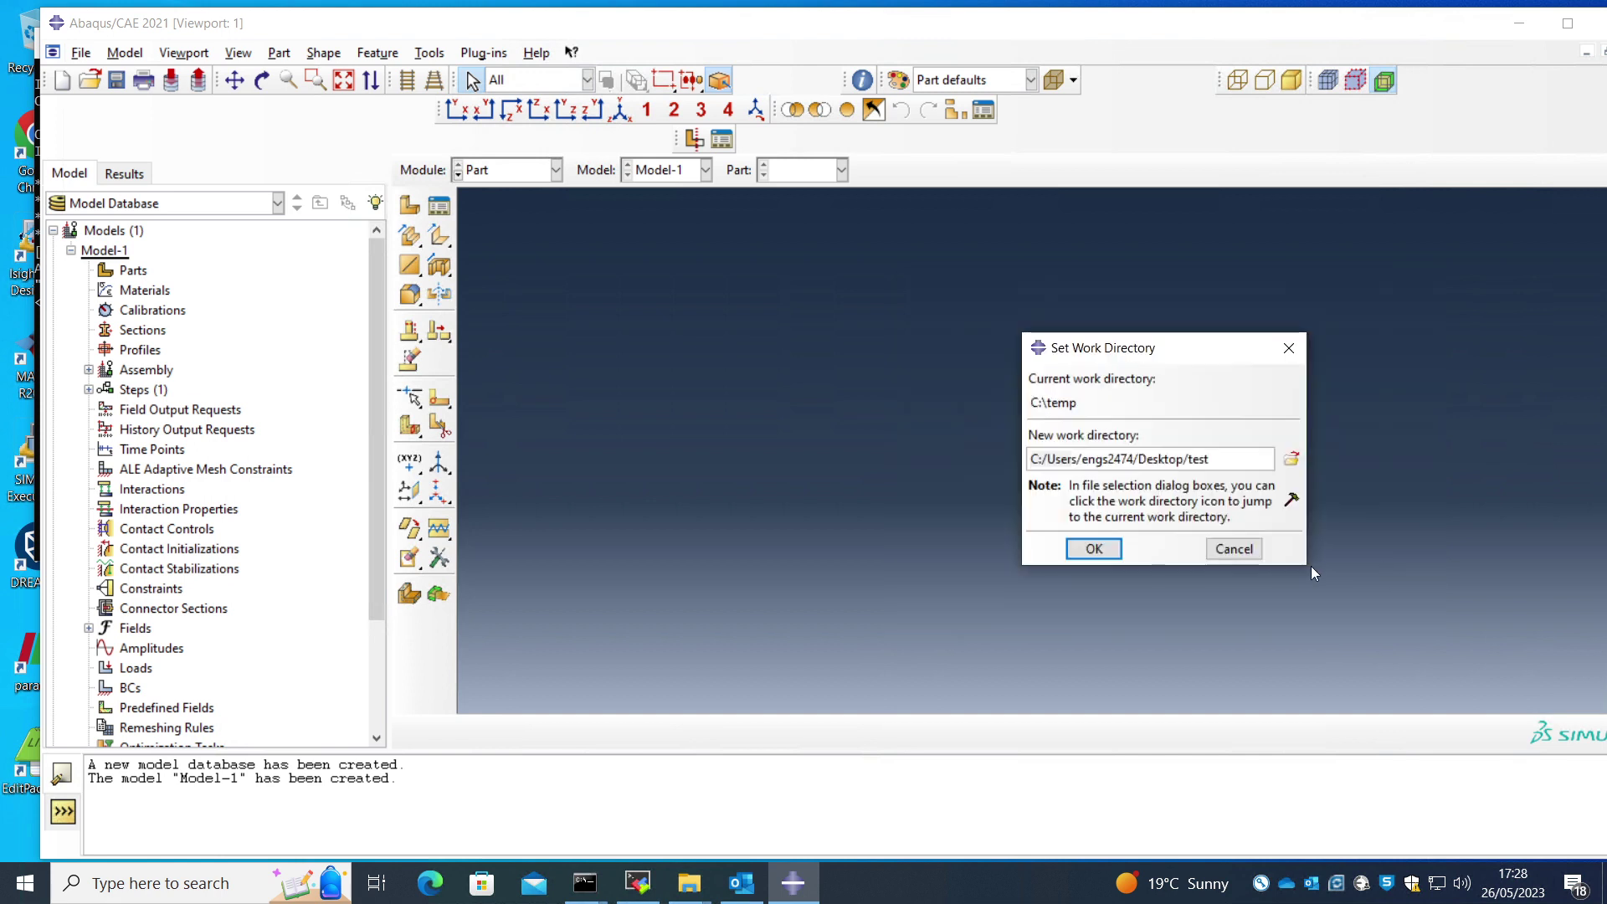
left_click(1094, 548)
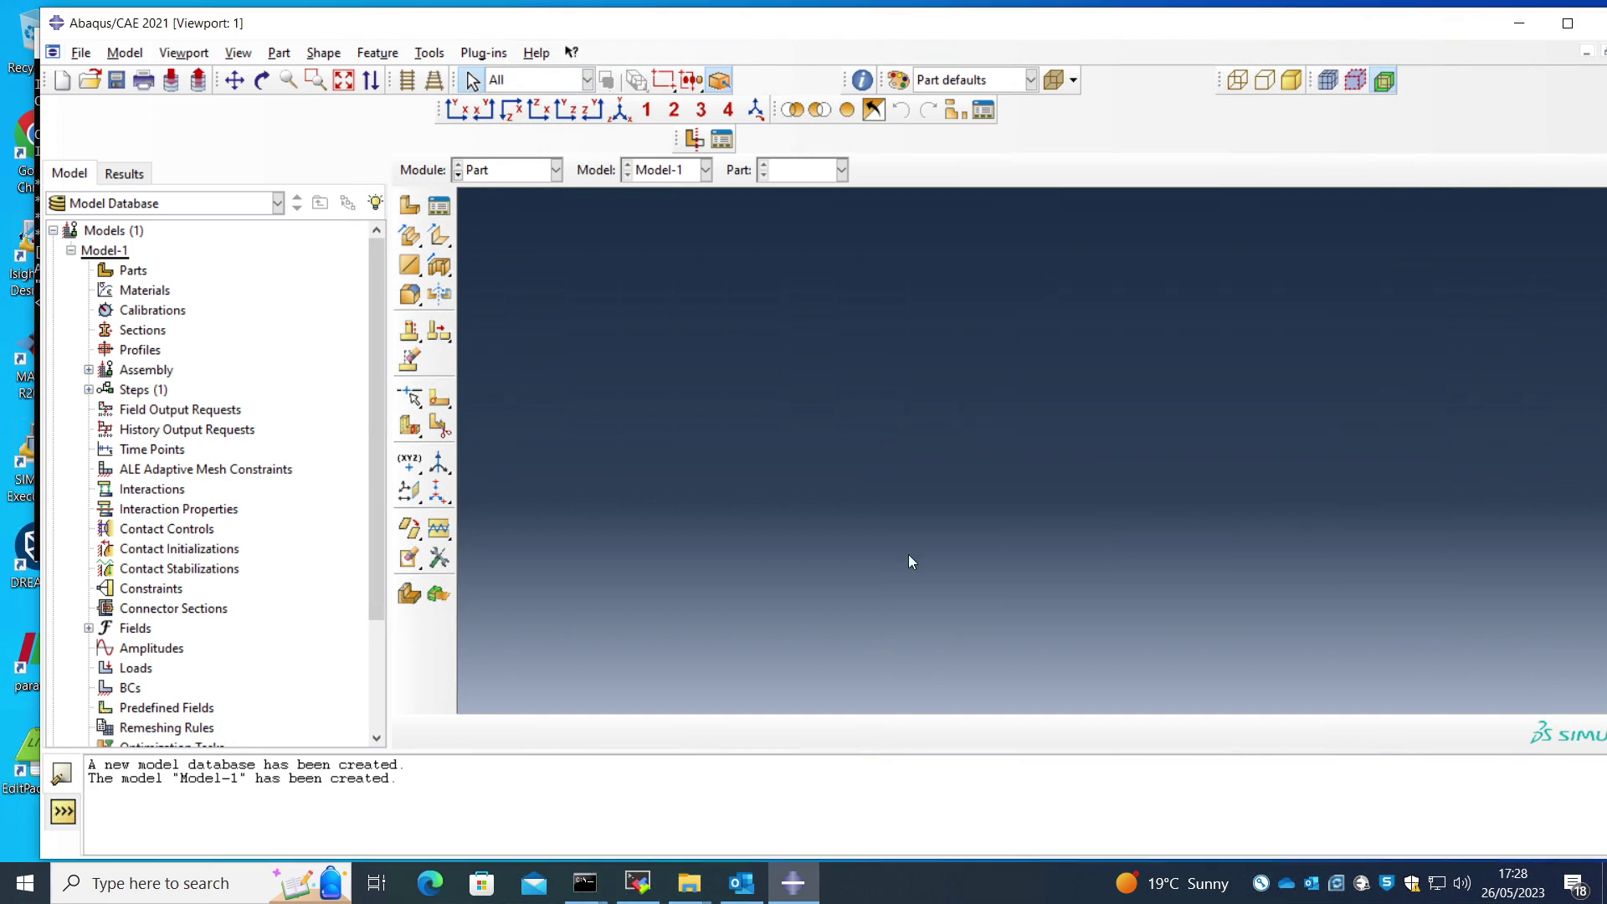
Step: Start a new part with approximate size 1
right_click(135, 276)
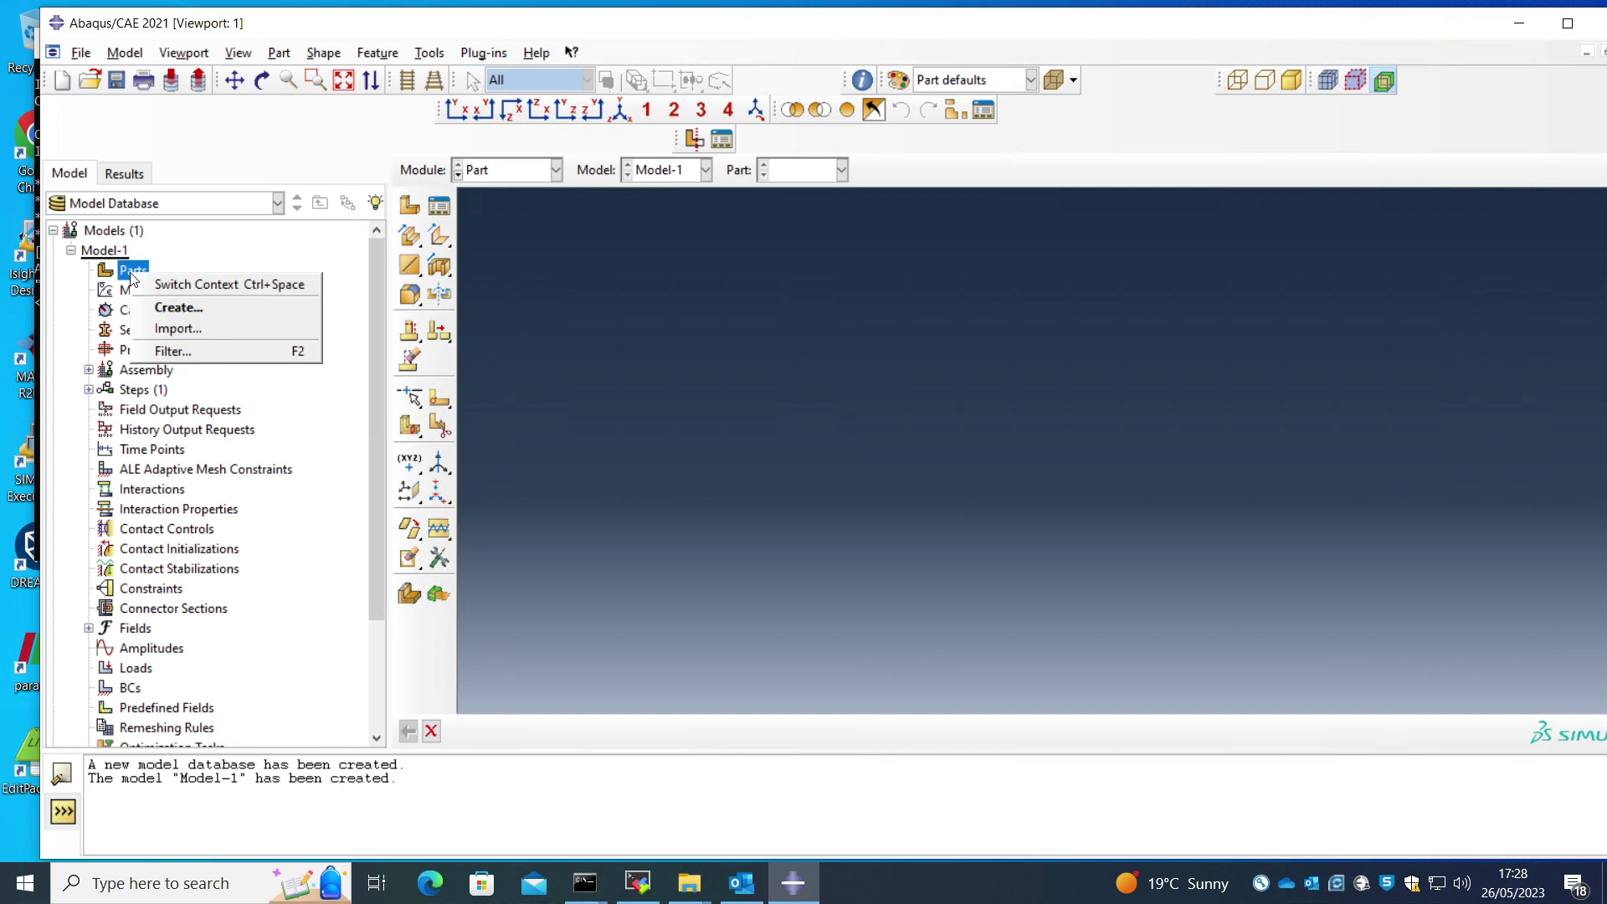
left_click(174, 309)
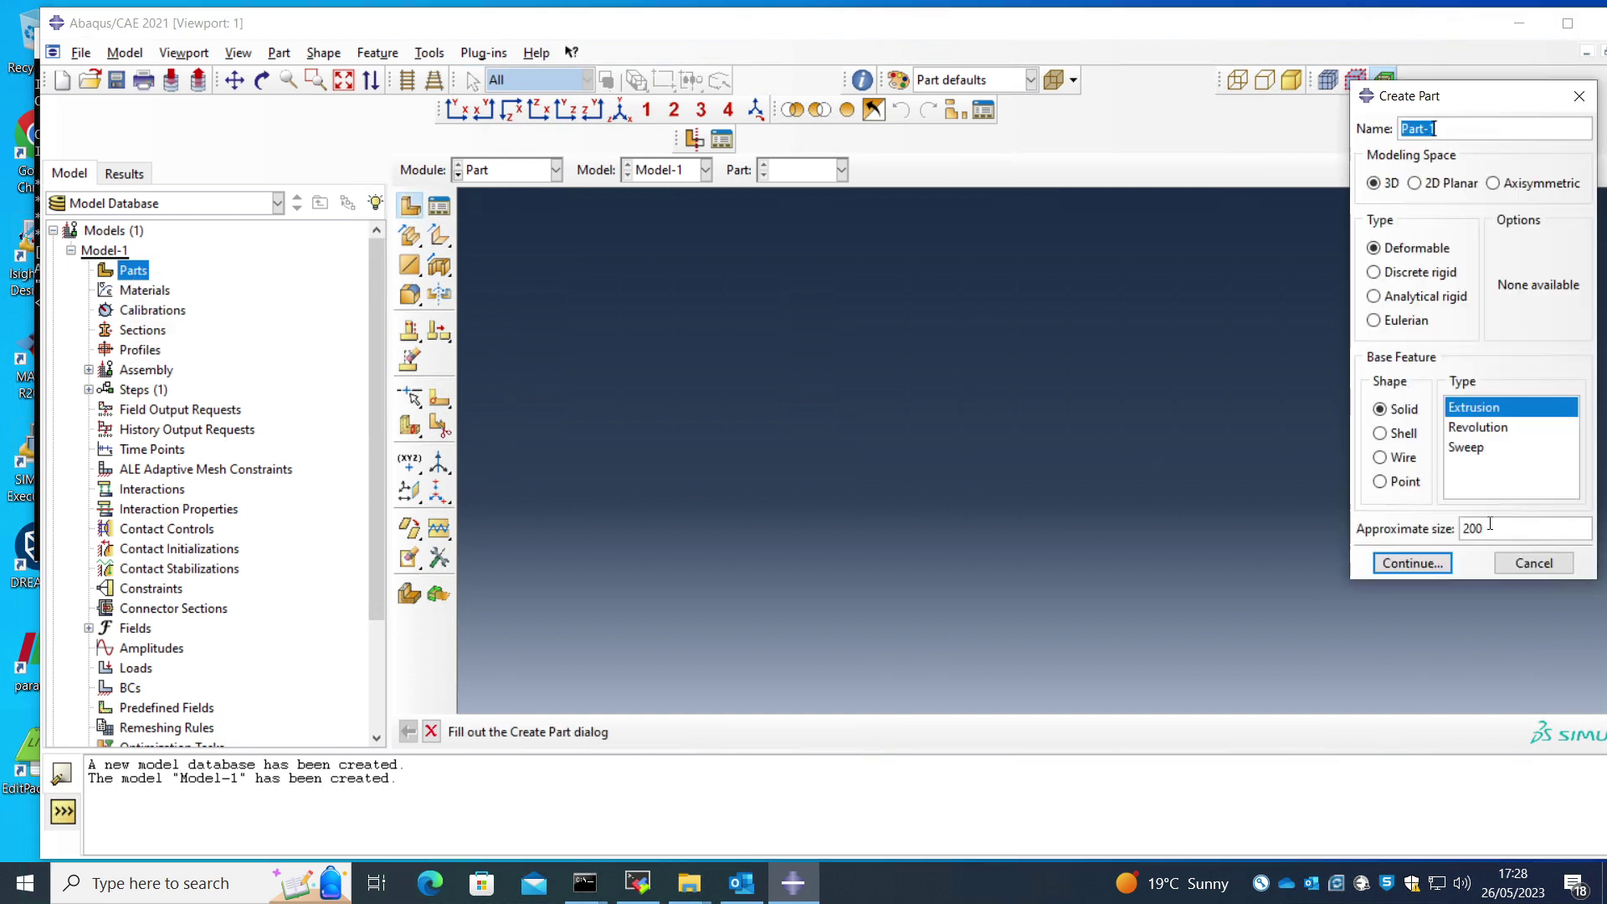
double_click(1474, 529)
type("1")
left_click(1412, 562)
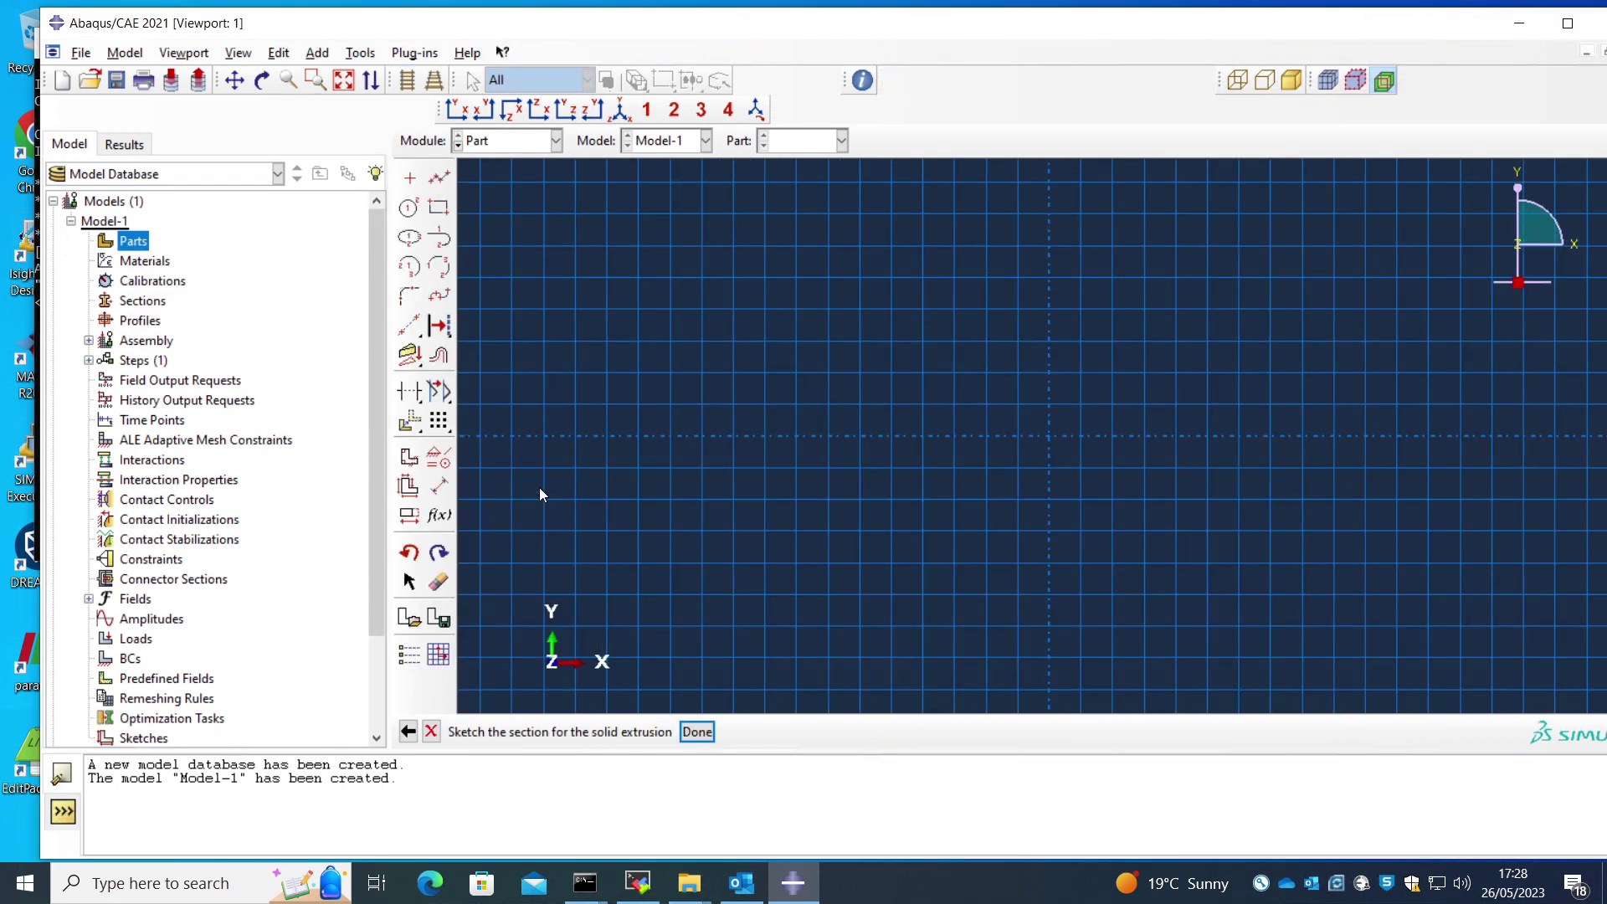
Step: Sketch a rectangle from 0,0 to 1,1 and extrude it to depth 1
left_click(439, 207)
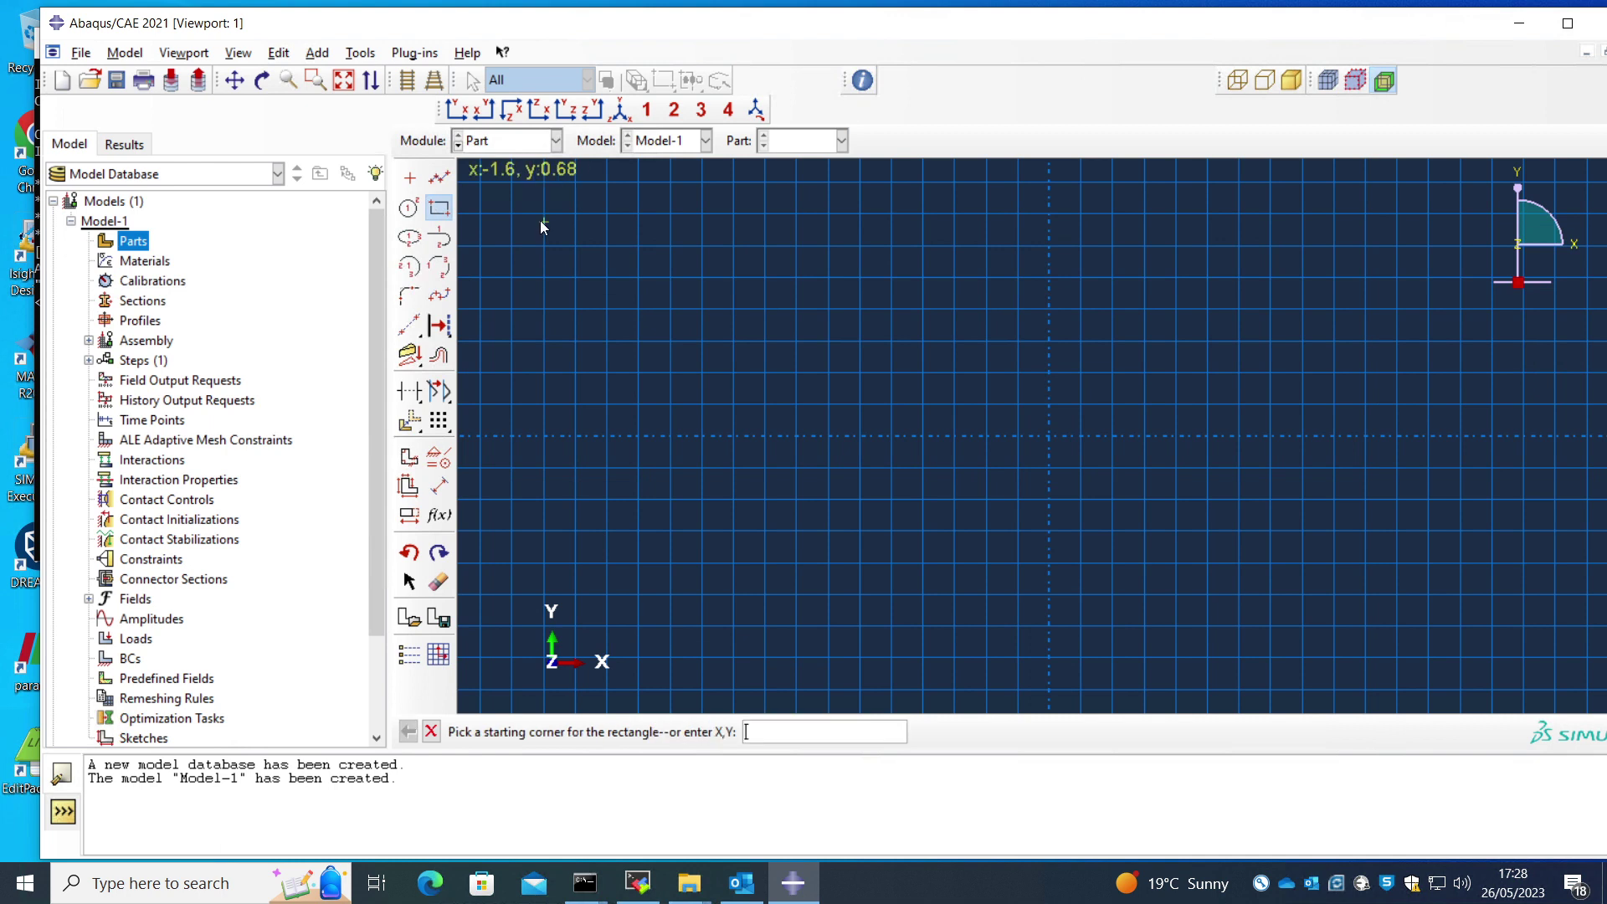
type("0,0")
key("Return")
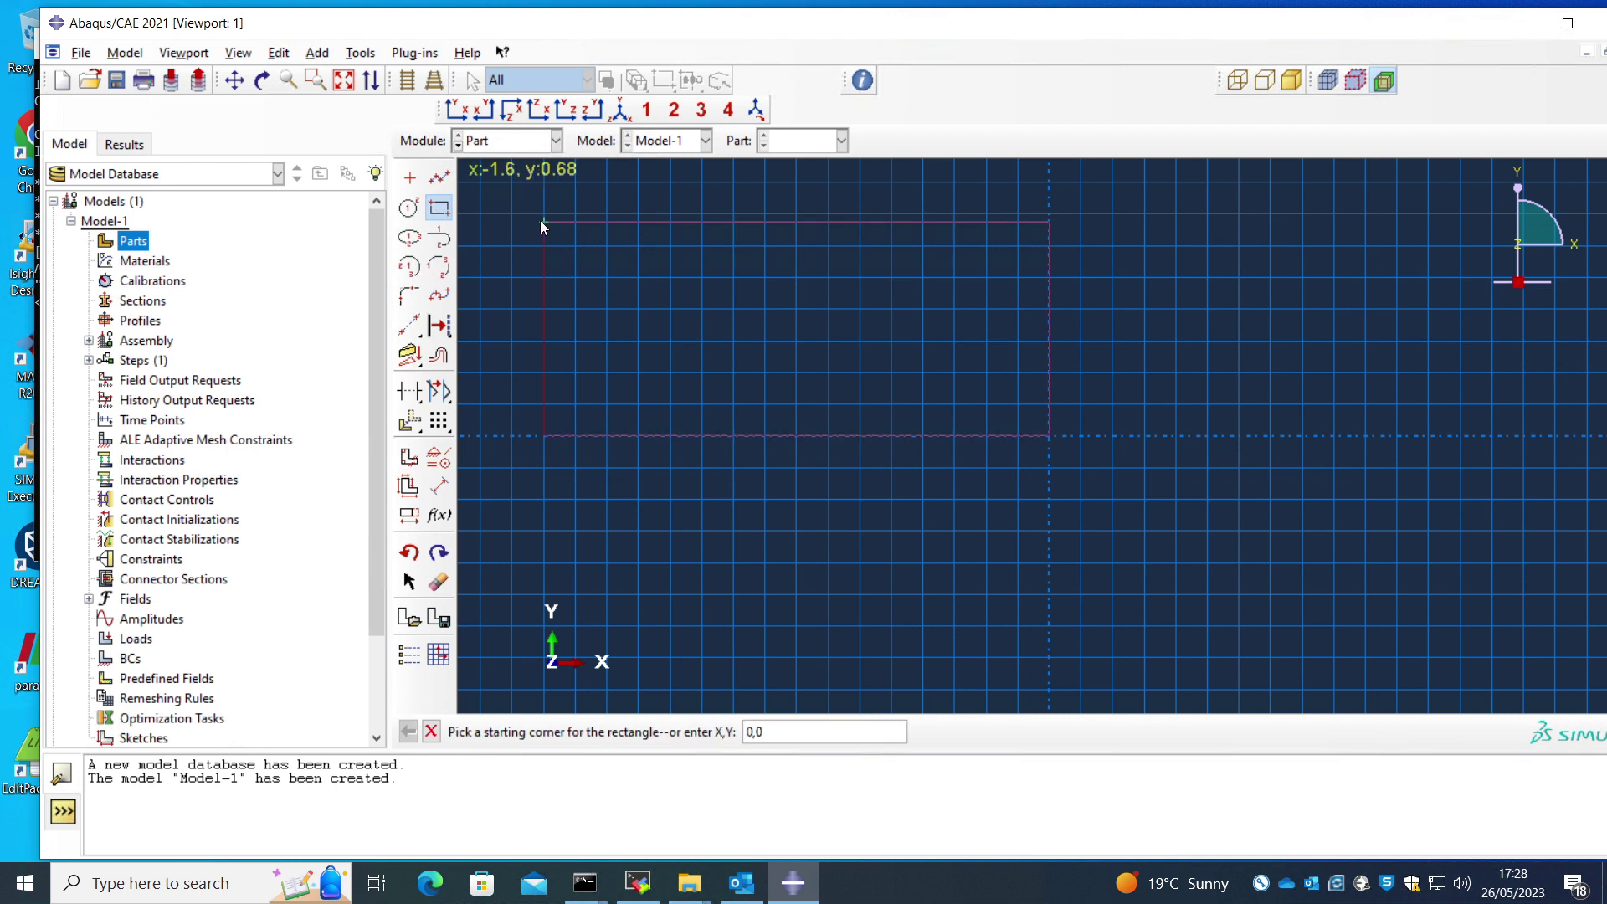
type("1,1")
key("Return")
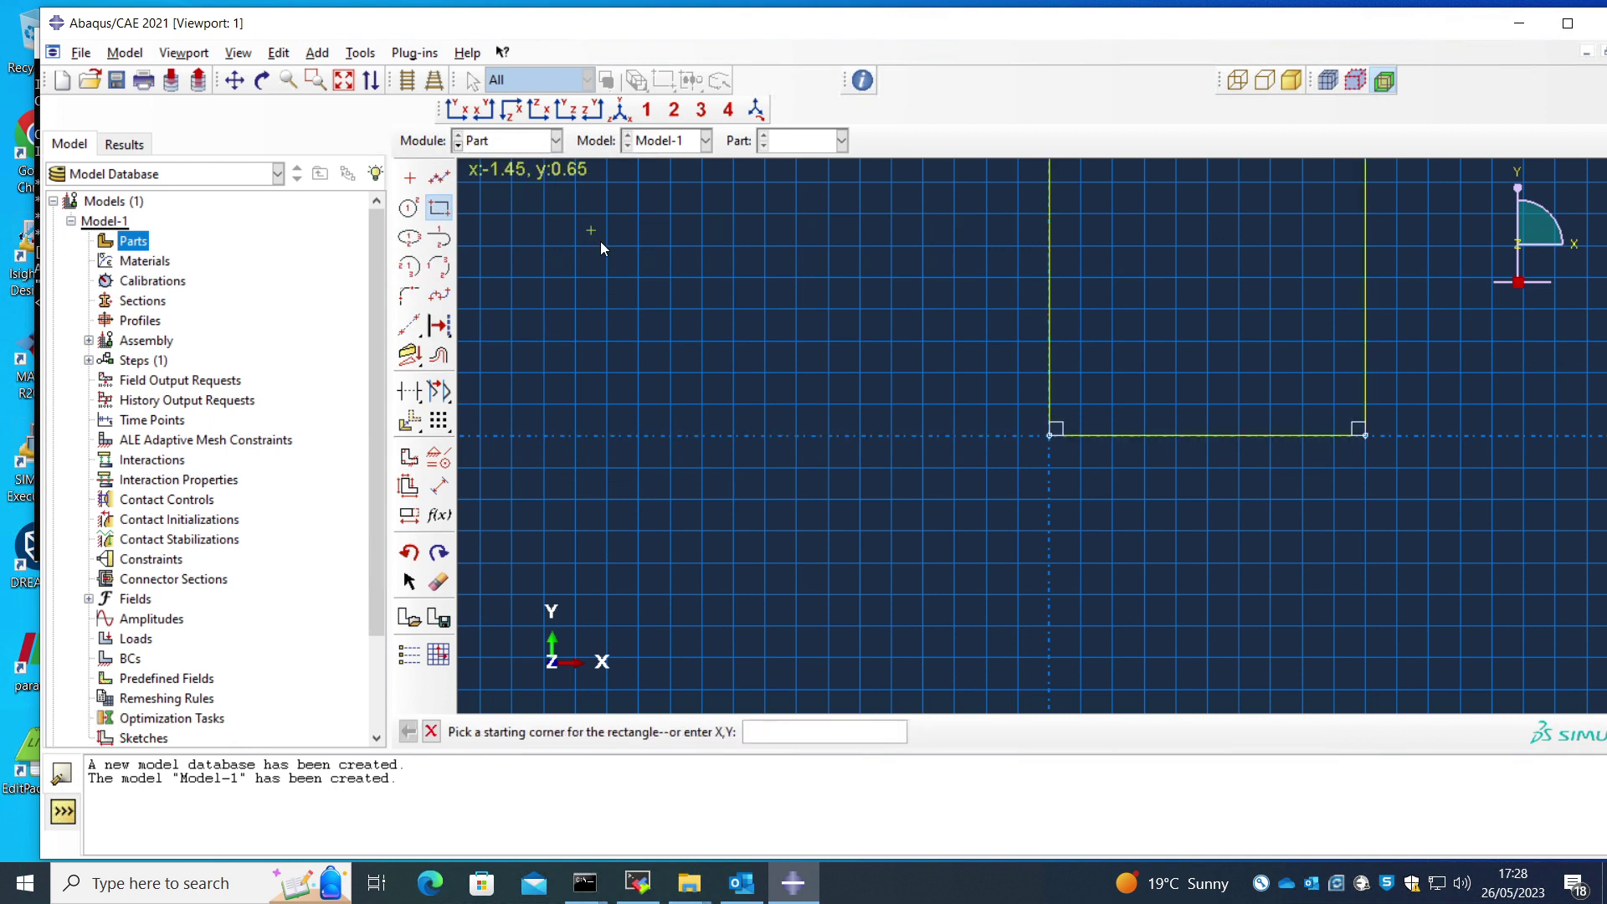
left_click(431, 730)
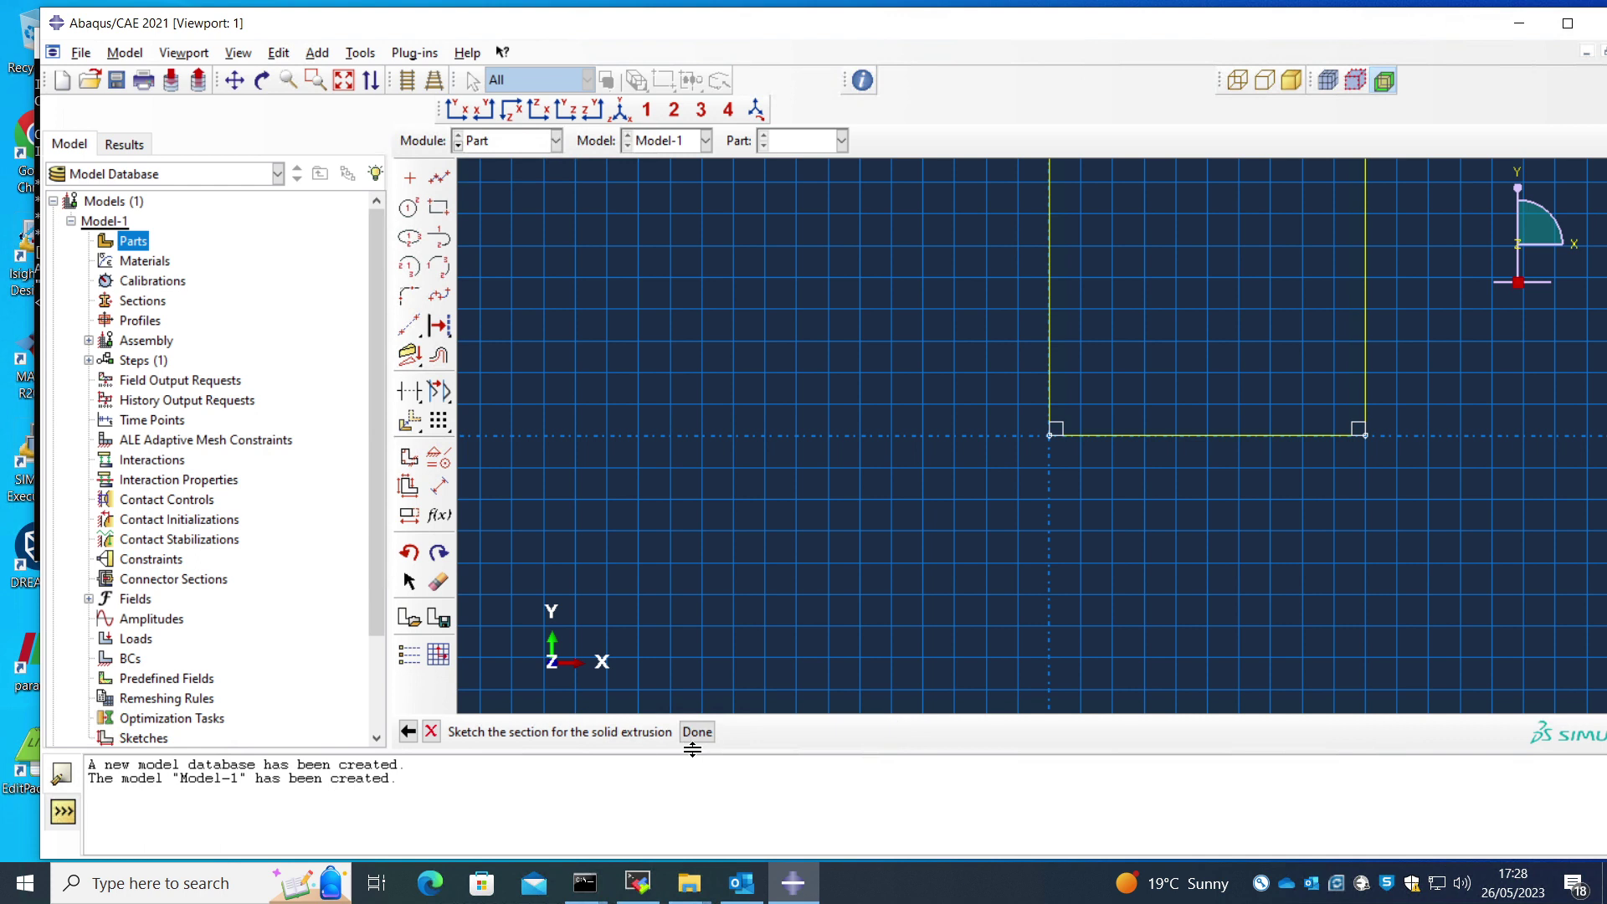
left_click(697, 732)
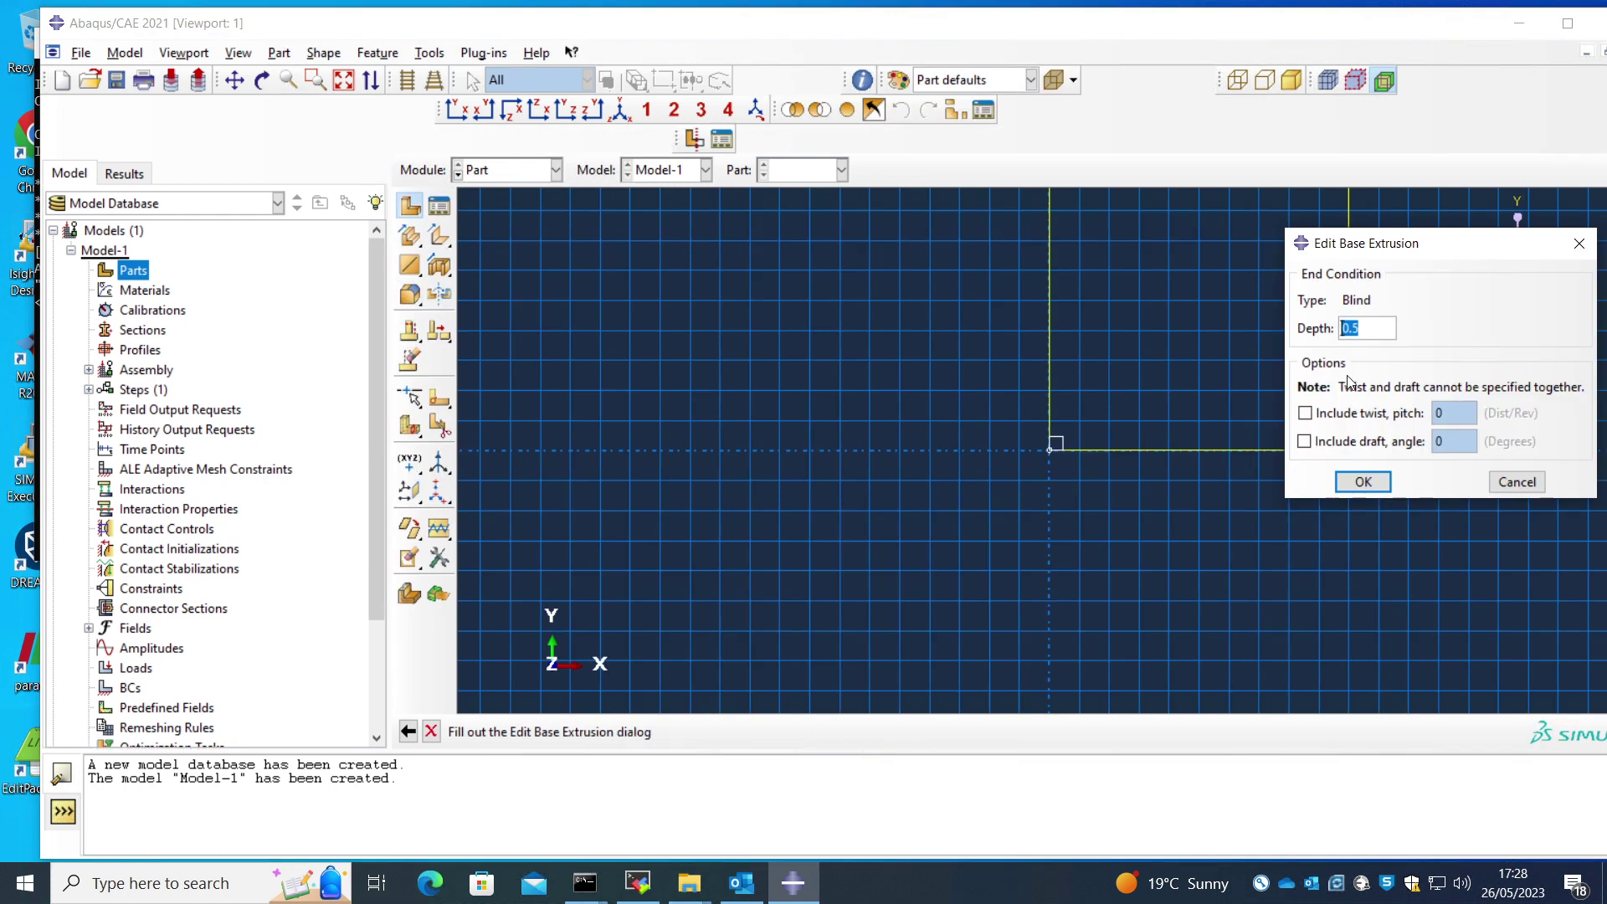
type("1")
key("Return")
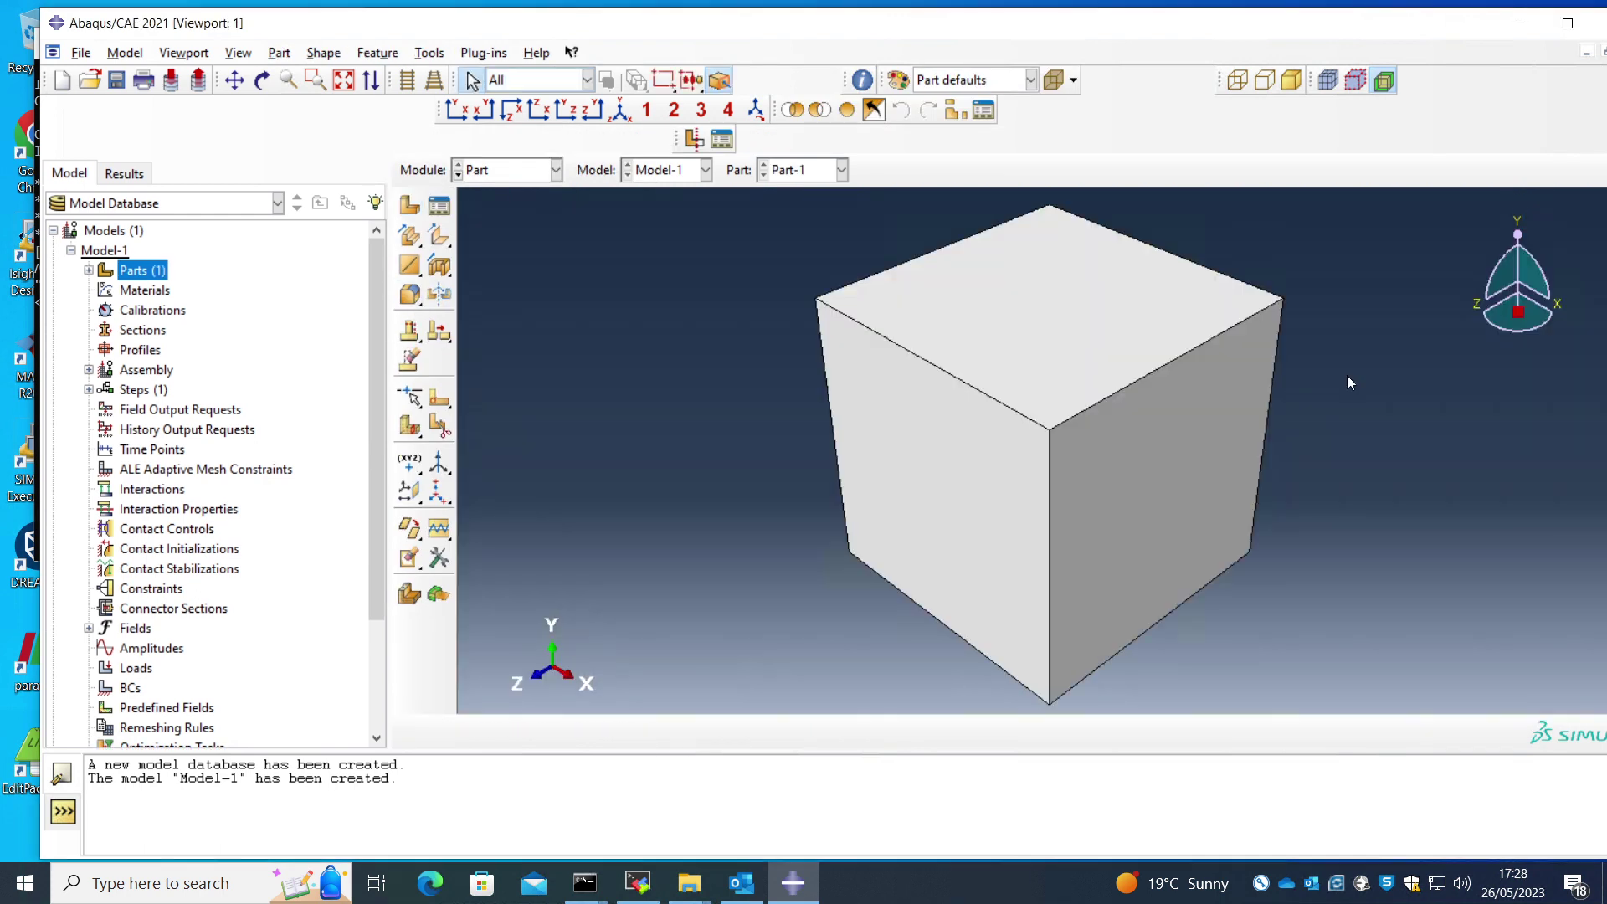
Step: Create Material-1 and add a General > User Material behaviour
right_click(117, 293)
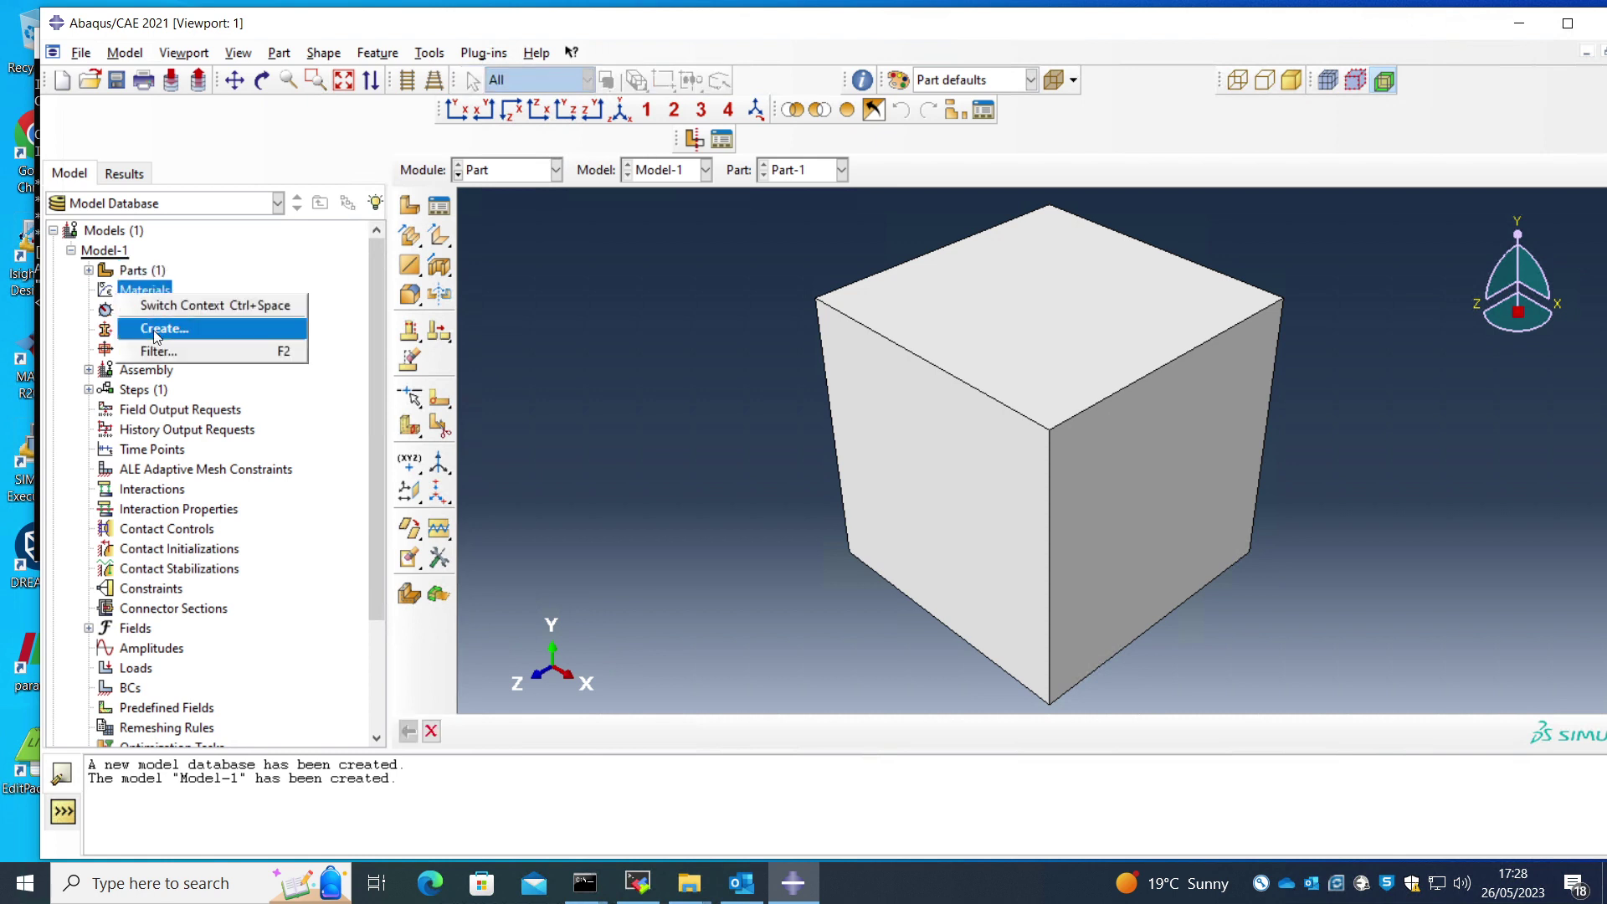
left_click(160, 329)
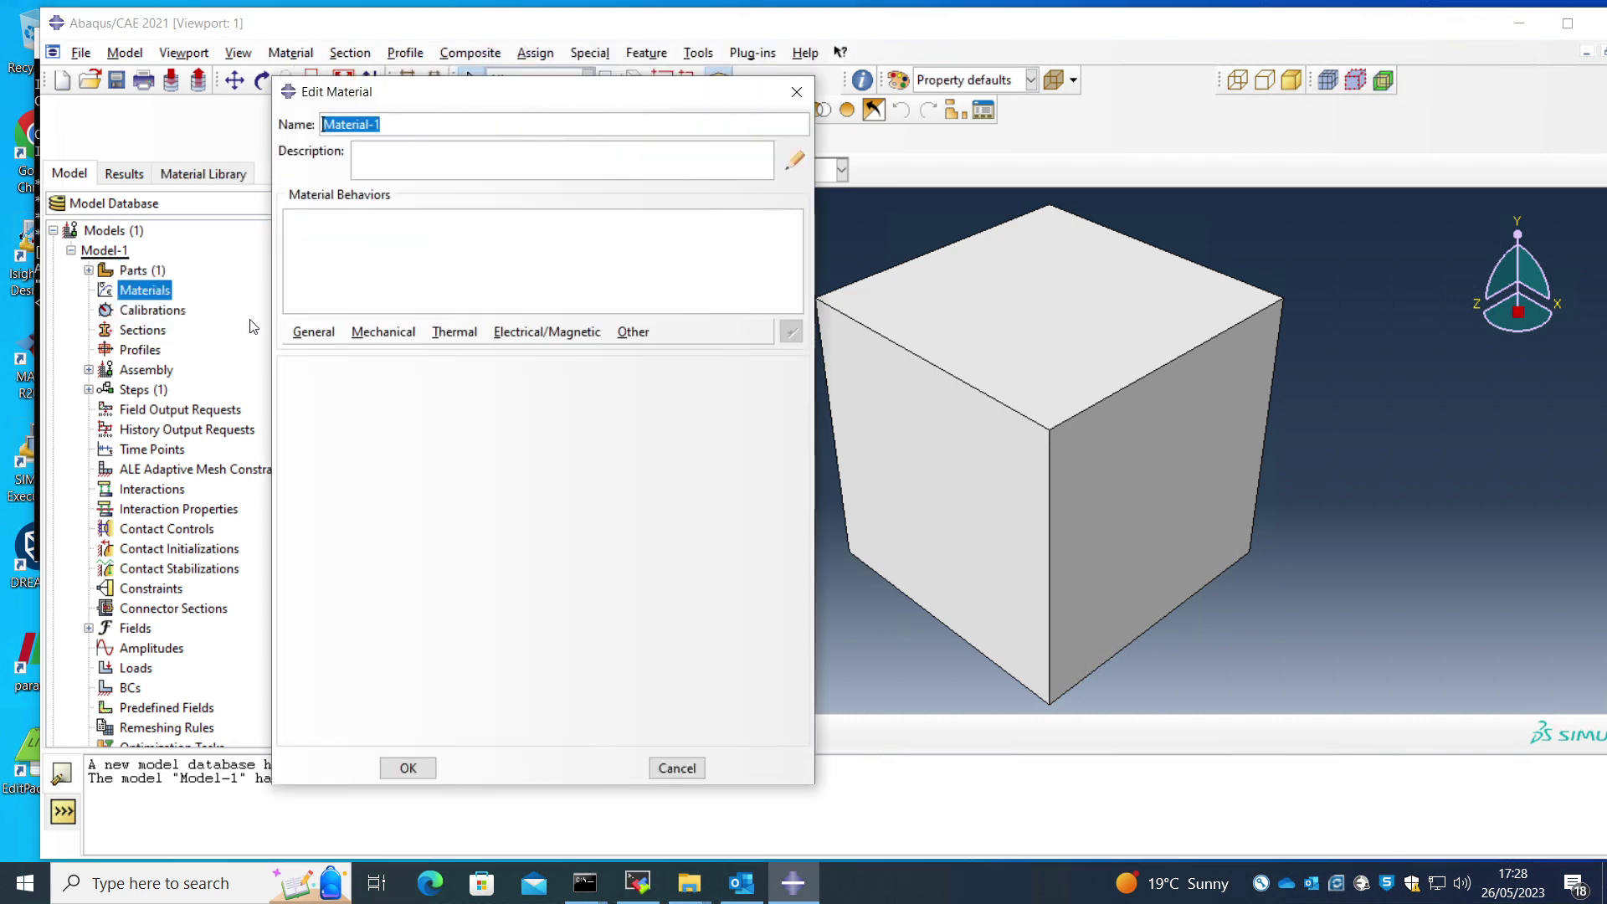
left_click(313, 333)
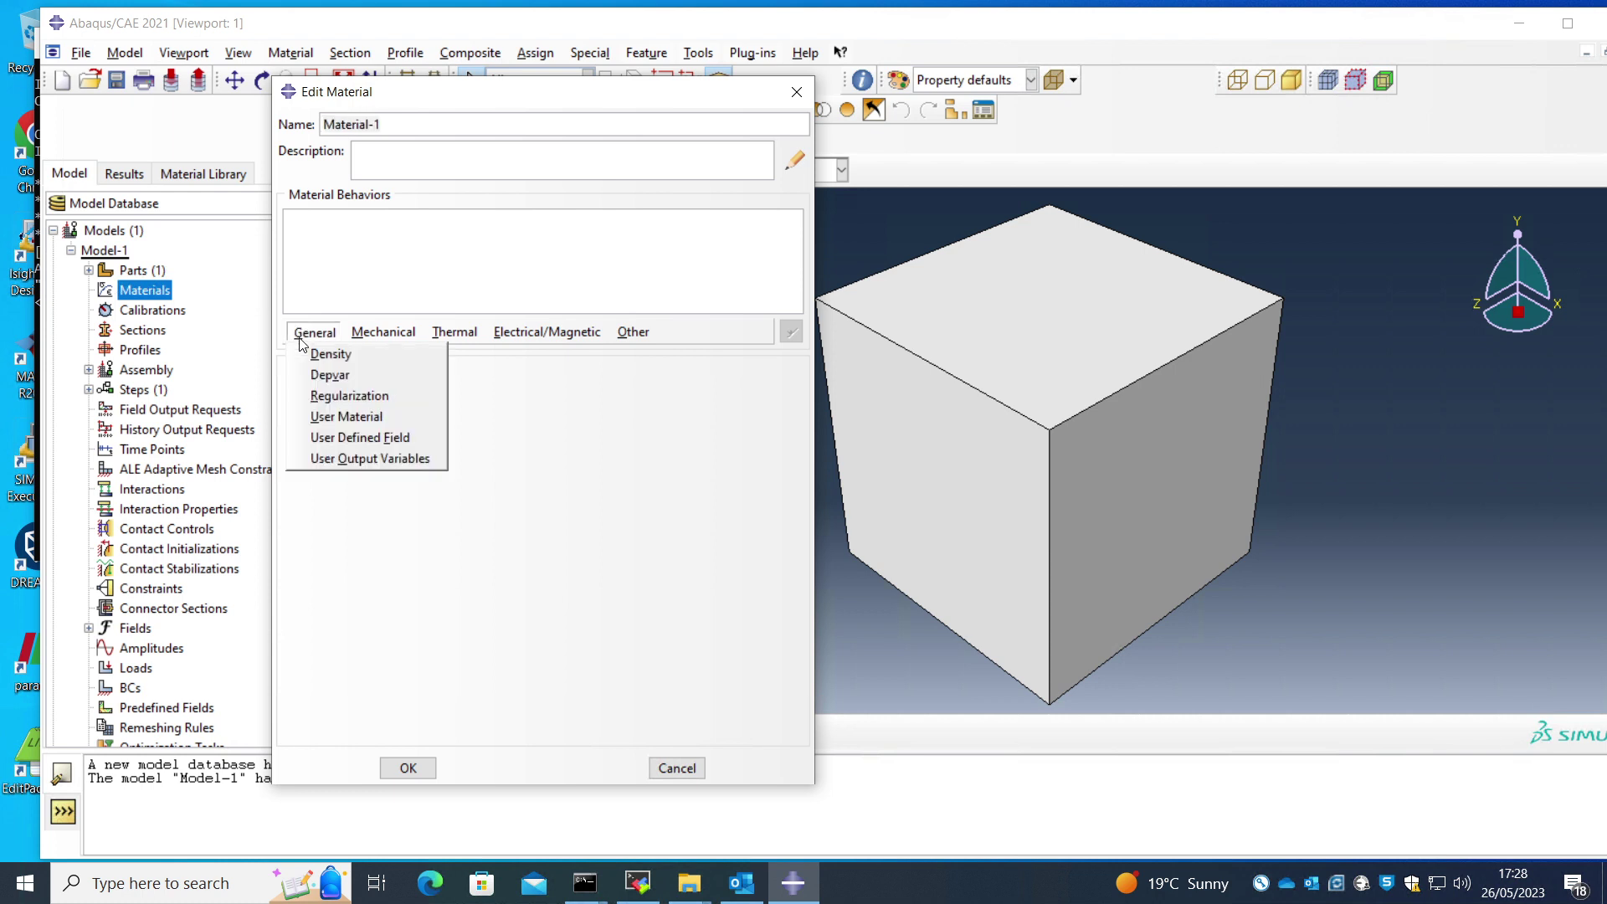
left_click(378, 420)
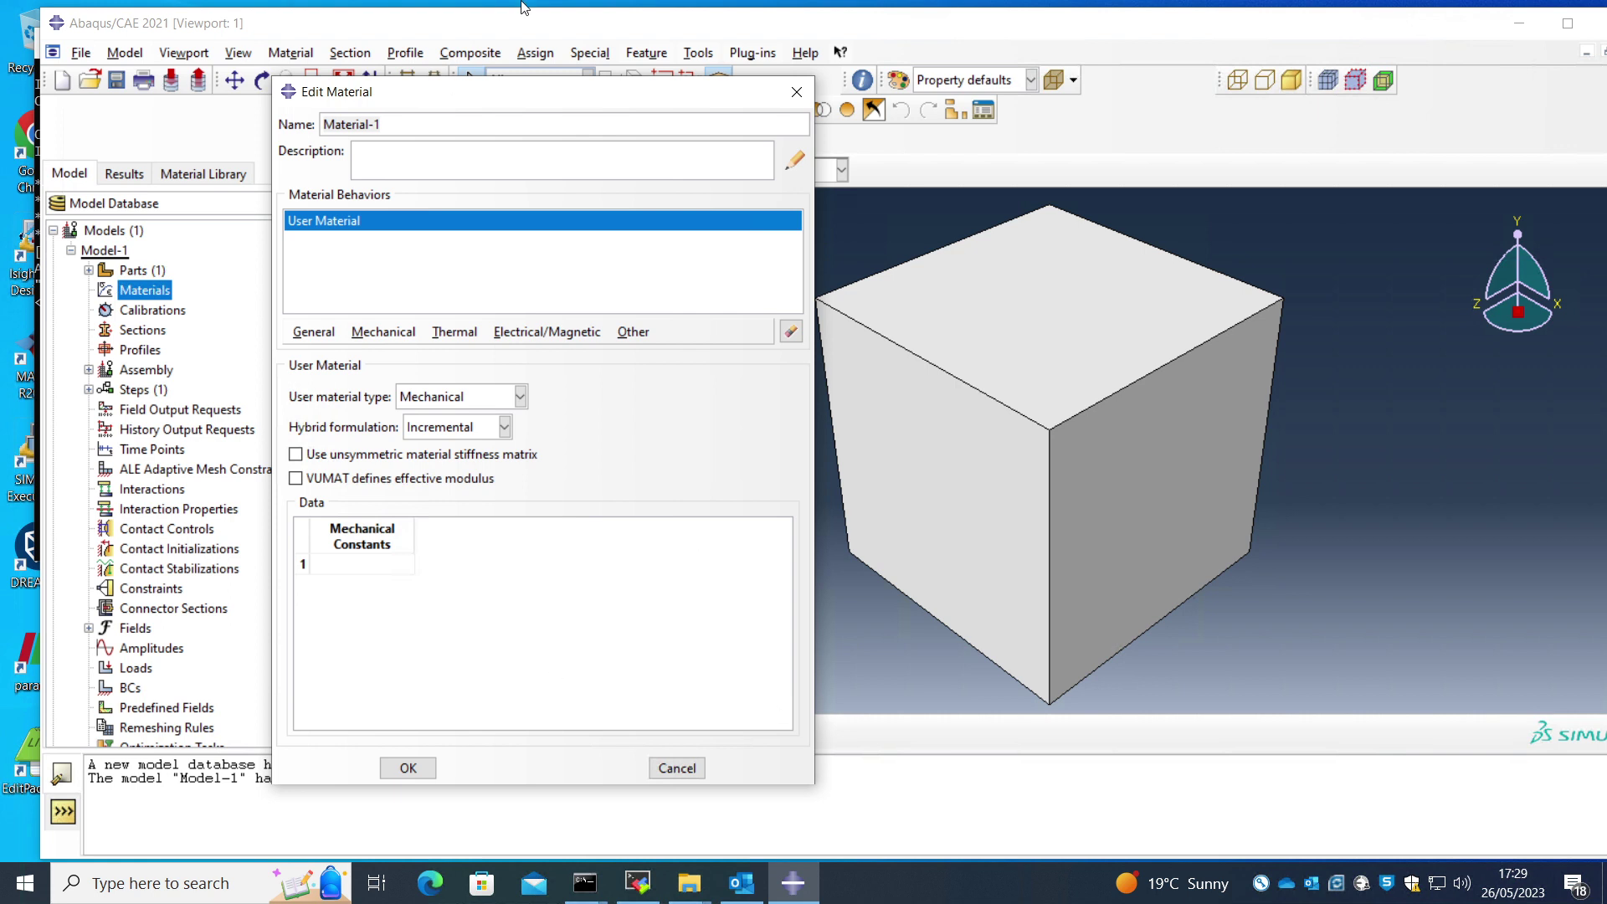
Step: Scroll to the README and highlight the PROPS entries: Bunge angles, grain-ID, phase, usermaterials.f
left_click(1013, 14)
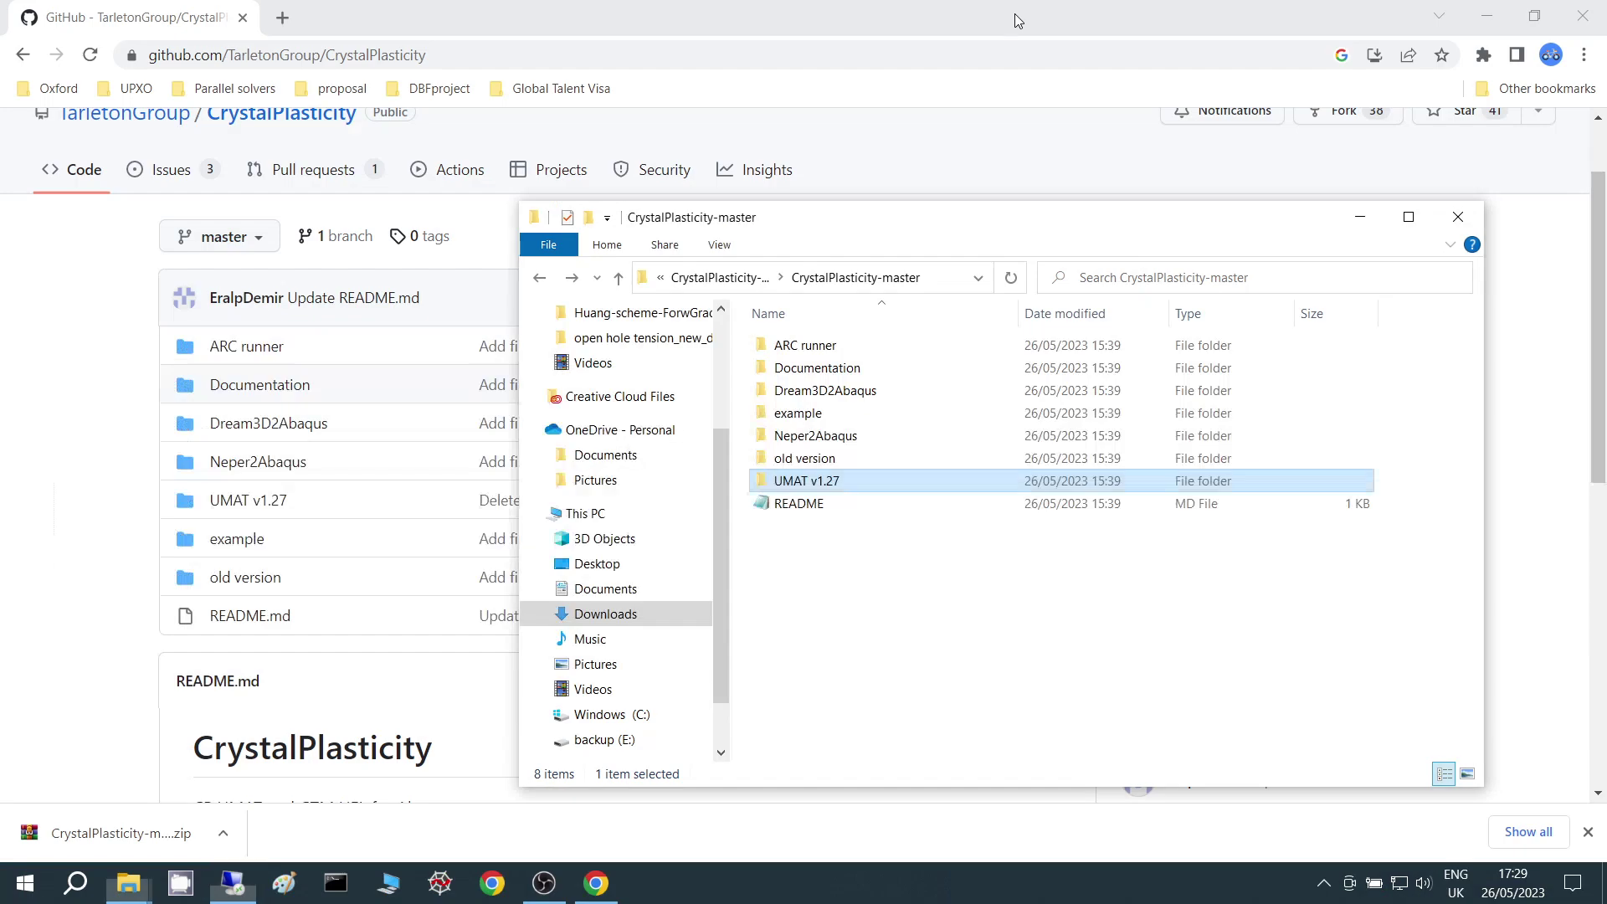
left_click(18, 544)
left_click(55, 523)
scroll(153, 327, "down", 6)
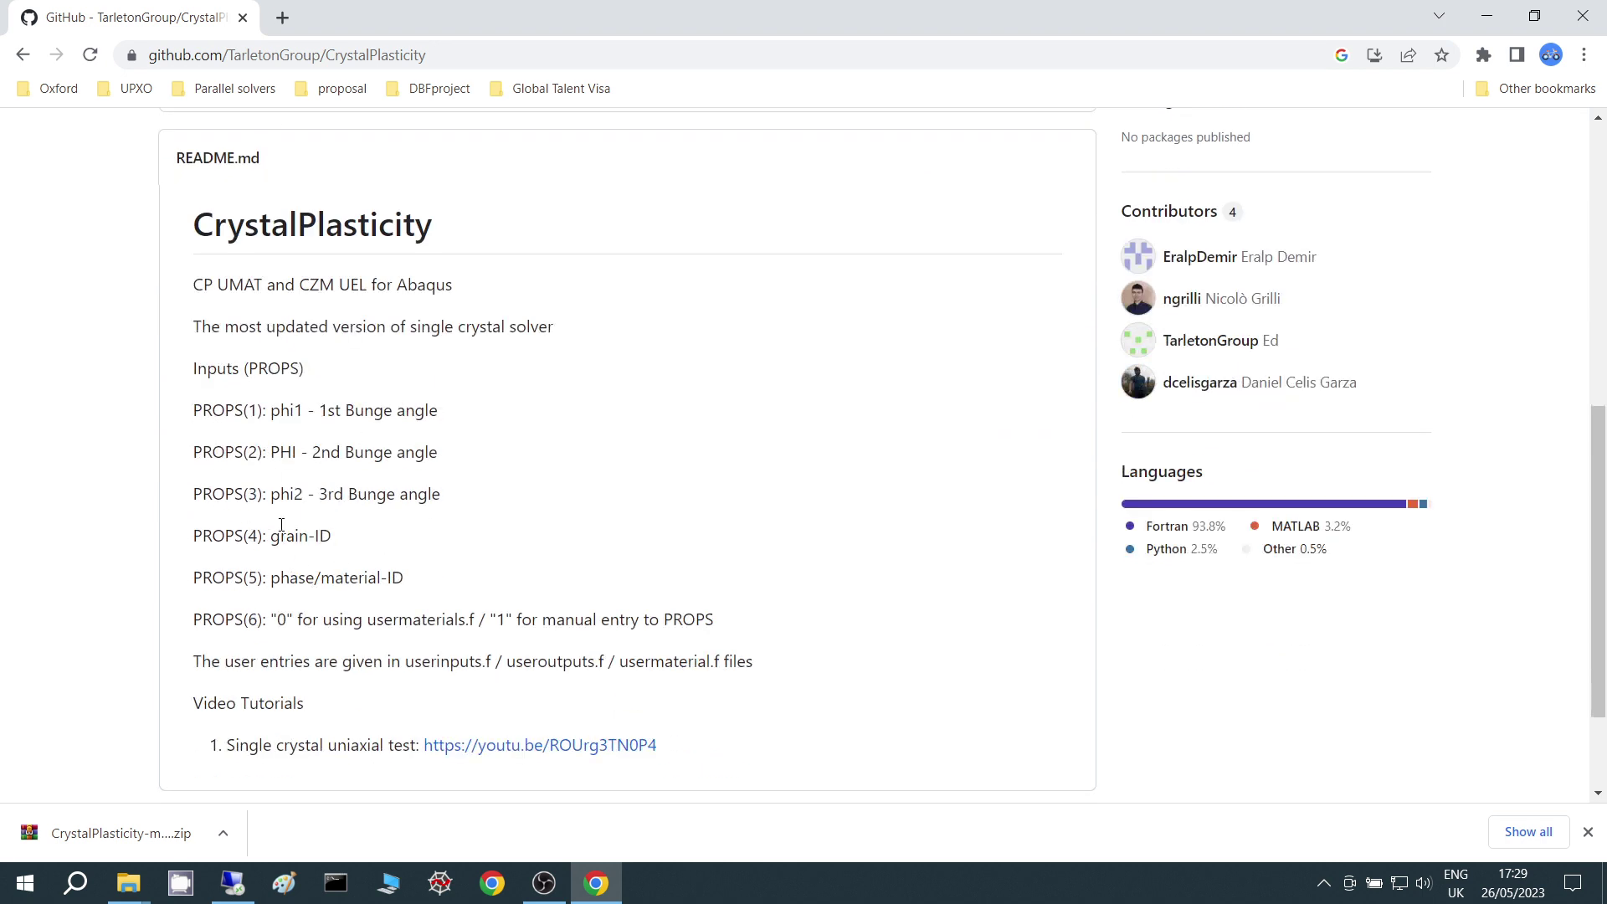
left_click_drag(452, 495, 165, 416)
left_click_drag(343, 549, 192, 540)
left_click(471, 591)
left_click_drag(272, 581, 405, 578)
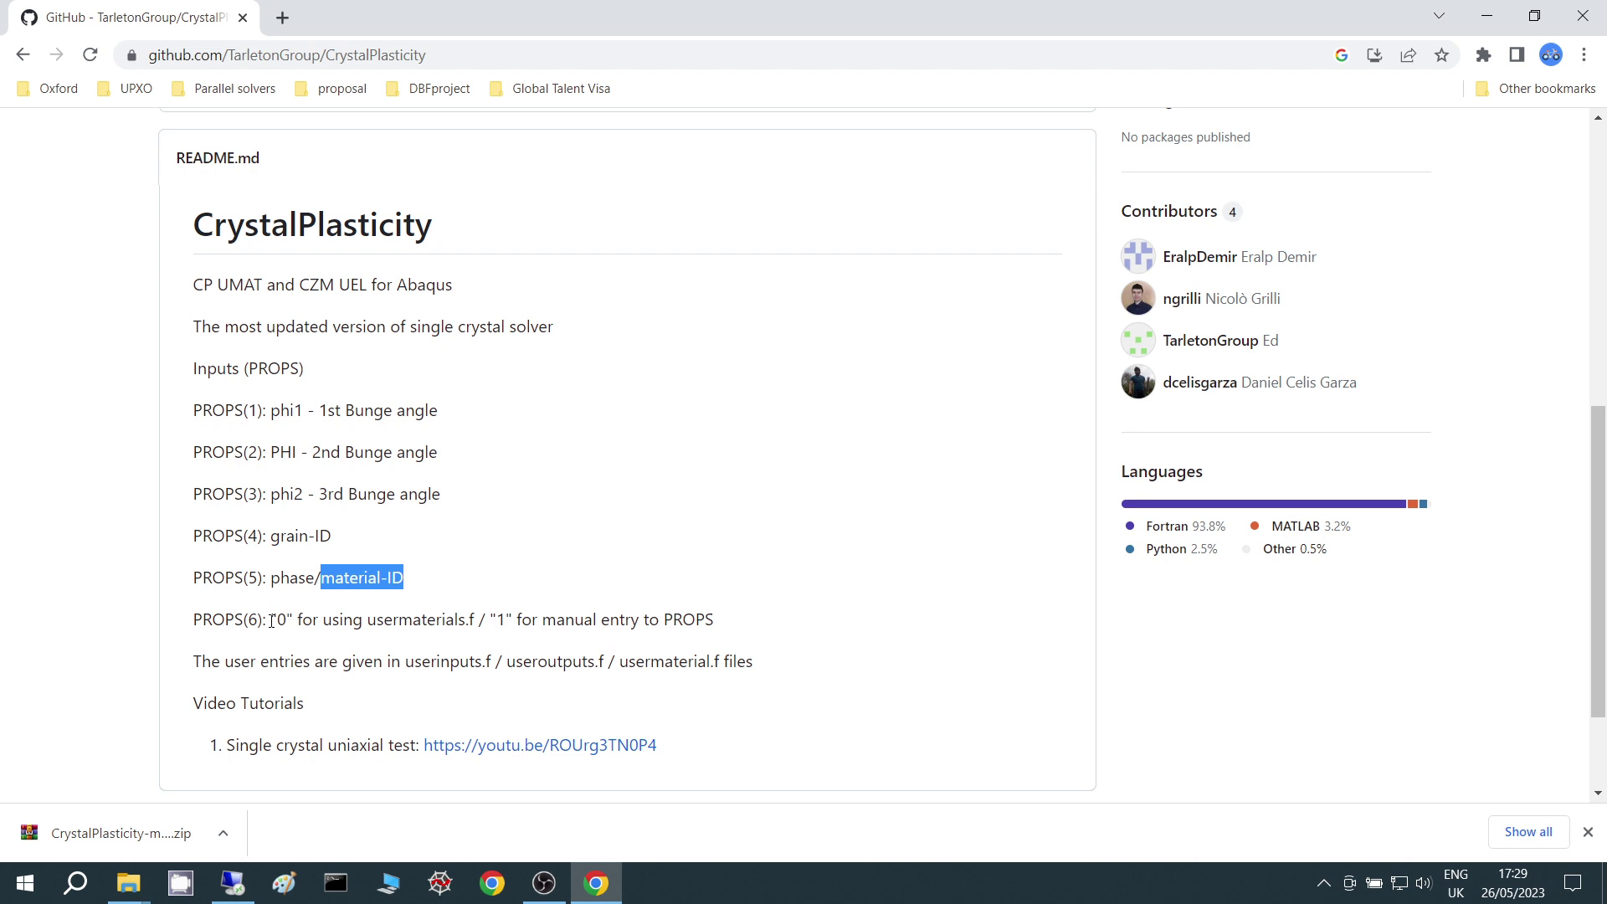
left_click_drag(278, 621, 475, 623)
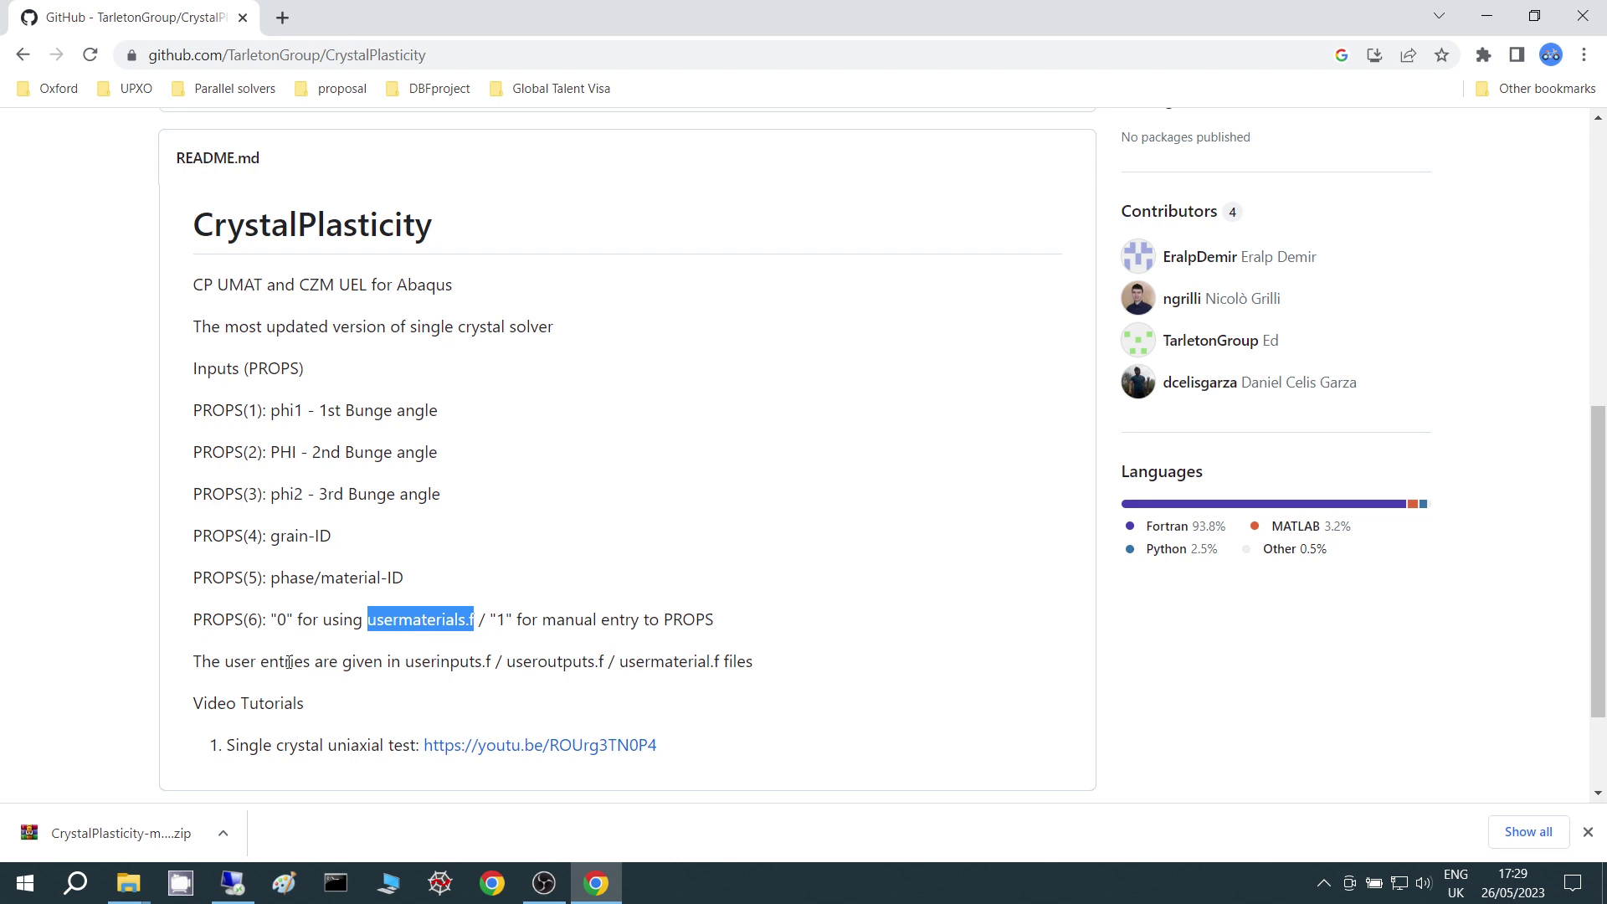
Step: Open CrystalPlasticity-master > Documentation and the PROPS workbook
left_click(128, 883)
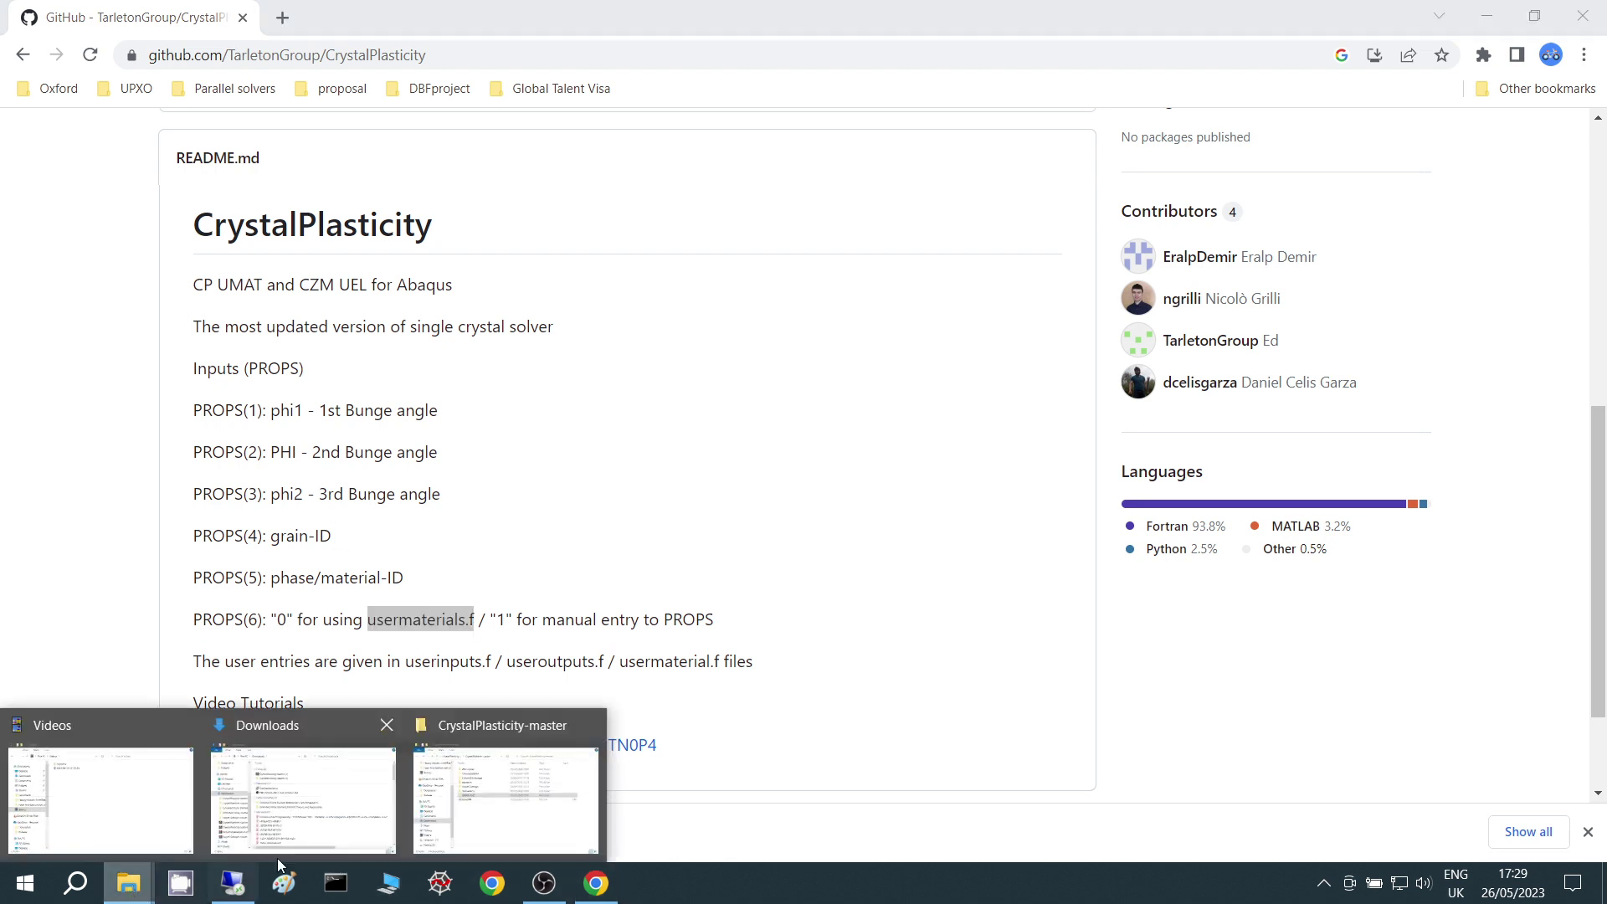
left_click(505, 799)
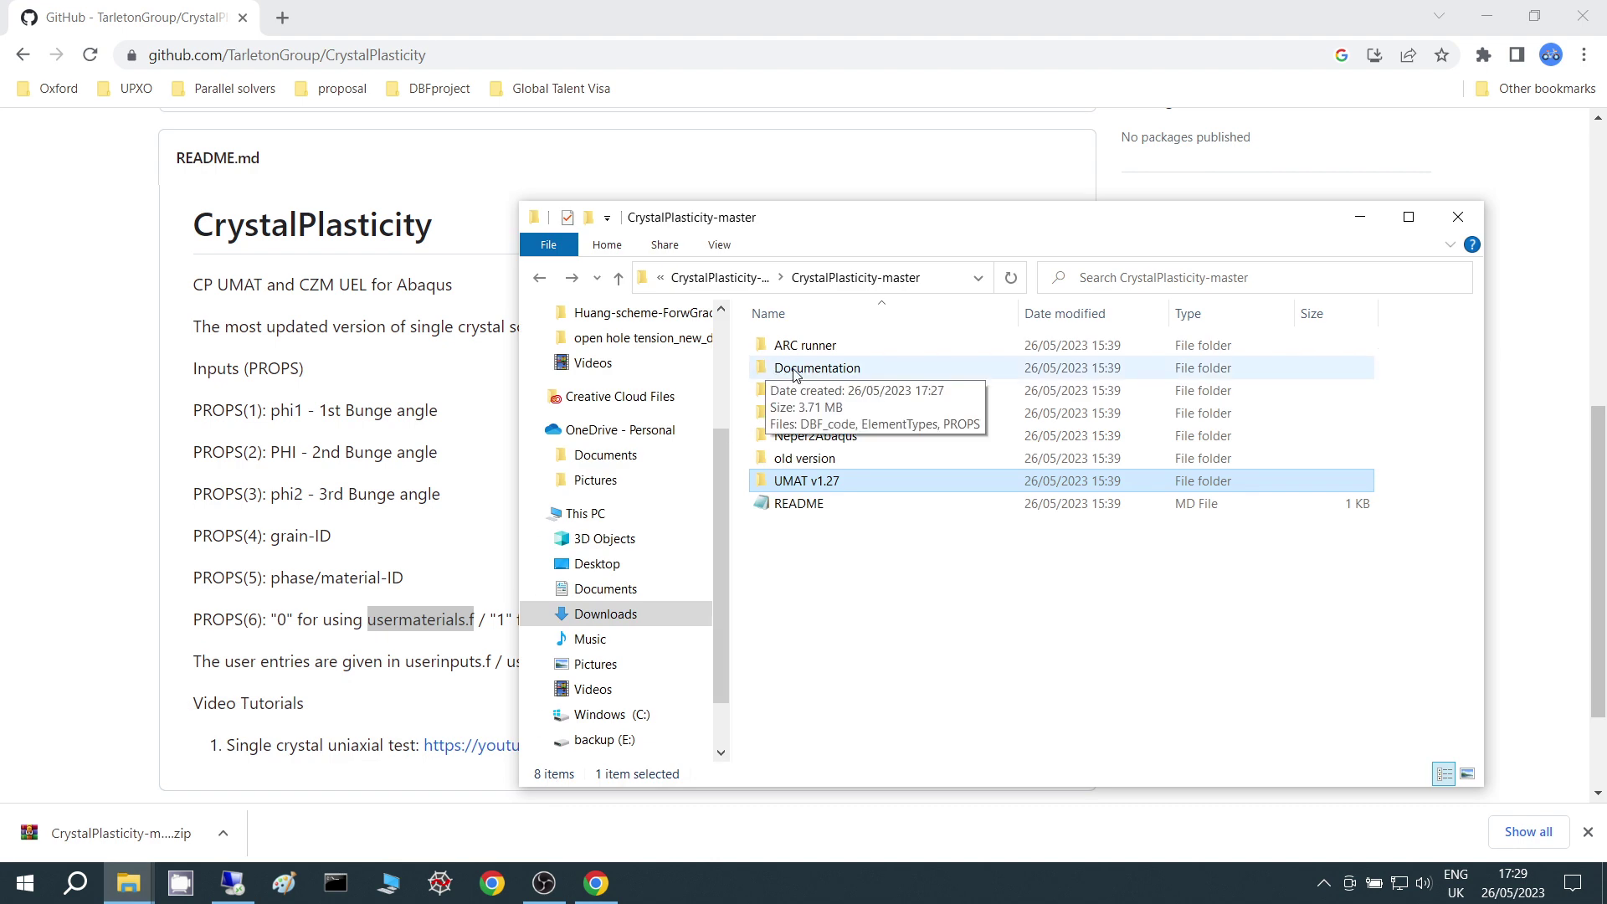
double_click(837, 373)
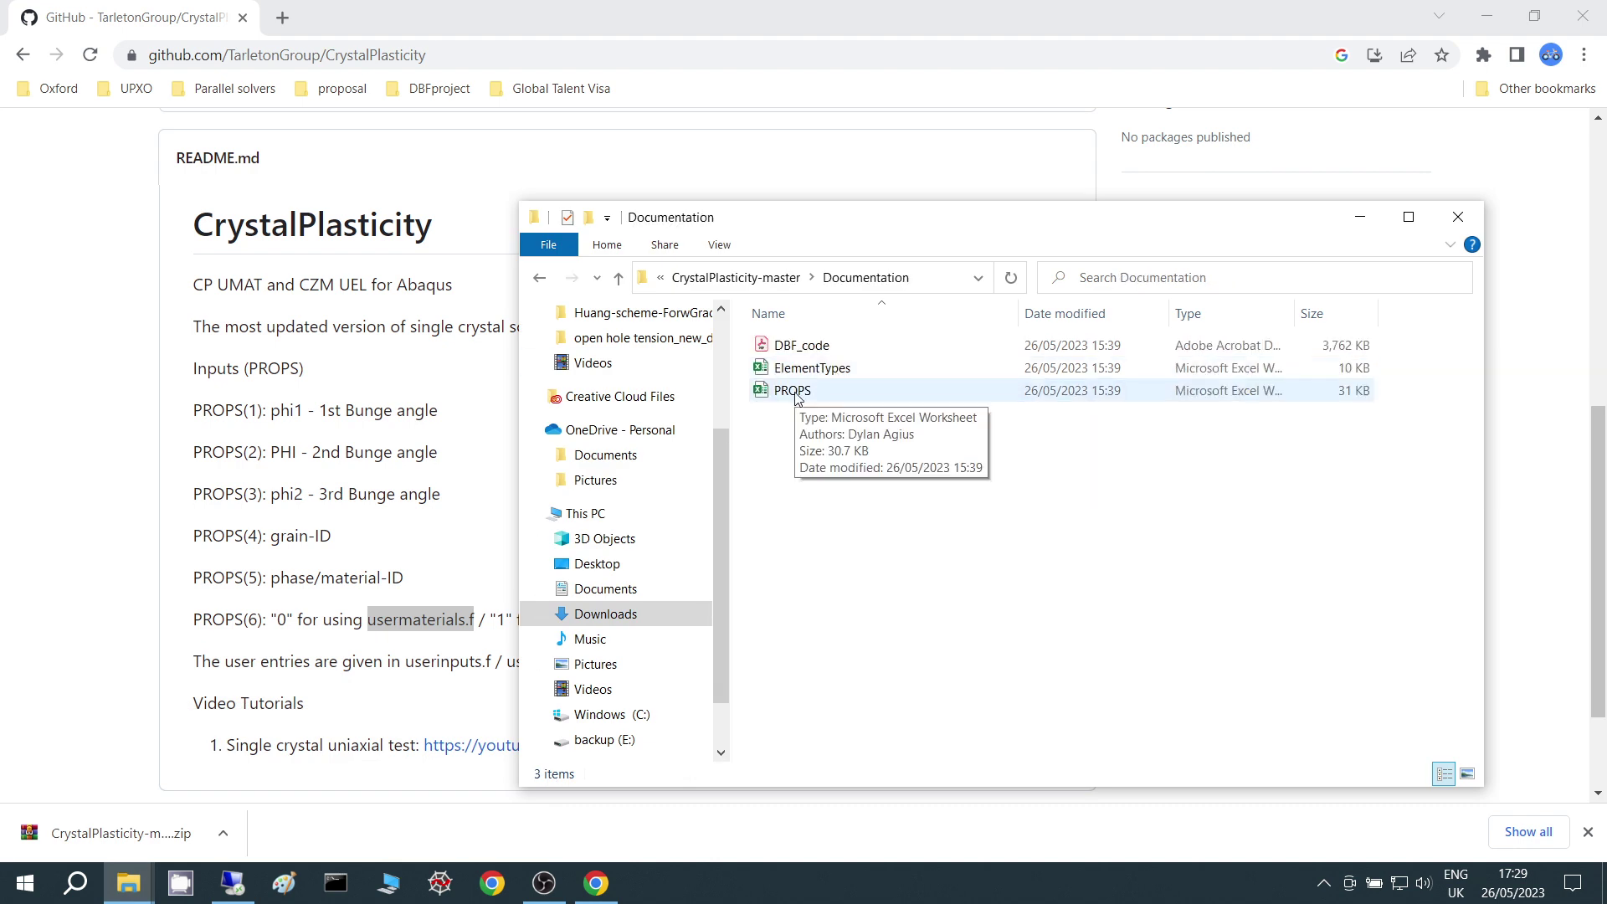
left_click(796, 395)
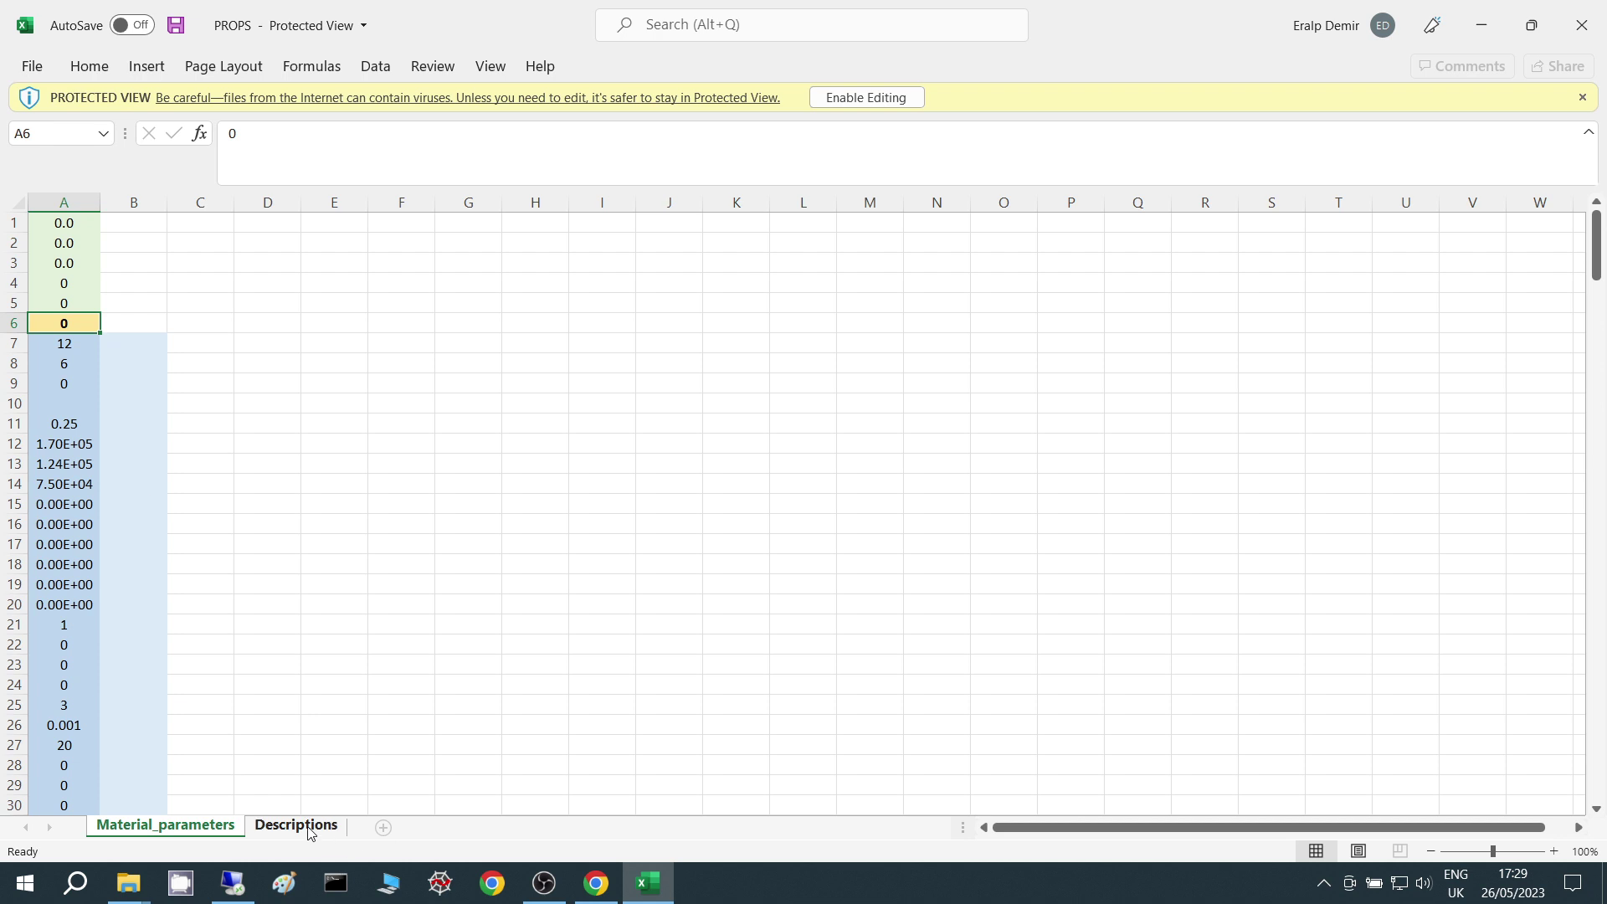
Step: Scroll through the Descriptions sheet, return to Material_parameters, then close the workbook
left_click(296, 826)
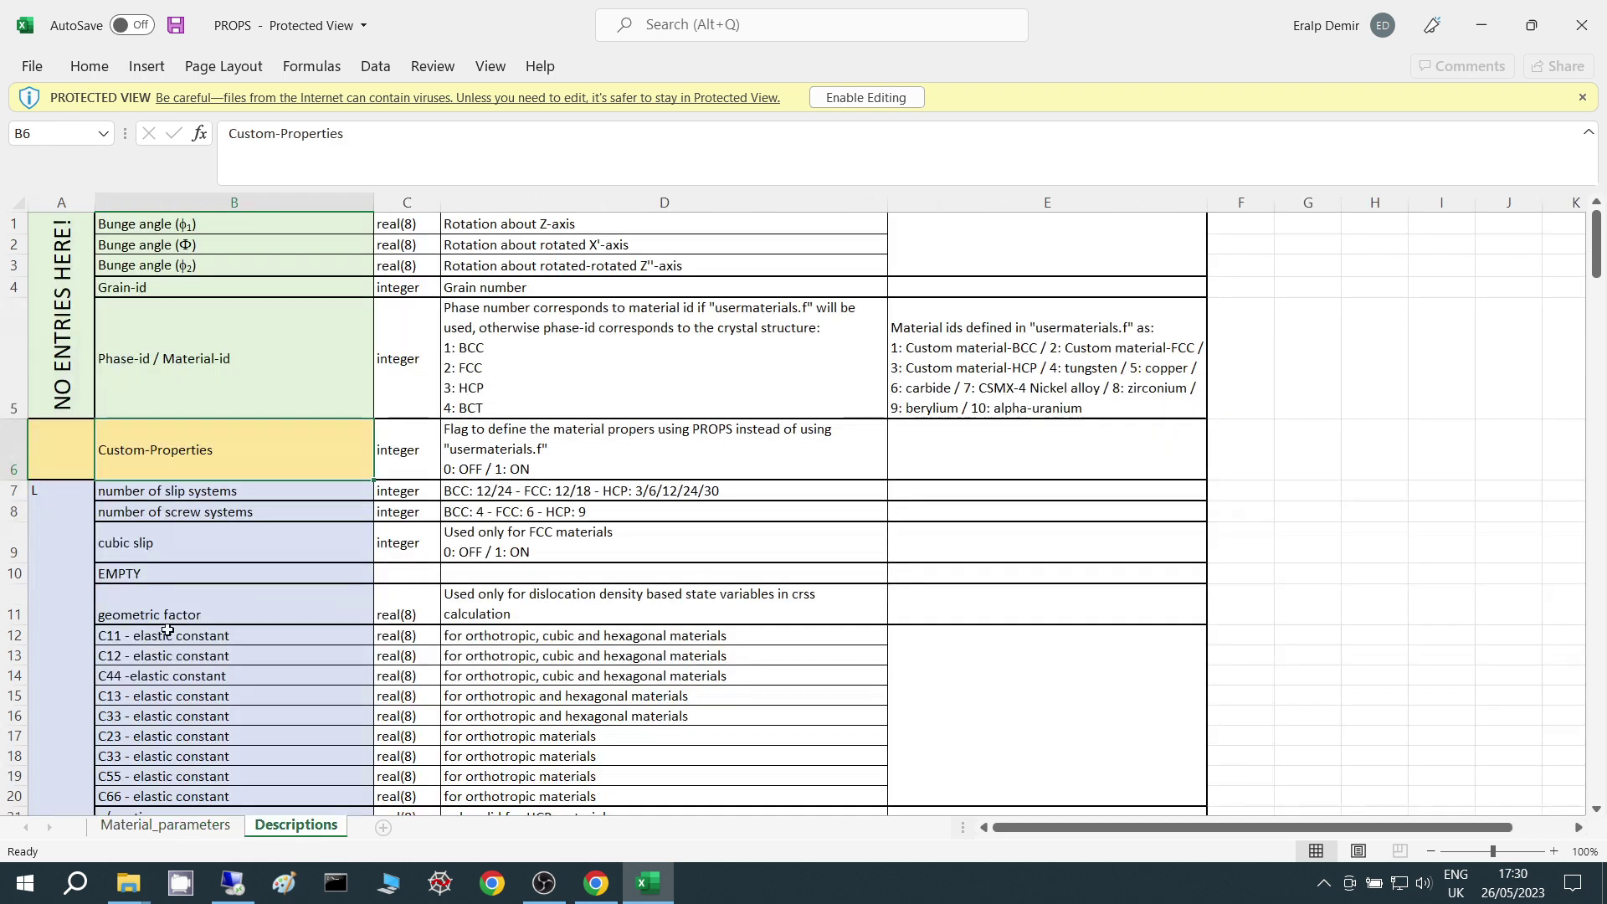
scroll(168, 632, "down", 4)
scroll(167, 645, "up", 2)
scroll(167, 641, "down", 17)
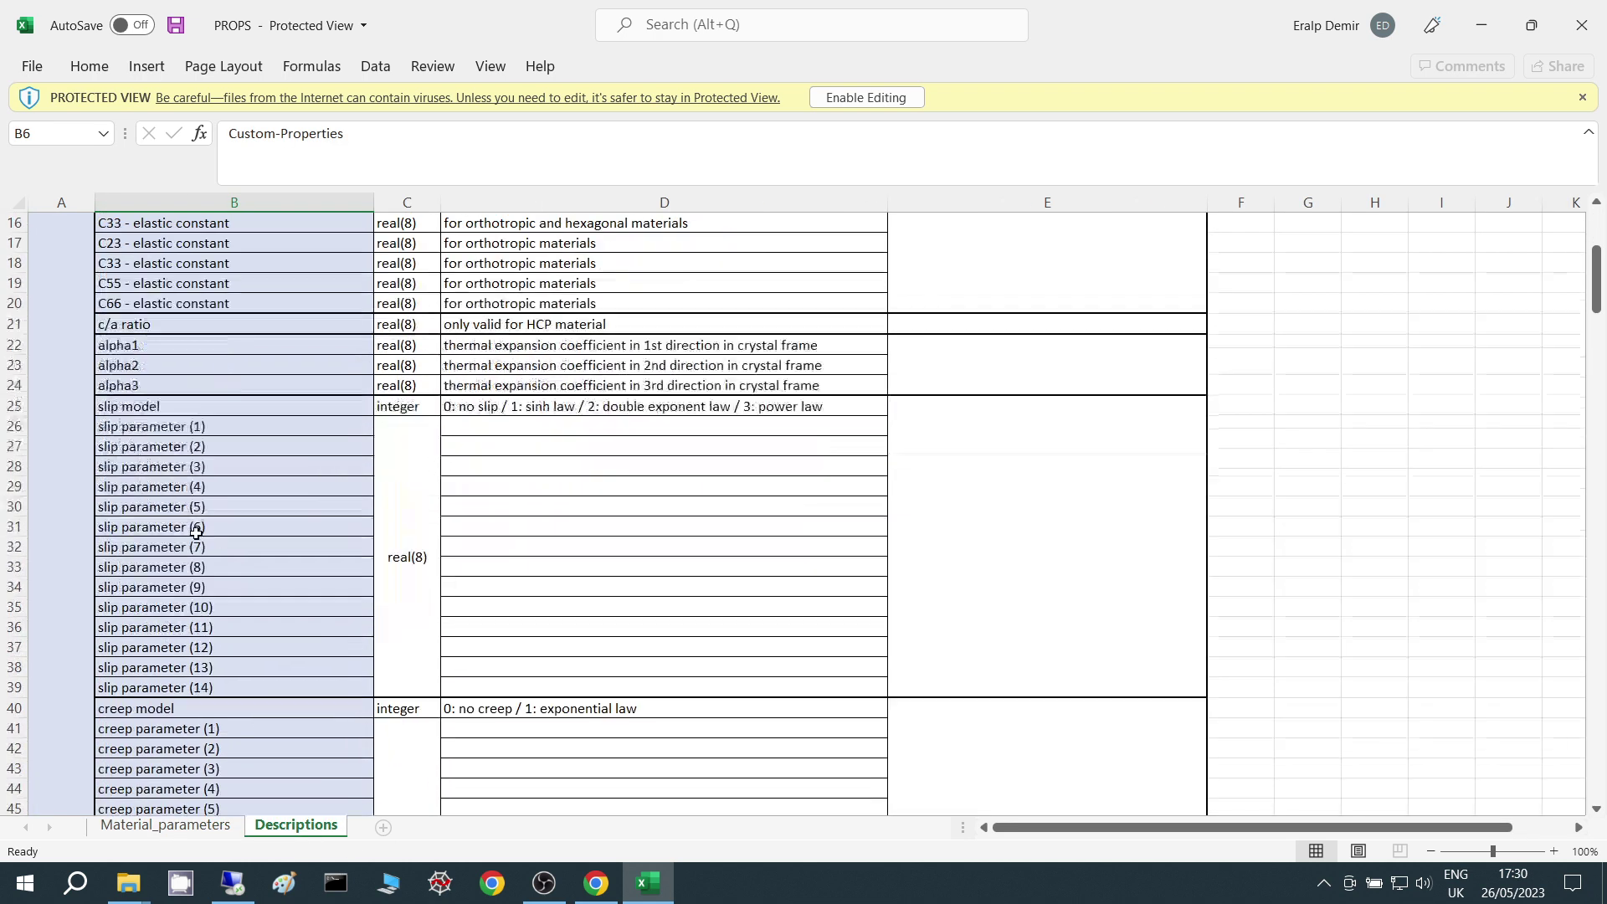
scroll(195, 533, "down", 20)
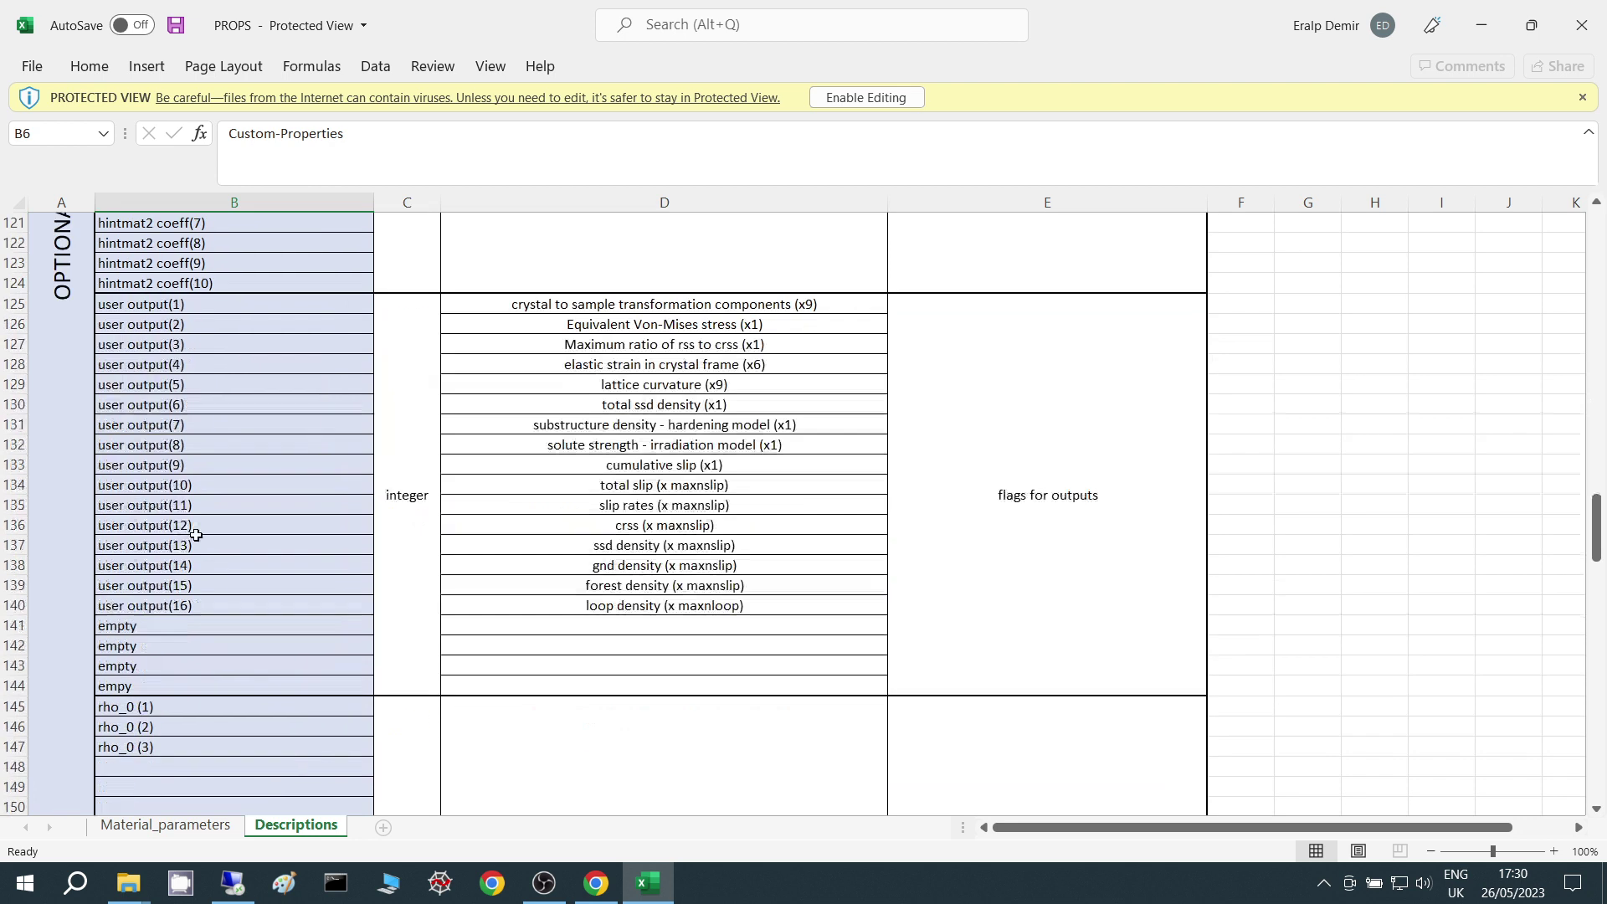
left_click(209, 827)
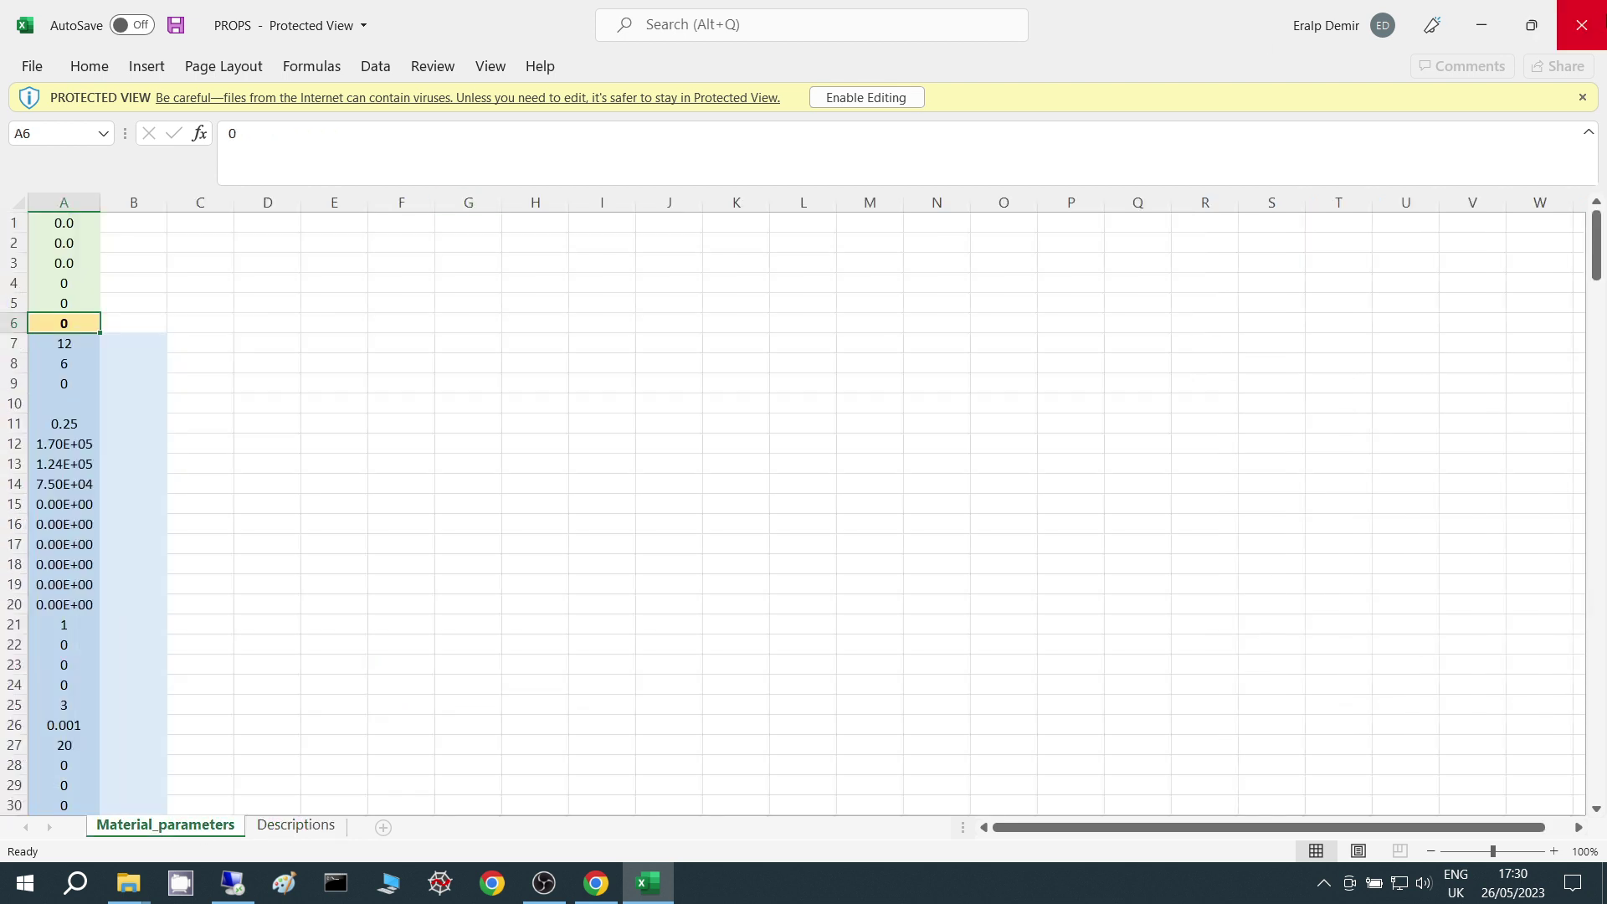
left_click(1586, 25)
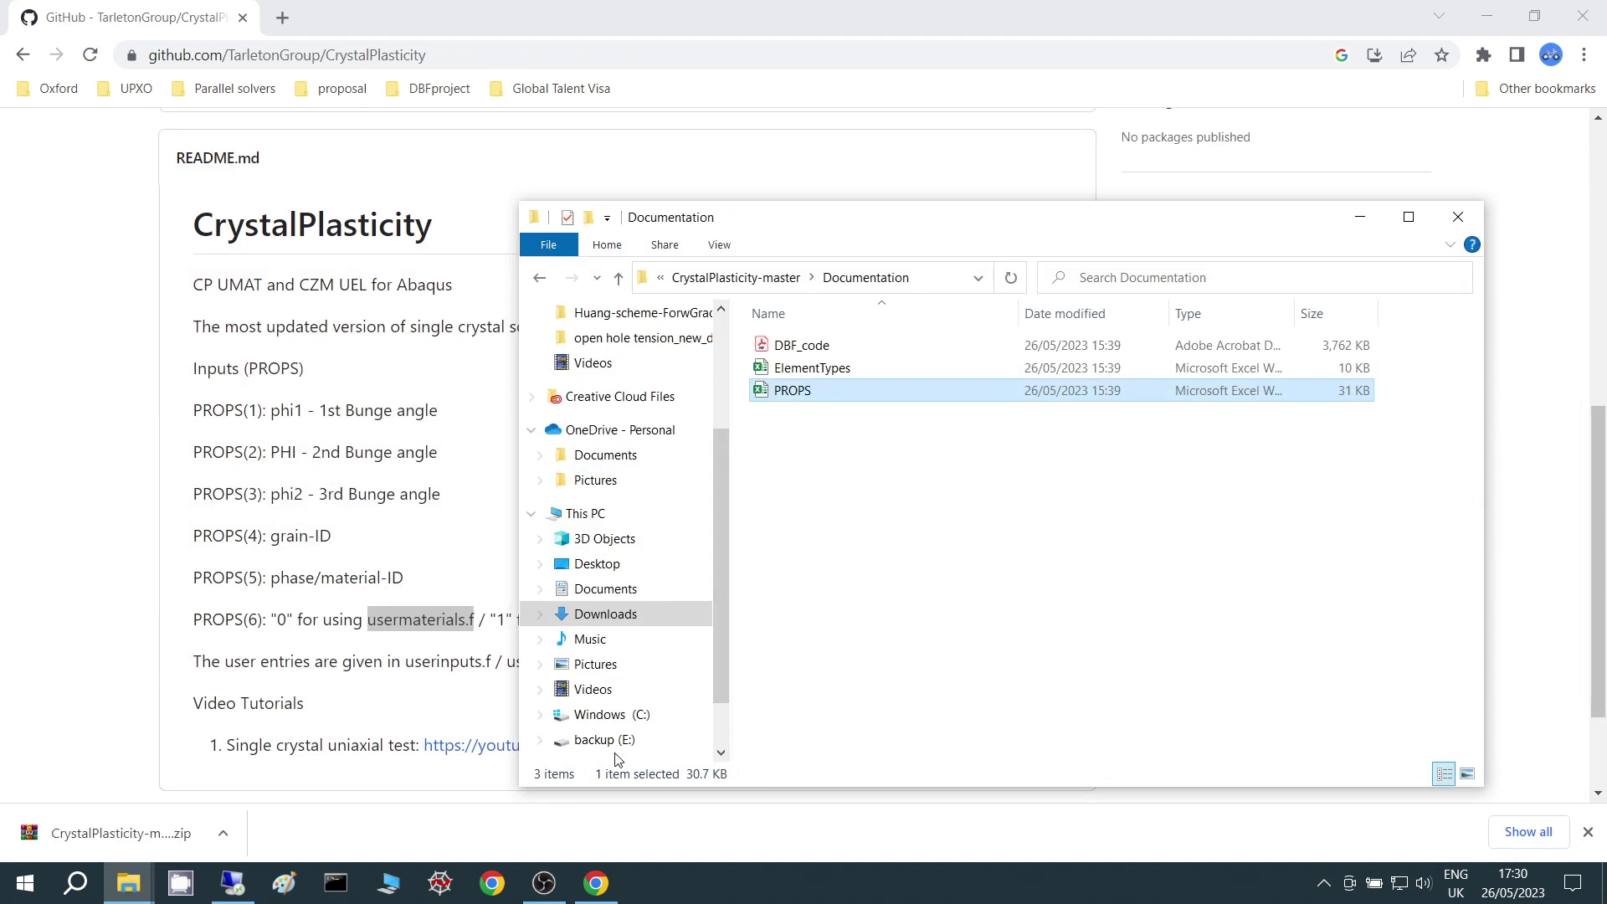
Step: Bring the Chrome CrystalPlasticity README page to the front
left_click(394, 616)
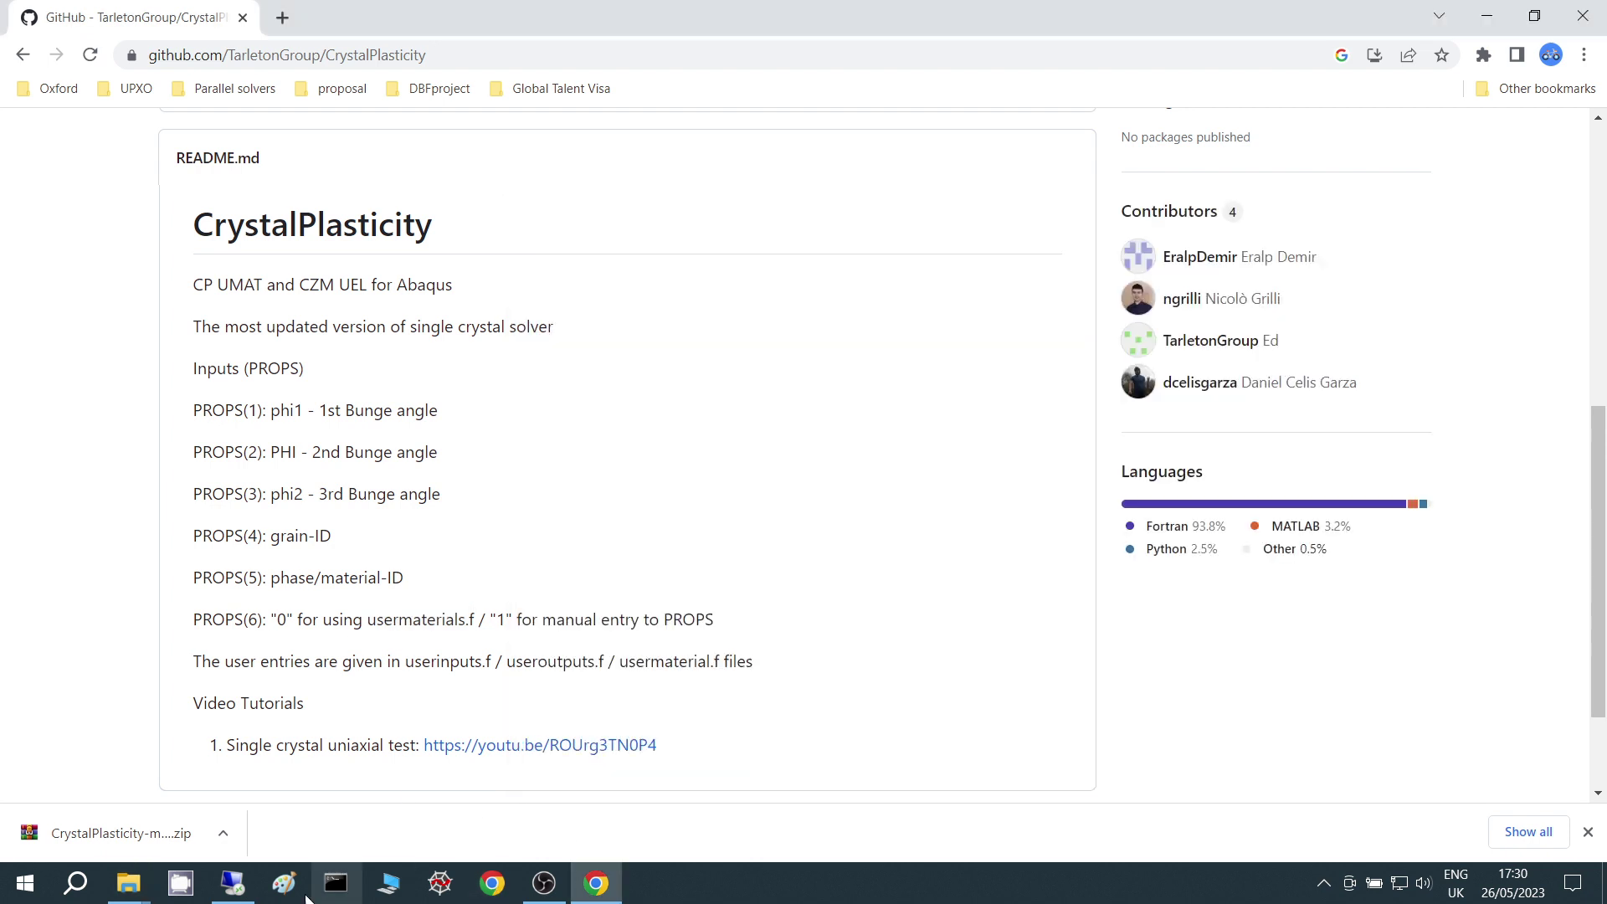
Step: Enter User Material mechanical constants 0, 0, 0, 1, 2, 0 and confirm Material-1
left_click(236, 885)
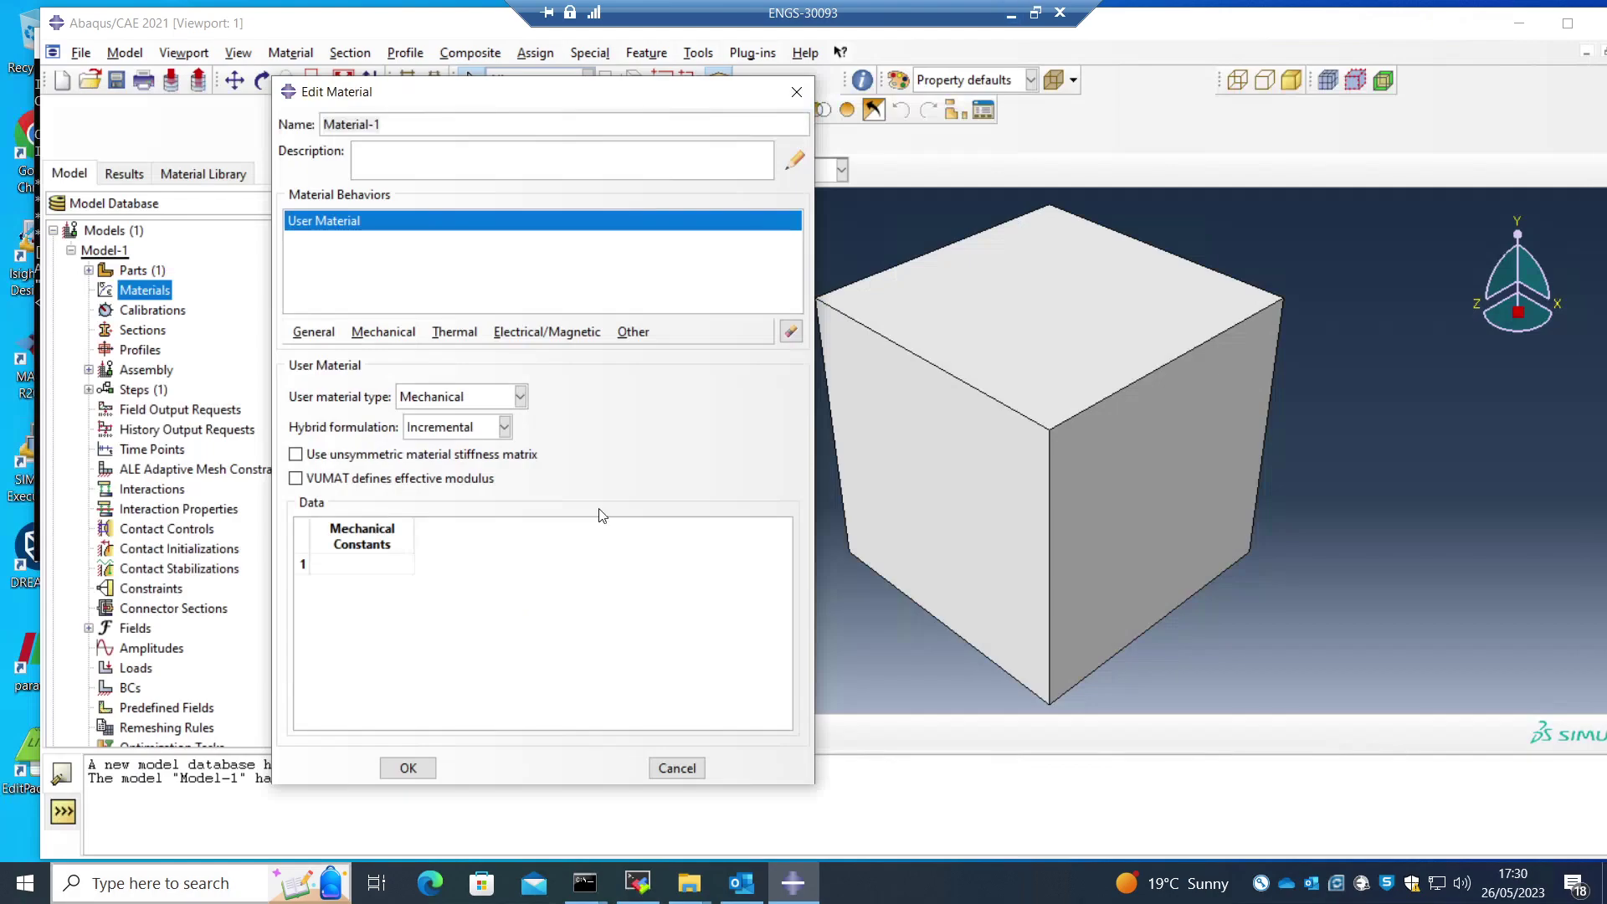
double_click(362, 566)
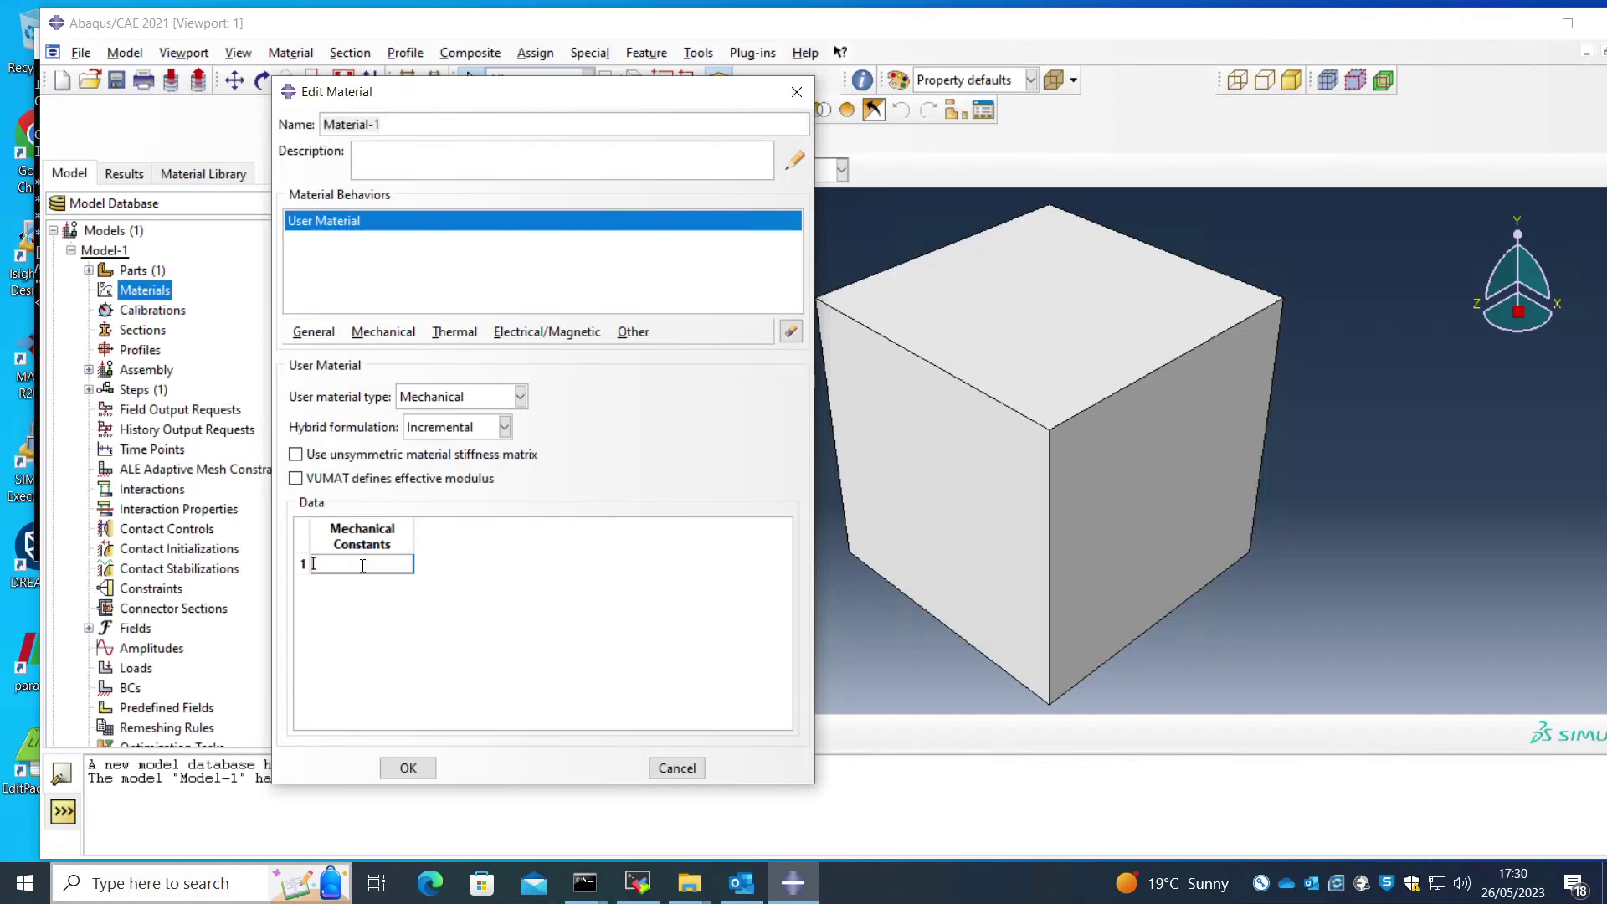
type("0")
key("Return")
type("0")
key("Return")
type("0")
key("Return")
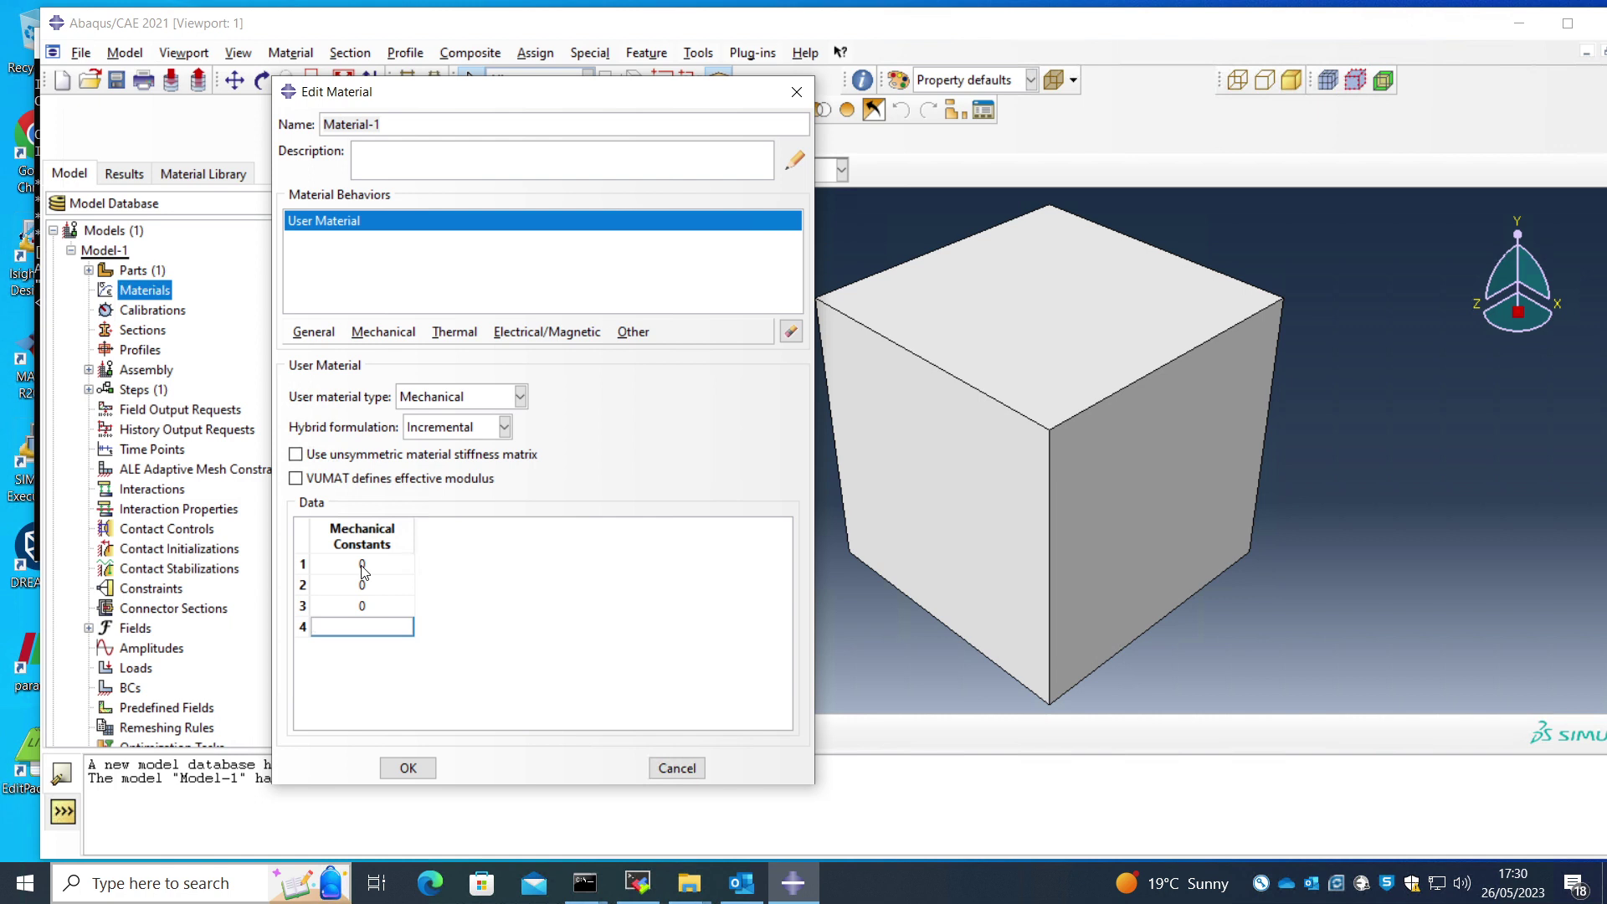
type("1")
key("Return")
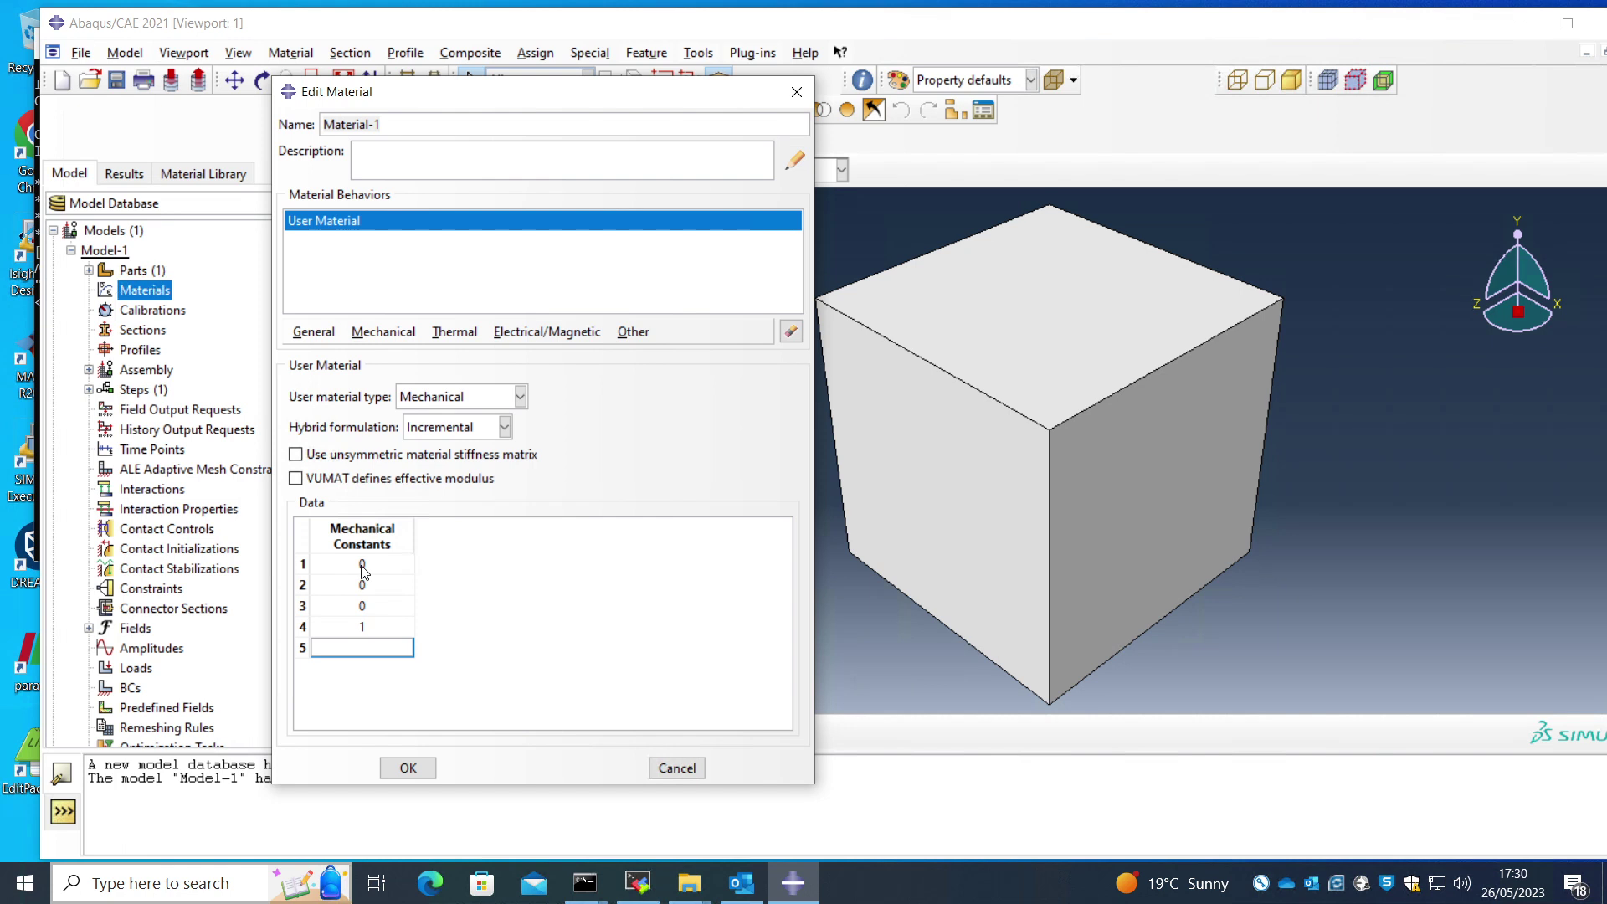
type("2")
key("Return")
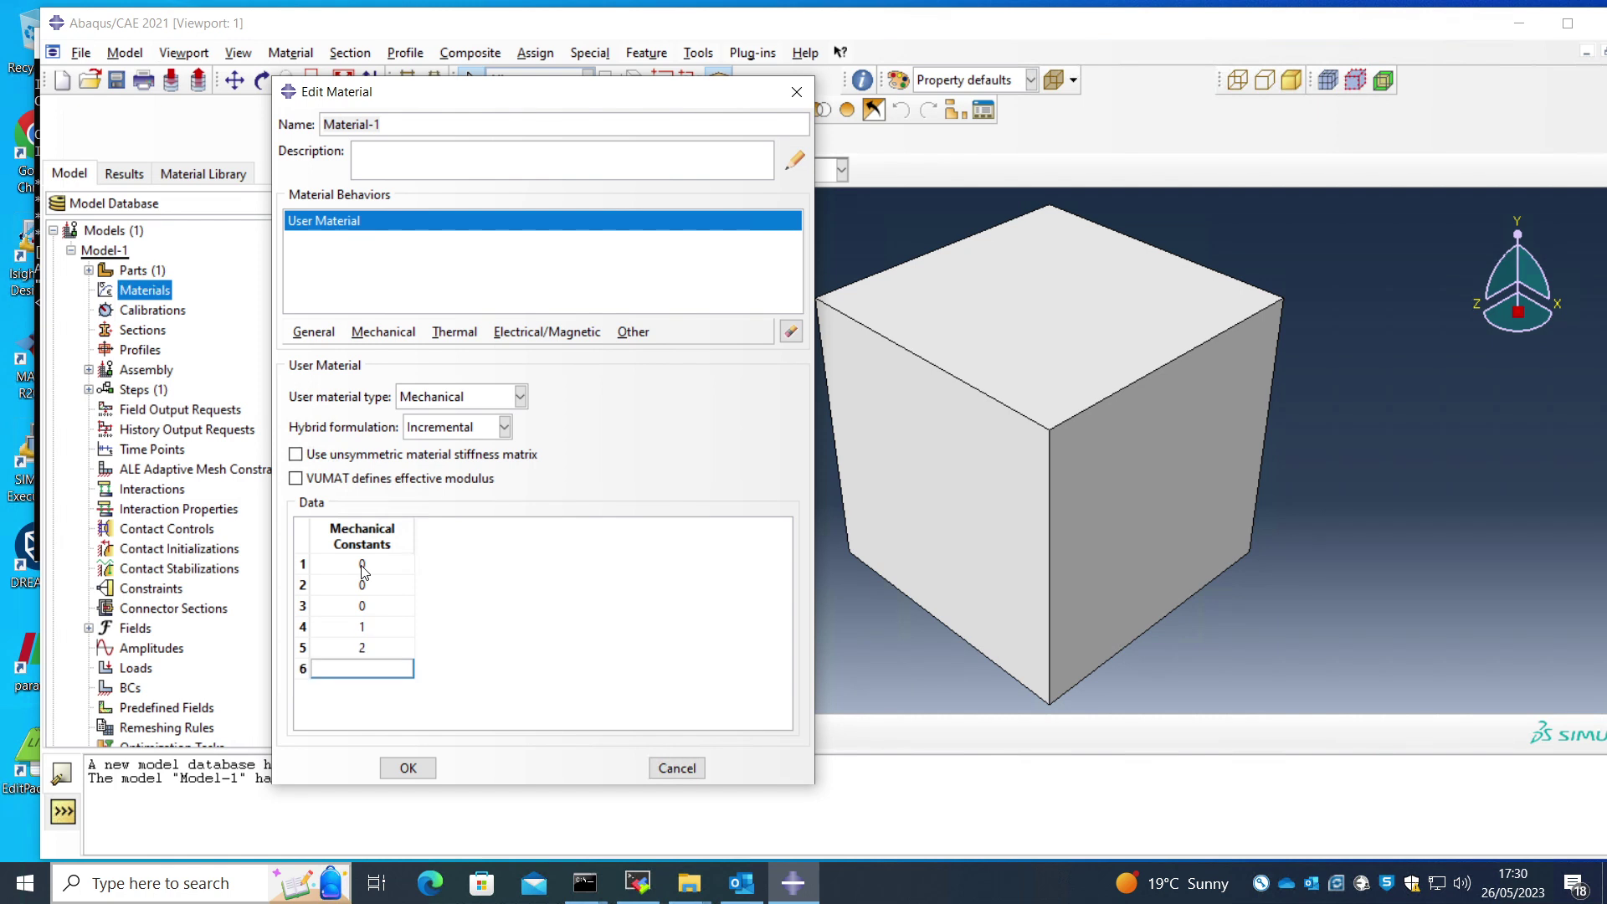
type("0")
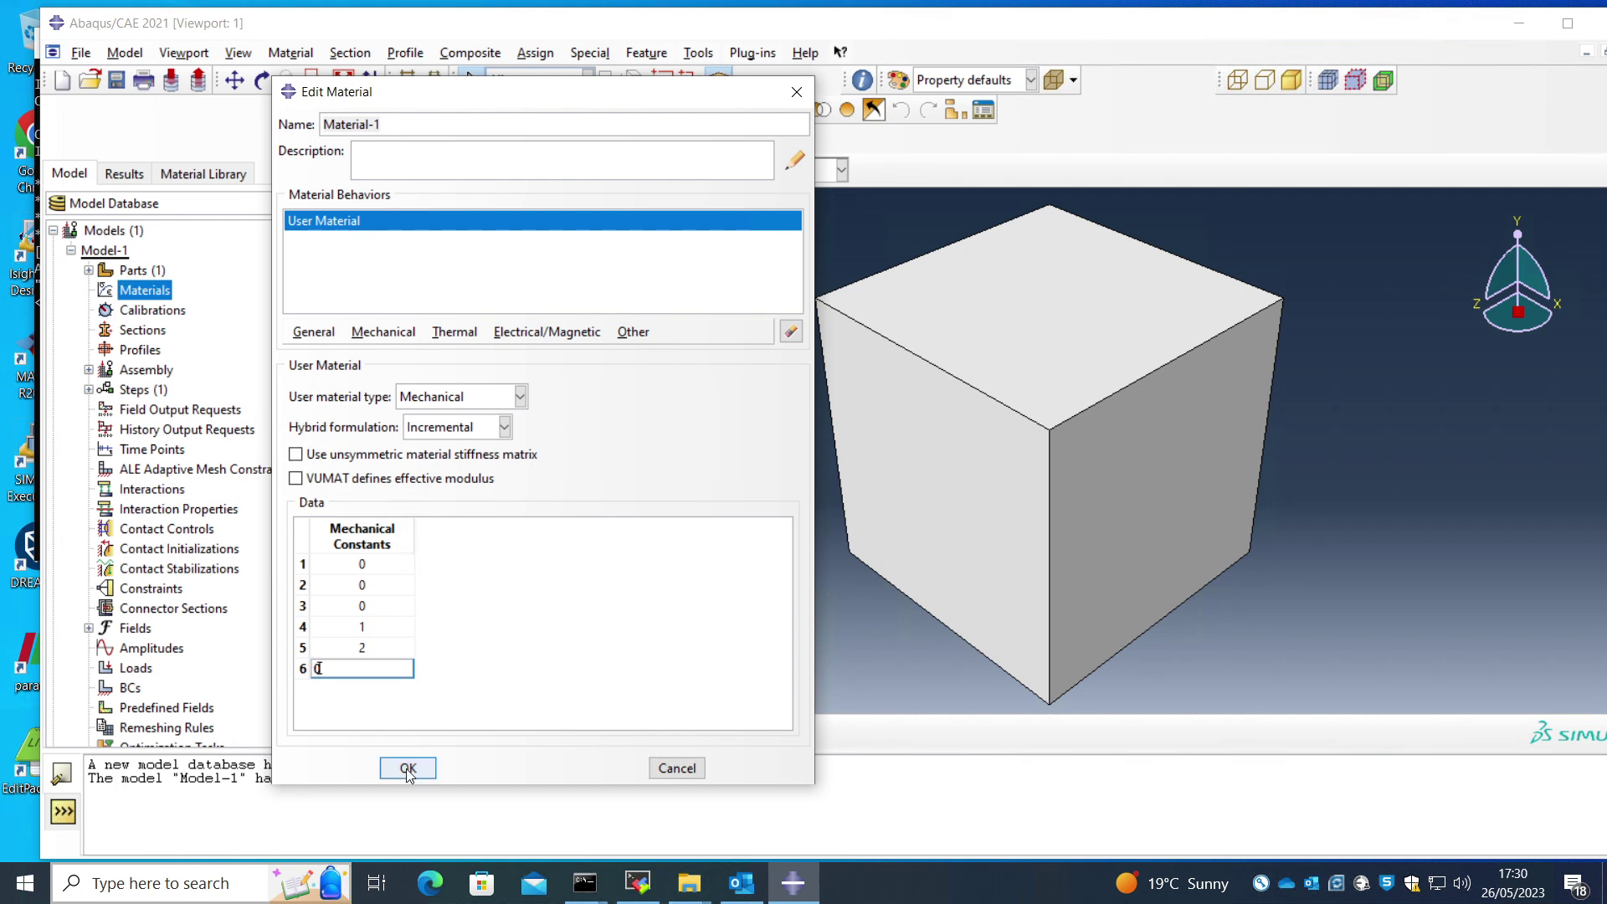
left_click(408, 767)
Step: Open usermaterials.f from the test folder in Visual Studio
mouse_move(683, 894)
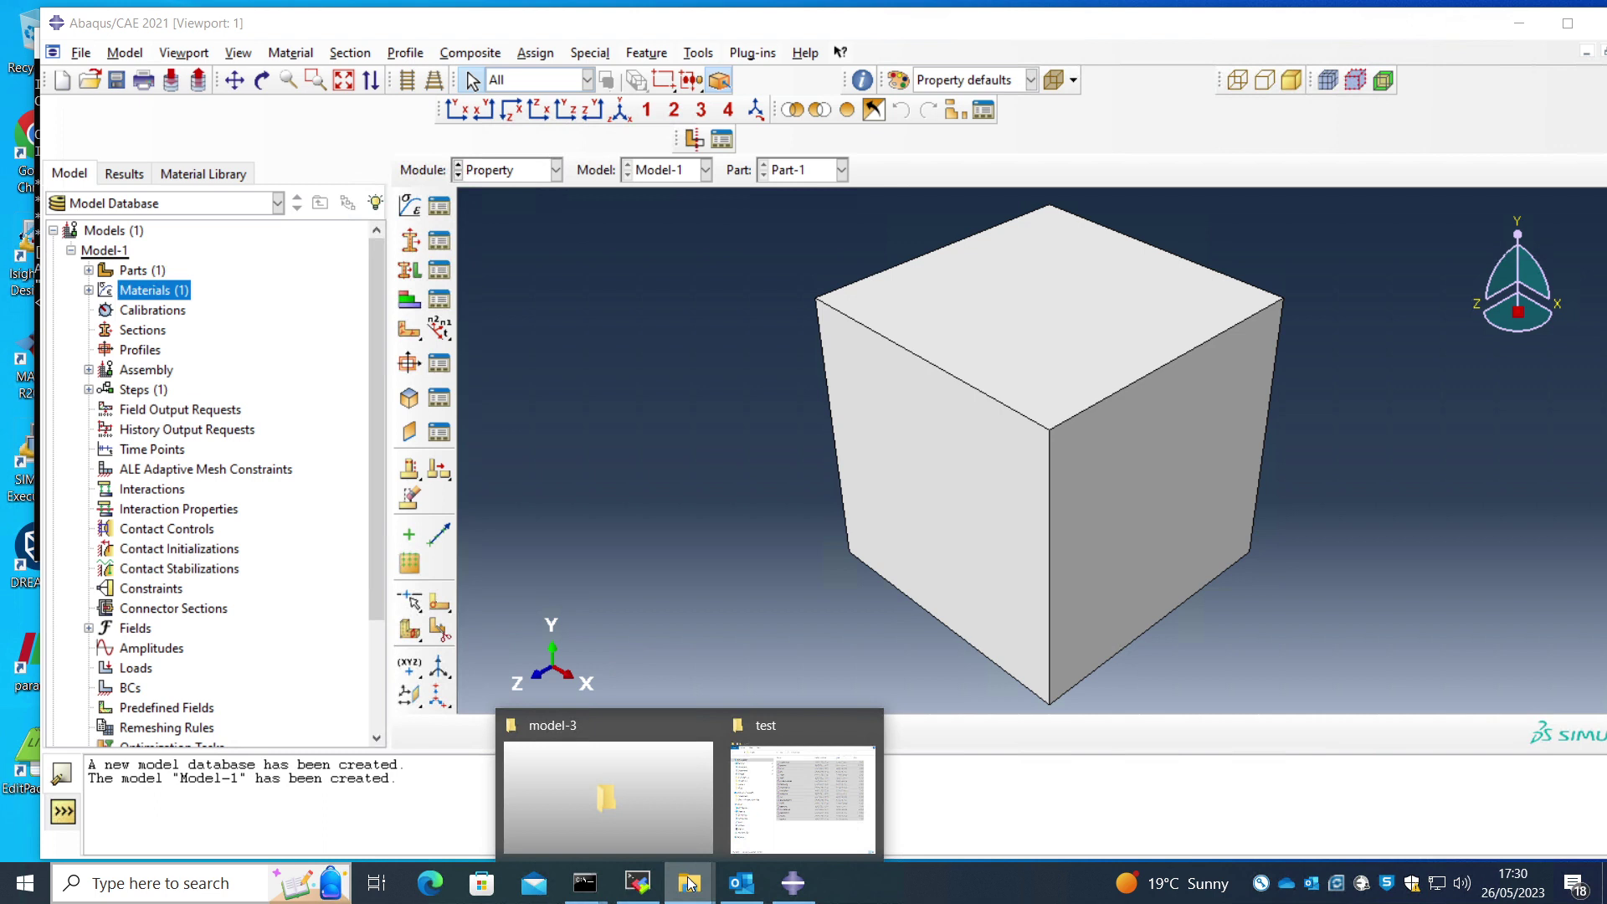
left_click(817, 811)
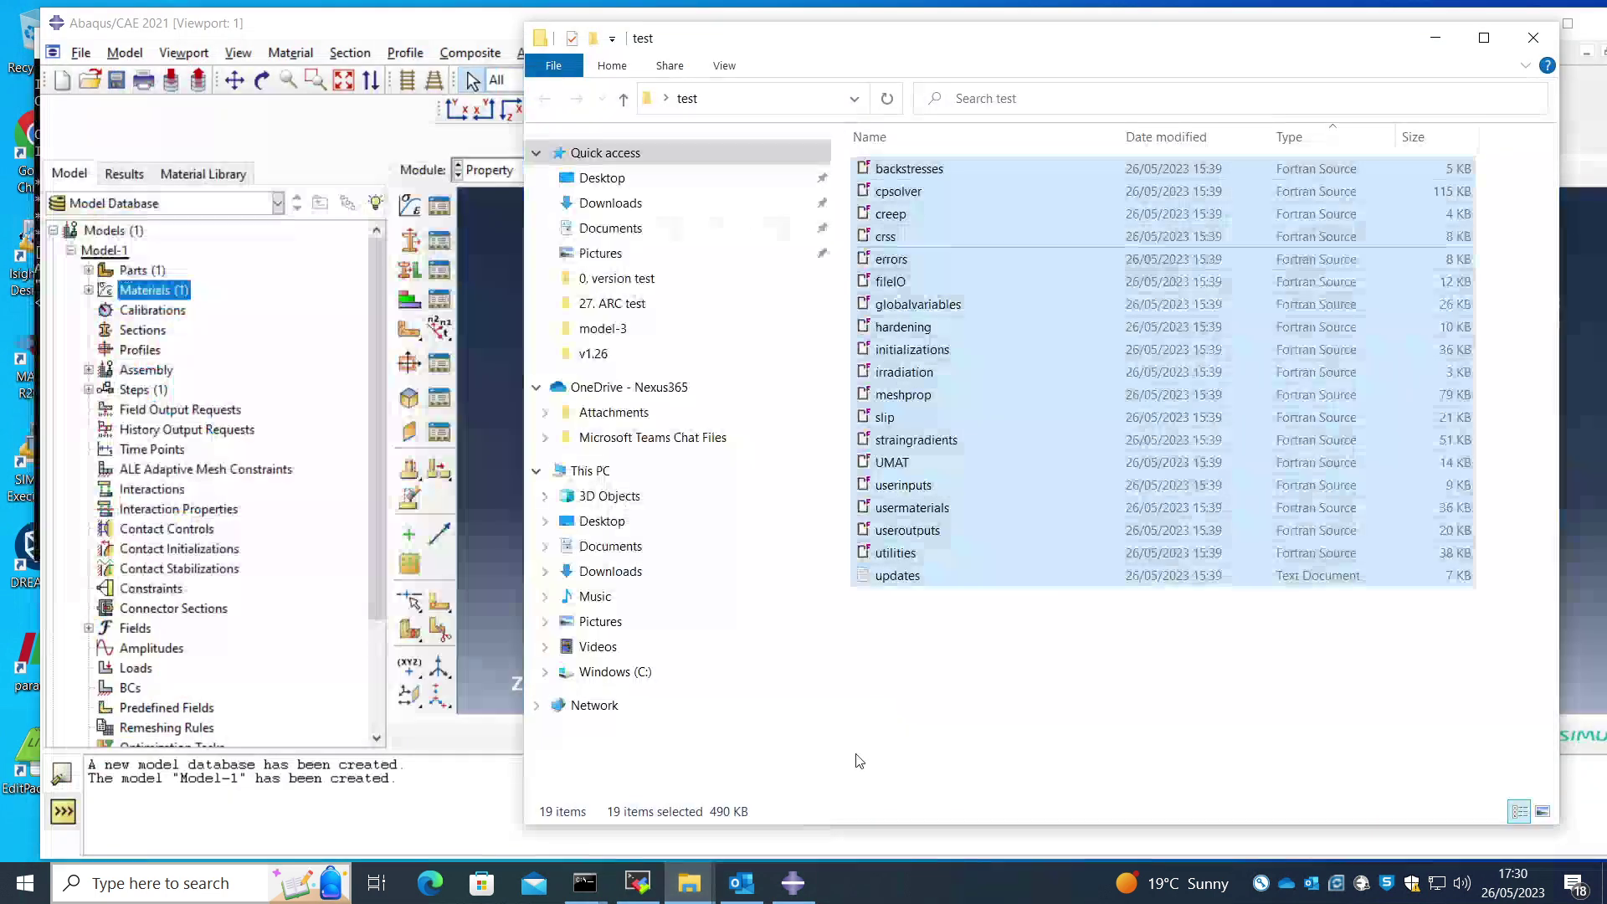
left_click(924, 600)
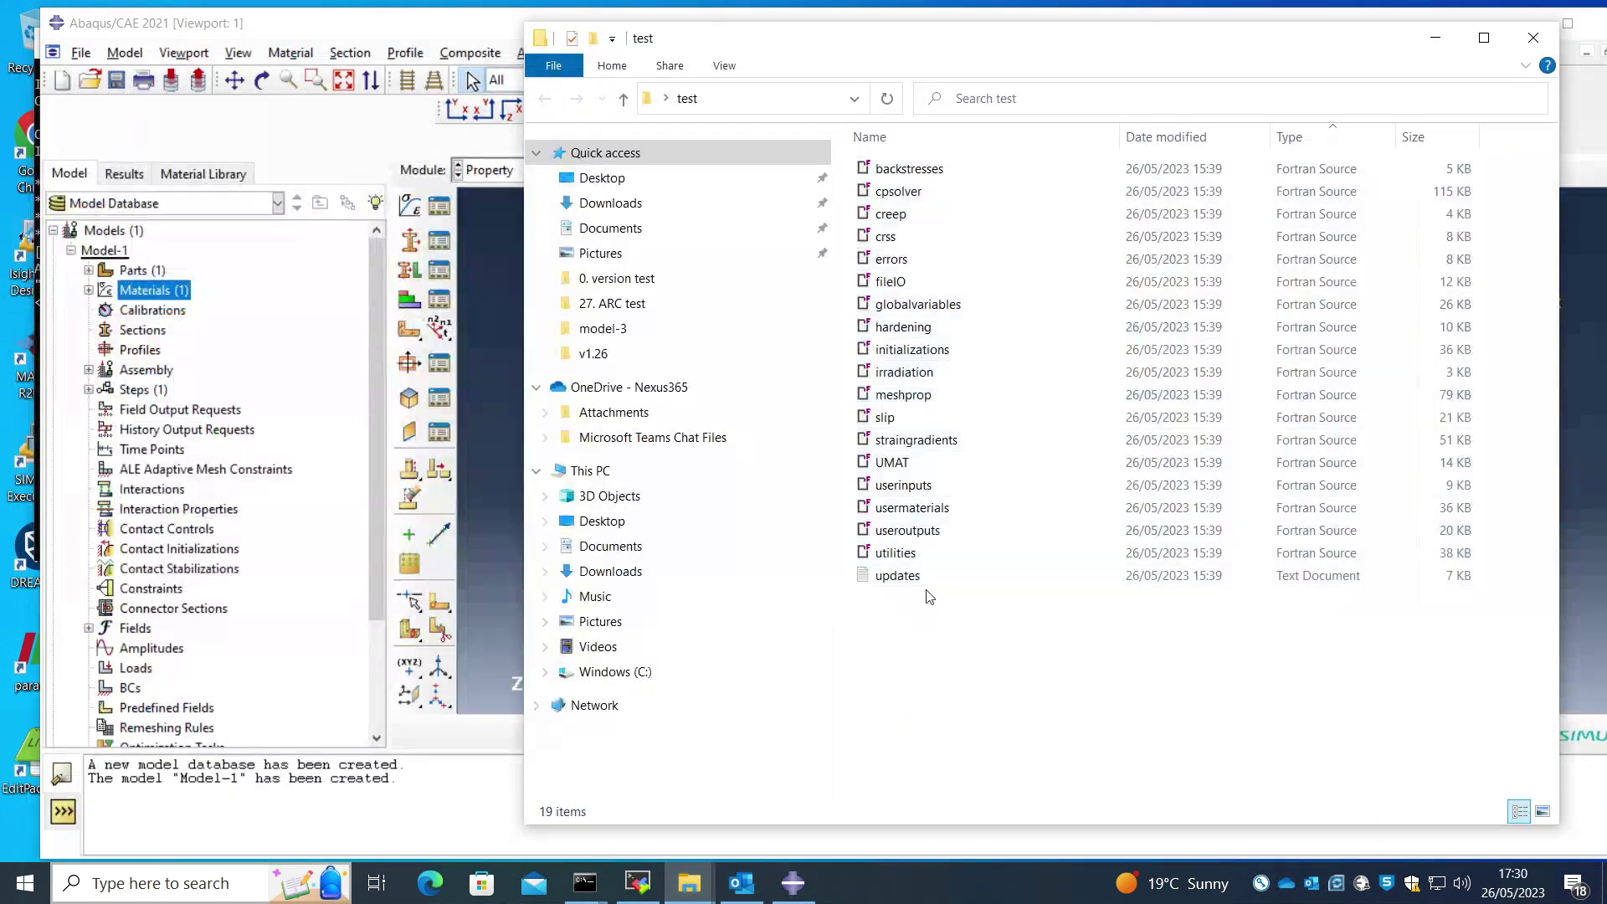
left_click(920, 510)
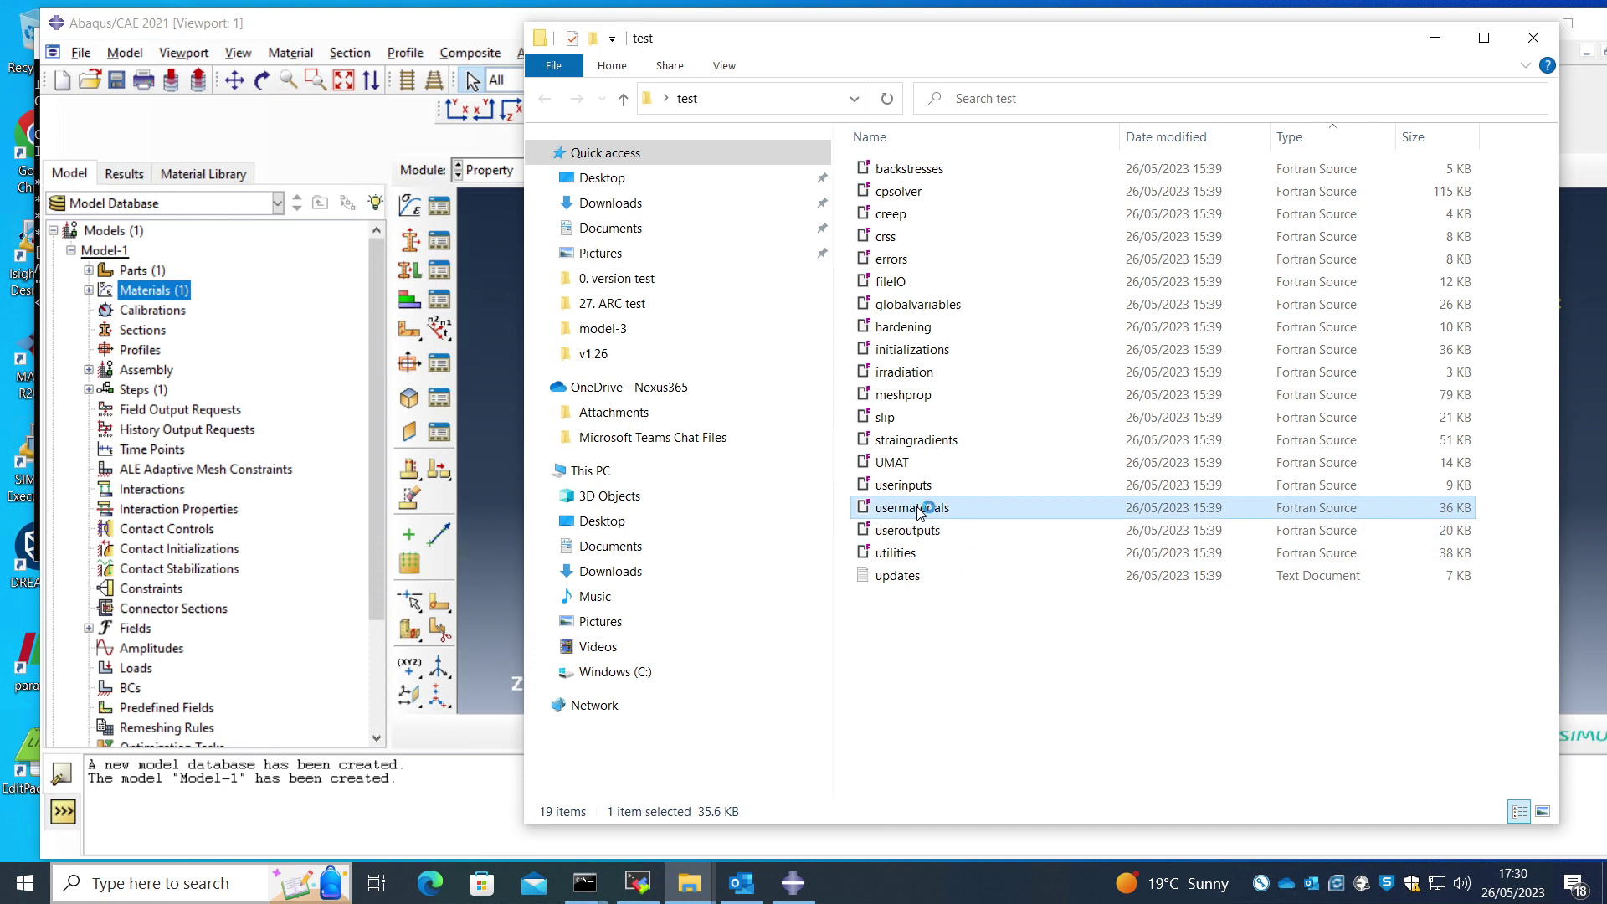
left_click(753, 412)
Step: Open usermaterials.f in Visual Studio and highlight the material-02 custom fcc line
left_click(912, 701)
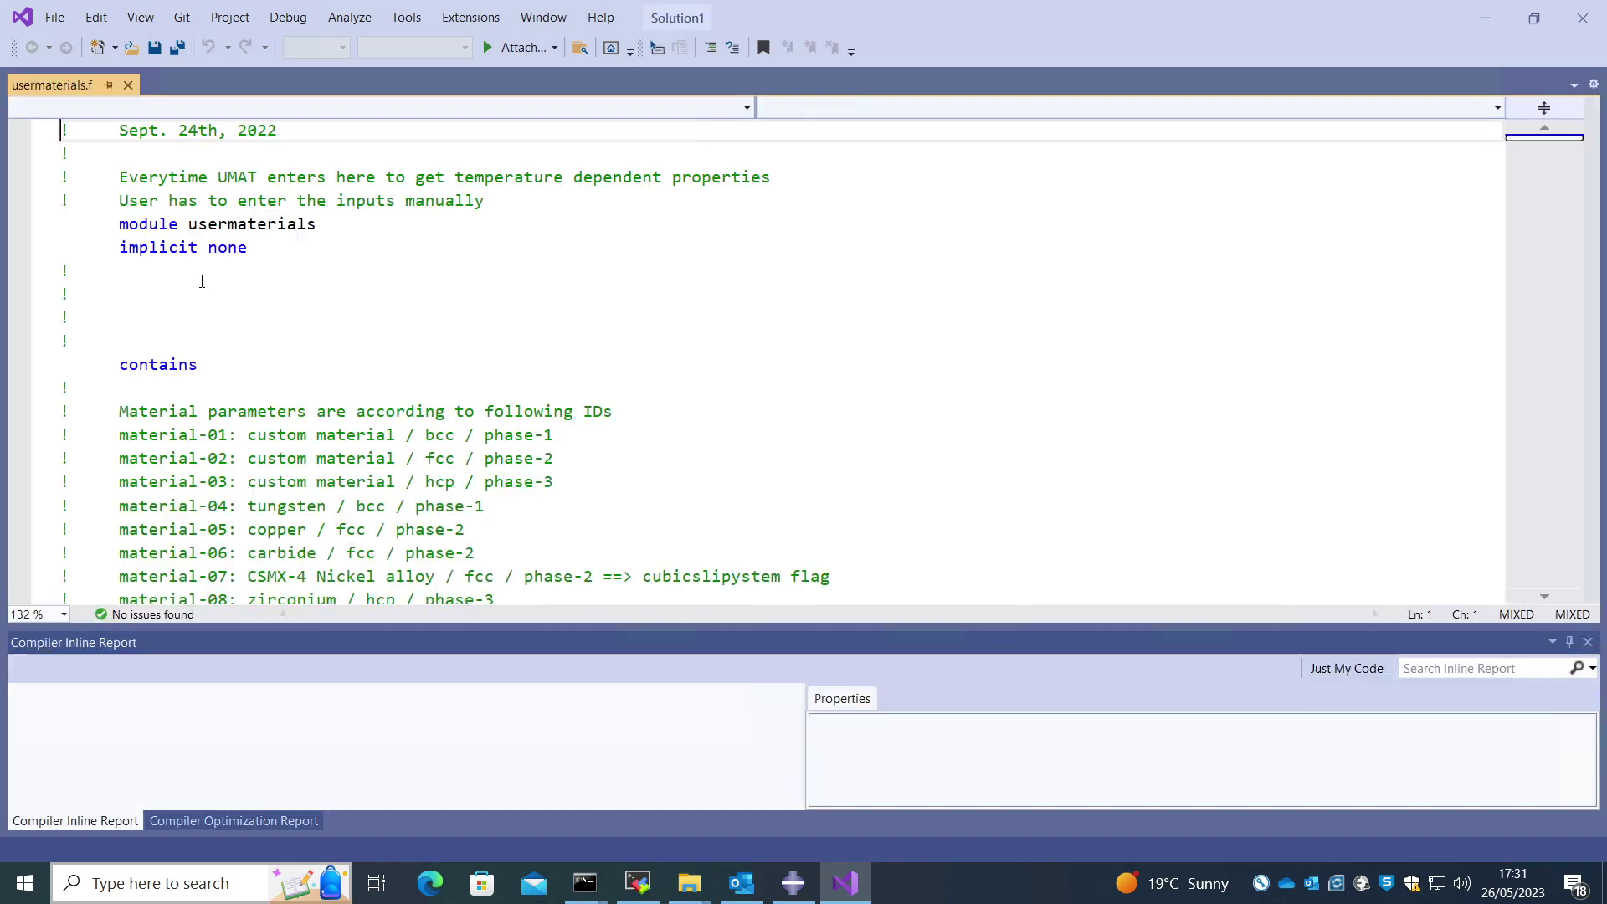
scroll(429, 352, "down", 1)
left_click_drag(565, 394, 32, 396)
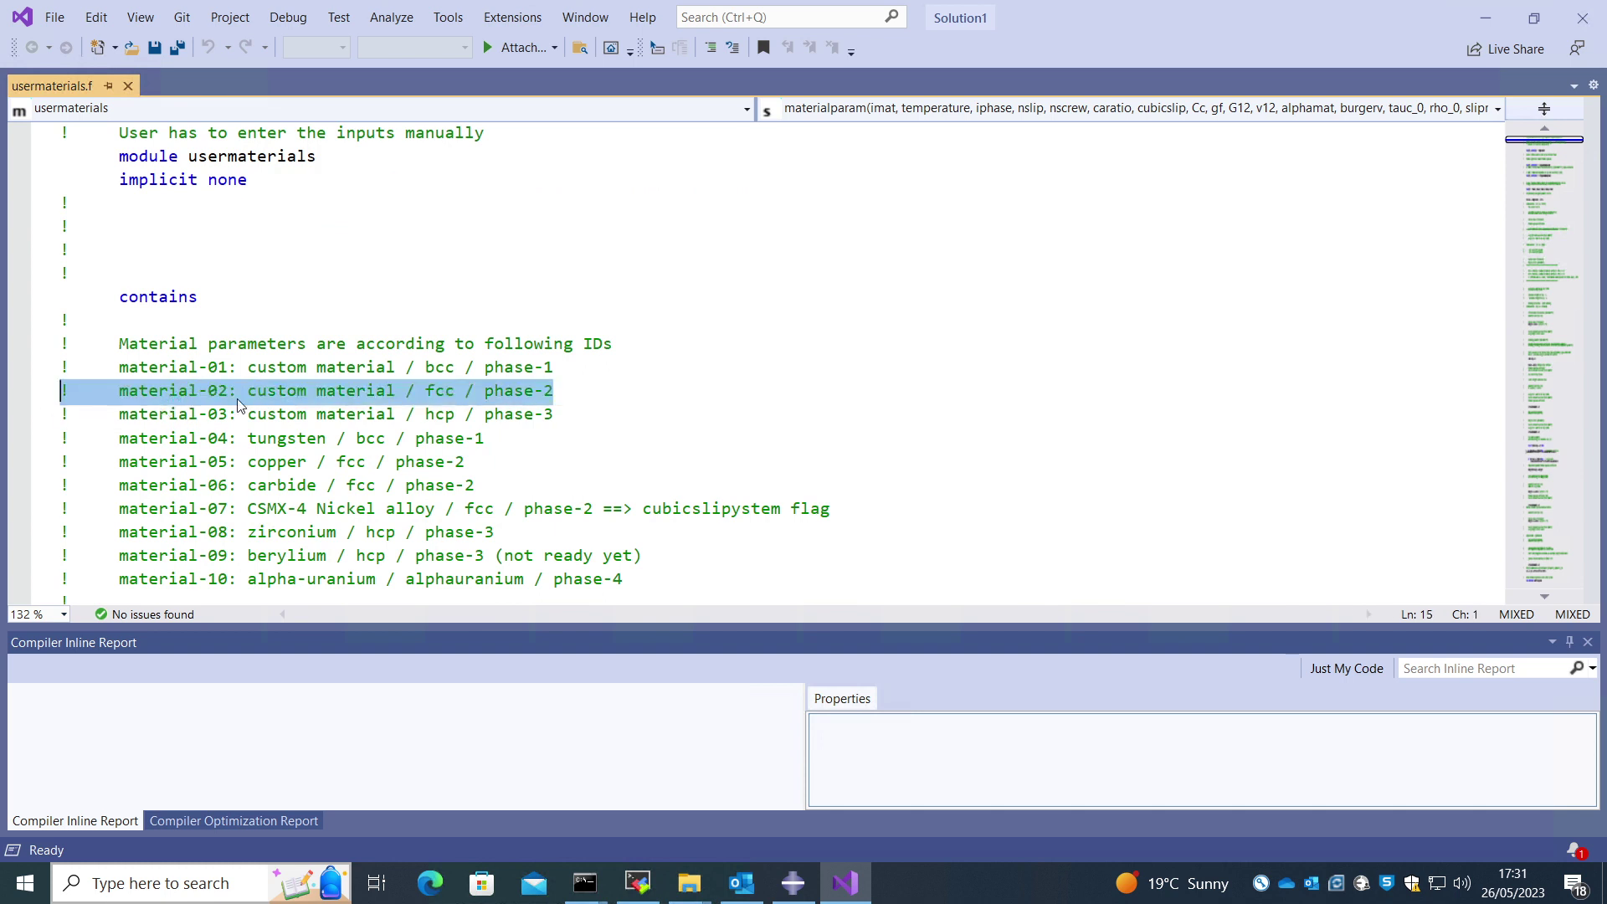
left_click(446, 397)
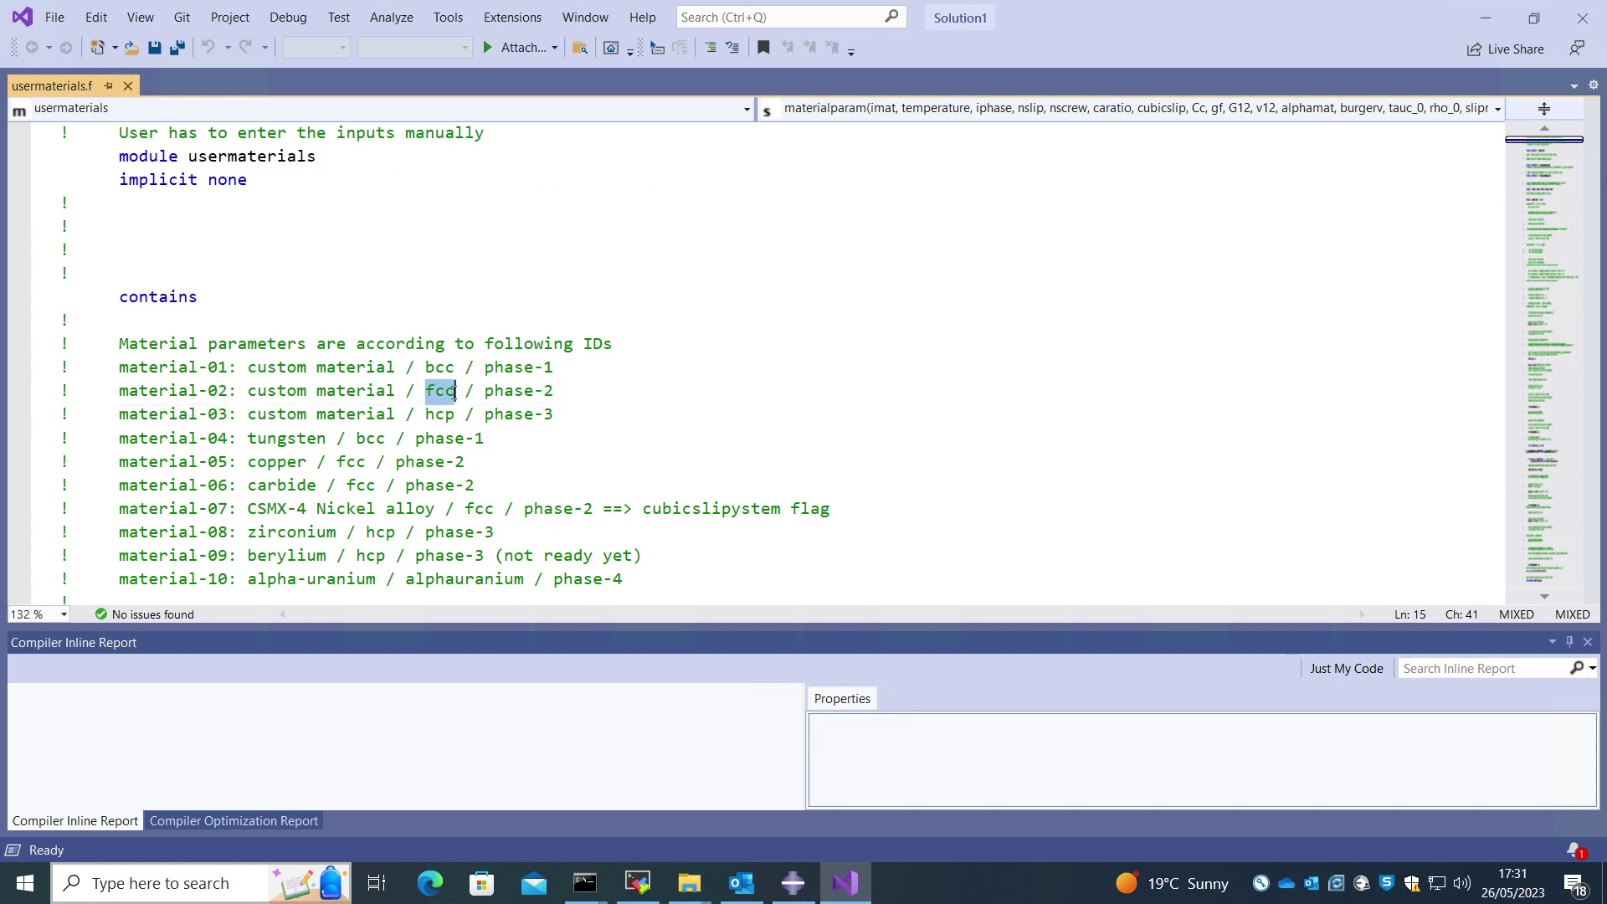
left_click(455, 395)
Step: Scroll to case(2) and highlight its iphase setting and power-law slipmodel setting
scroll(456, 450, "down", 5)
scroll(456, 449, "down", 20)
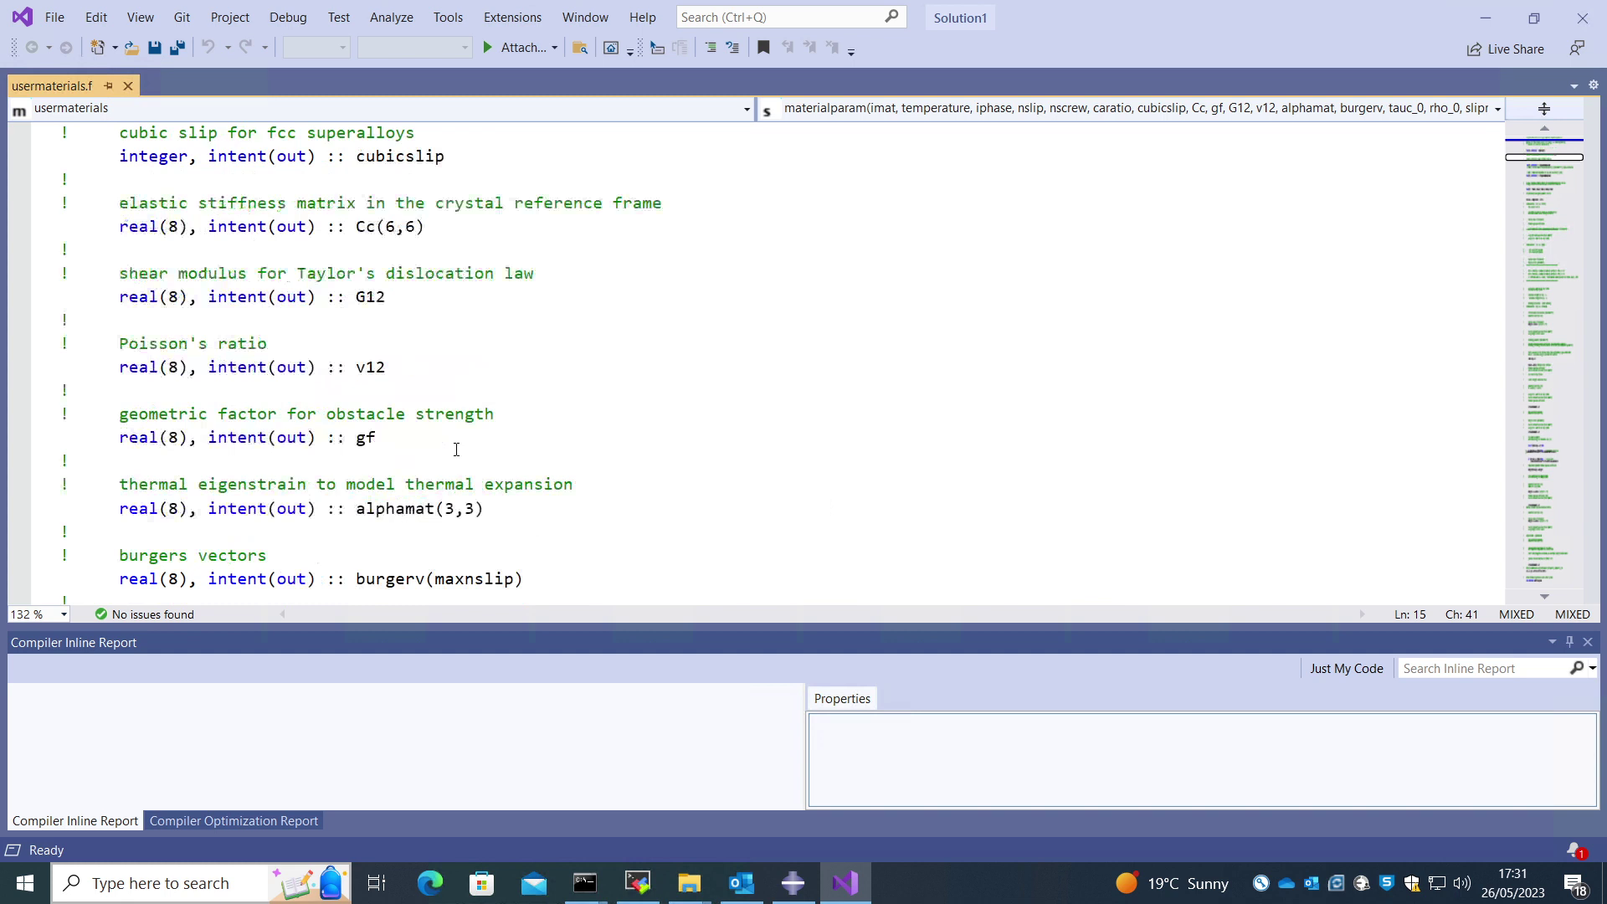
scroll(443, 457, "down", 20)
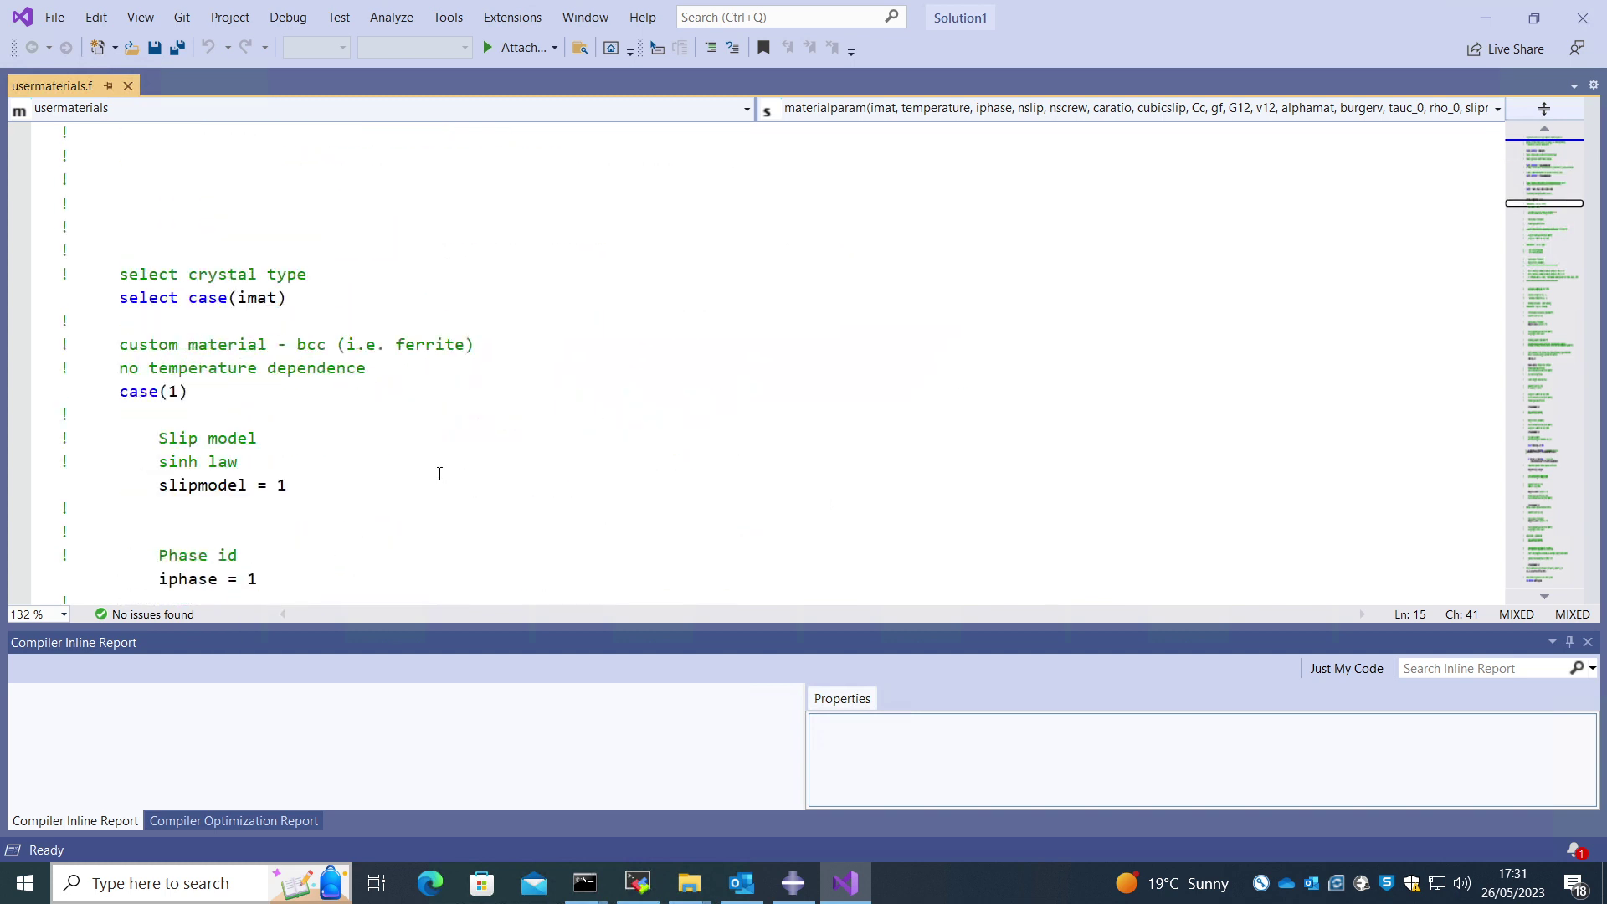
scroll(435, 454, "down", 20)
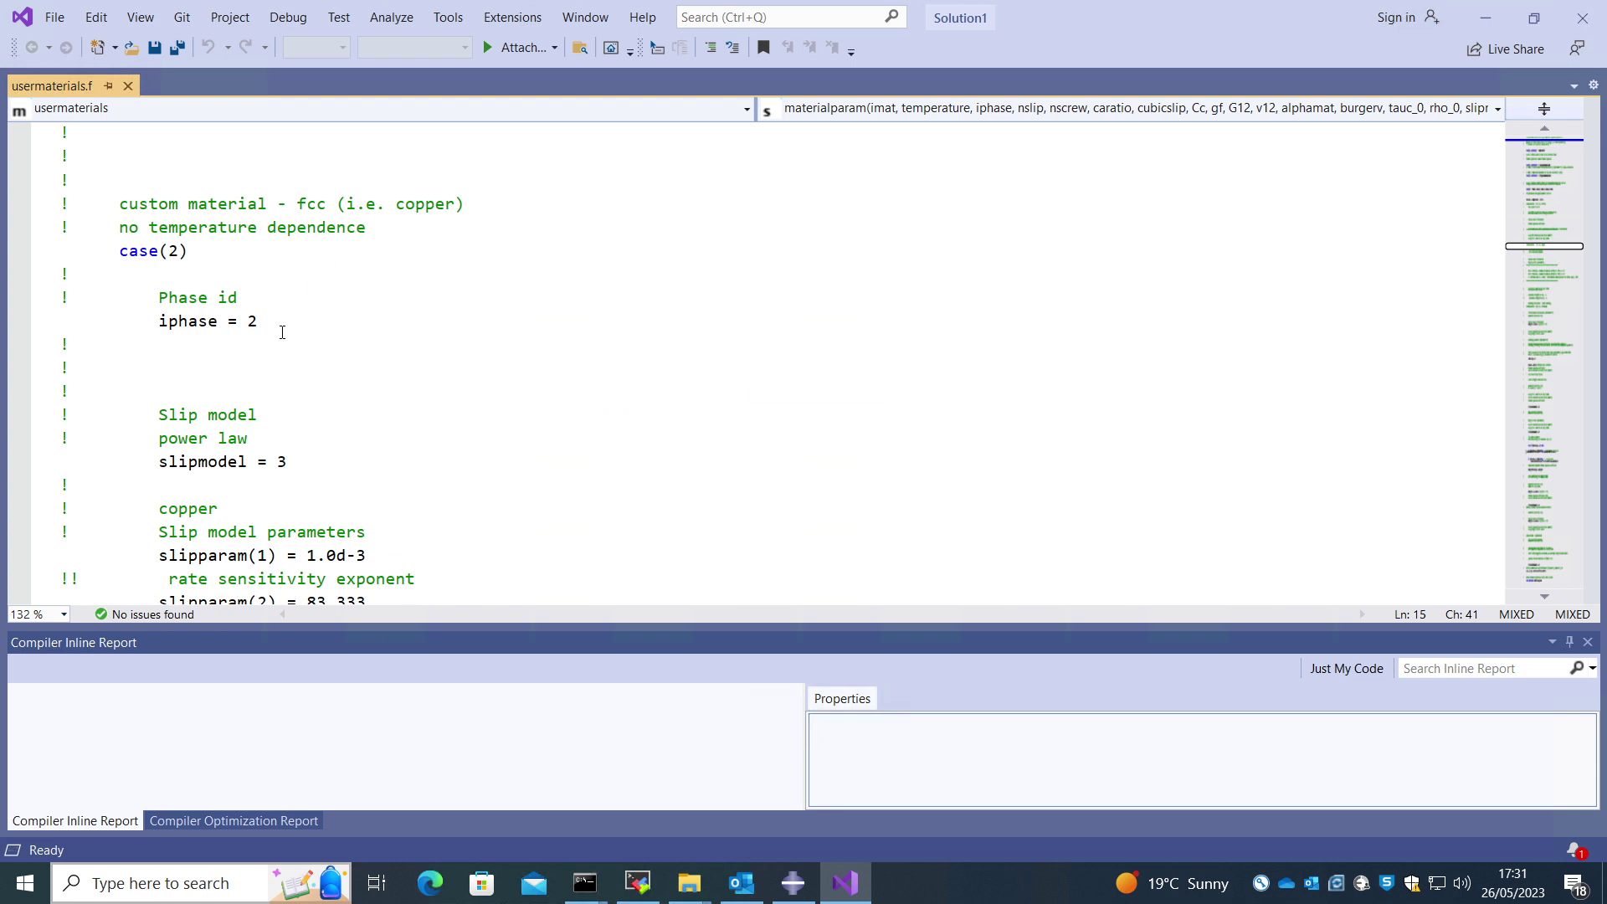
left_click_drag(282, 332, 61, 302)
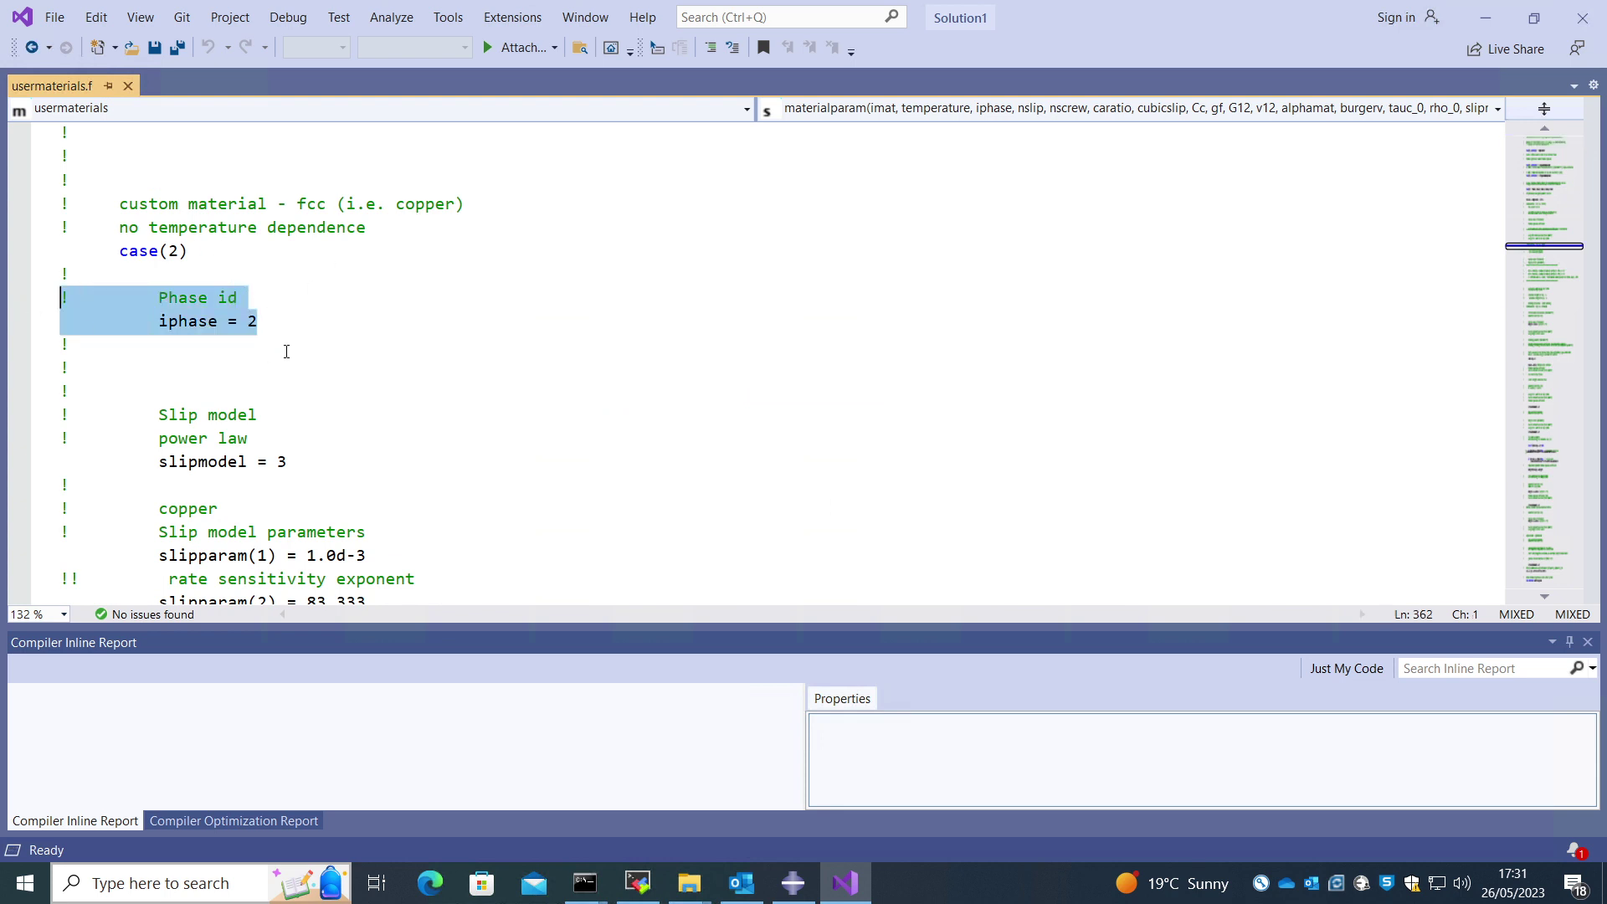
left_click(288, 325)
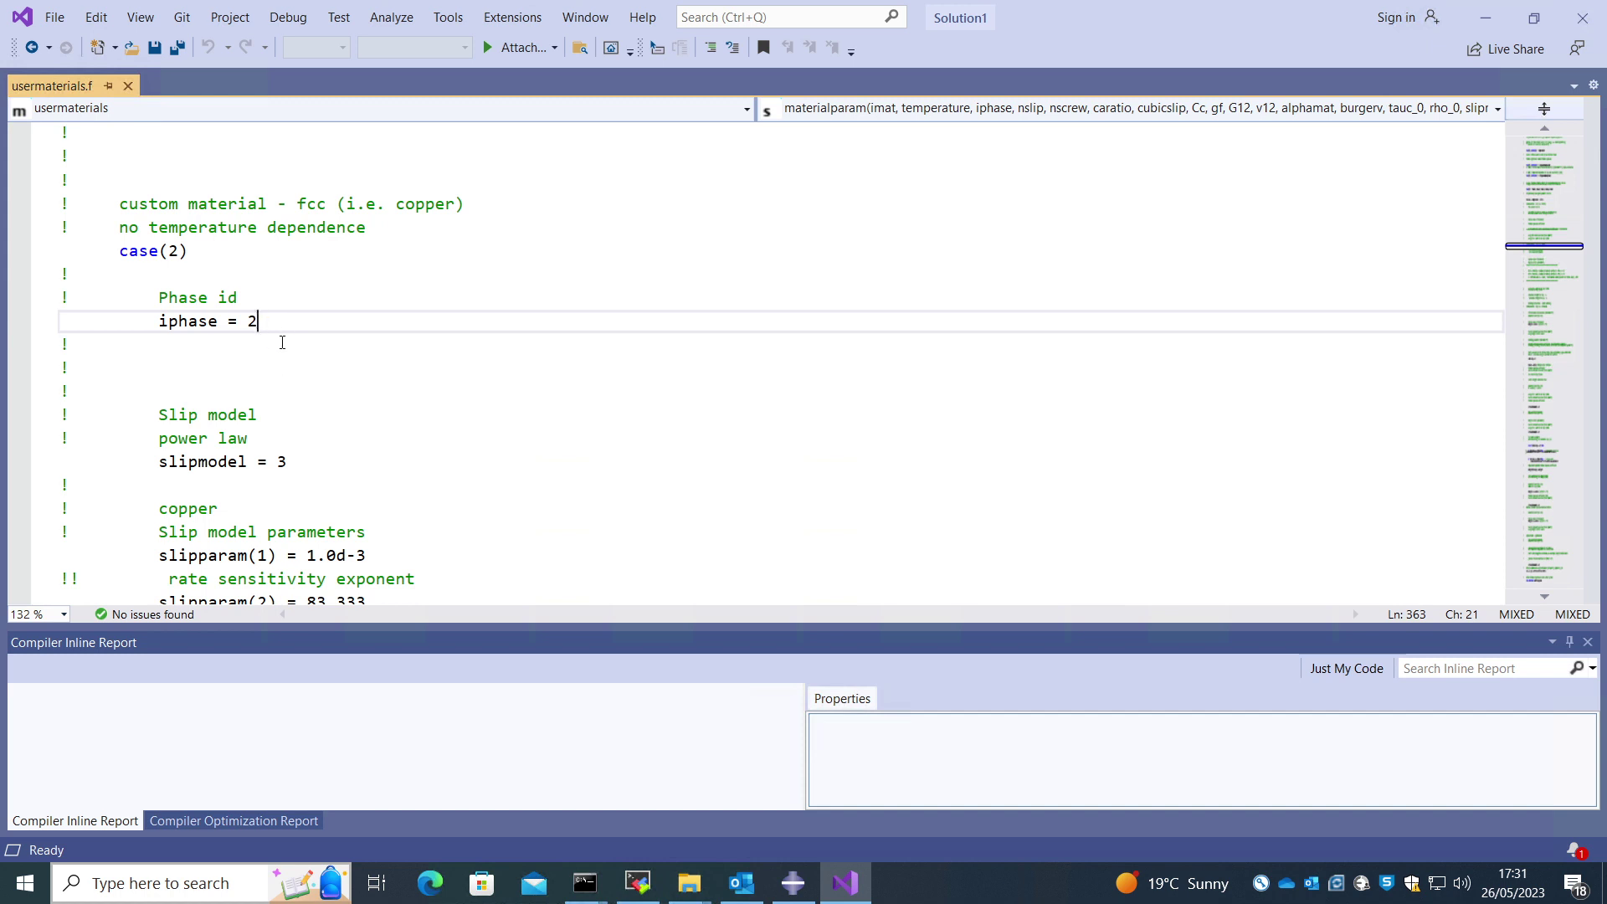
left_click_drag(319, 468, 47, 413)
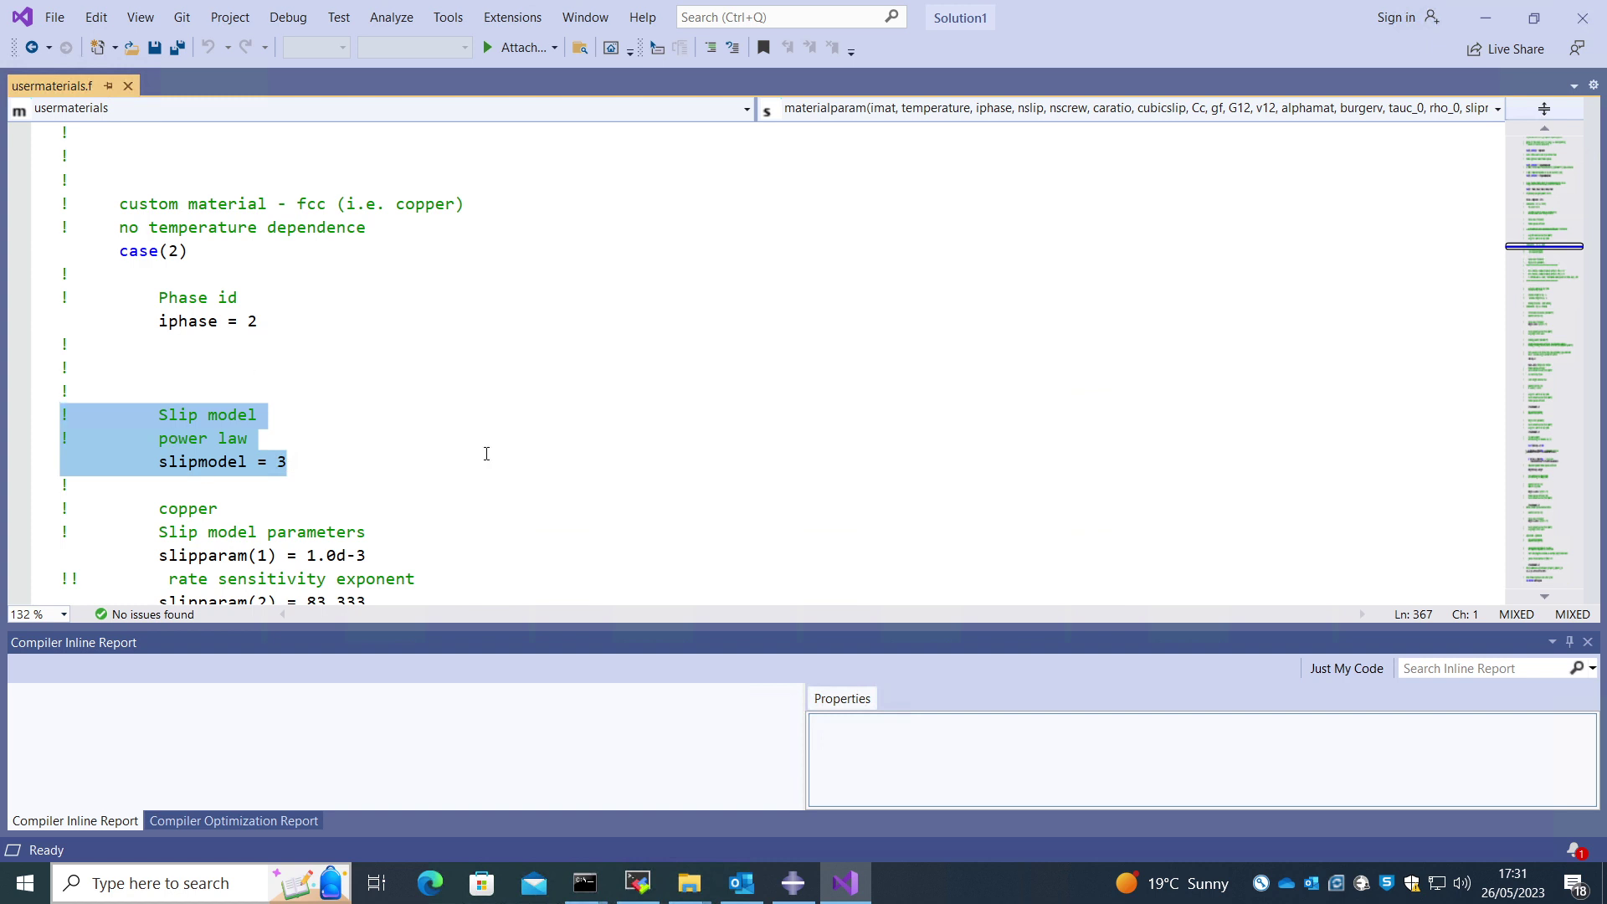
Step: Bring up Explorer's Documentation folder and select the DBF_code file
left_click(689, 883)
left_click(841, 739)
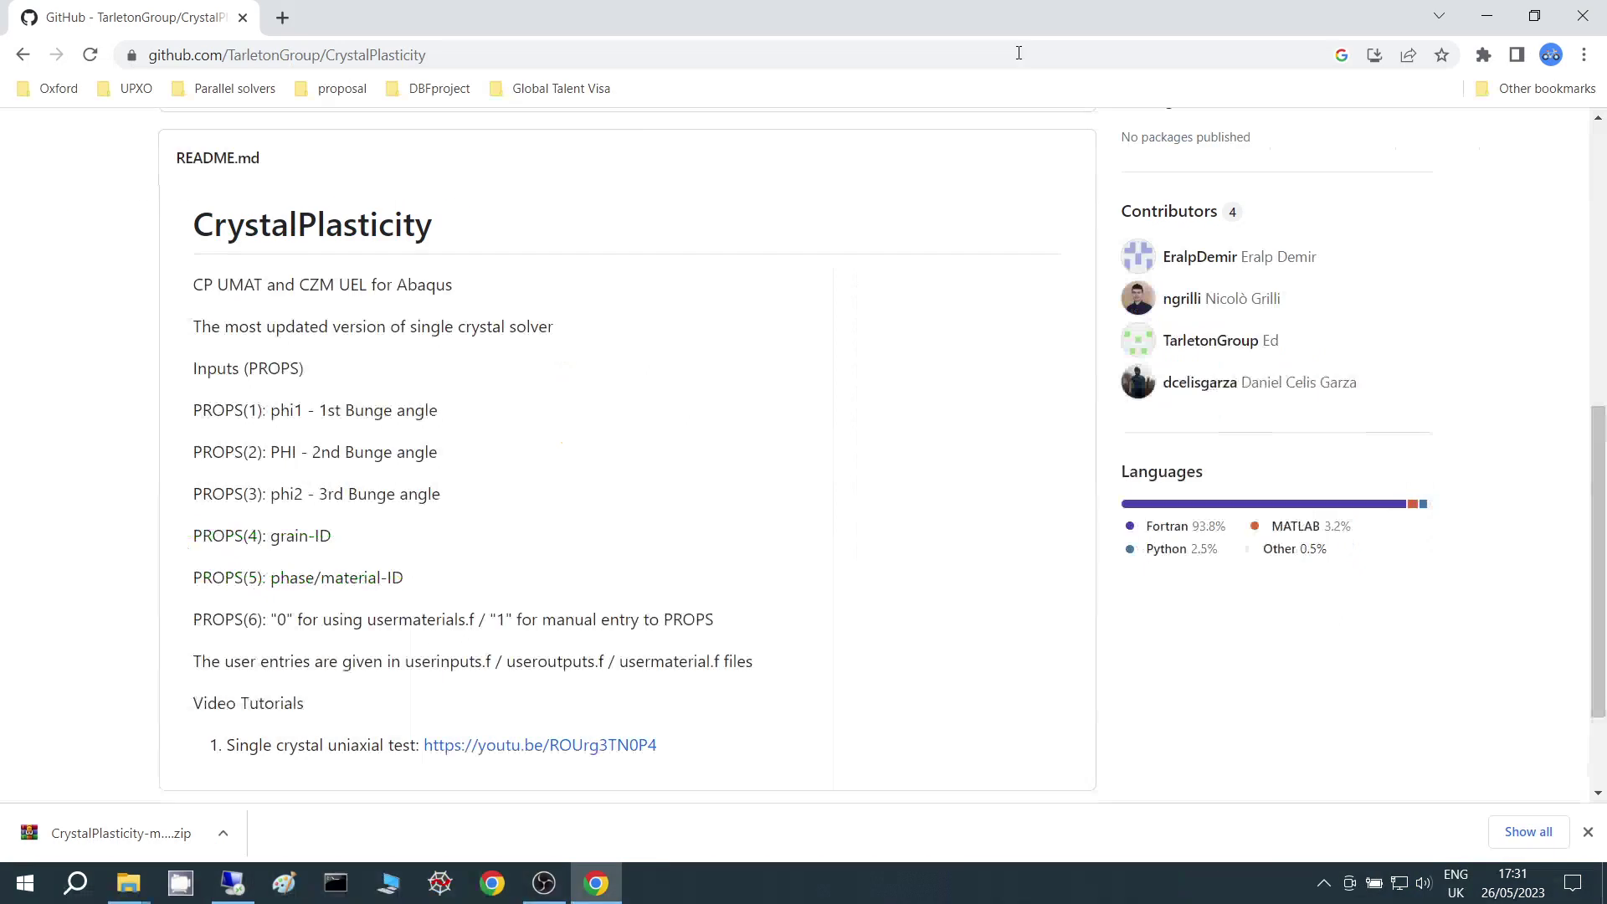
left_click(128, 888)
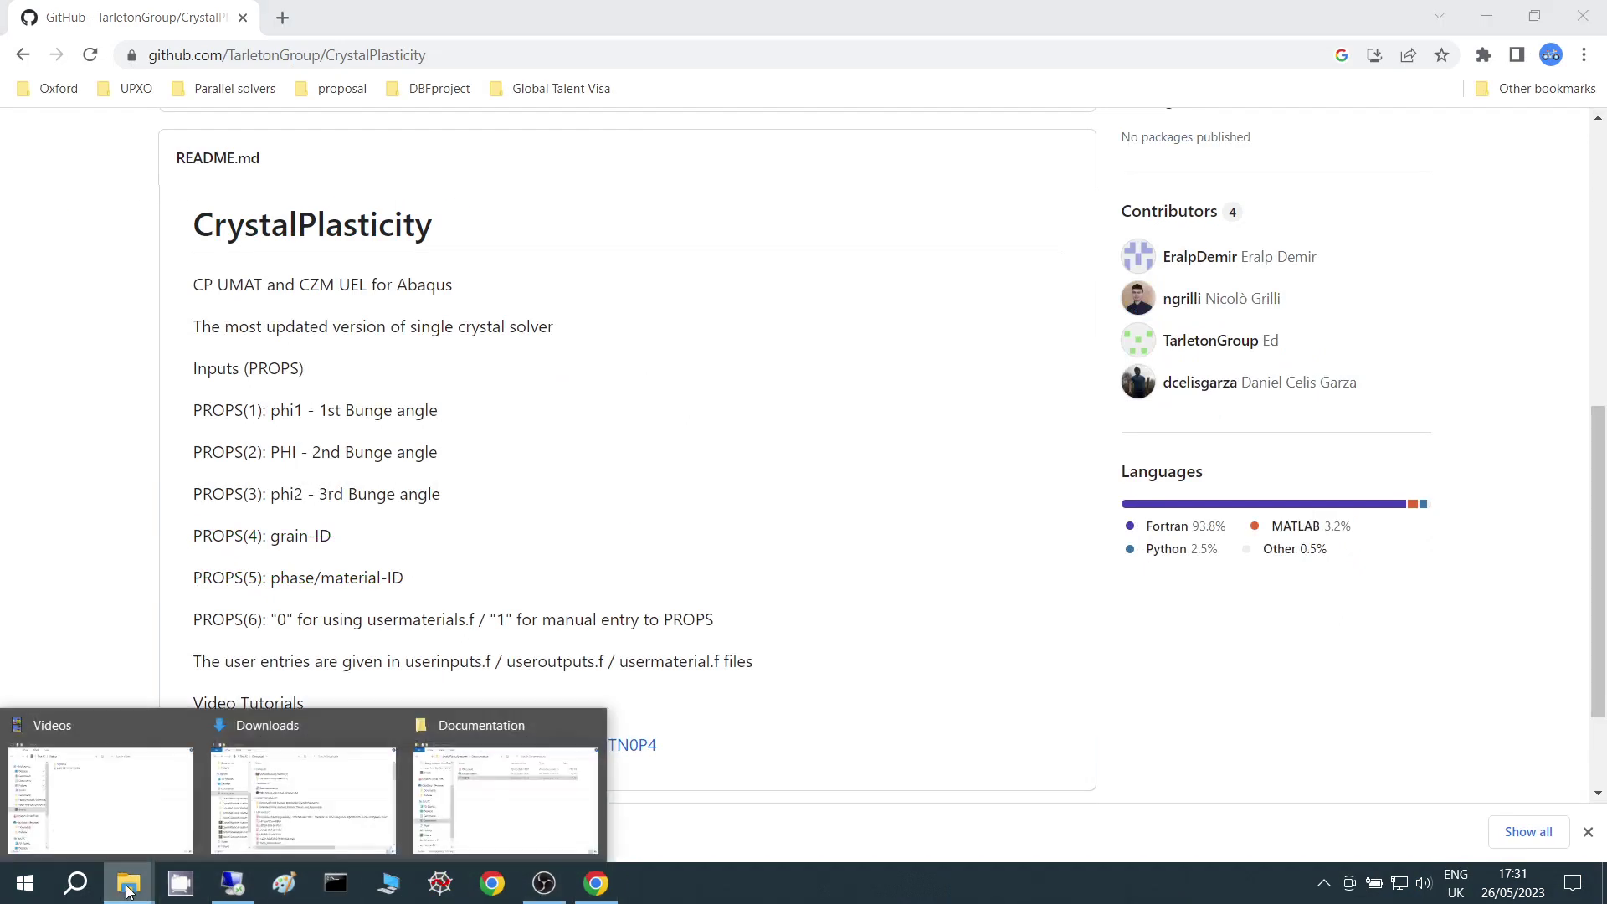
left_click(529, 812)
left_click(806, 350)
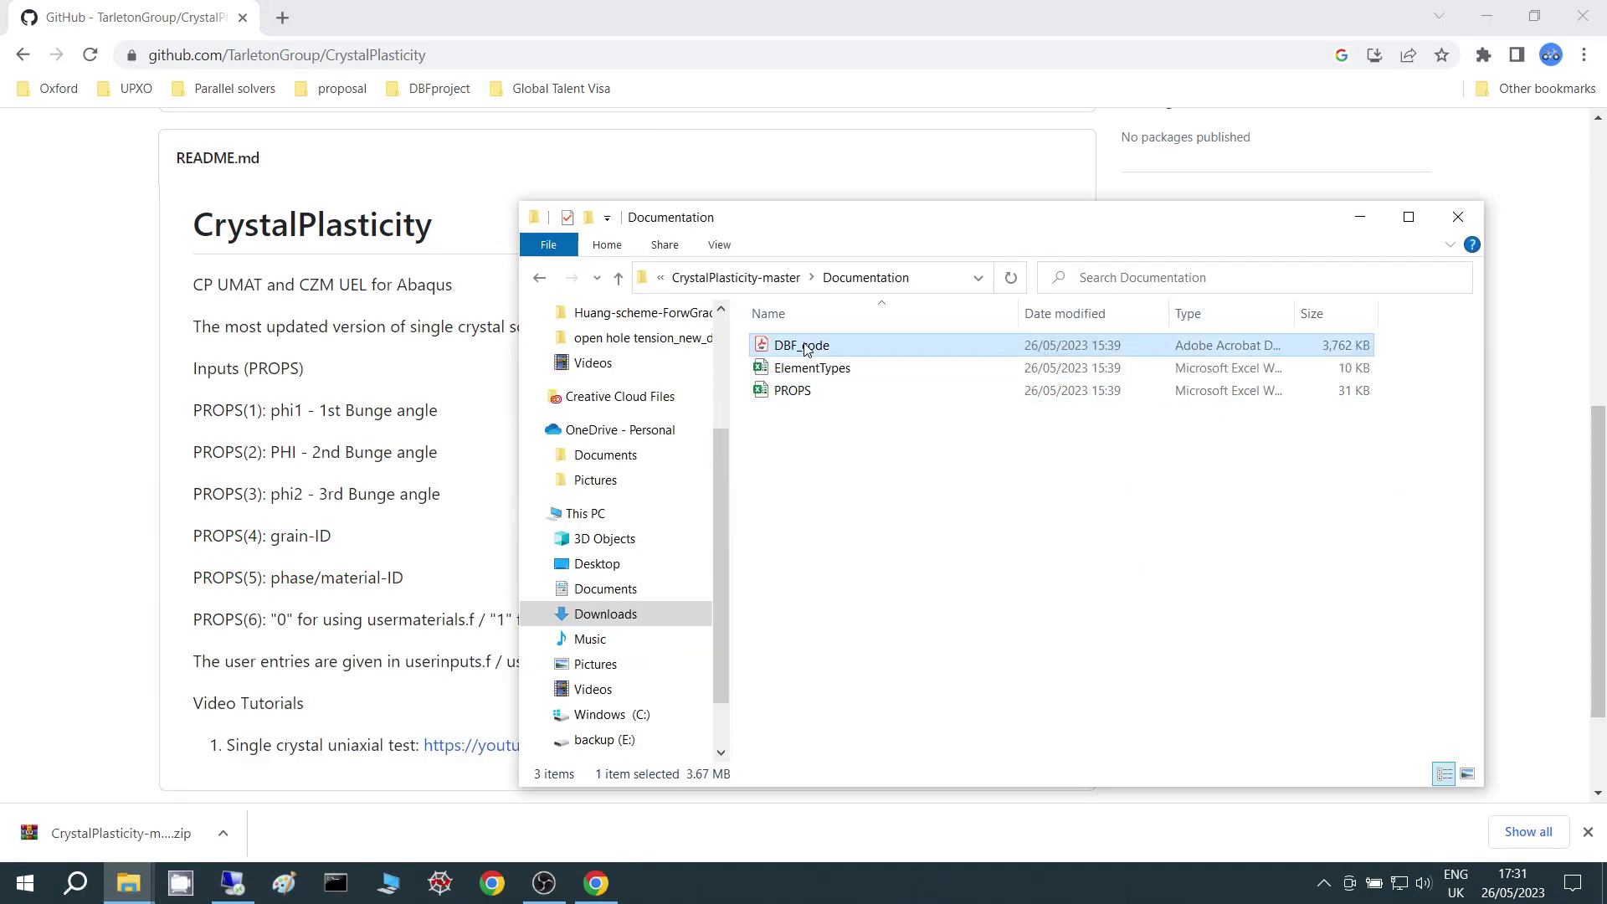
Step: Open DBF_code.pdf at section 3.3 on the power law and its slipparam parameters
double_click(806, 347)
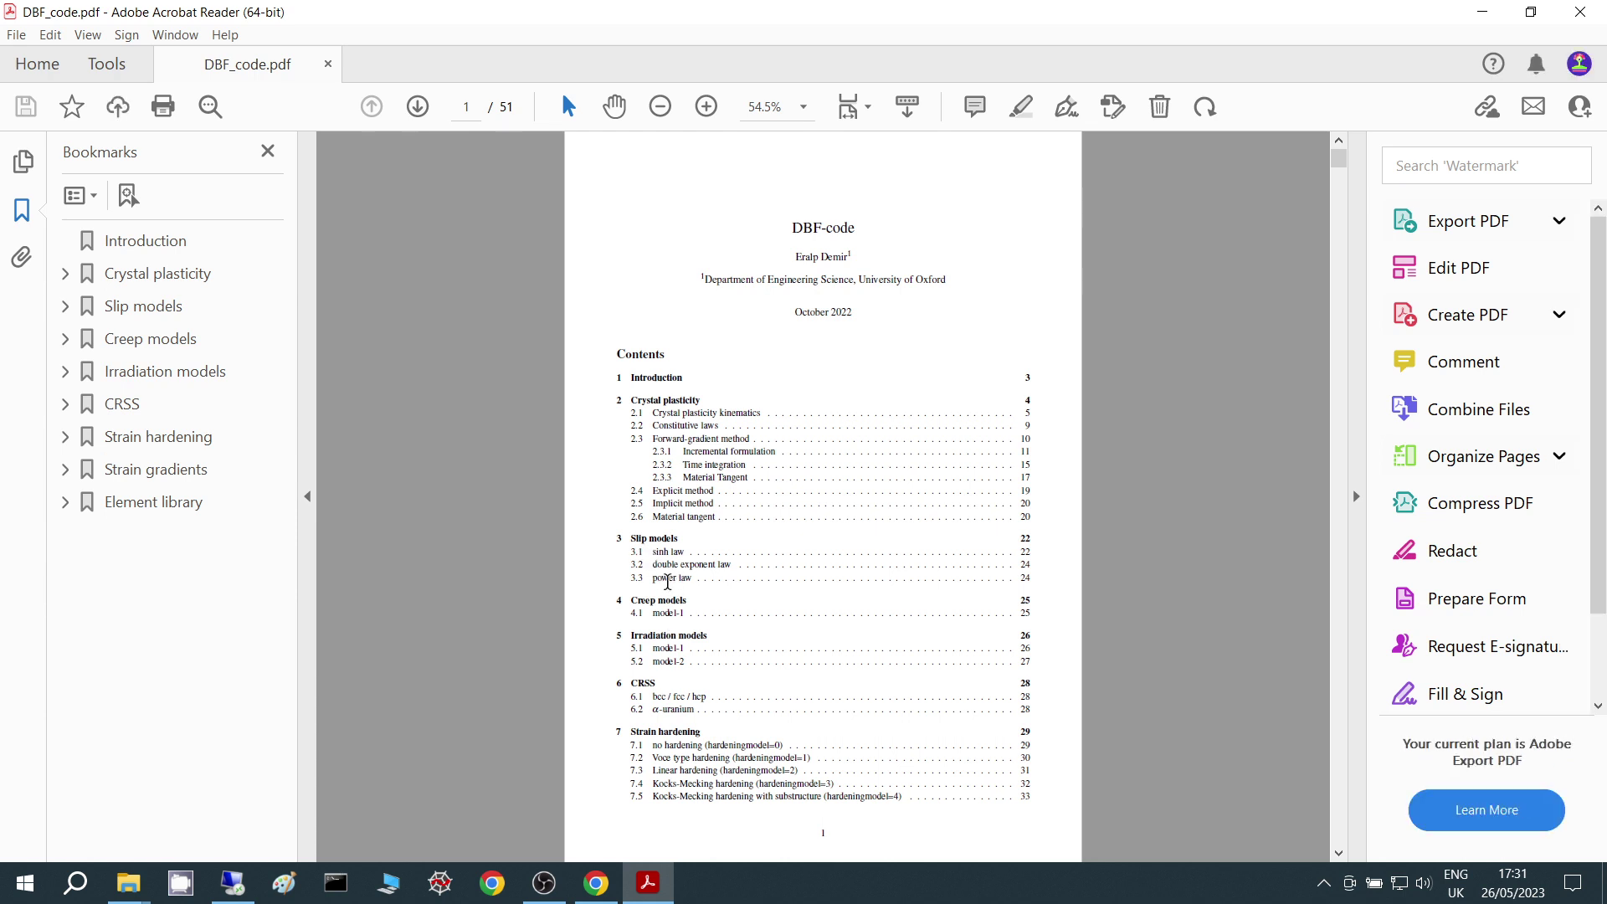
left_click(667, 580)
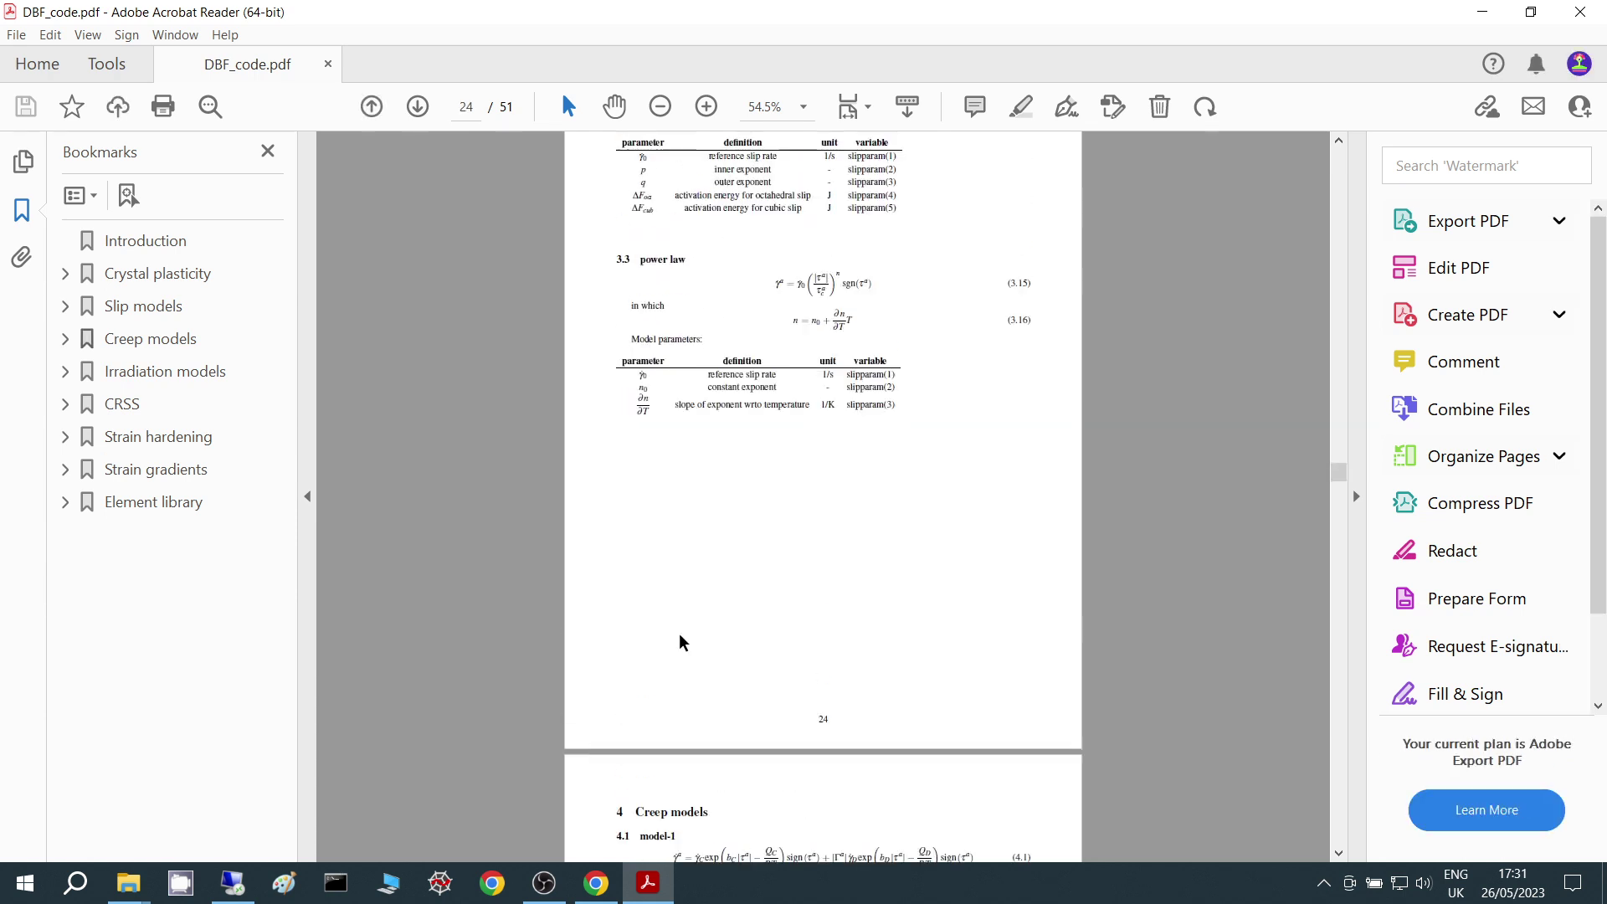
scroll(680, 642, "up", 5)
scroll(668, 657, "down", 4)
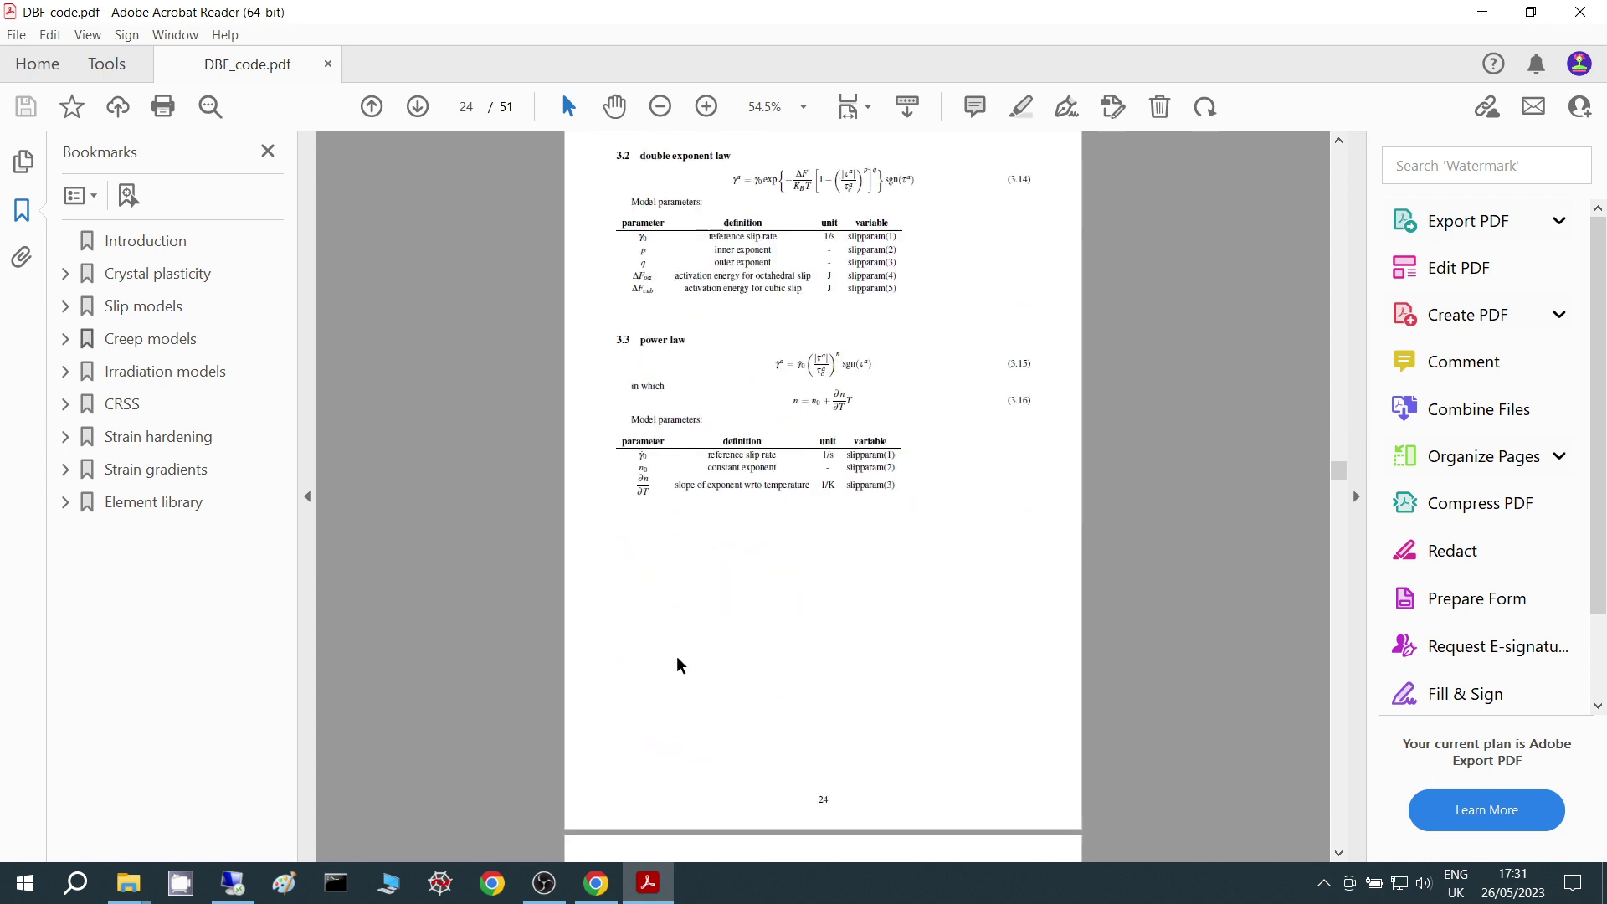
scroll(680, 665, "down", 5)
scroll(675, 661, "up", 5)
scroll(1021, 209, "up", 3)
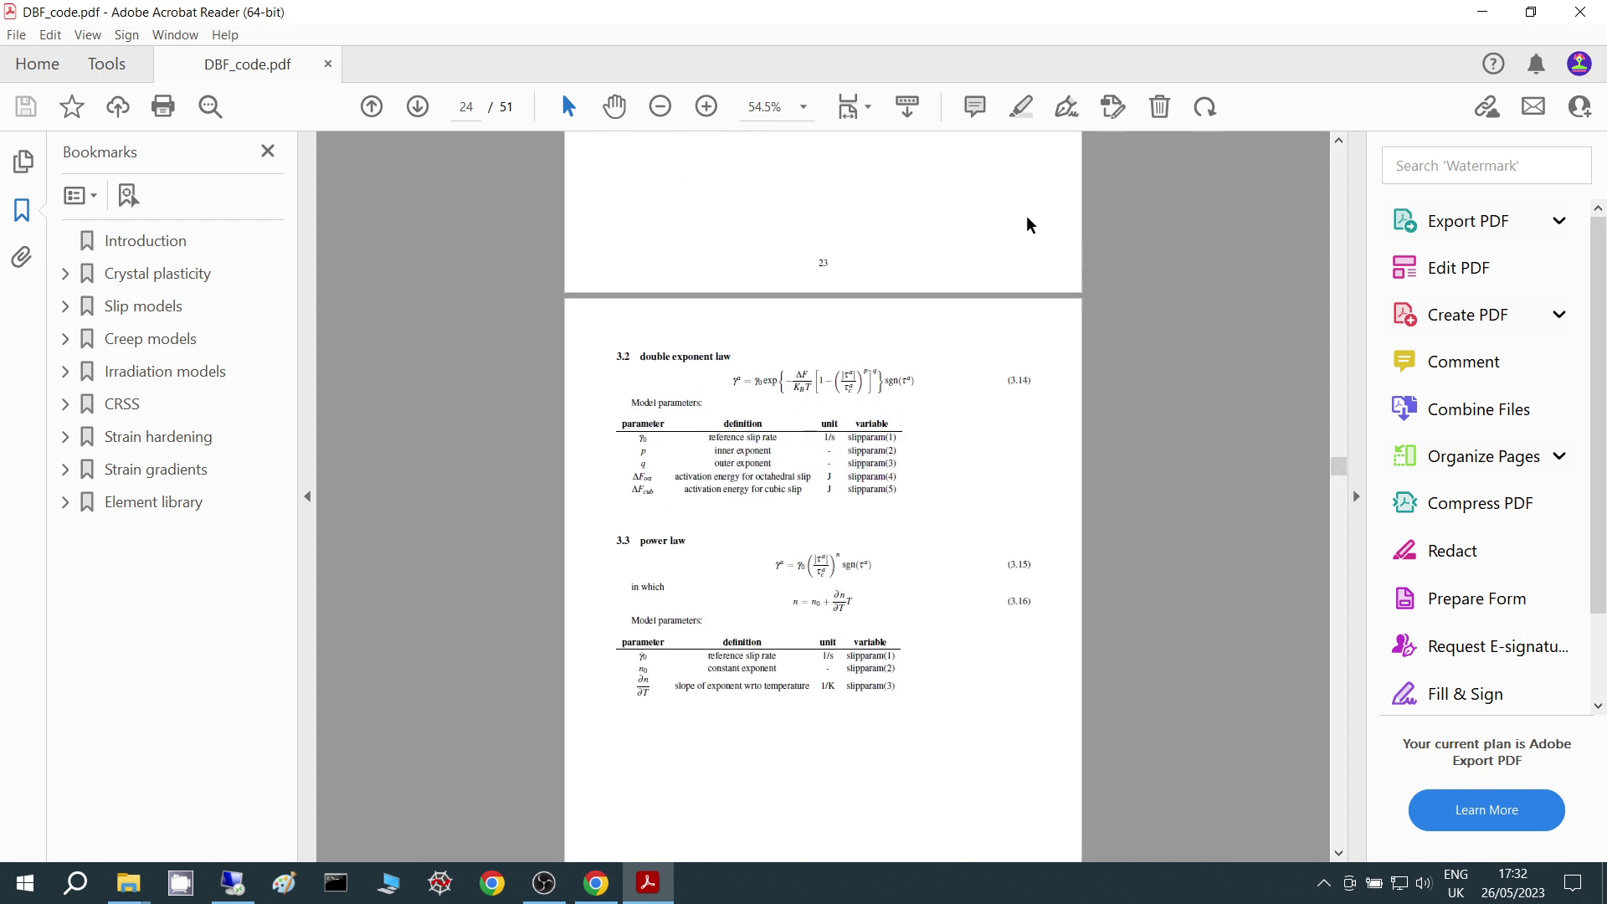
Step: Close the PDF, highlight the custom fcc copper case(2) lines, and return to Abaqus/CAE
left_click(1580, 12)
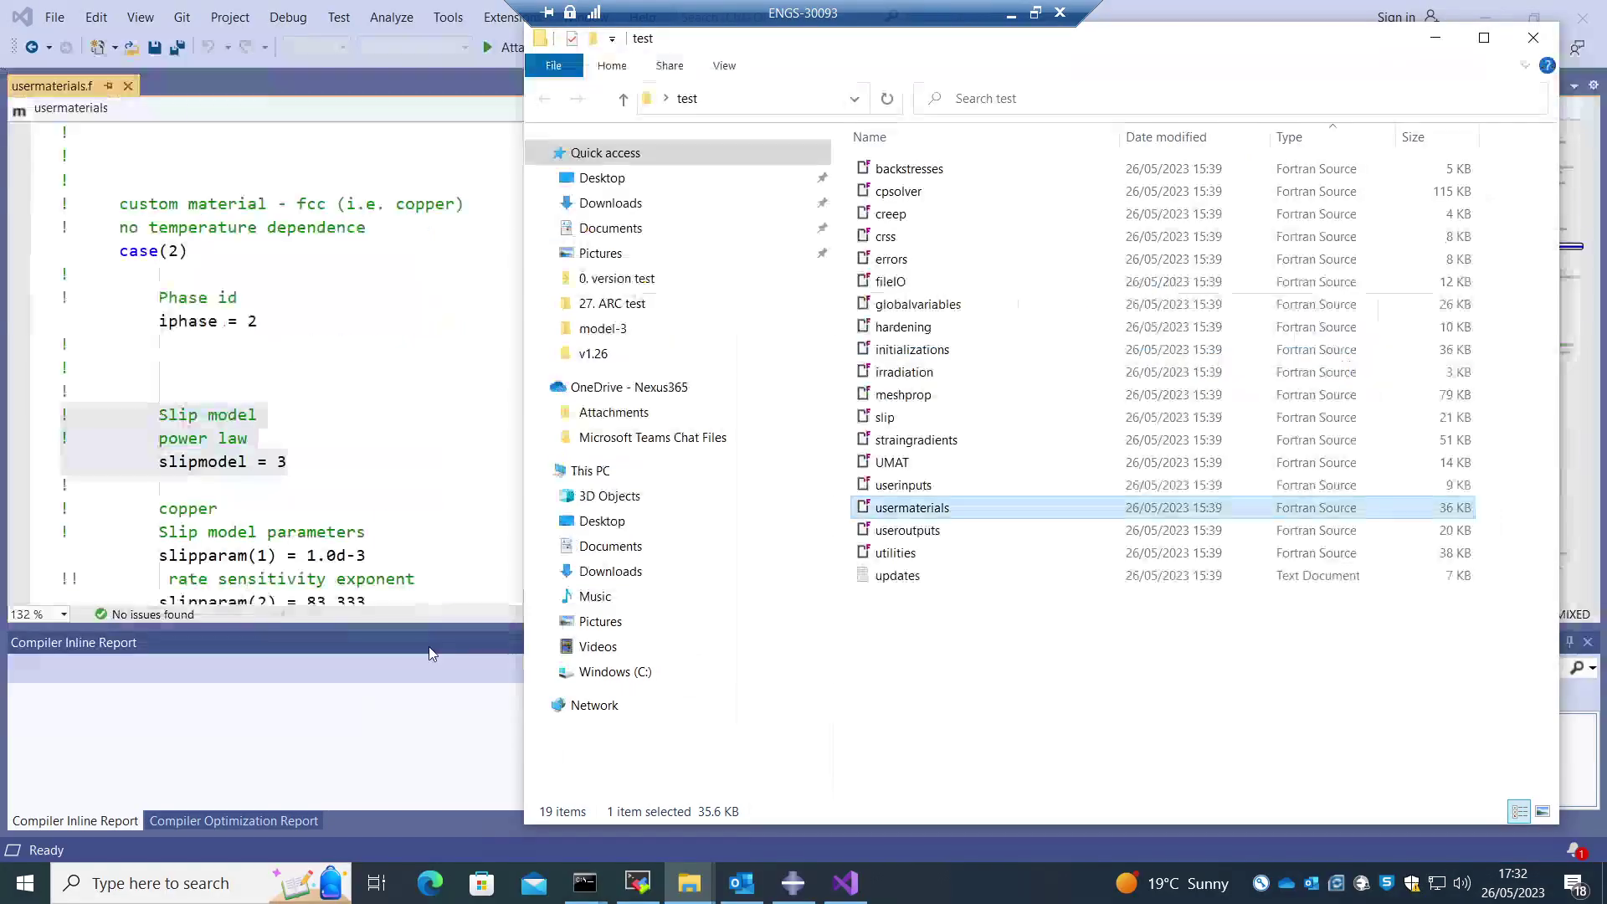
left_click(383, 465)
scroll(377, 452, "down", 5)
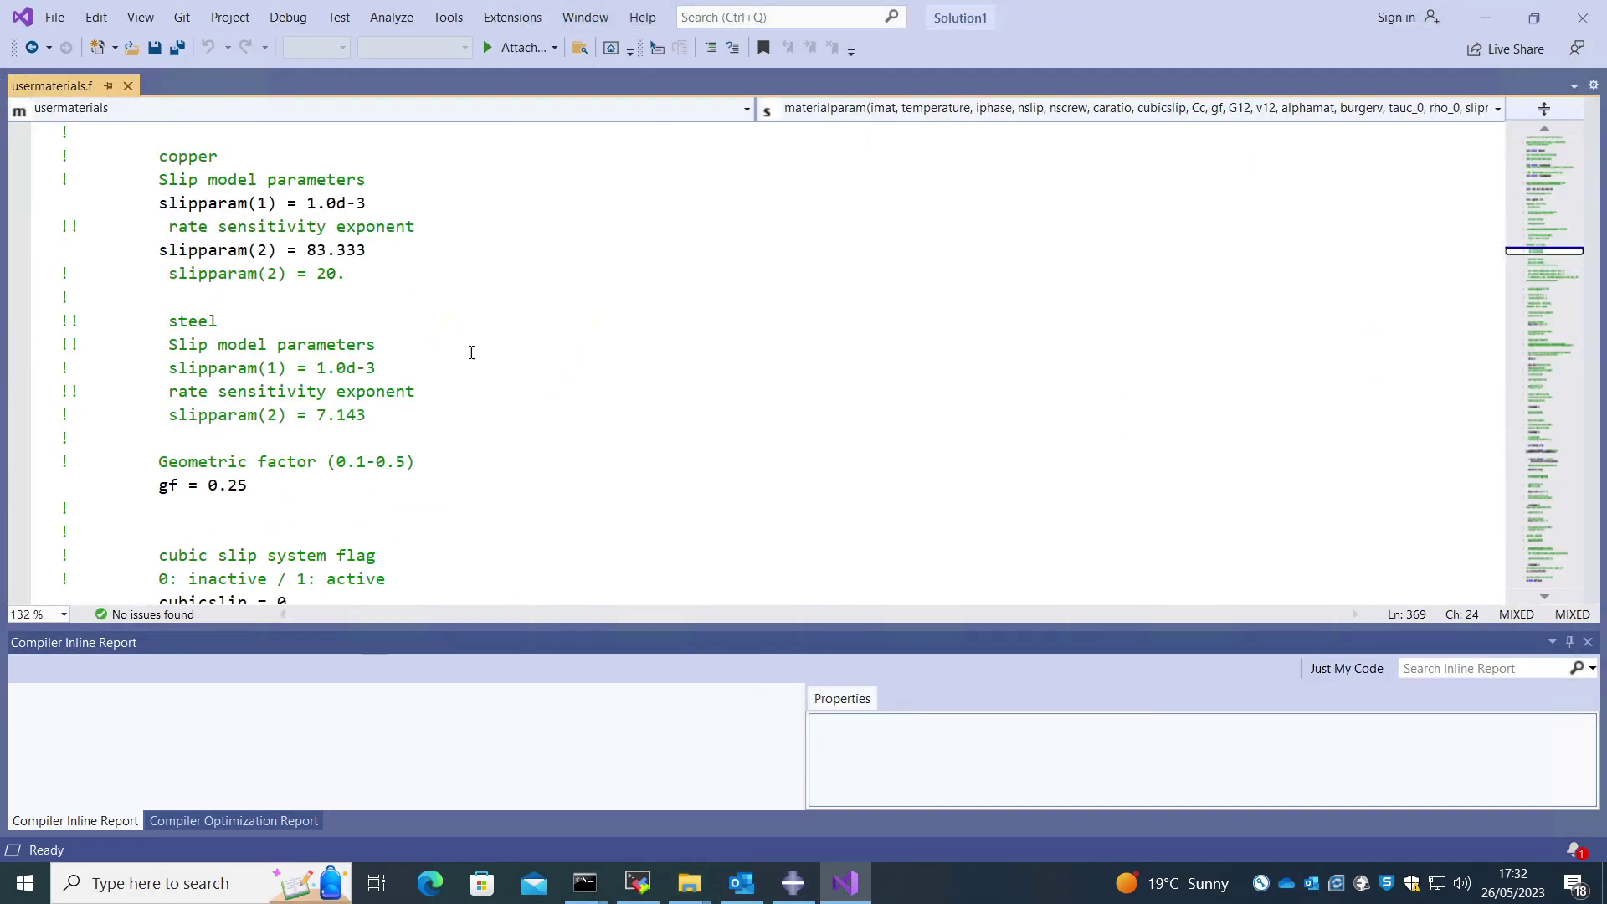
scroll(485, 477, "up", 5)
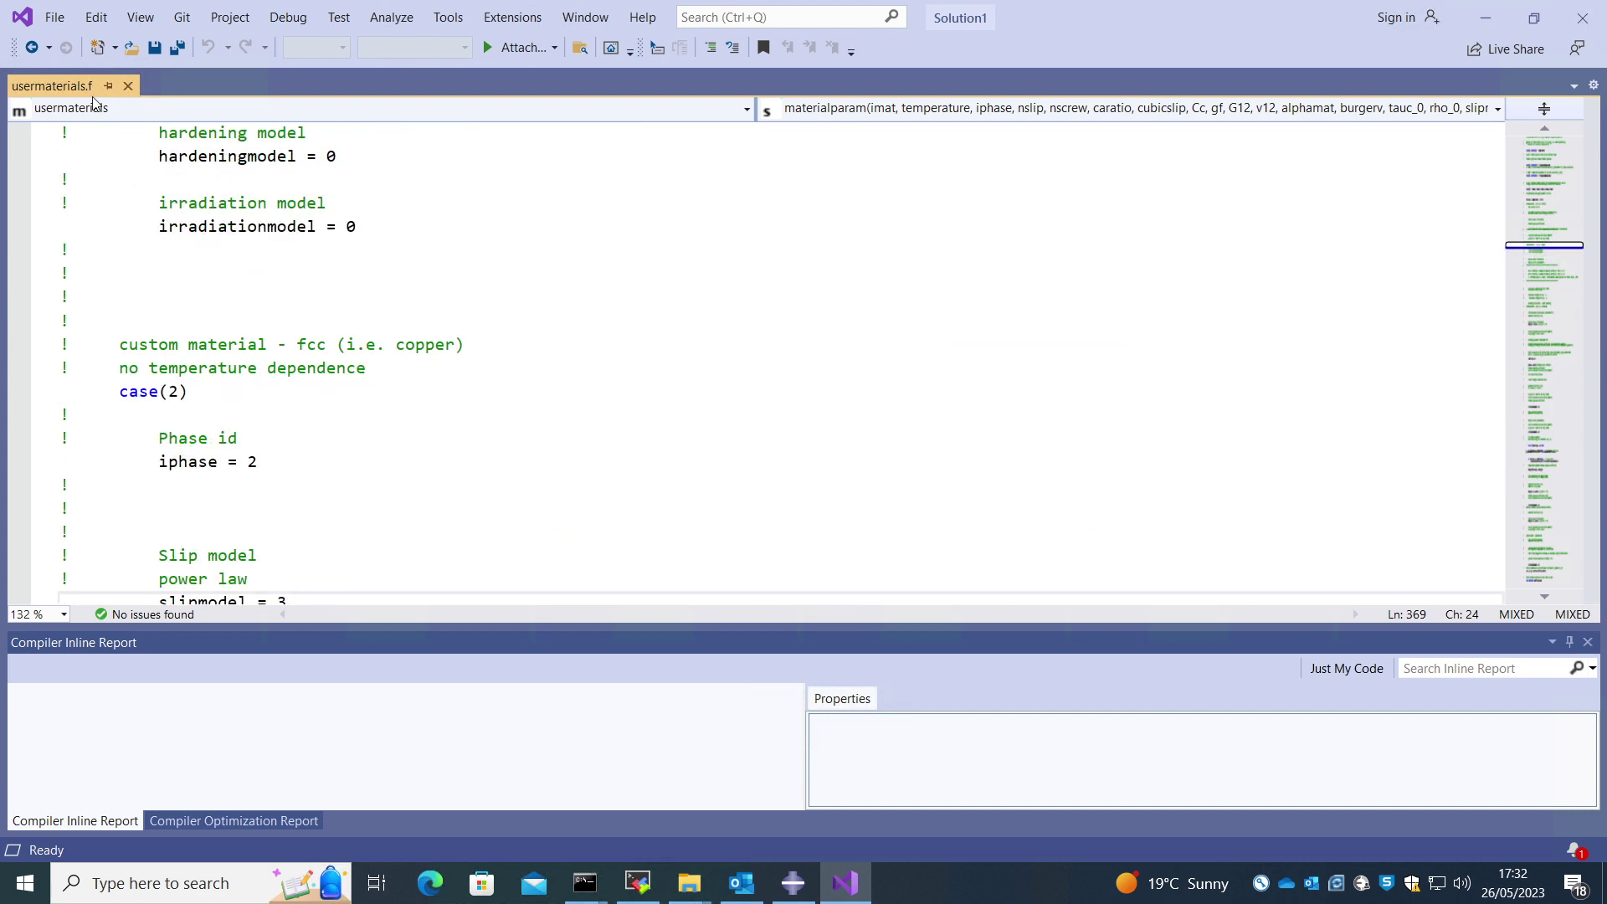
left_click_drag(191, 391, 17, 345)
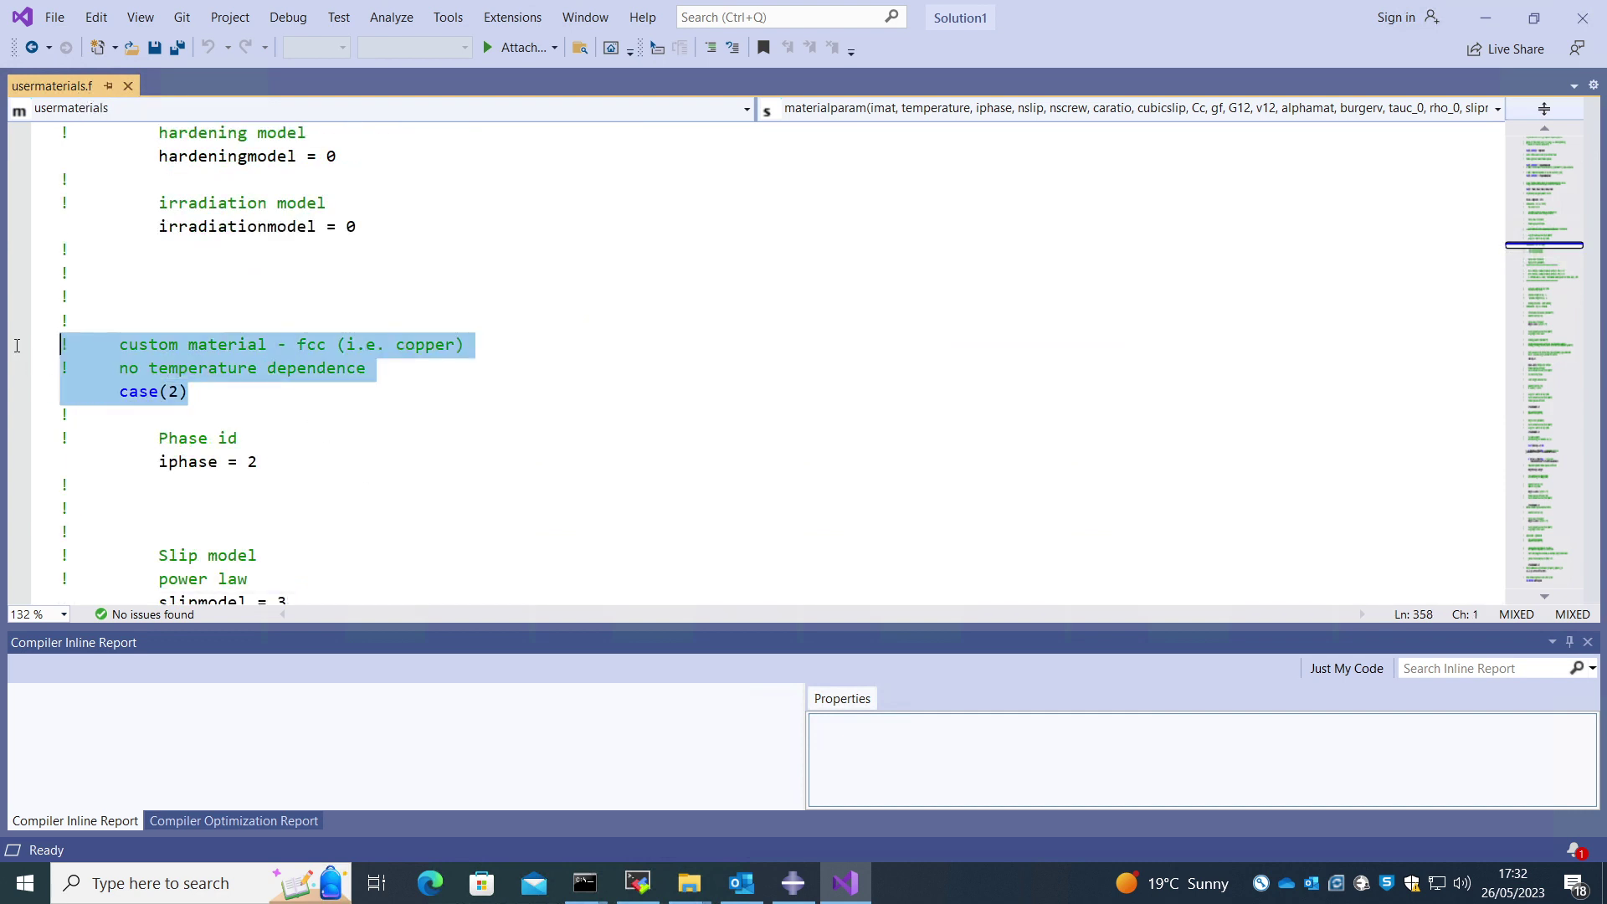
left_click(793, 883)
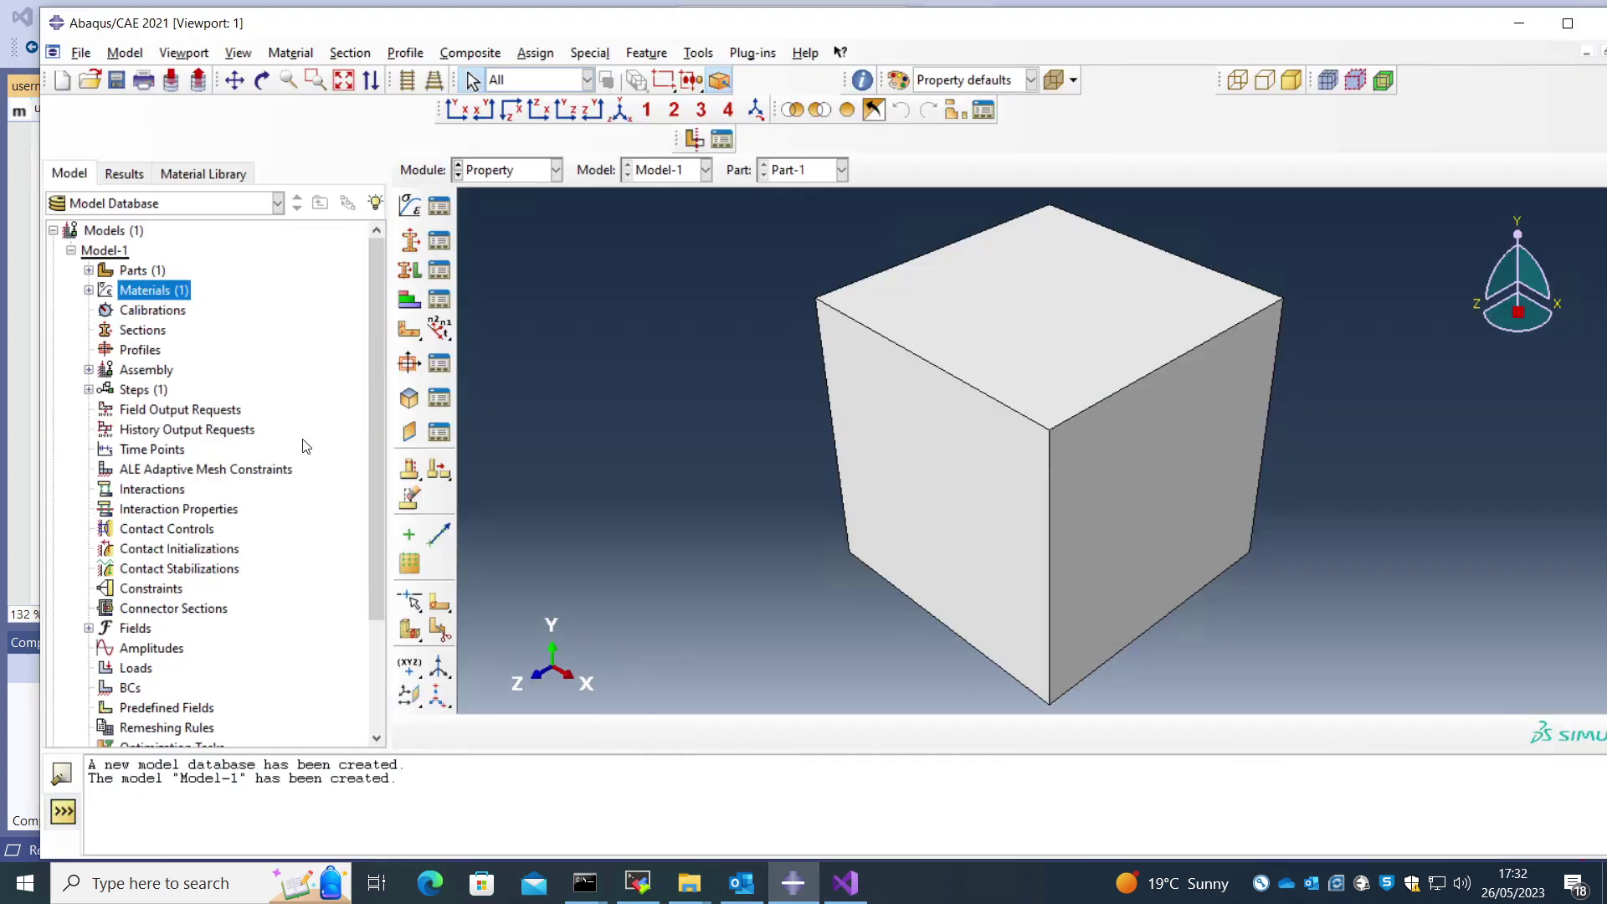
Step: Create Section-1, a solid homogeneous section using Material-1
right_click(128, 335)
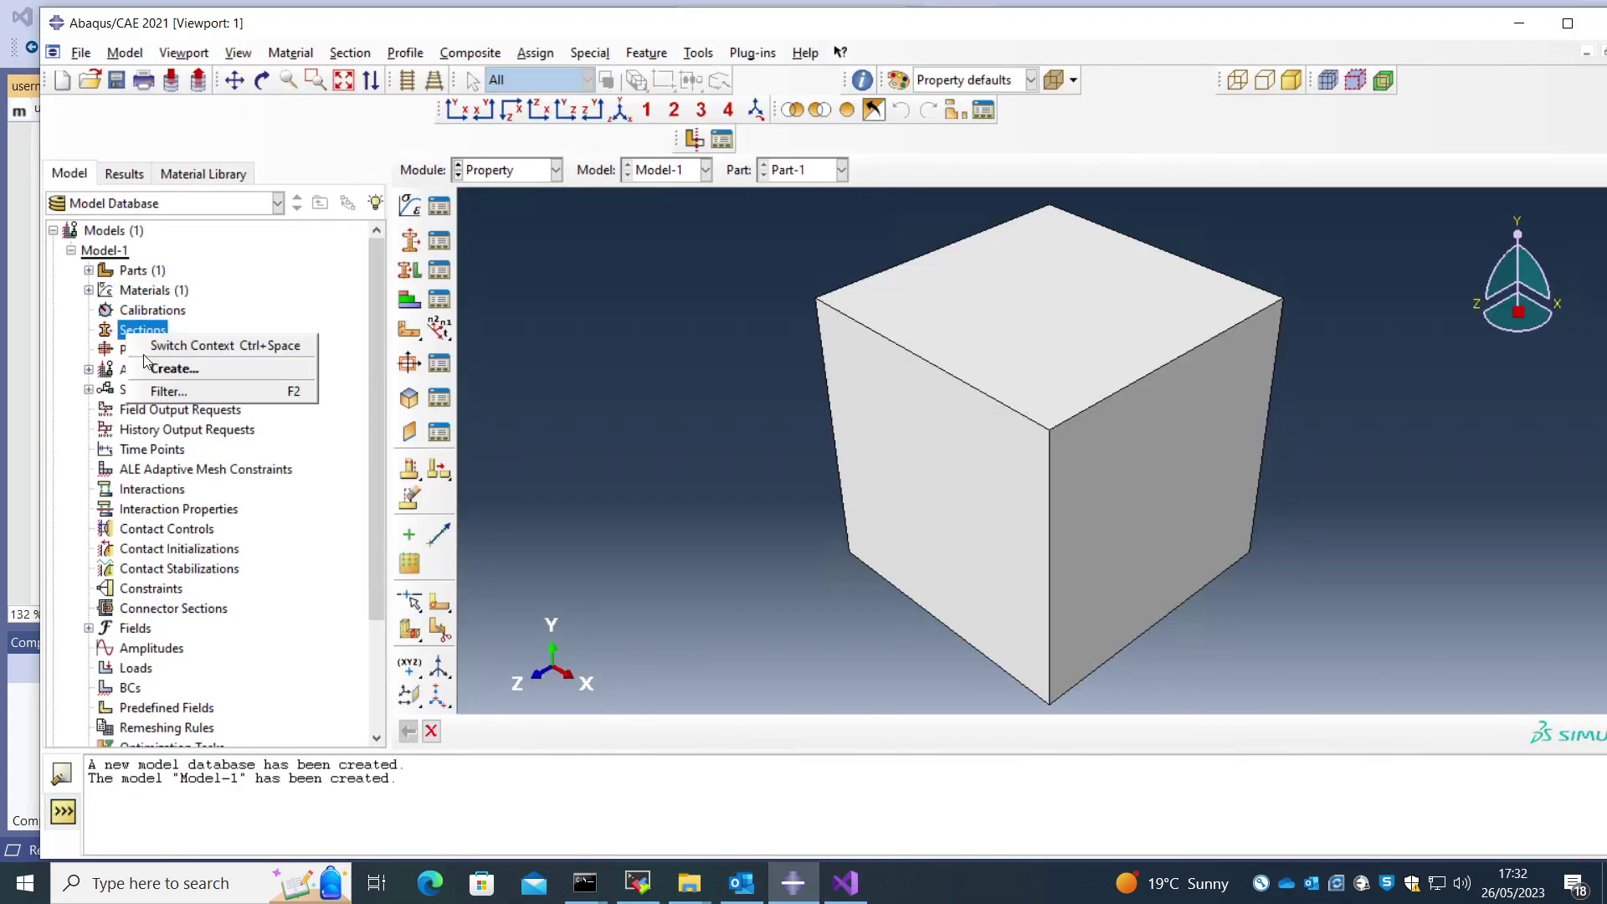
left_click(152, 367)
left_click(952, 525)
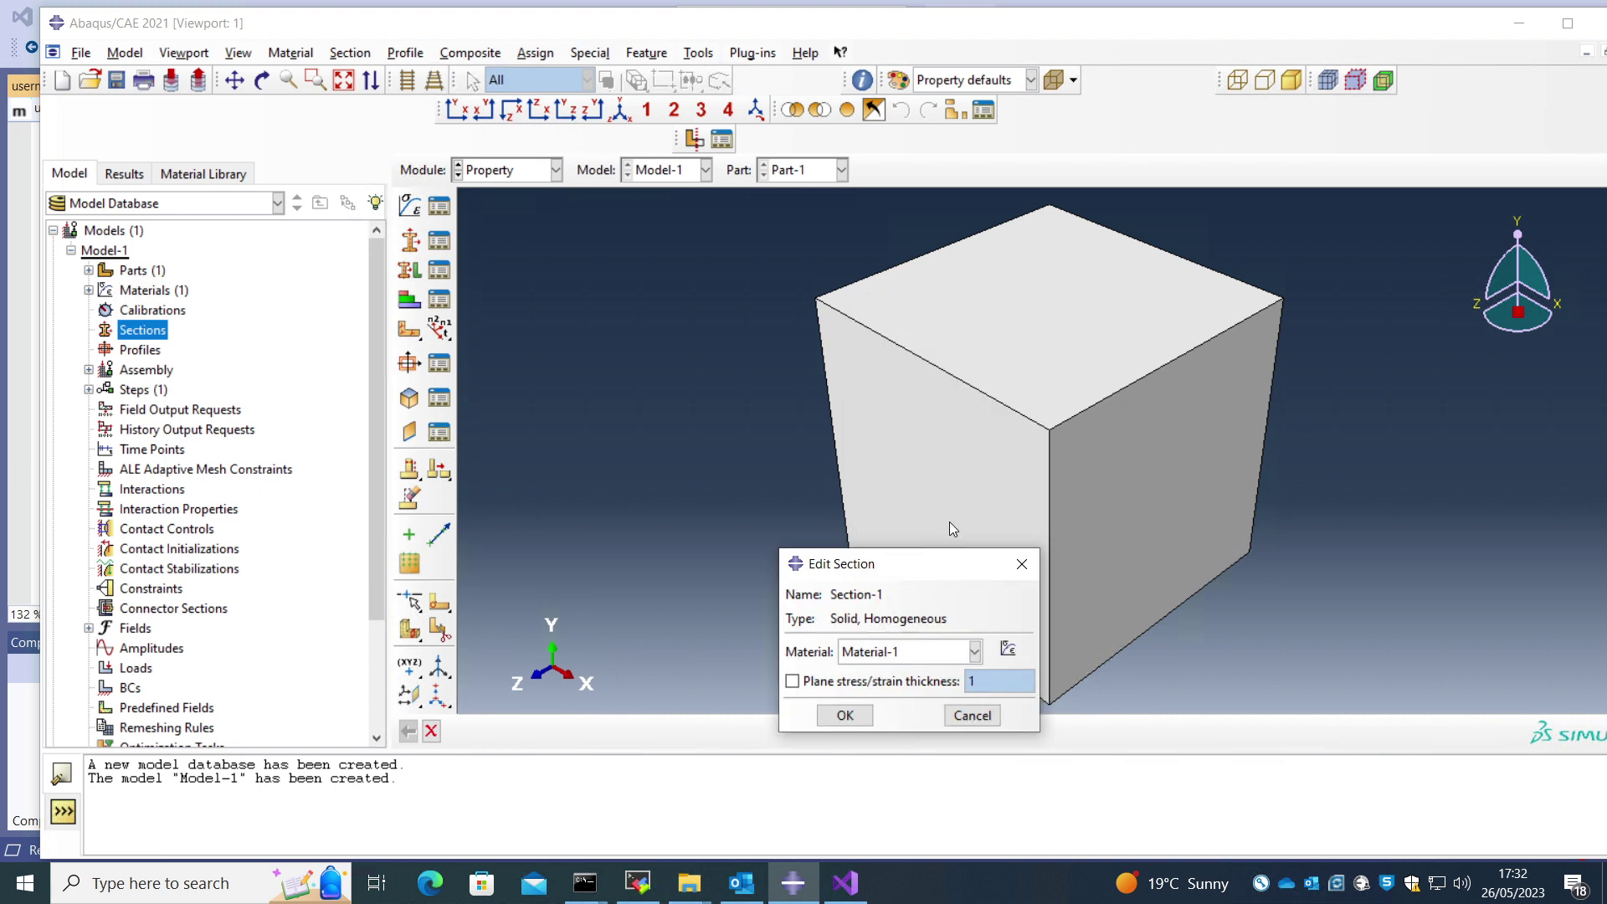
left_click(845, 714)
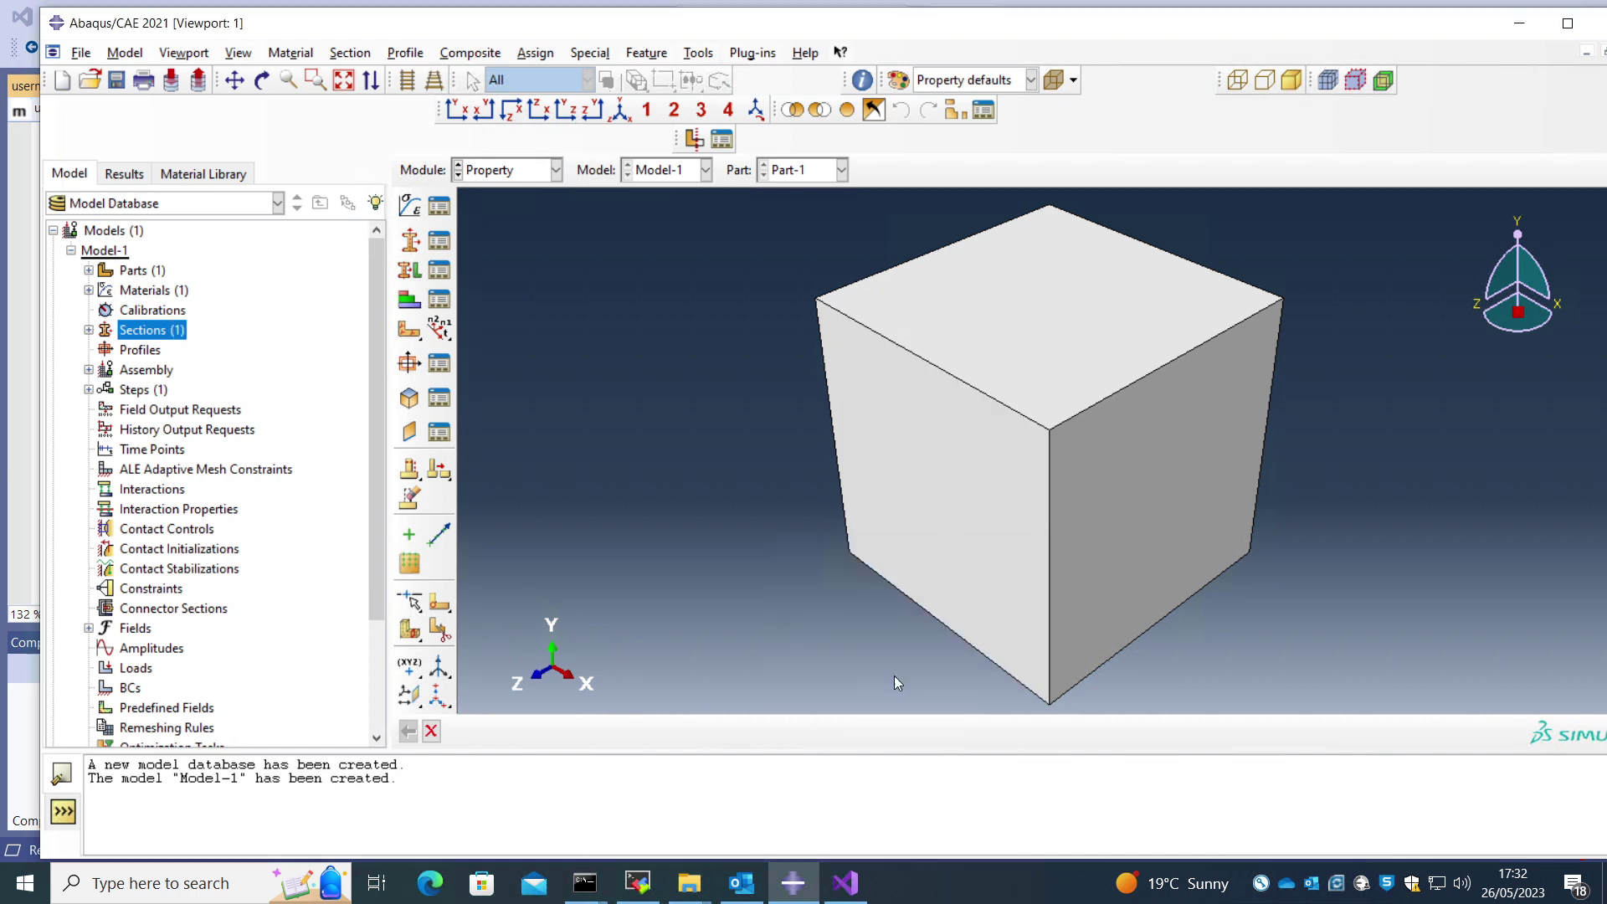
Step: Assign Section-1 to the whole Part-1 cube without saving the region as a set
left_click(88, 270)
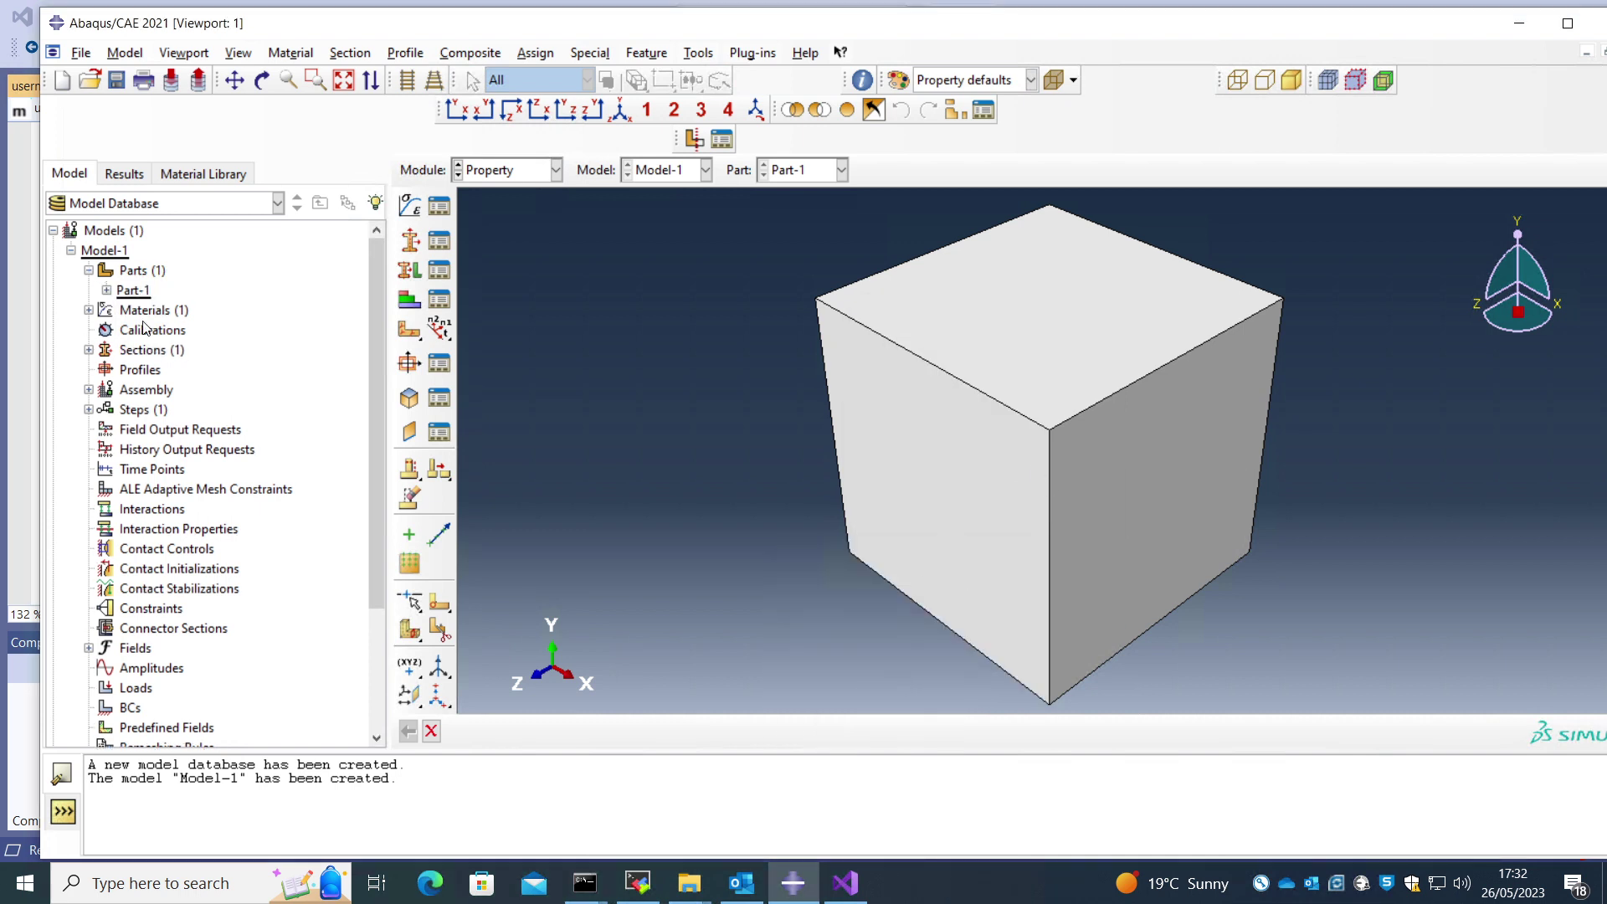
left_click(107, 291)
right_click(188, 412)
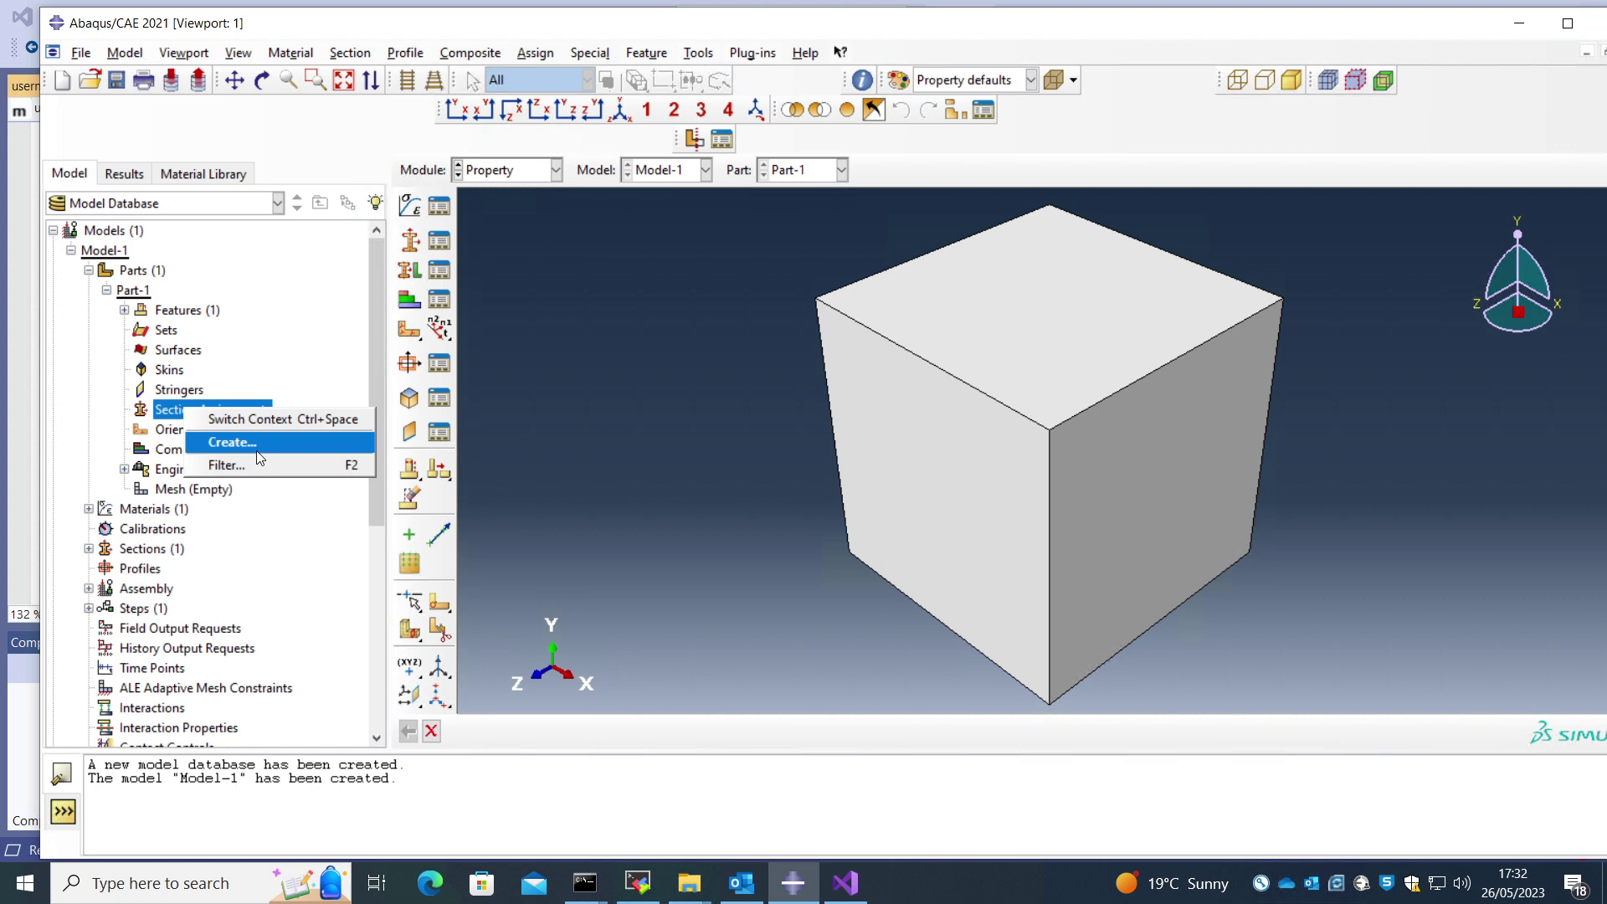
left_click(211, 438)
left_click(709, 733)
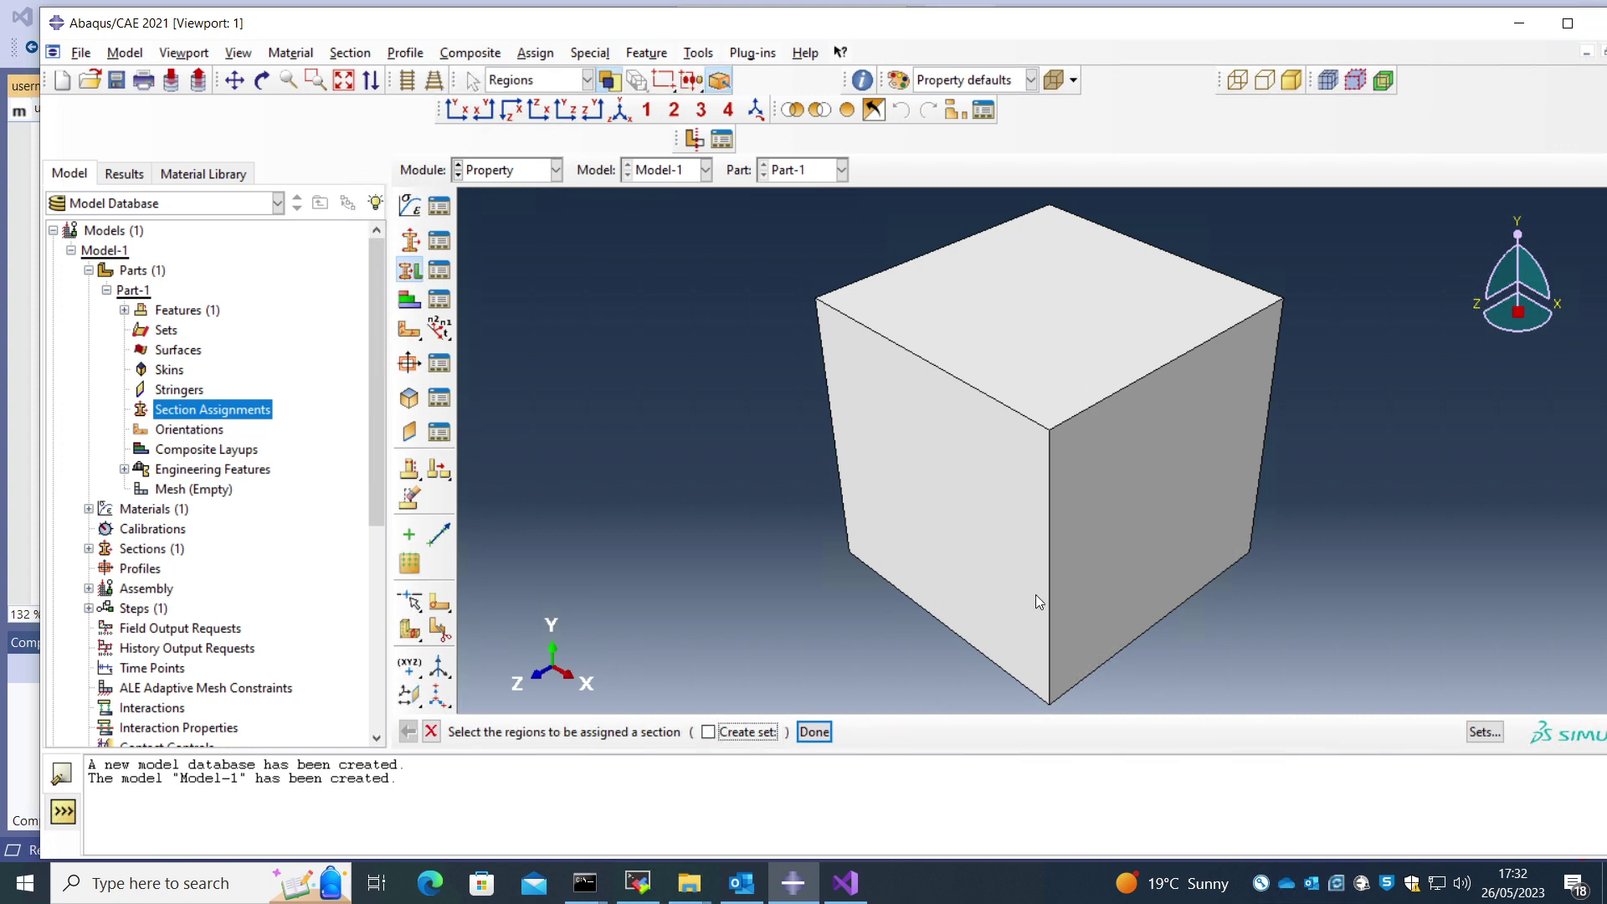
left_click(1037, 594)
left_click(890, 731)
left_click(885, 548)
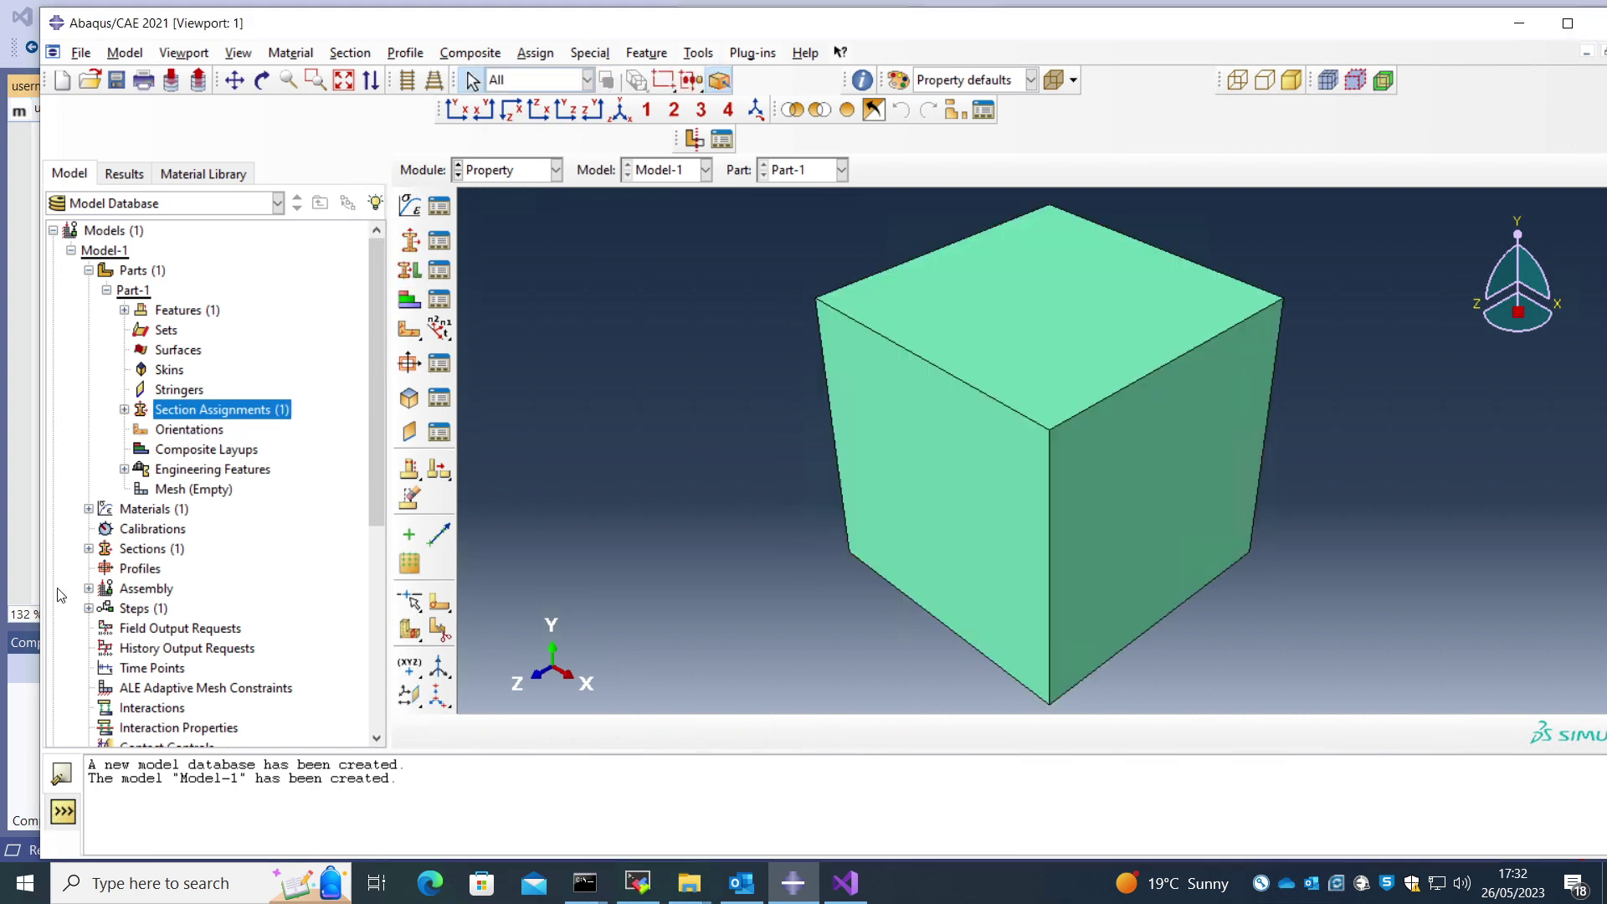
scroll(261, 559, "down", 3)
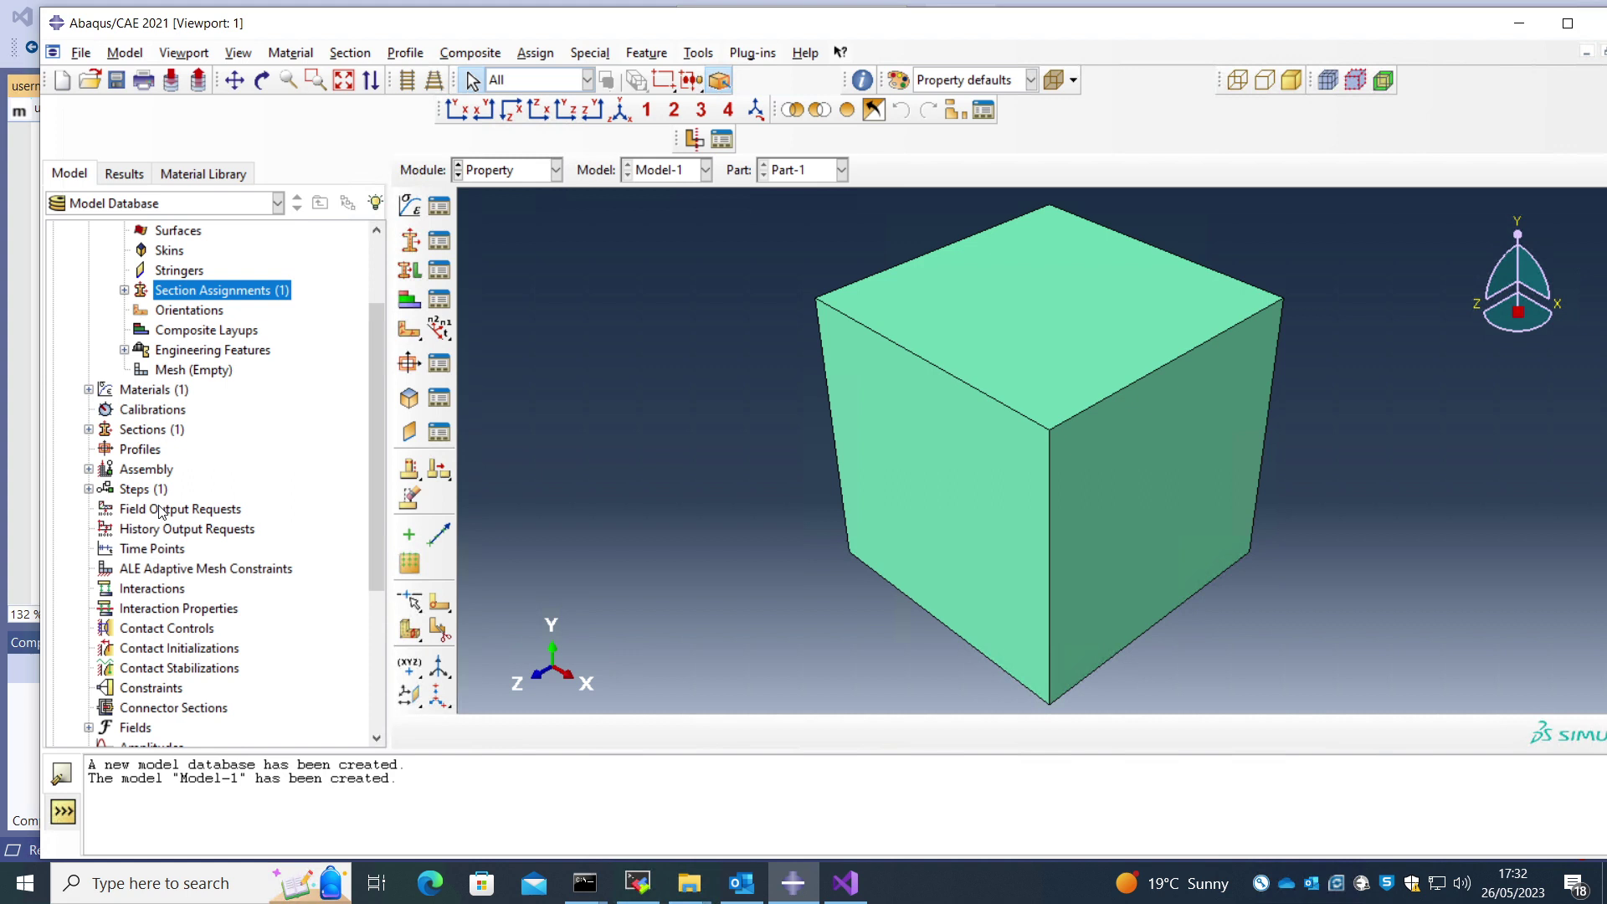
Step: Create a dependent instance of Part-1 in the assembly
left_click(88, 470)
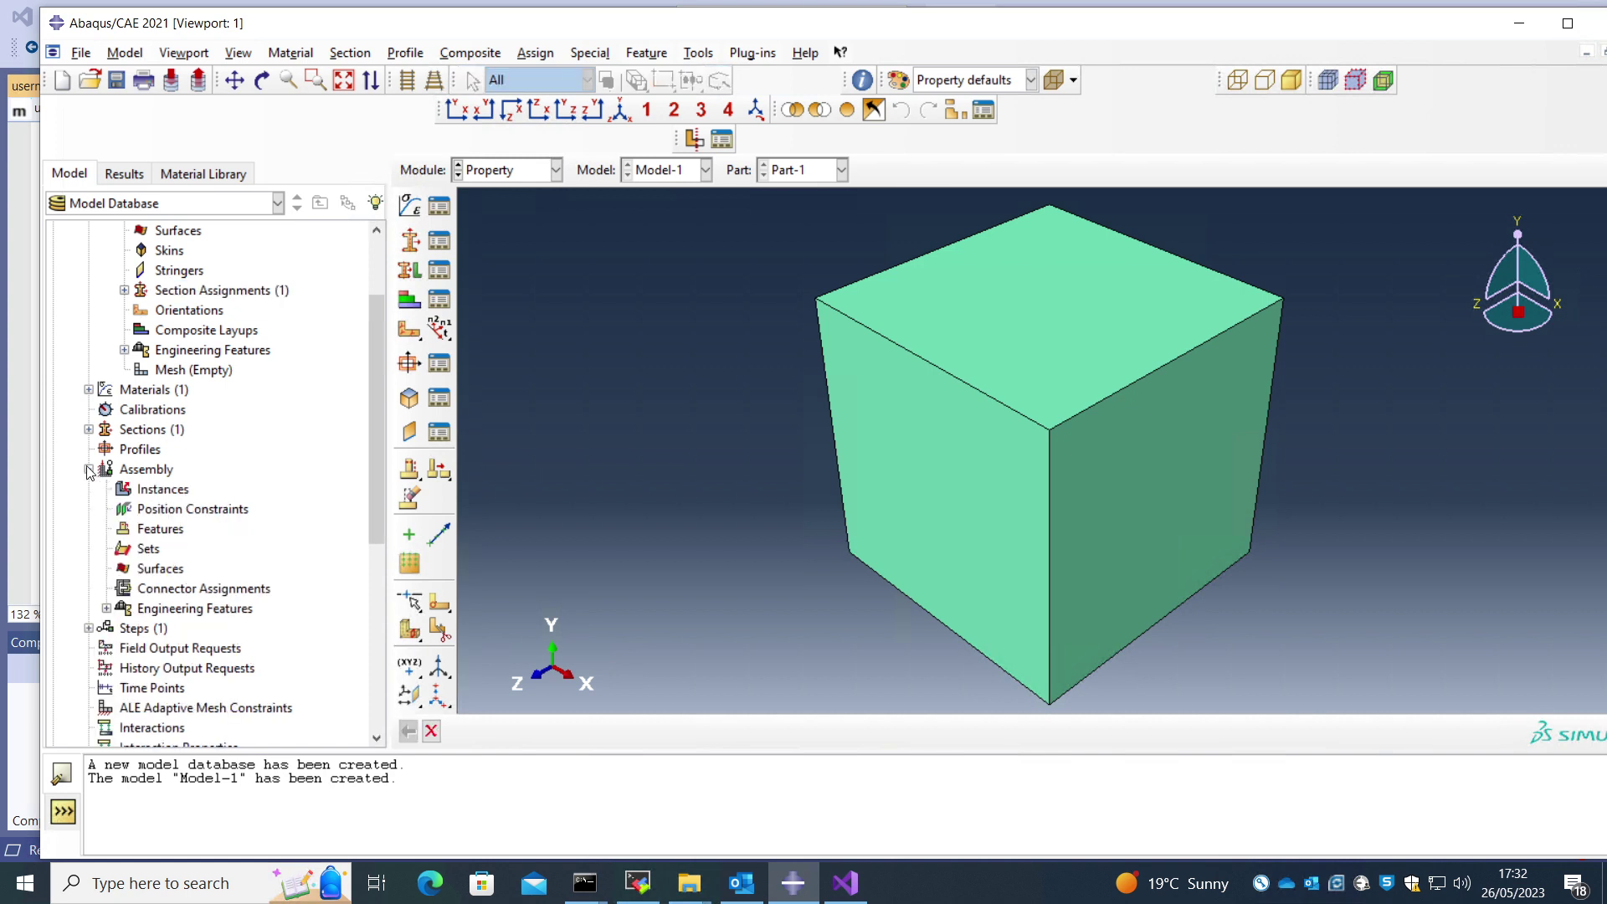
right_click(151, 493)
left_click(269, 522)
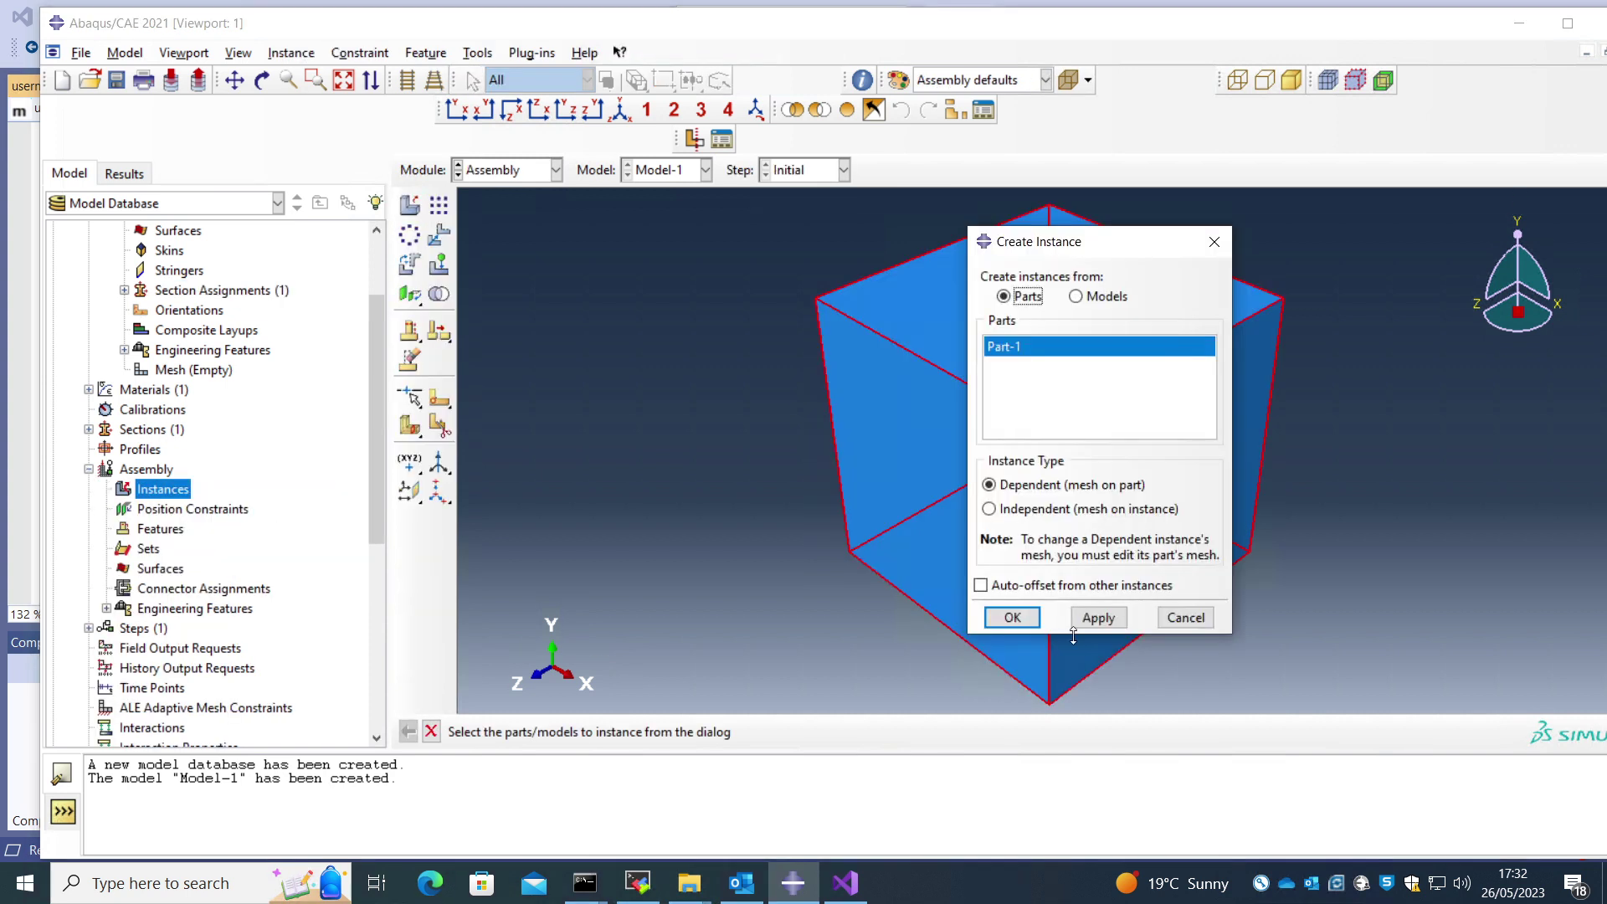
left_click(1012, 618)
scroll(226, 549, "up", 2)
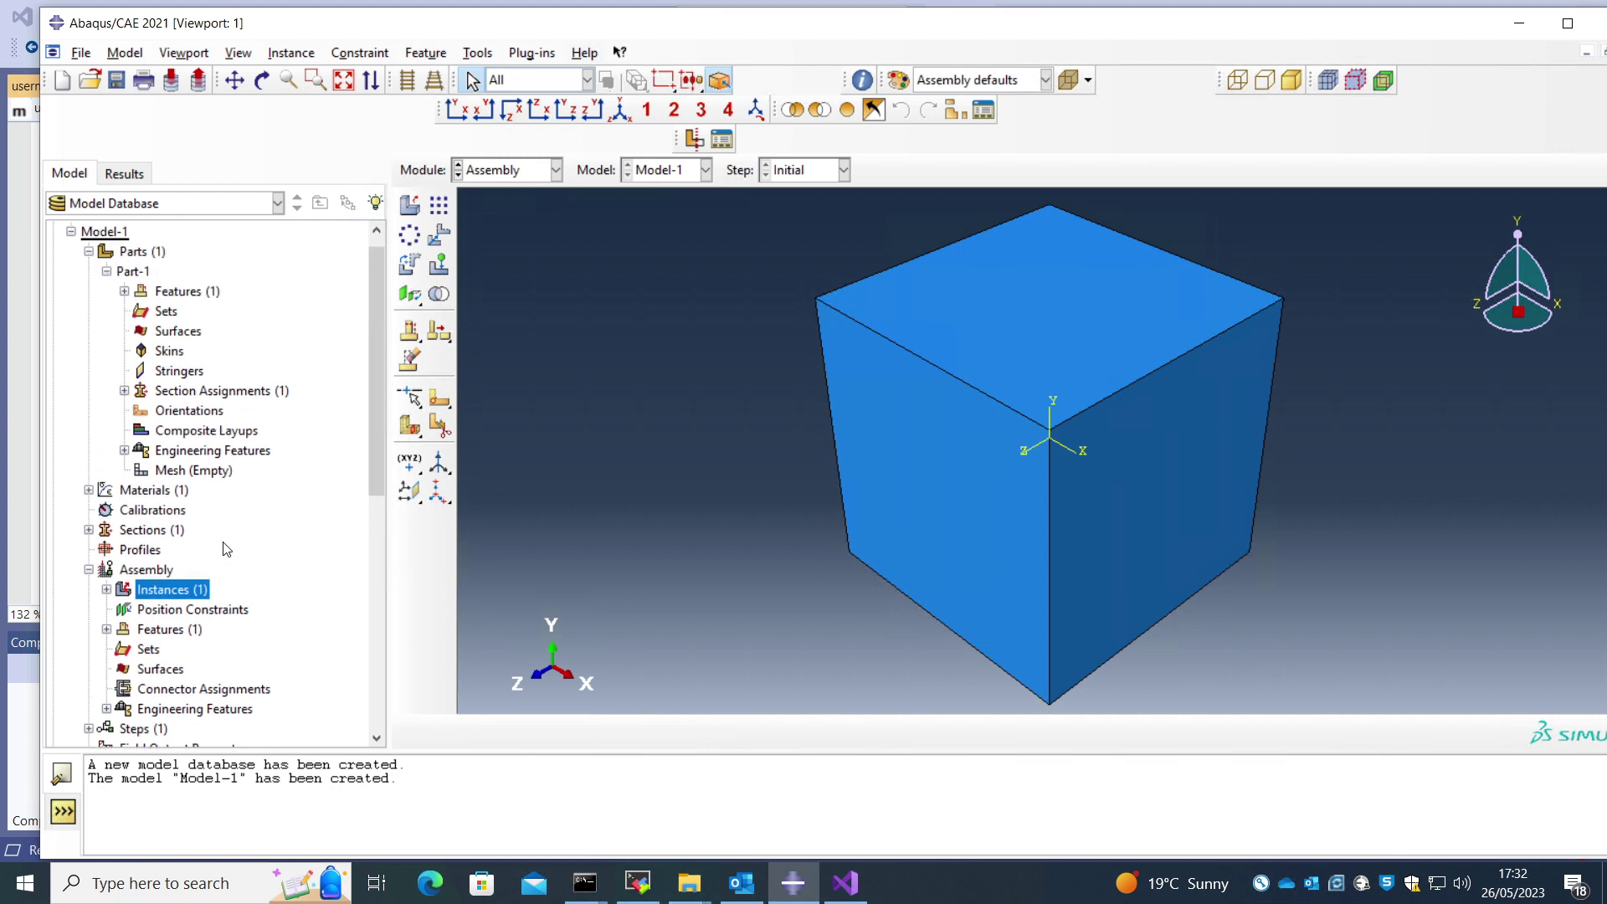
scroll(226, 549, "down", 3)
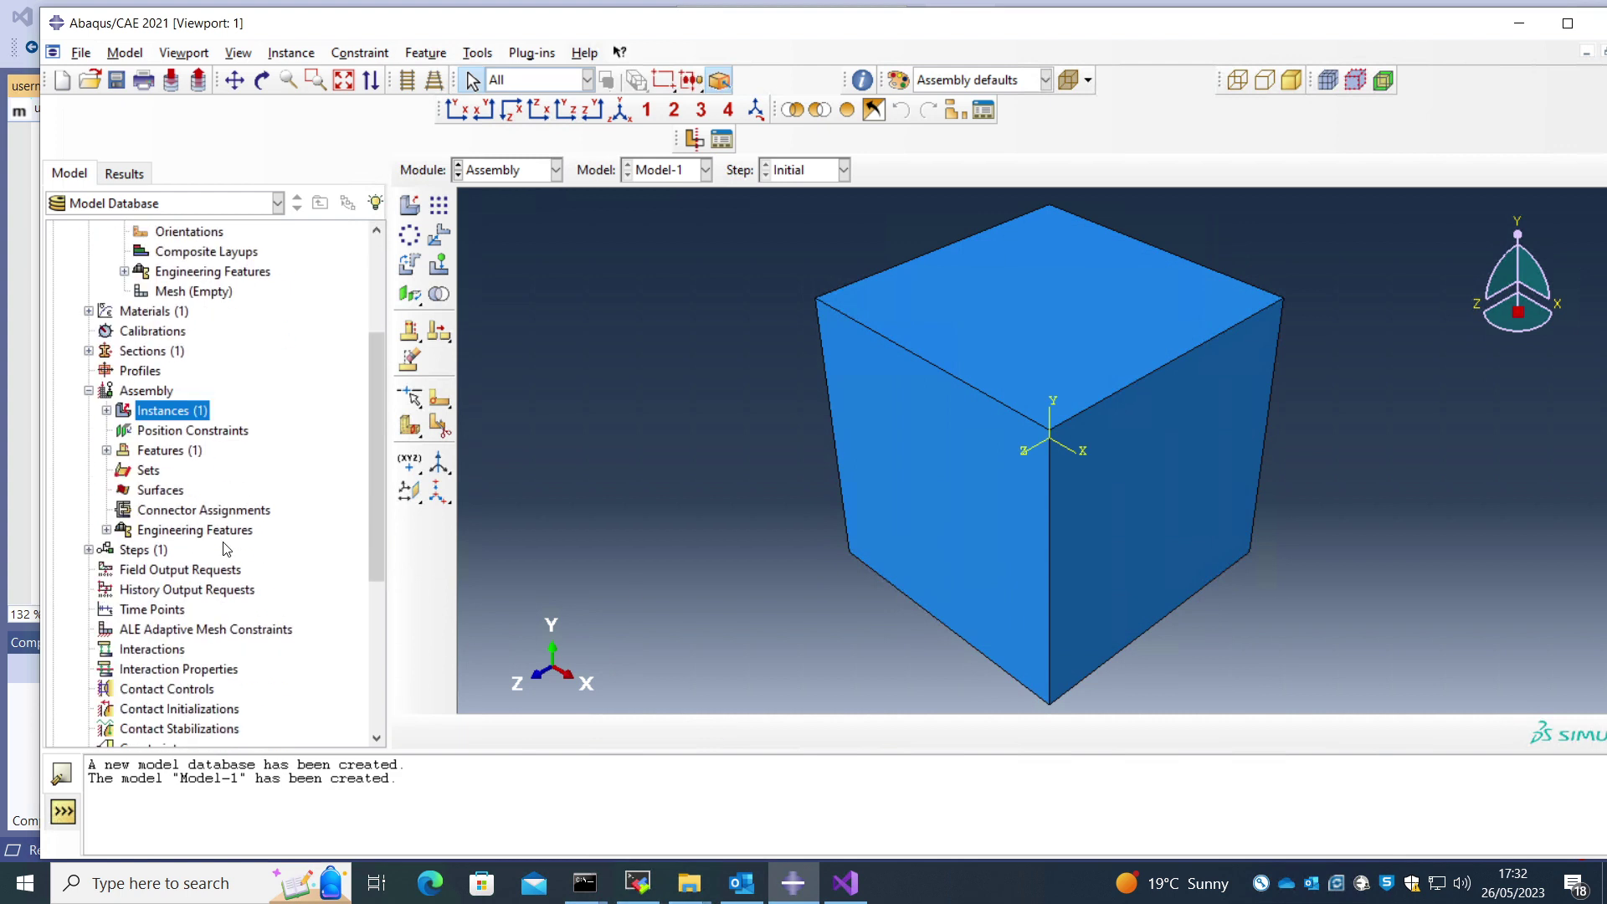
Step: Create Static, General Step-1 with Nlgeom on and an initial increment of 0.01
right_click(140, 550)
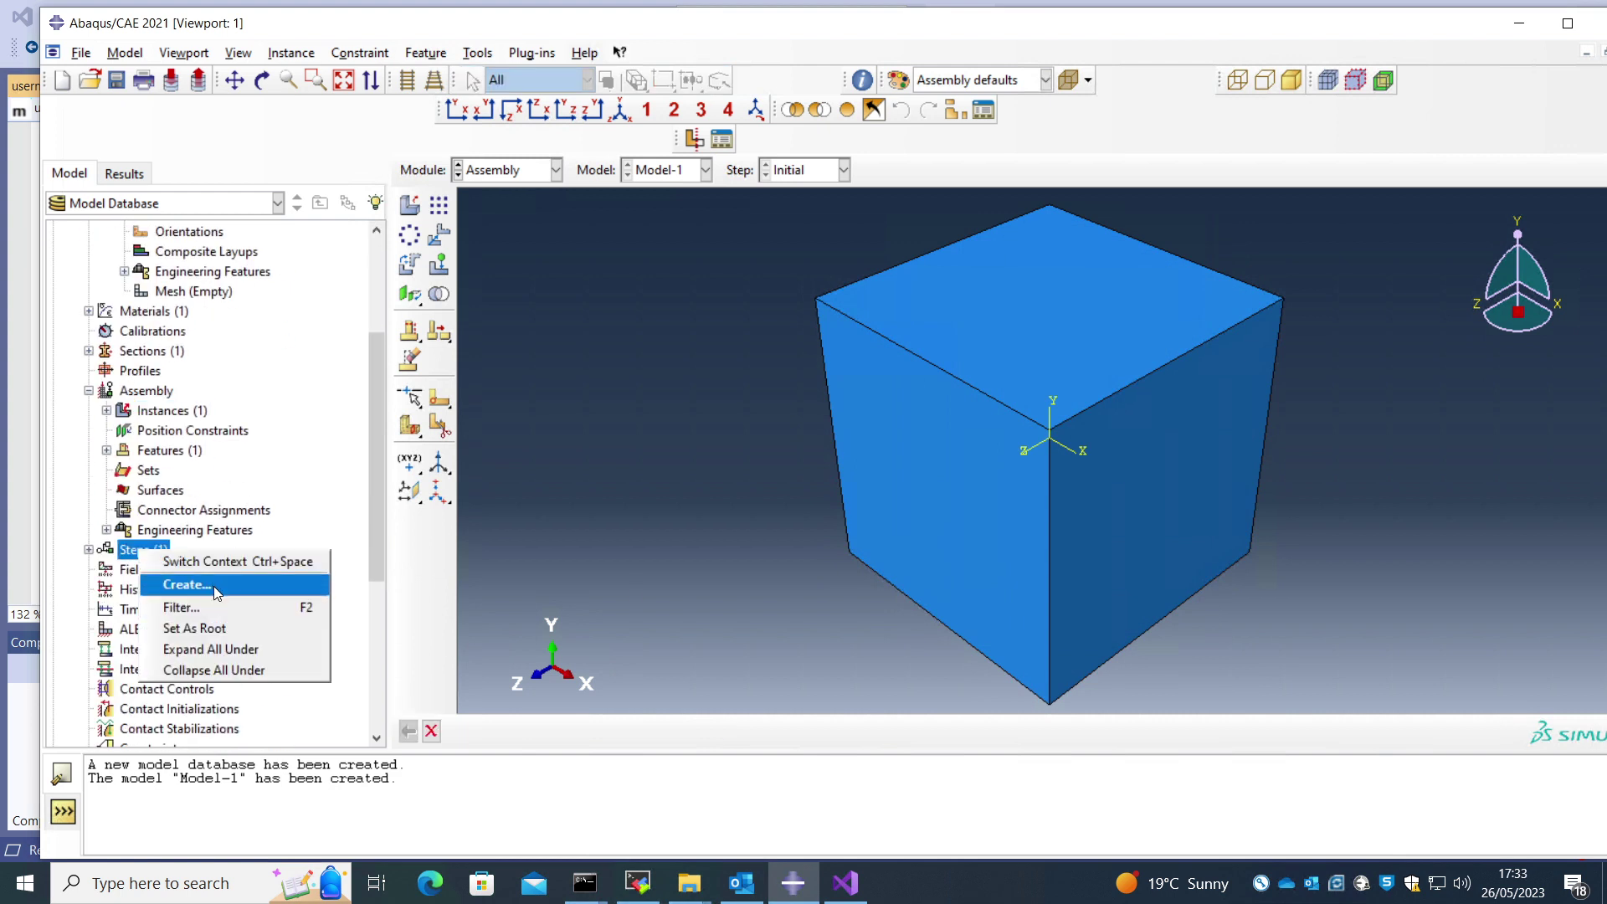
left_click(168, 586)
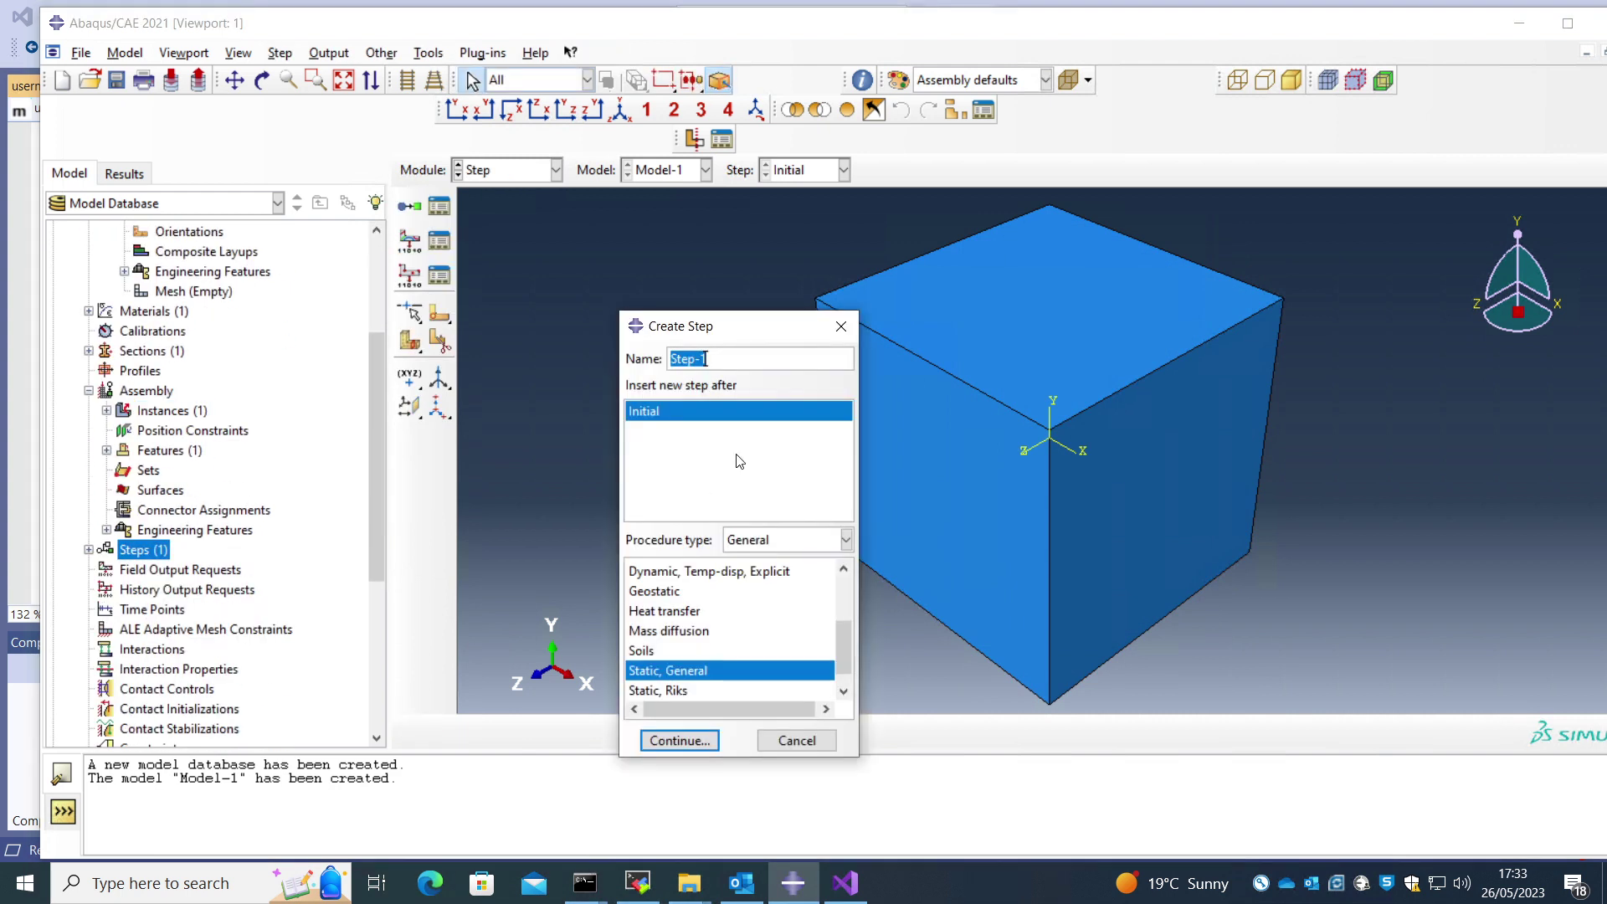
left_click(693, 744)
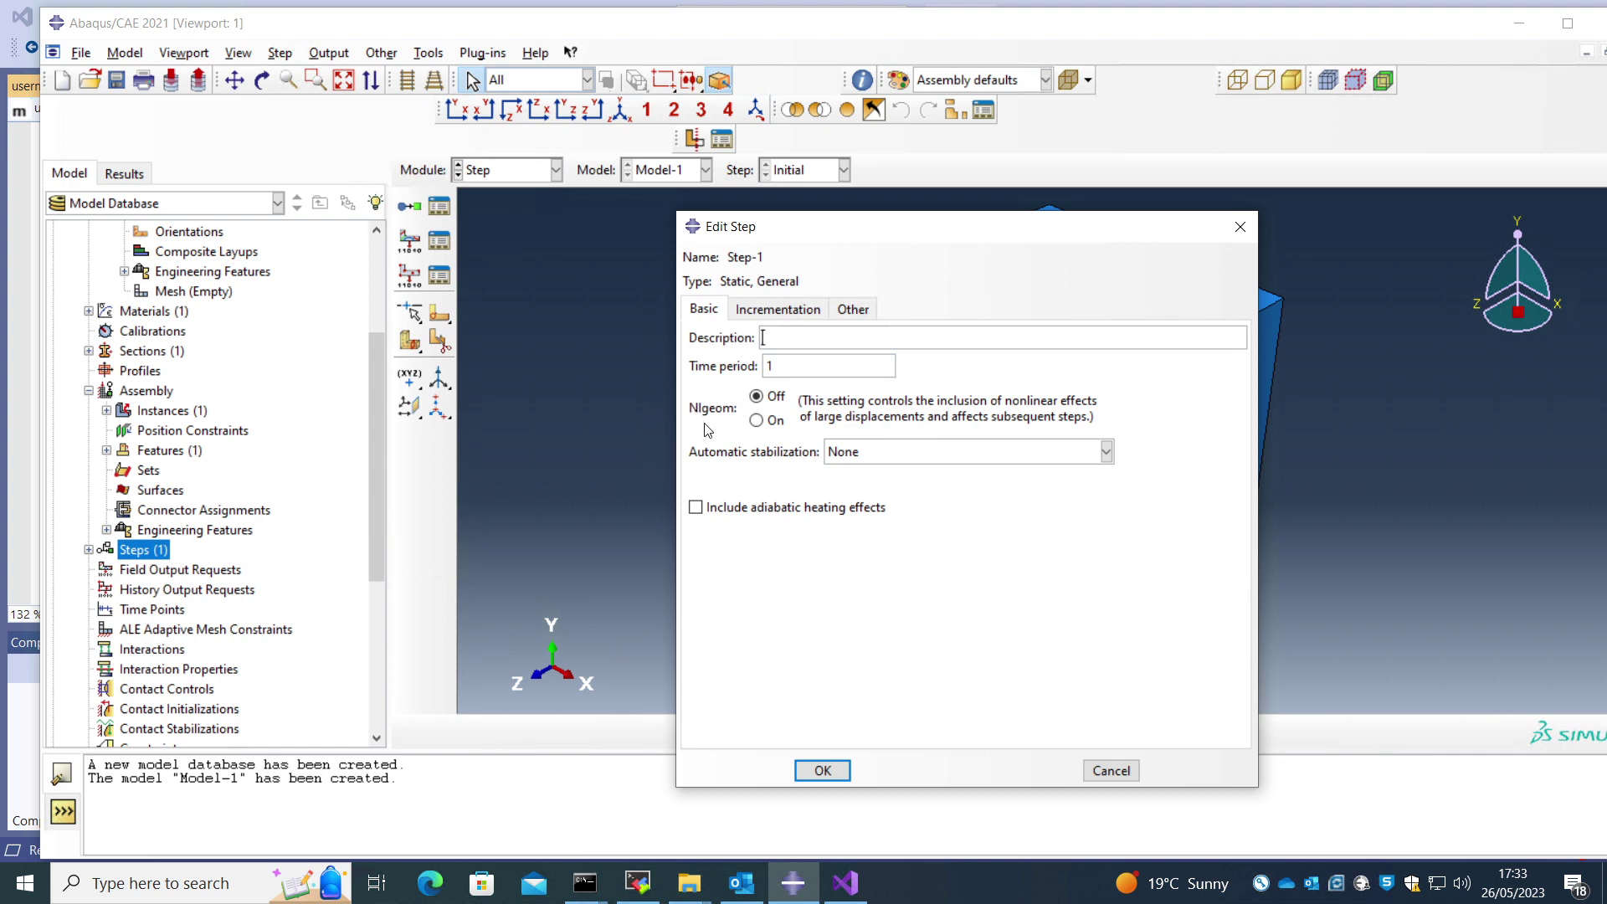
left_click(758, 421)
left_click(777, 309)
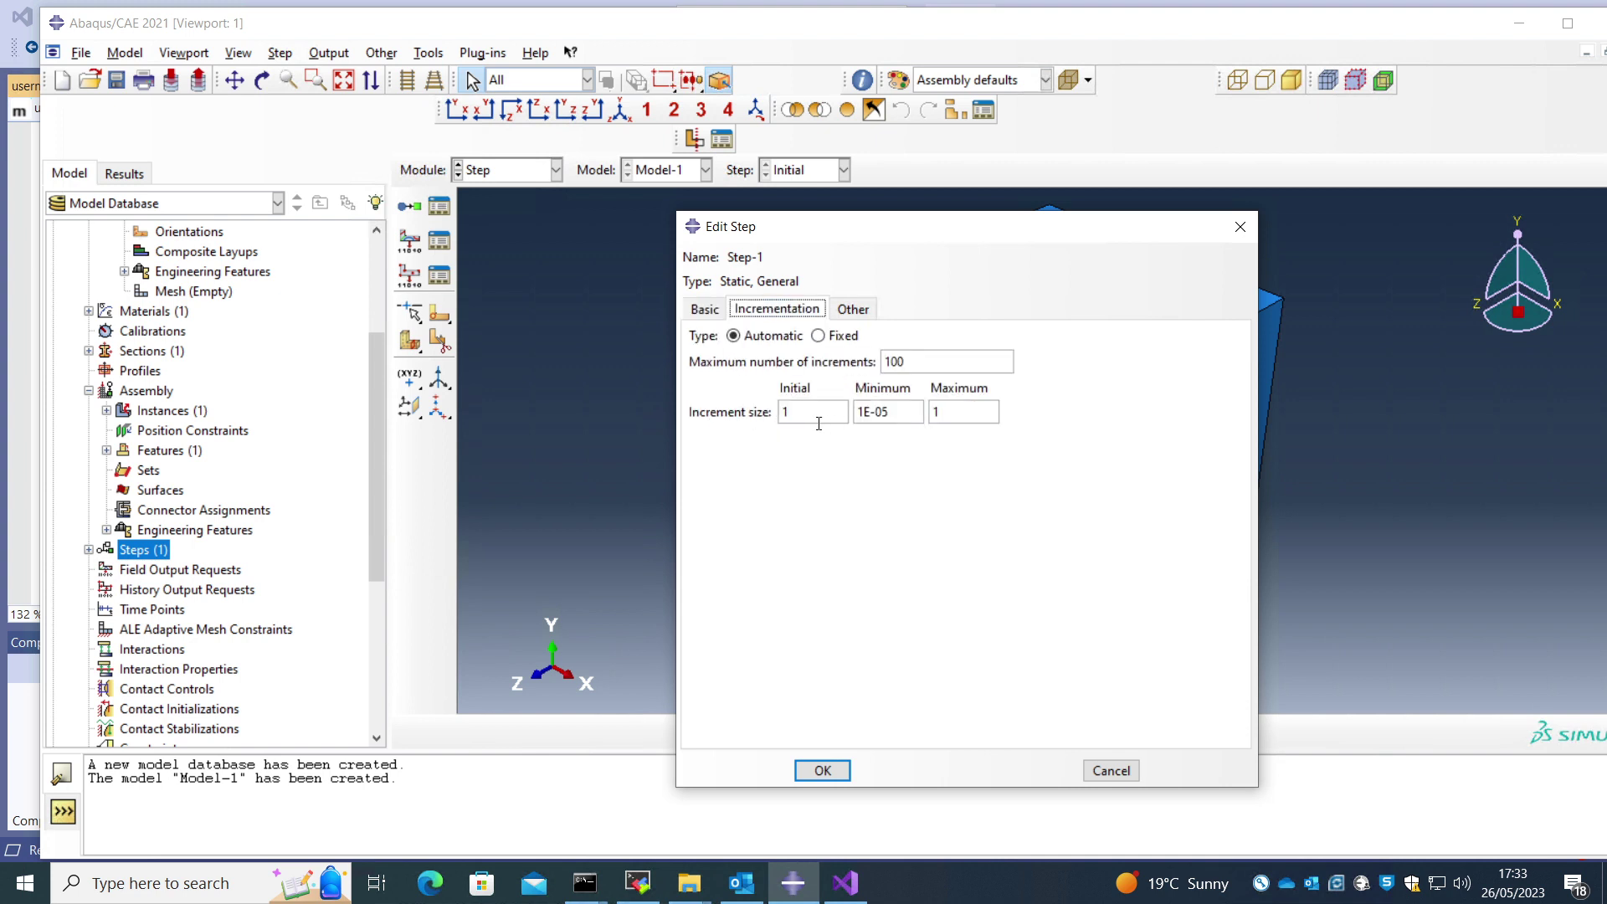
type("0.01")
left_click(822, 770)
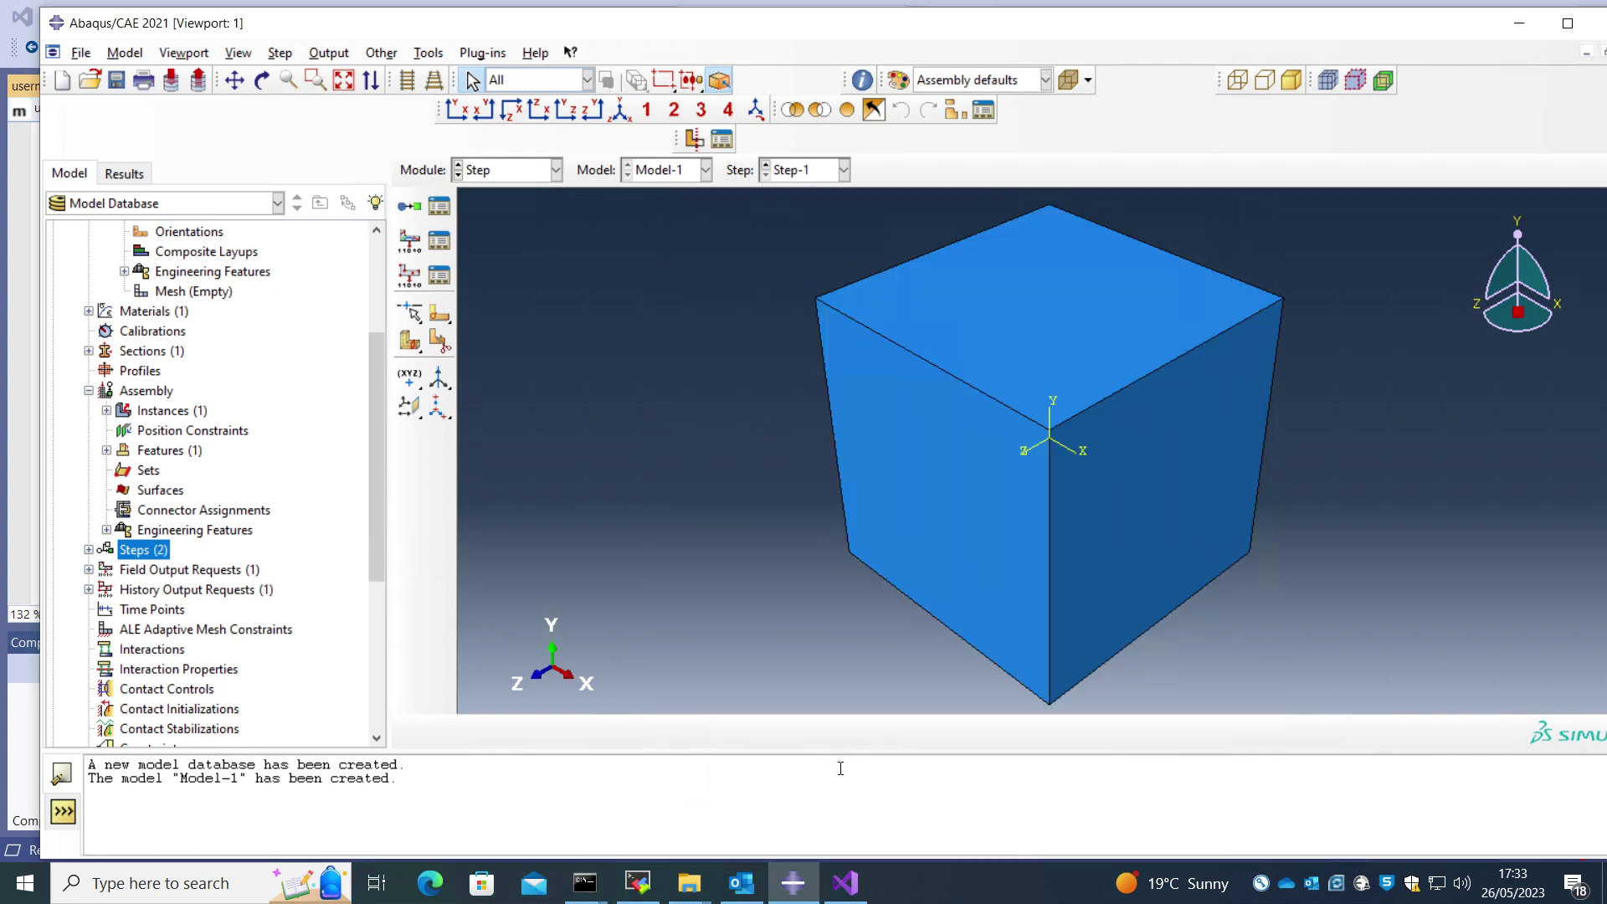
scroll(232, 506, "down", 3)
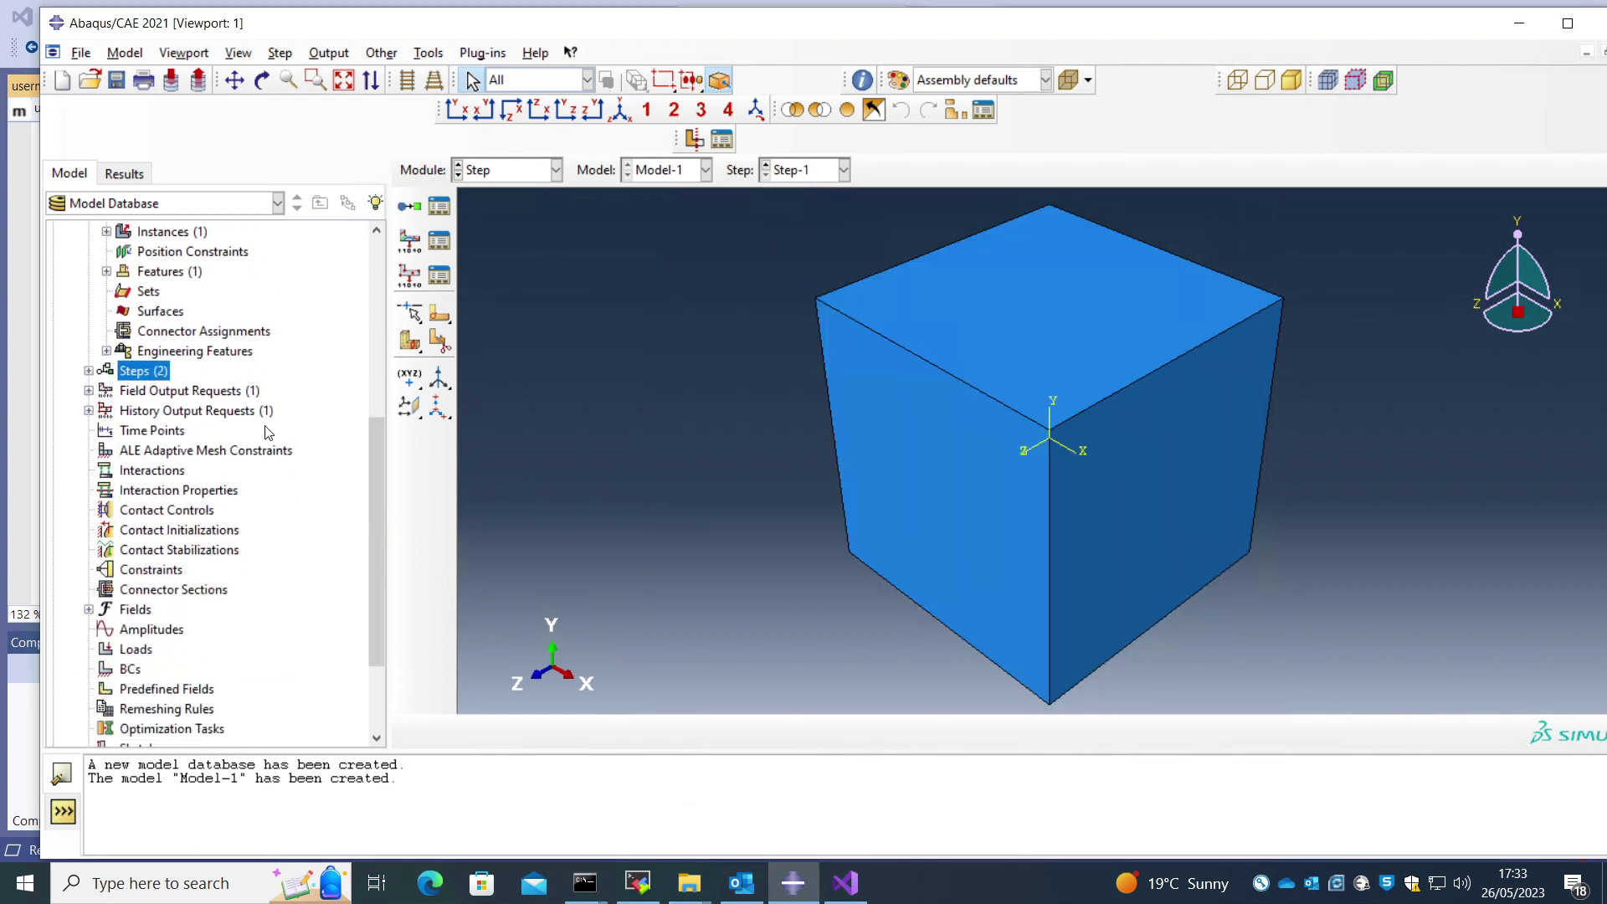
Step: Switch to the Mesh module and target Part-1 instead of the dependent assembly instance
left_click(489, 176)
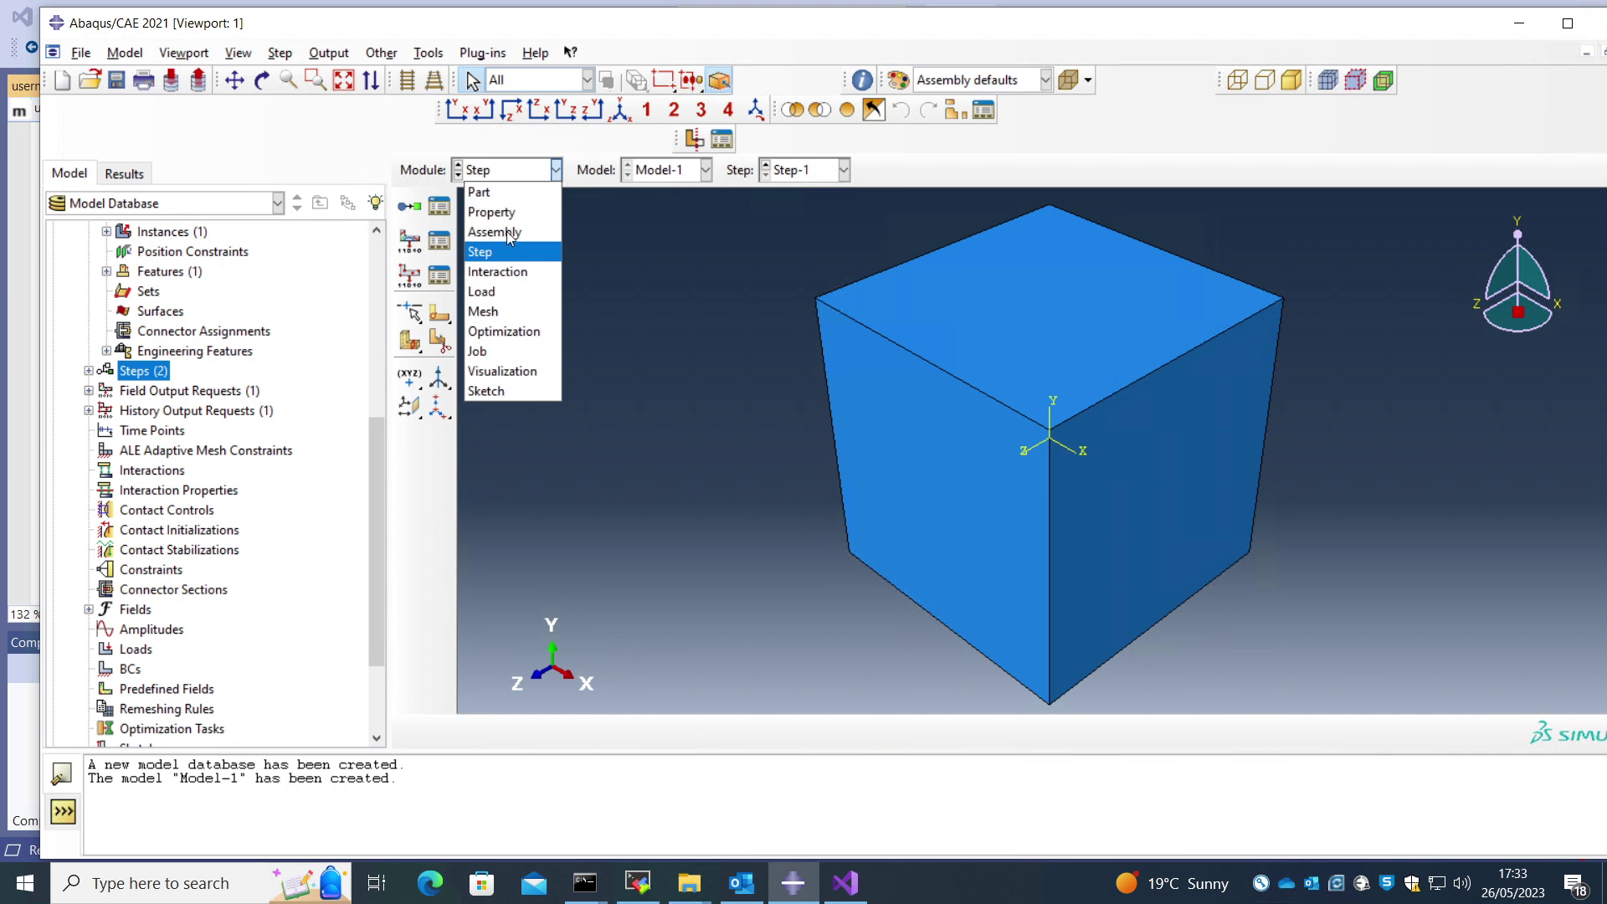
left_click(503, 310)
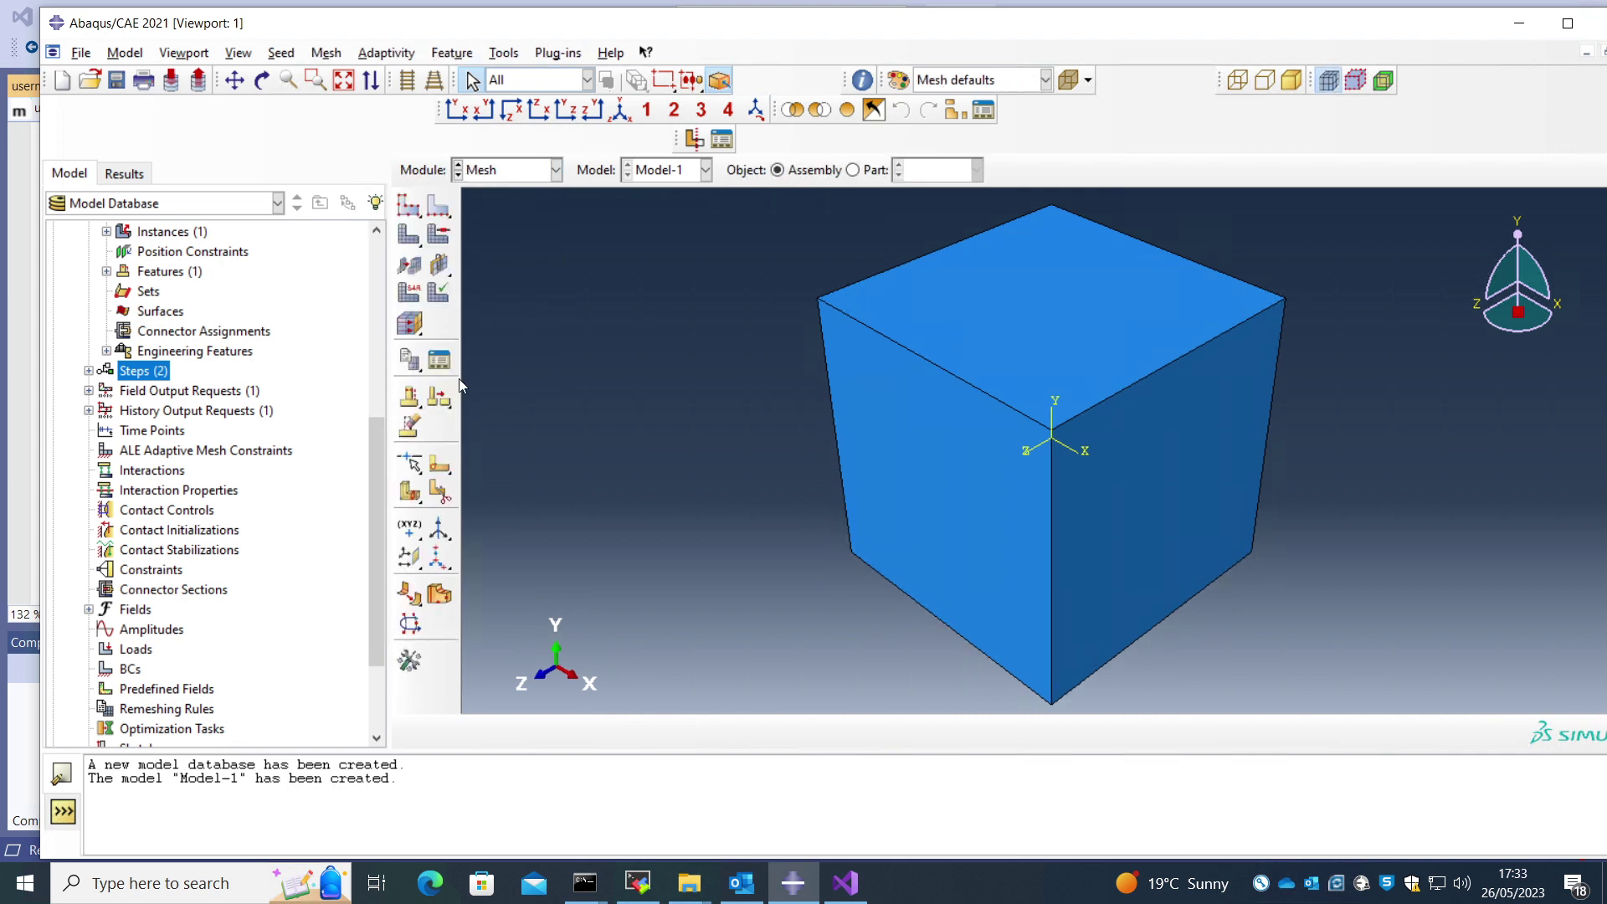
left_click(408, 205)
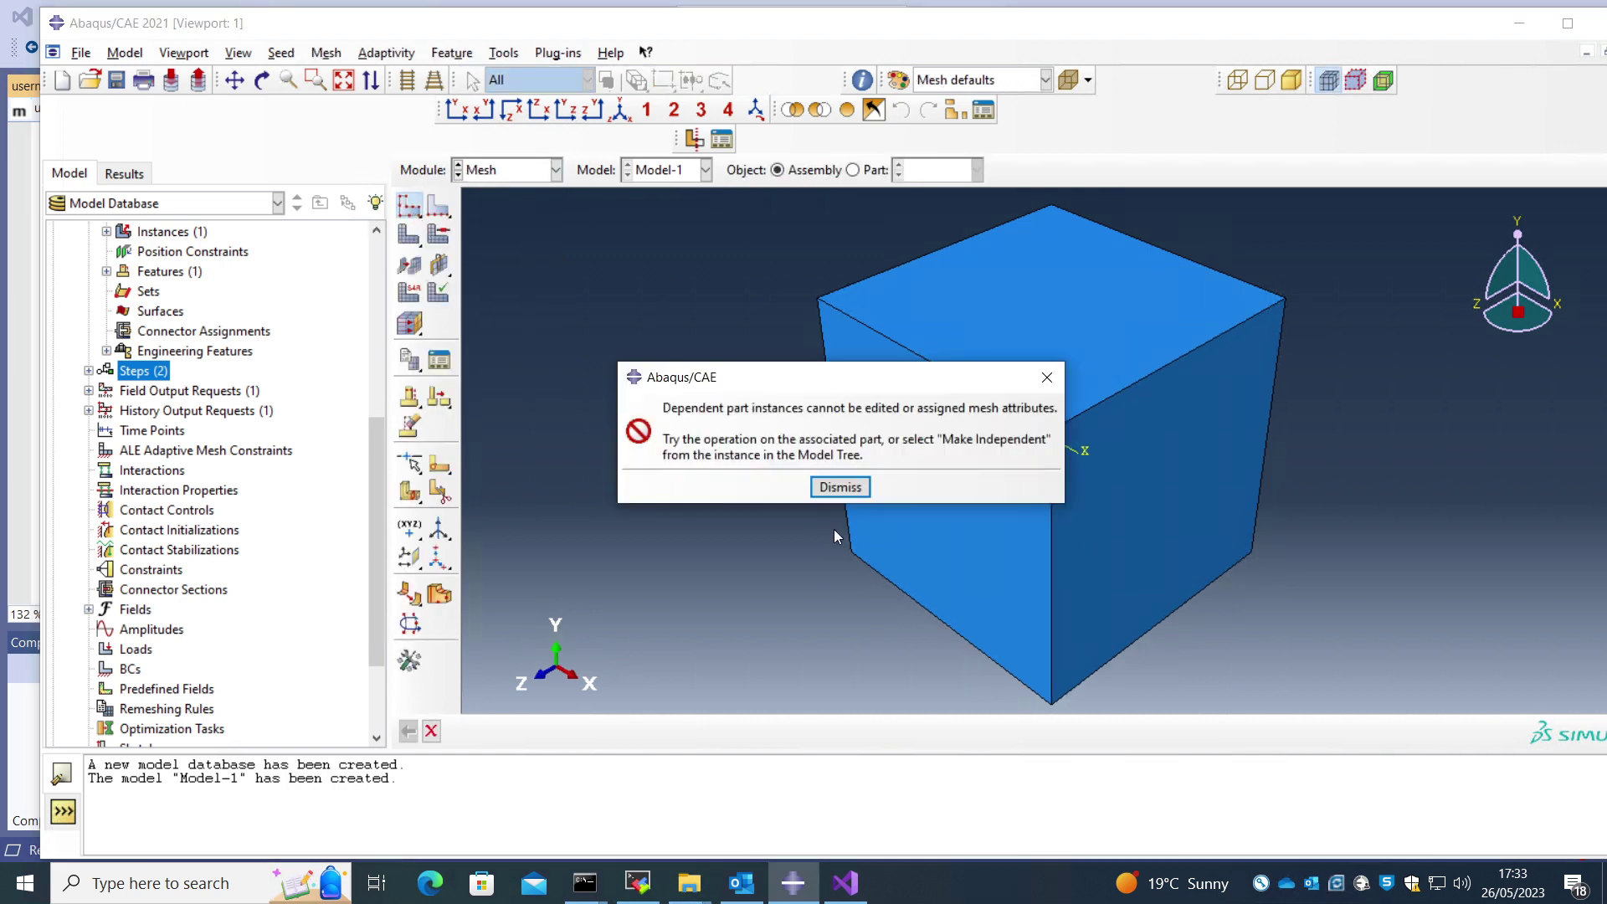
left_click(840, 486)
left_click(852, 170)
Step: Seed Part-1 with global size 0.5 and mesh the cube into 8 elements
left_click(408, 205)
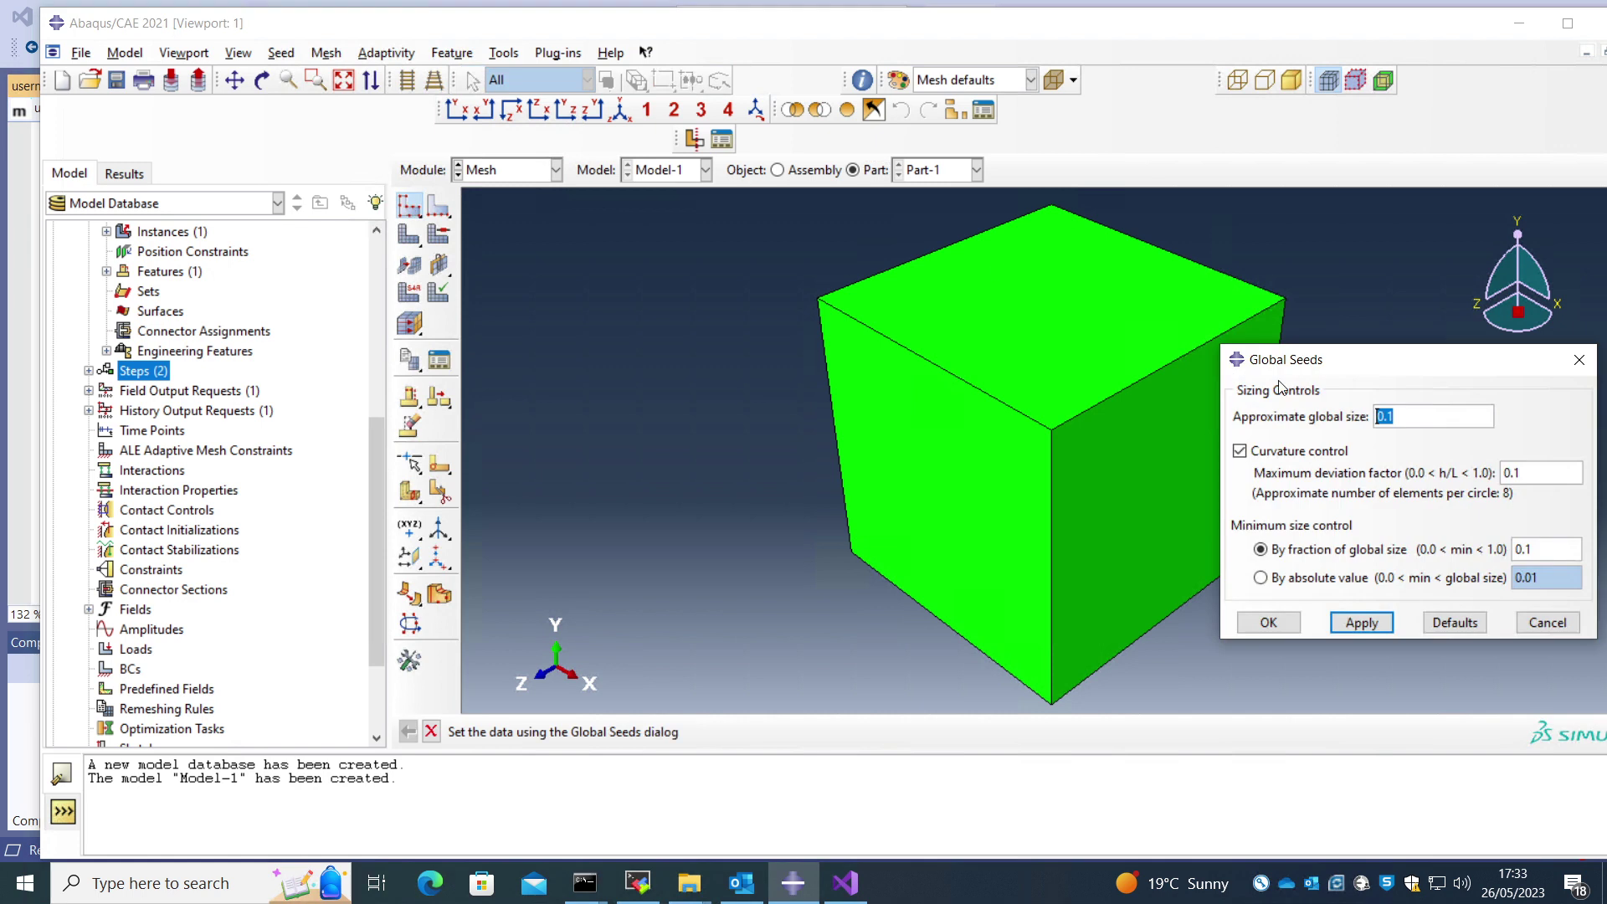
left_click(1420, 409)
type("5")
left_click(1269, 623)
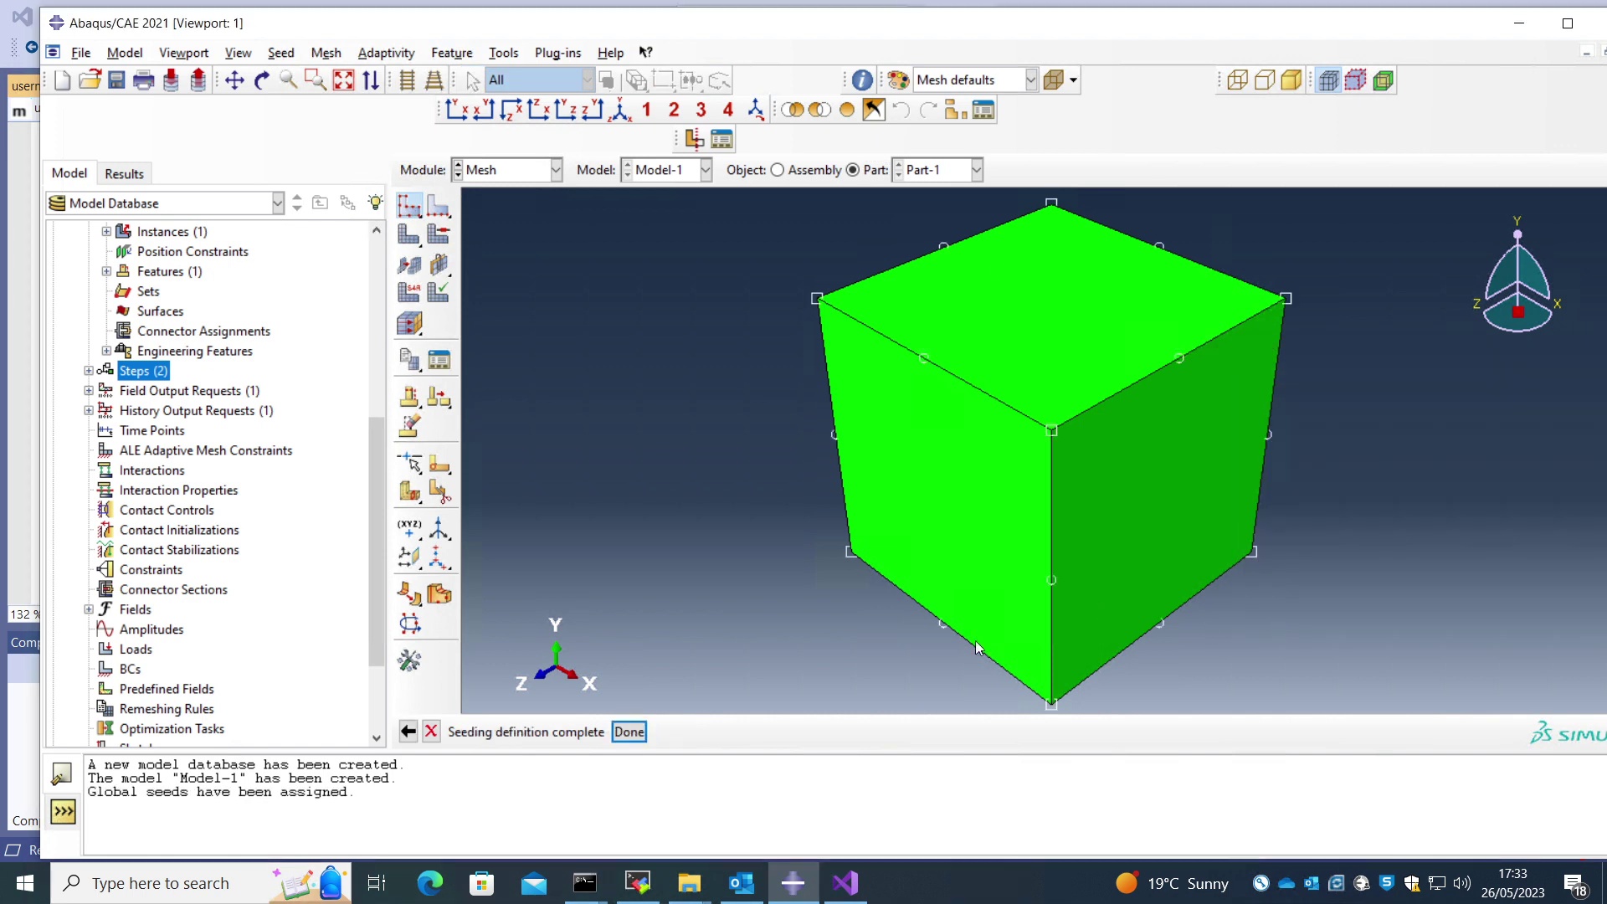
left_click(630, 733)
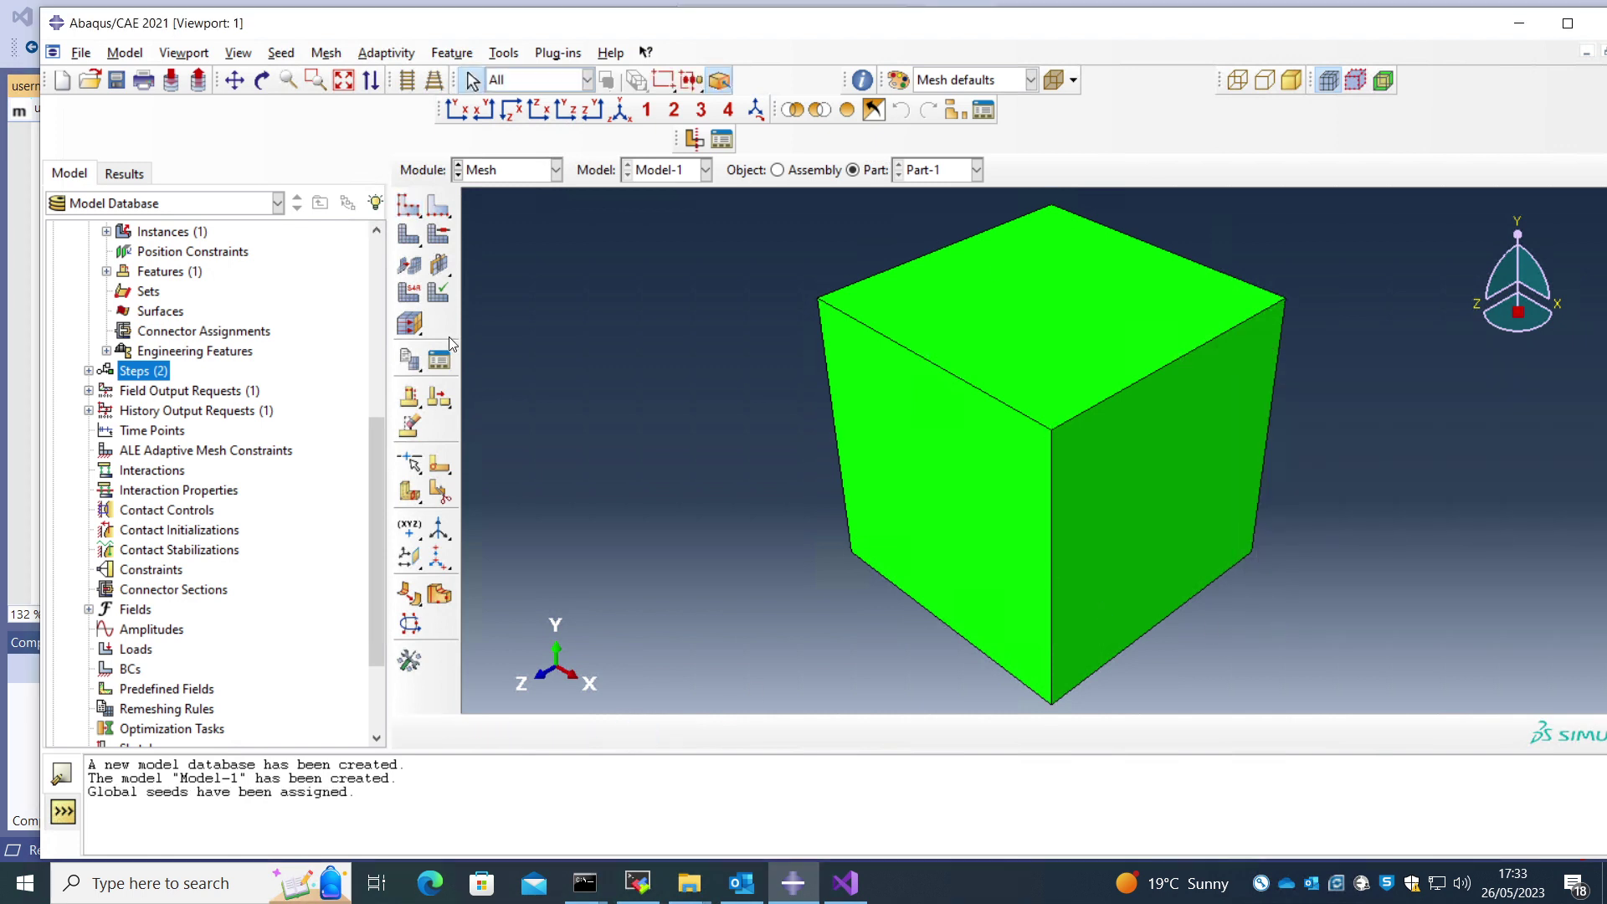
left_click(409, 236)
left_click(584, 733)
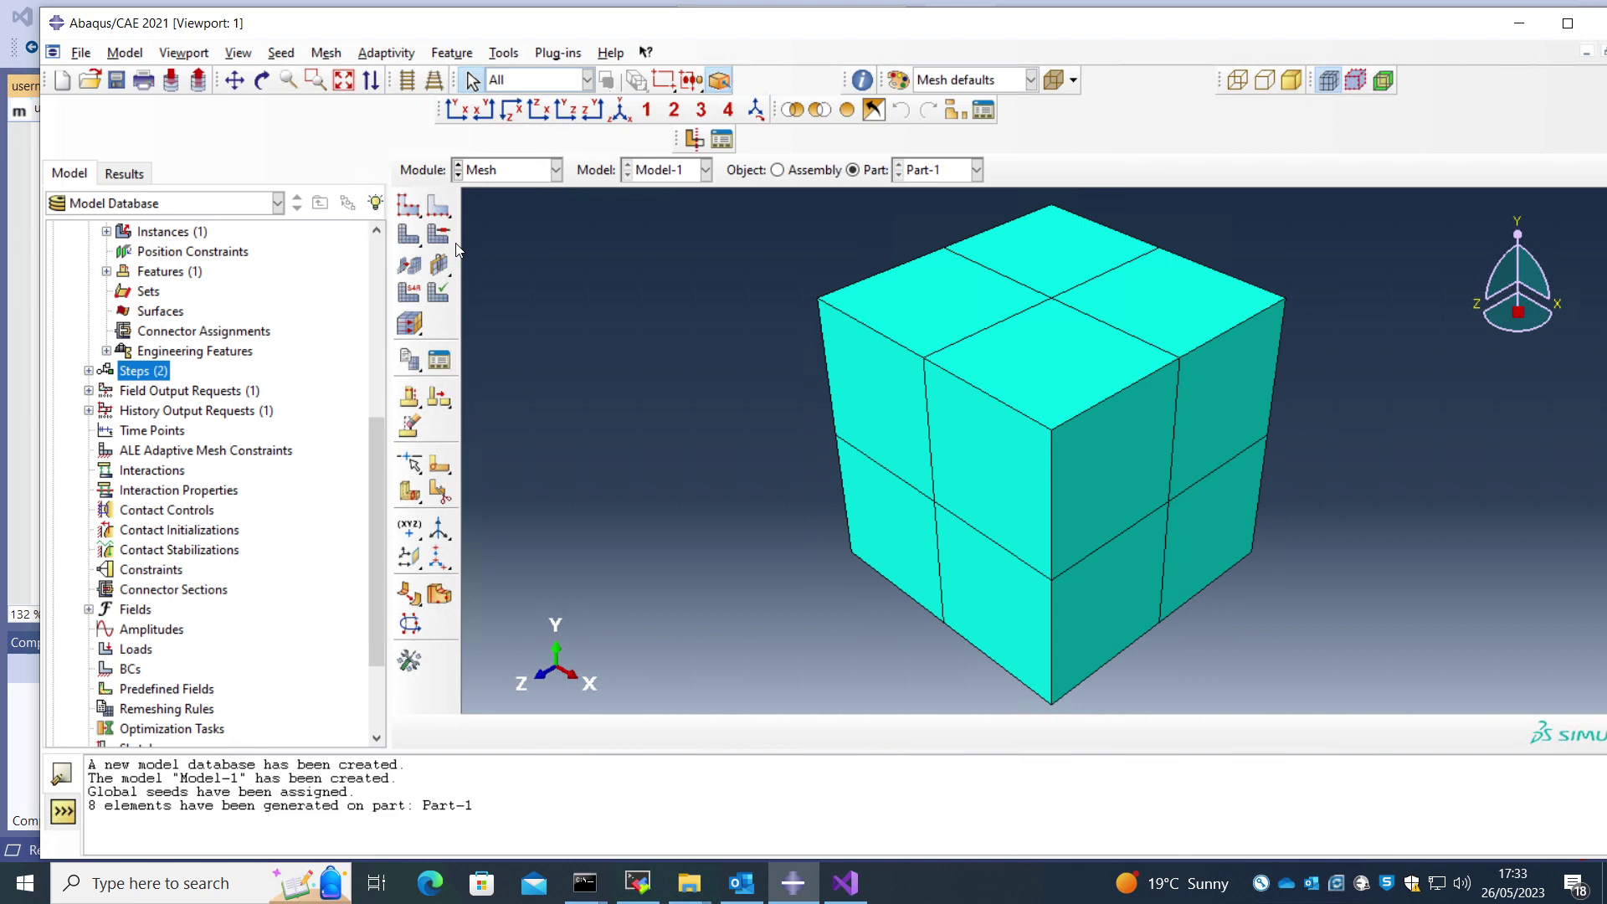
Step: Turn off reduced integration so Part-1 uses C3D8 full-integration brick elements
left_click(410, 300)
left_click_drag(500, 179, 433, 171)
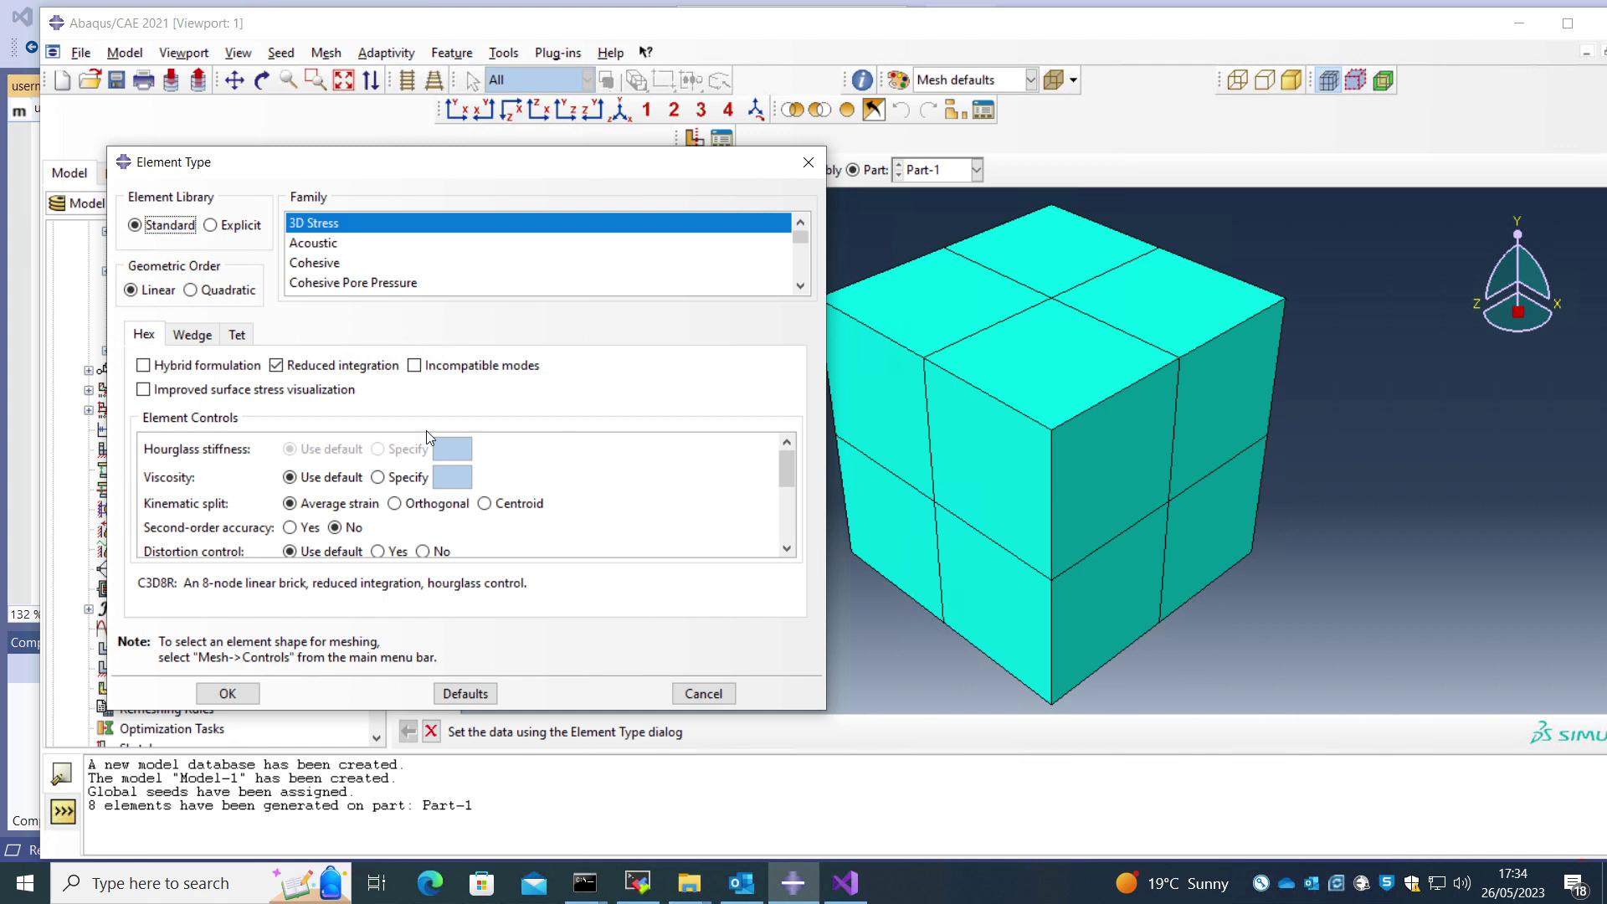
left_click(277, 366)
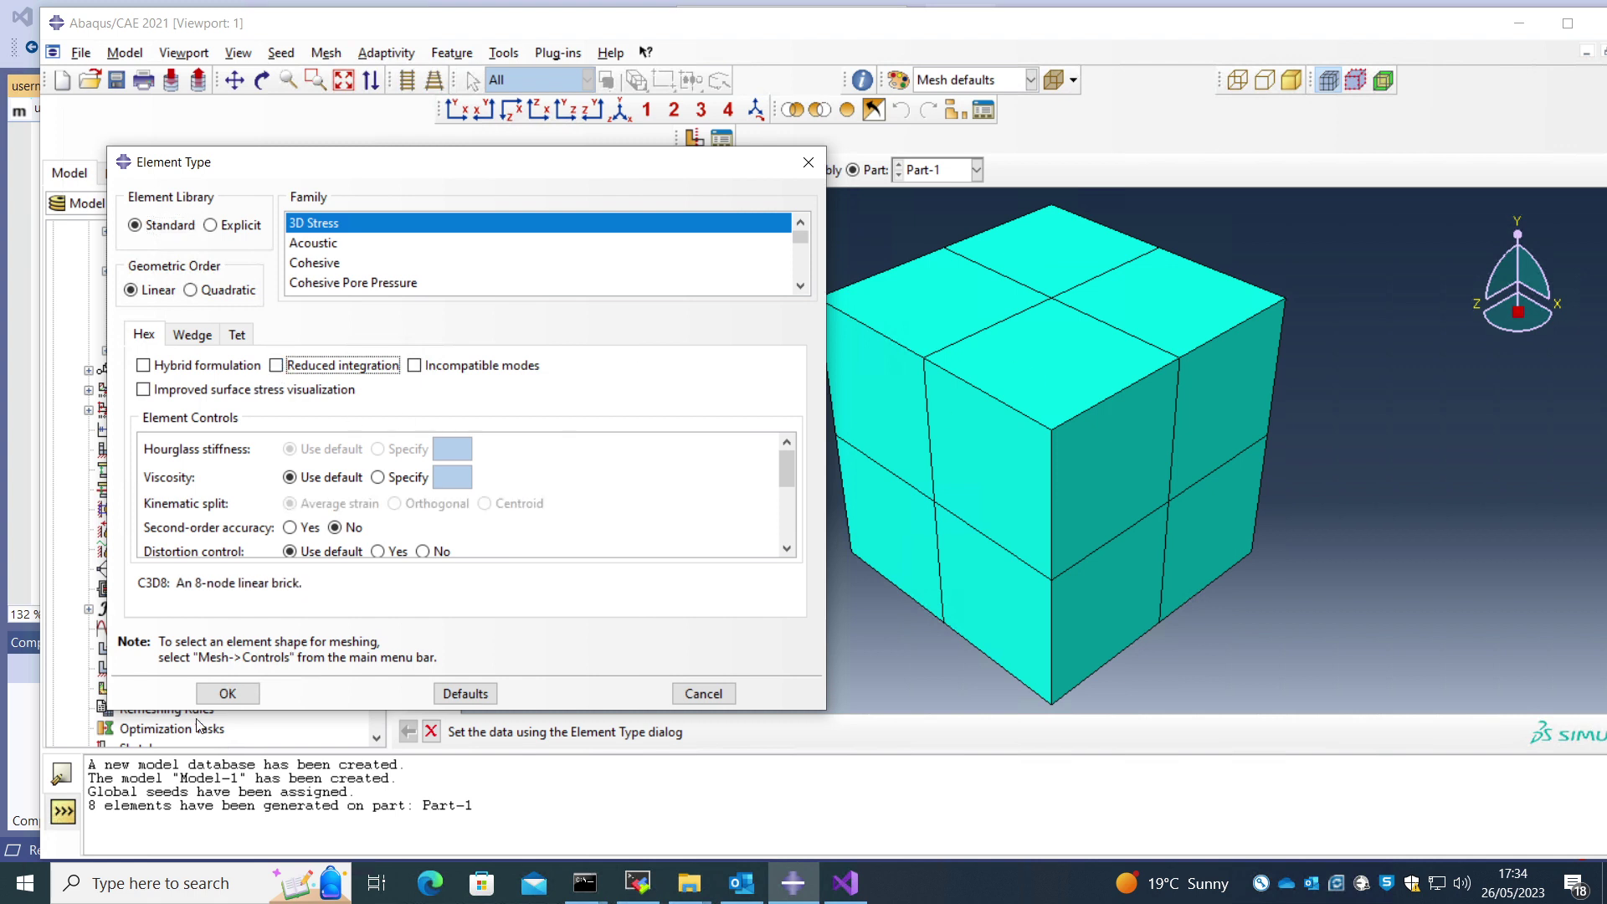
left_click(226, 693)
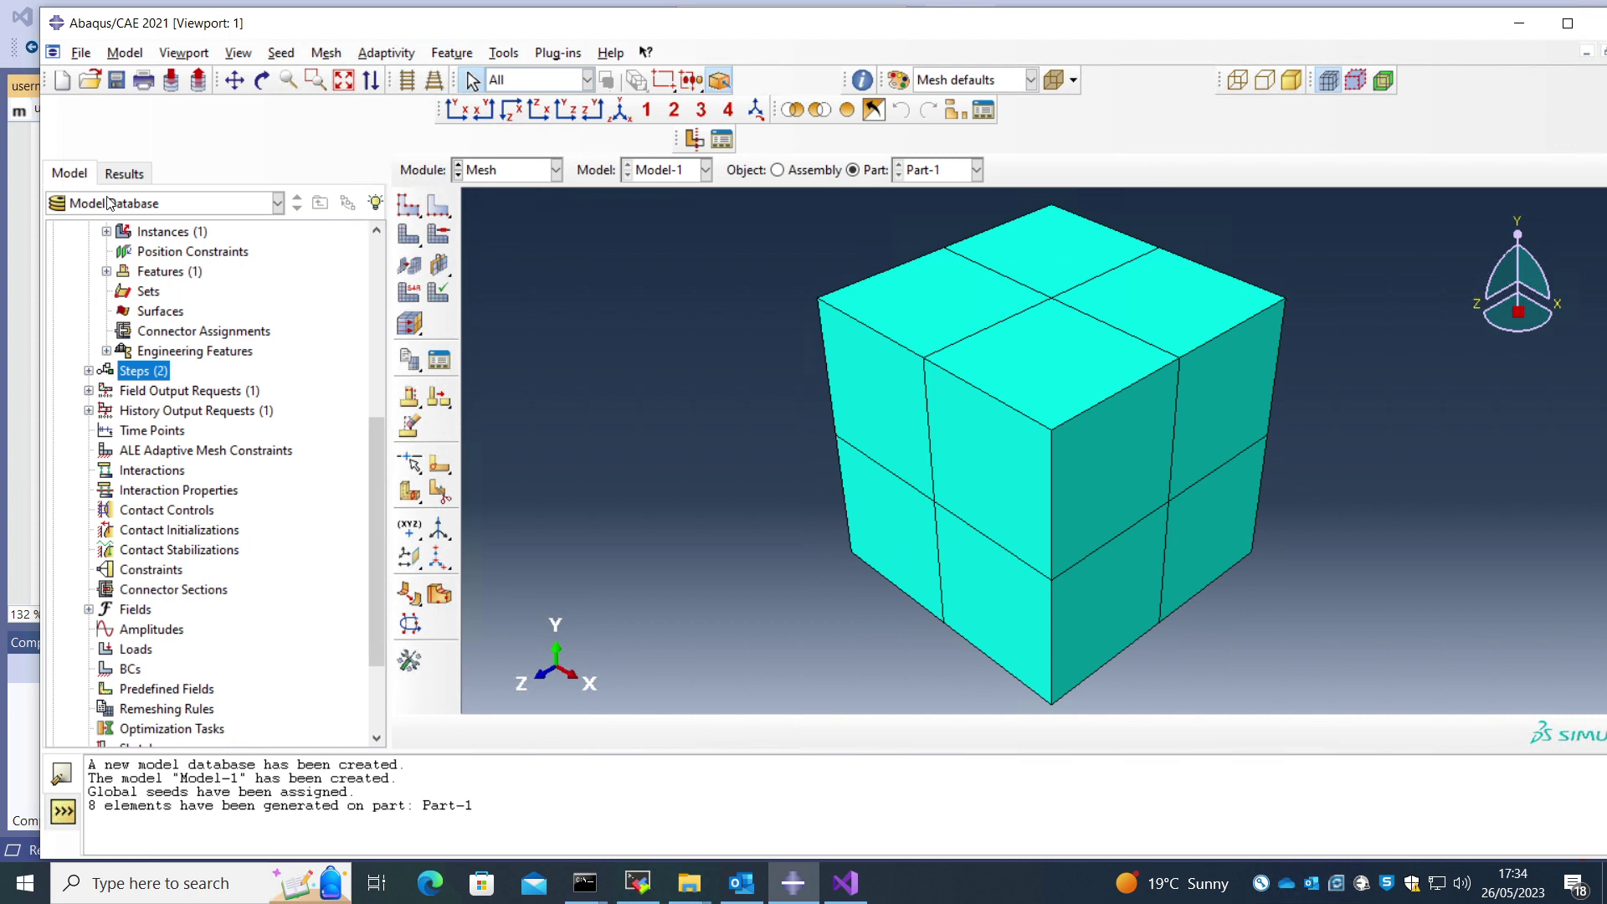
scroll(159, 419, "down", 2)
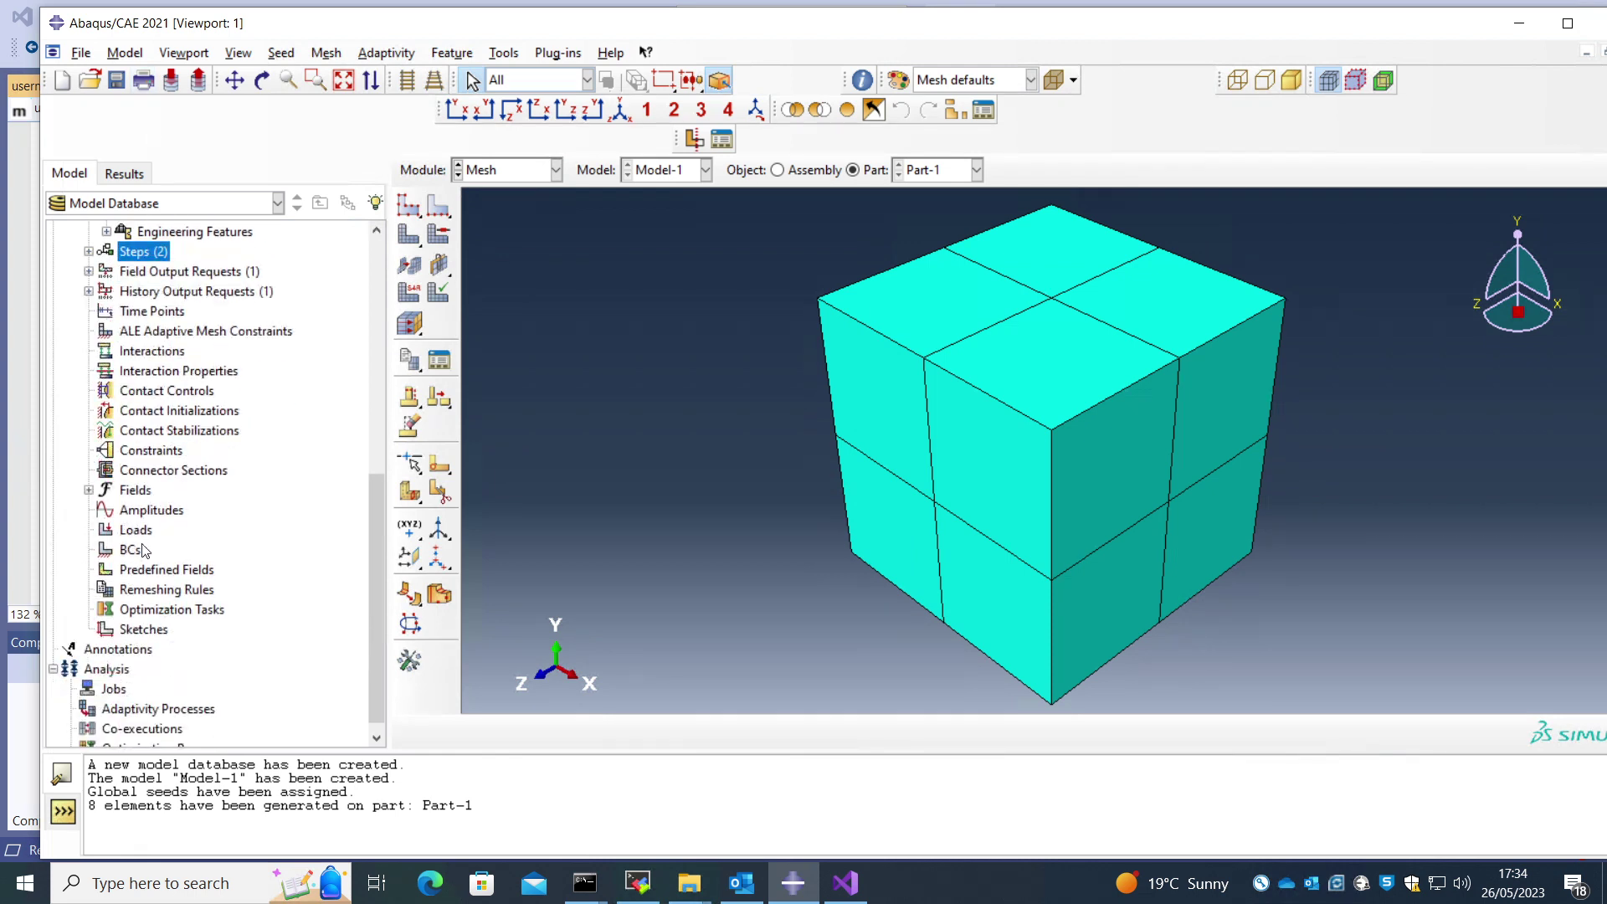
Step: Create an XSYMM symmetry boundary condition on the cube's top face in the Initial step
right_click(143, 549)
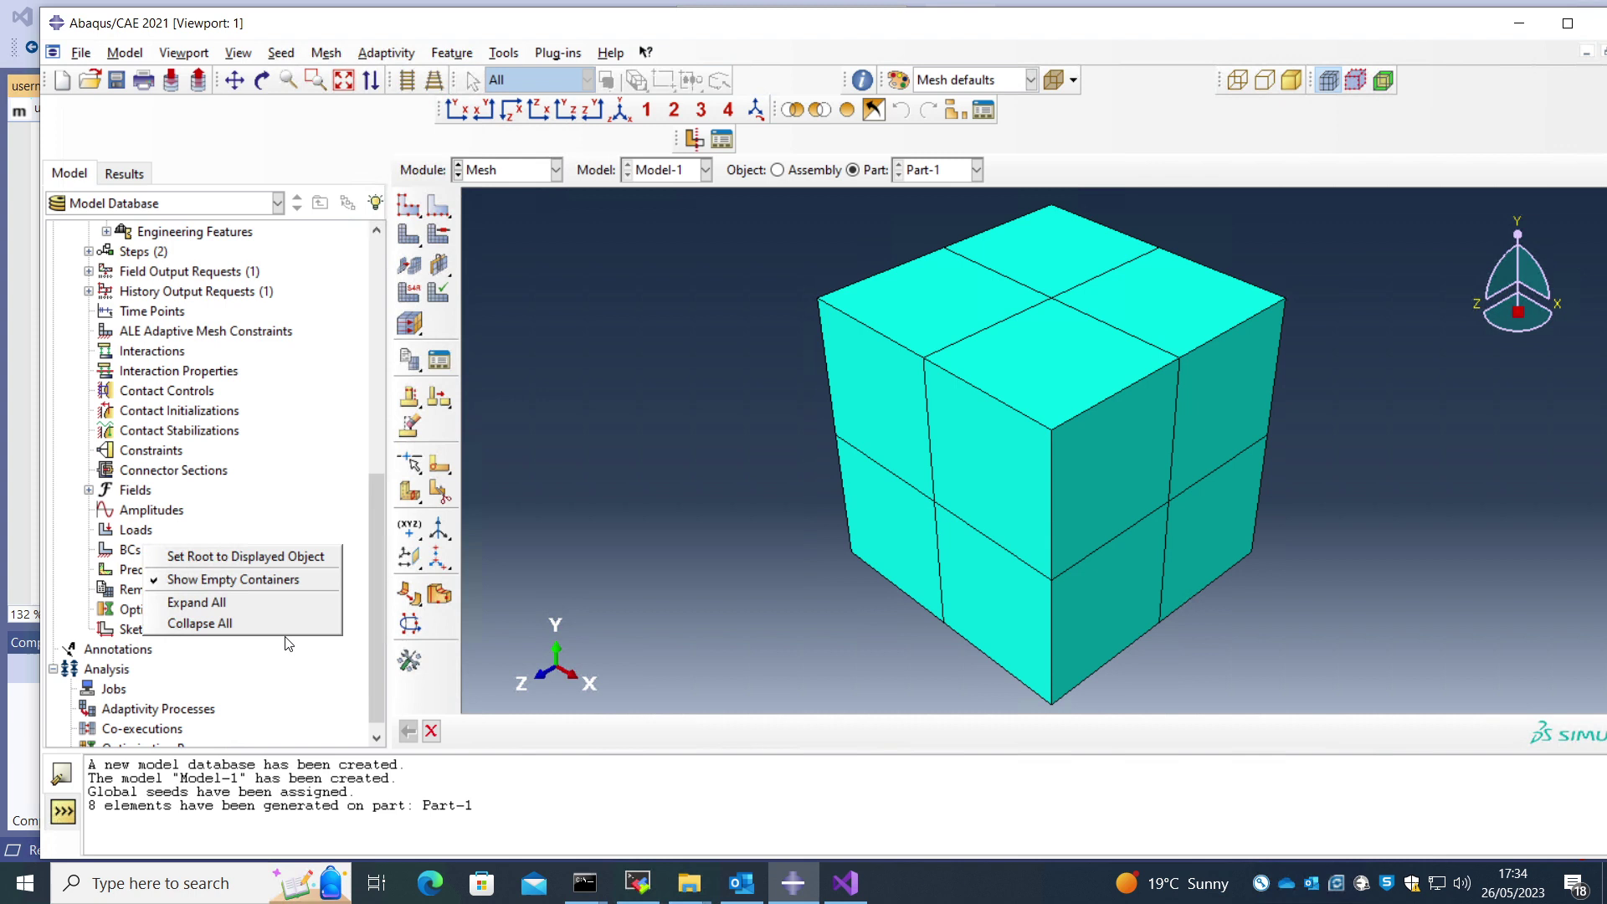
left_click(299, 677)
right_click(128, 550)
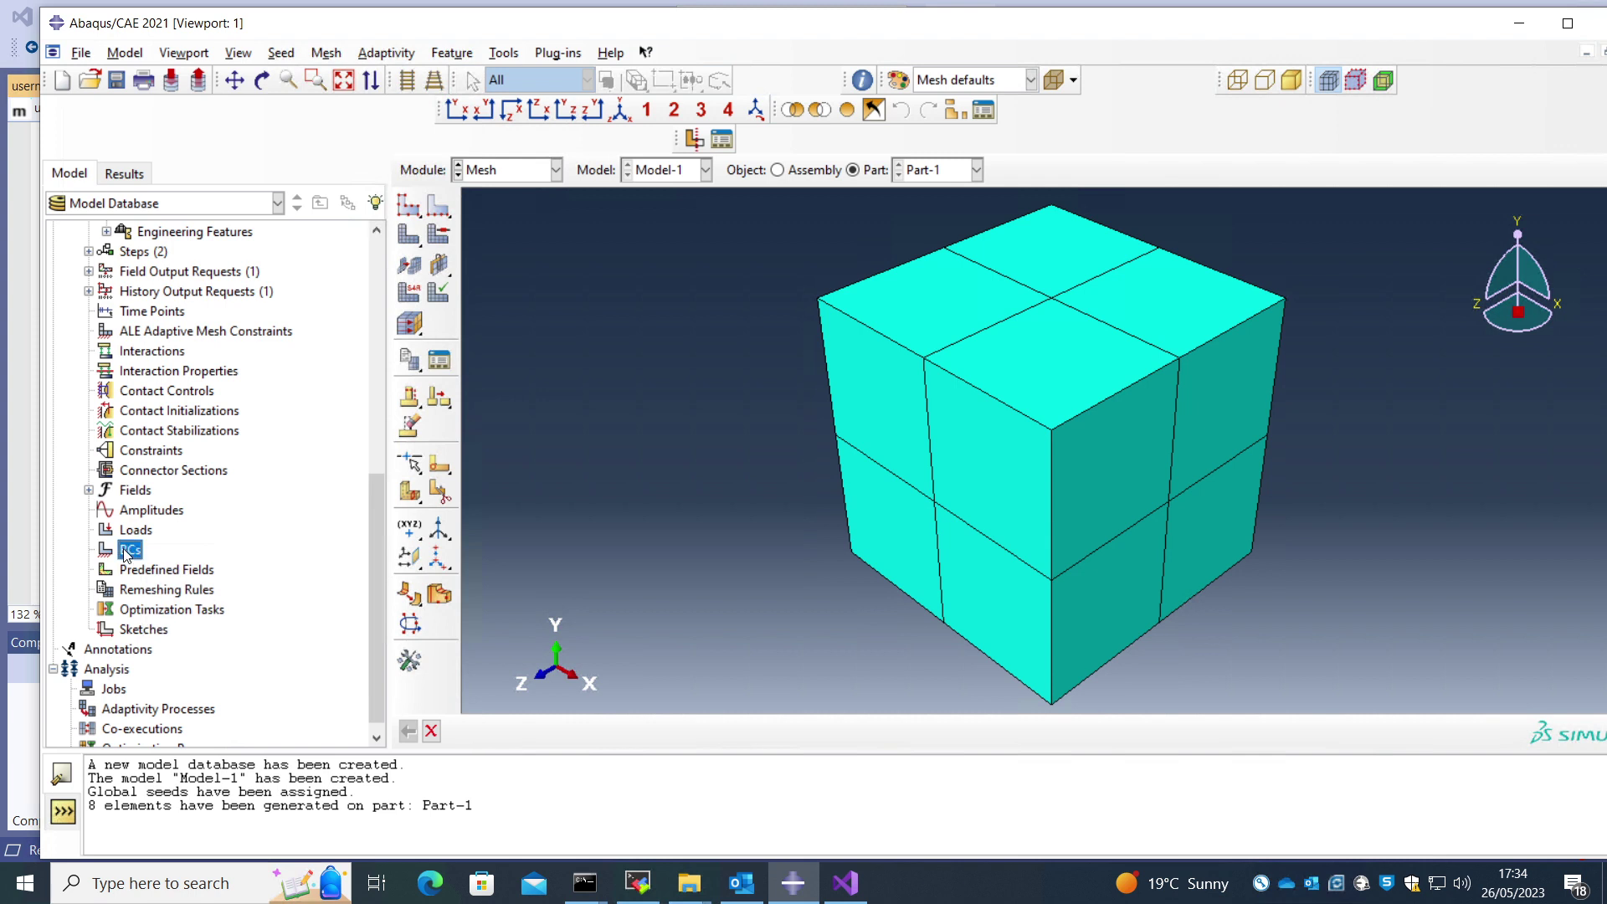
left_click(191, 601)
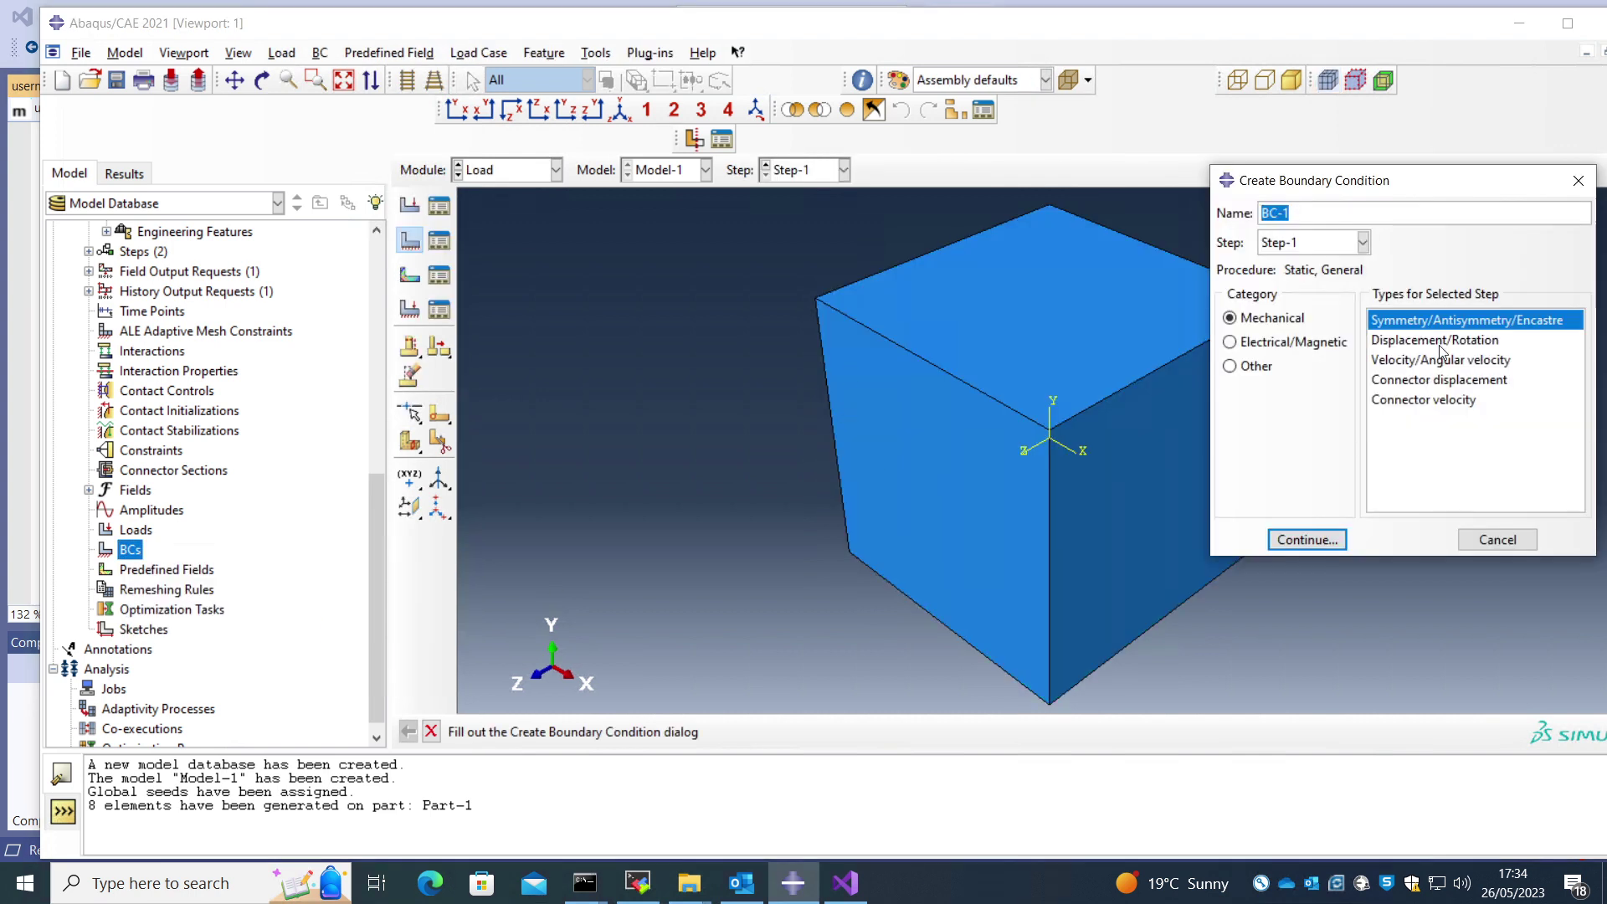
left_click(1310, 245)
left_click(1303, 267)
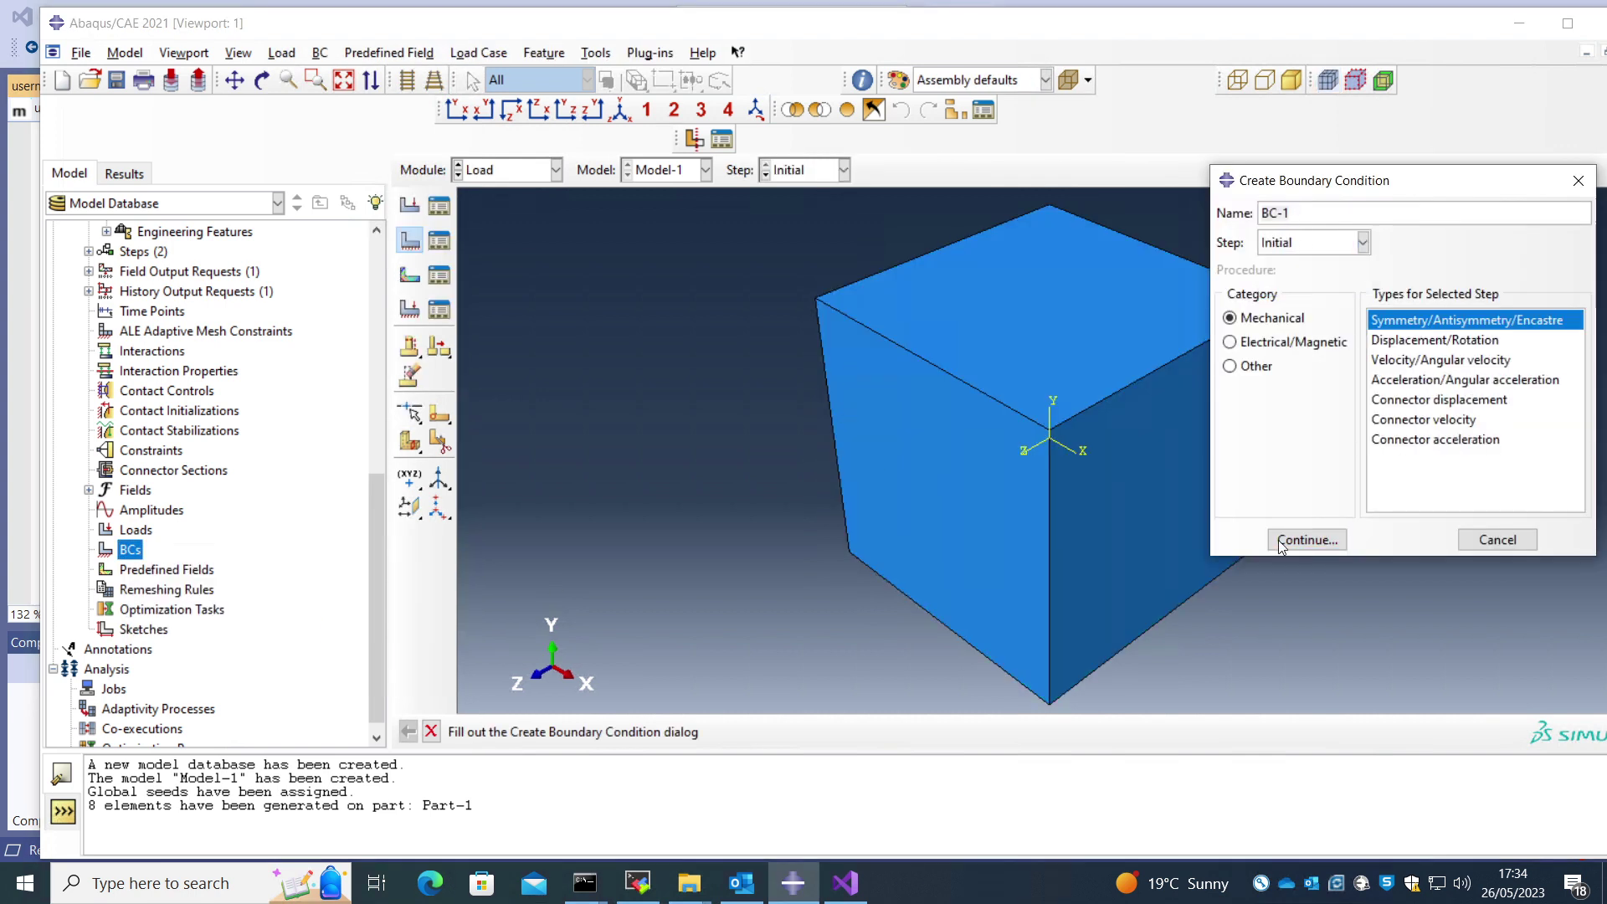
left_click(1302, 544)
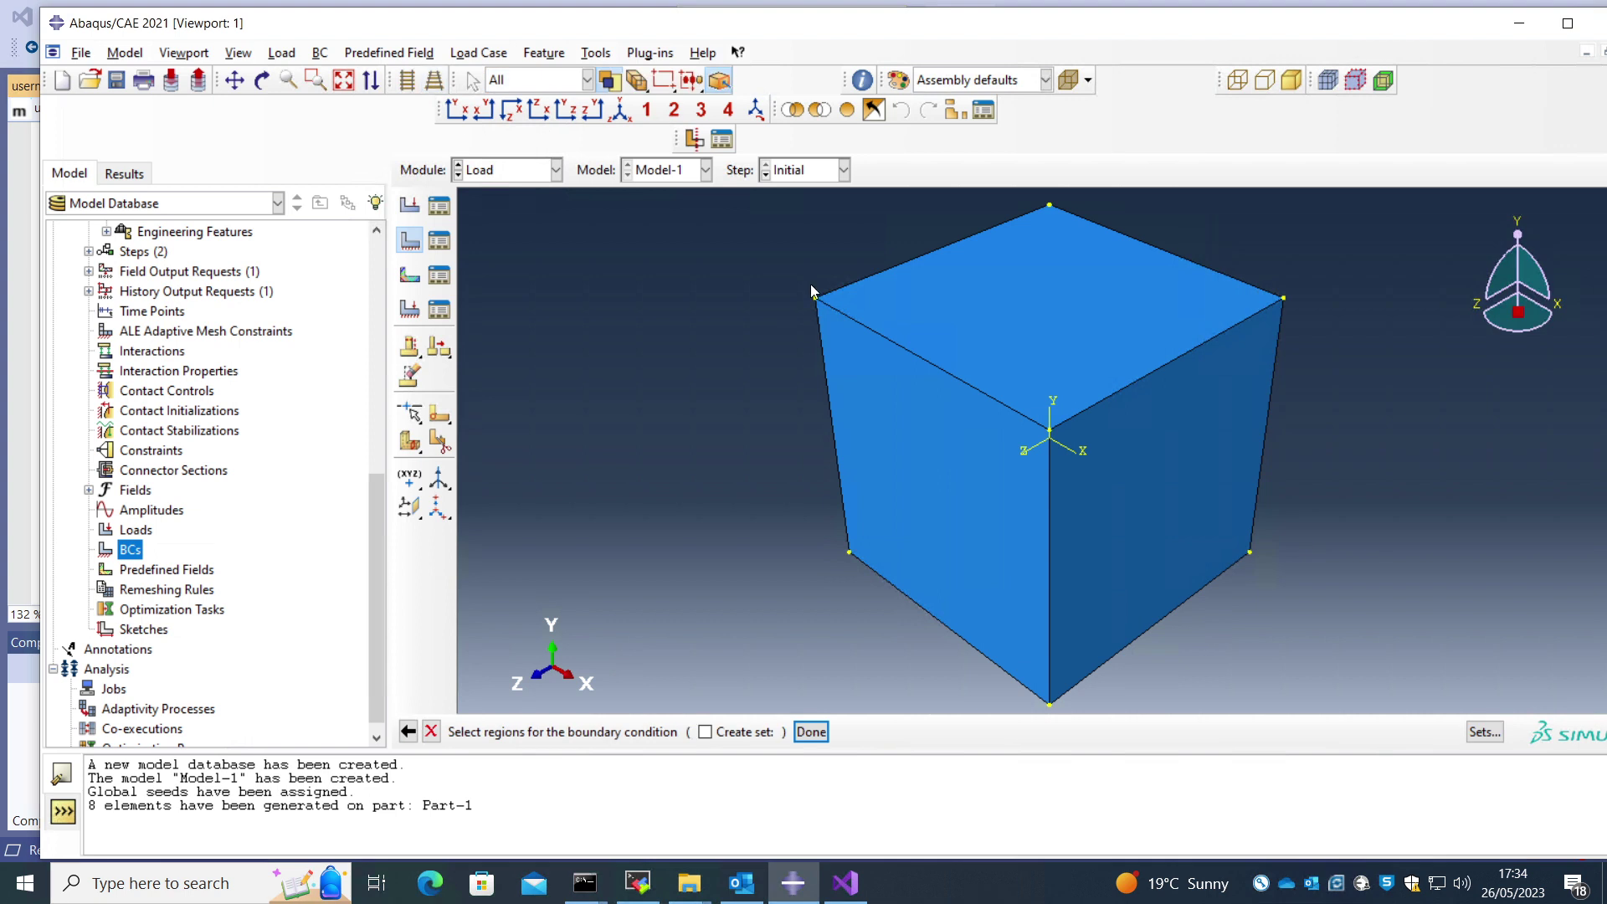
left_click(263, 79)
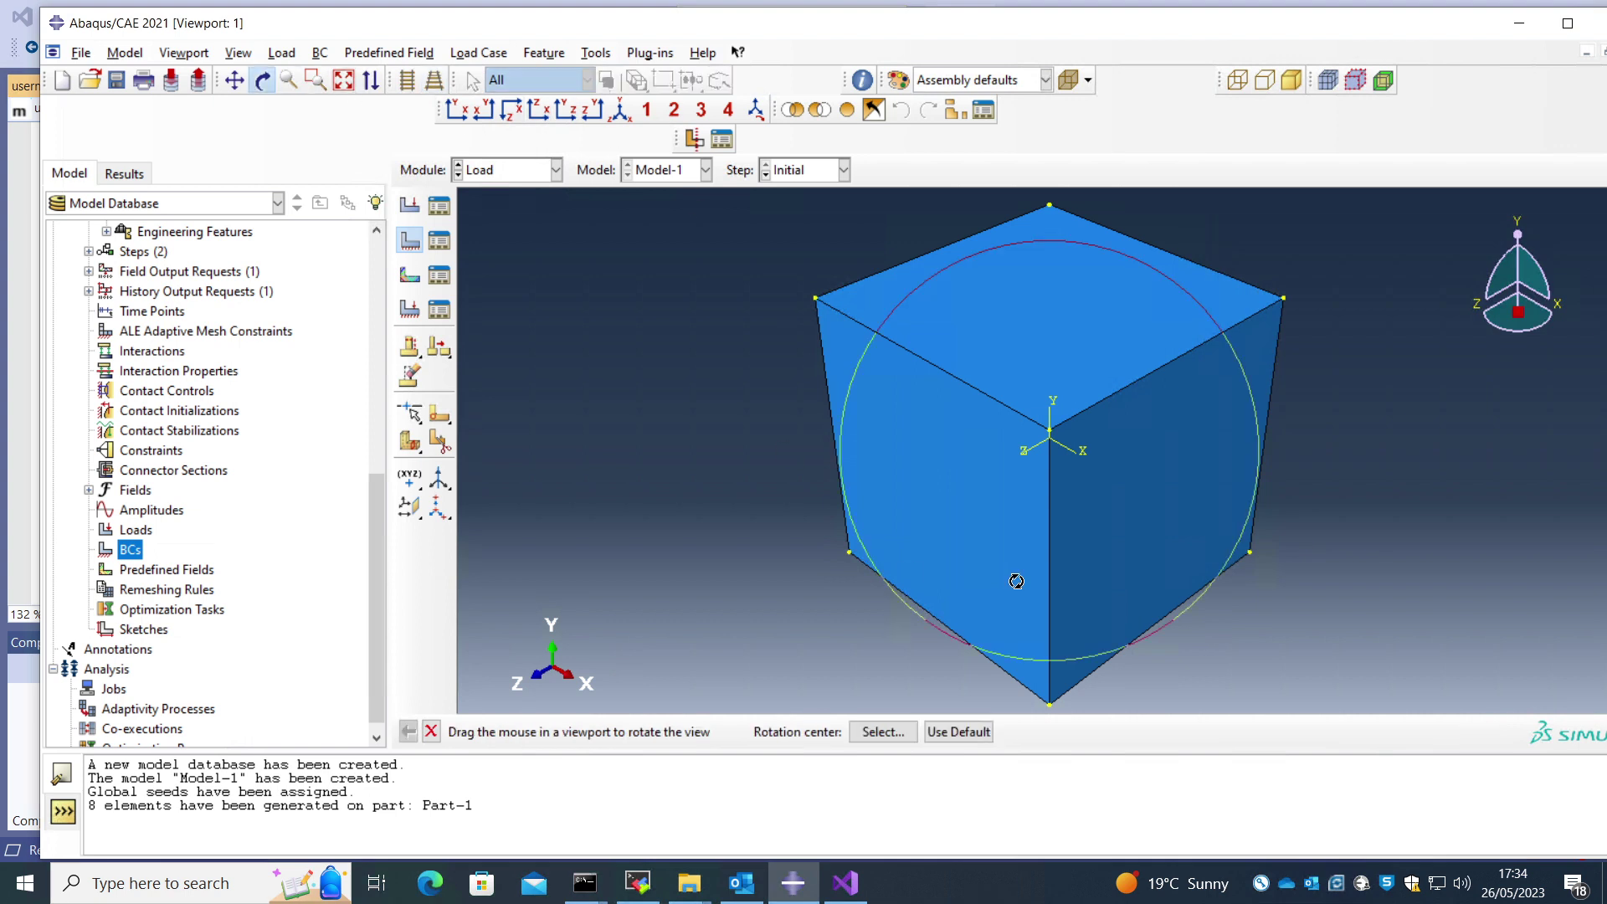
left_click_drag(1015, 581, 885, 584)
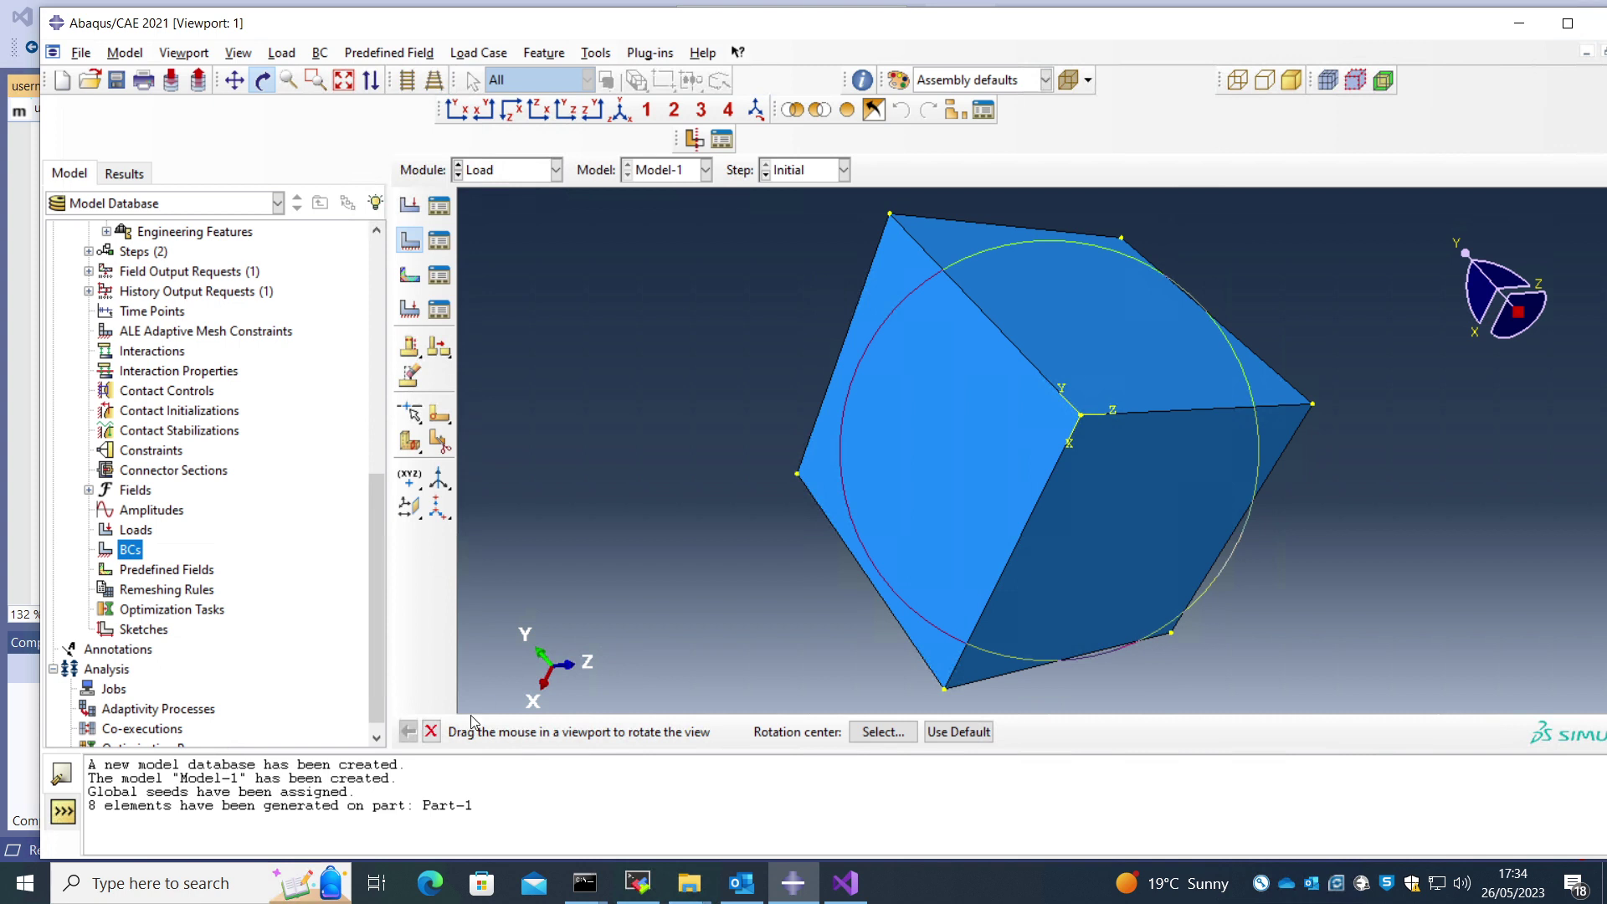
key("Escape")
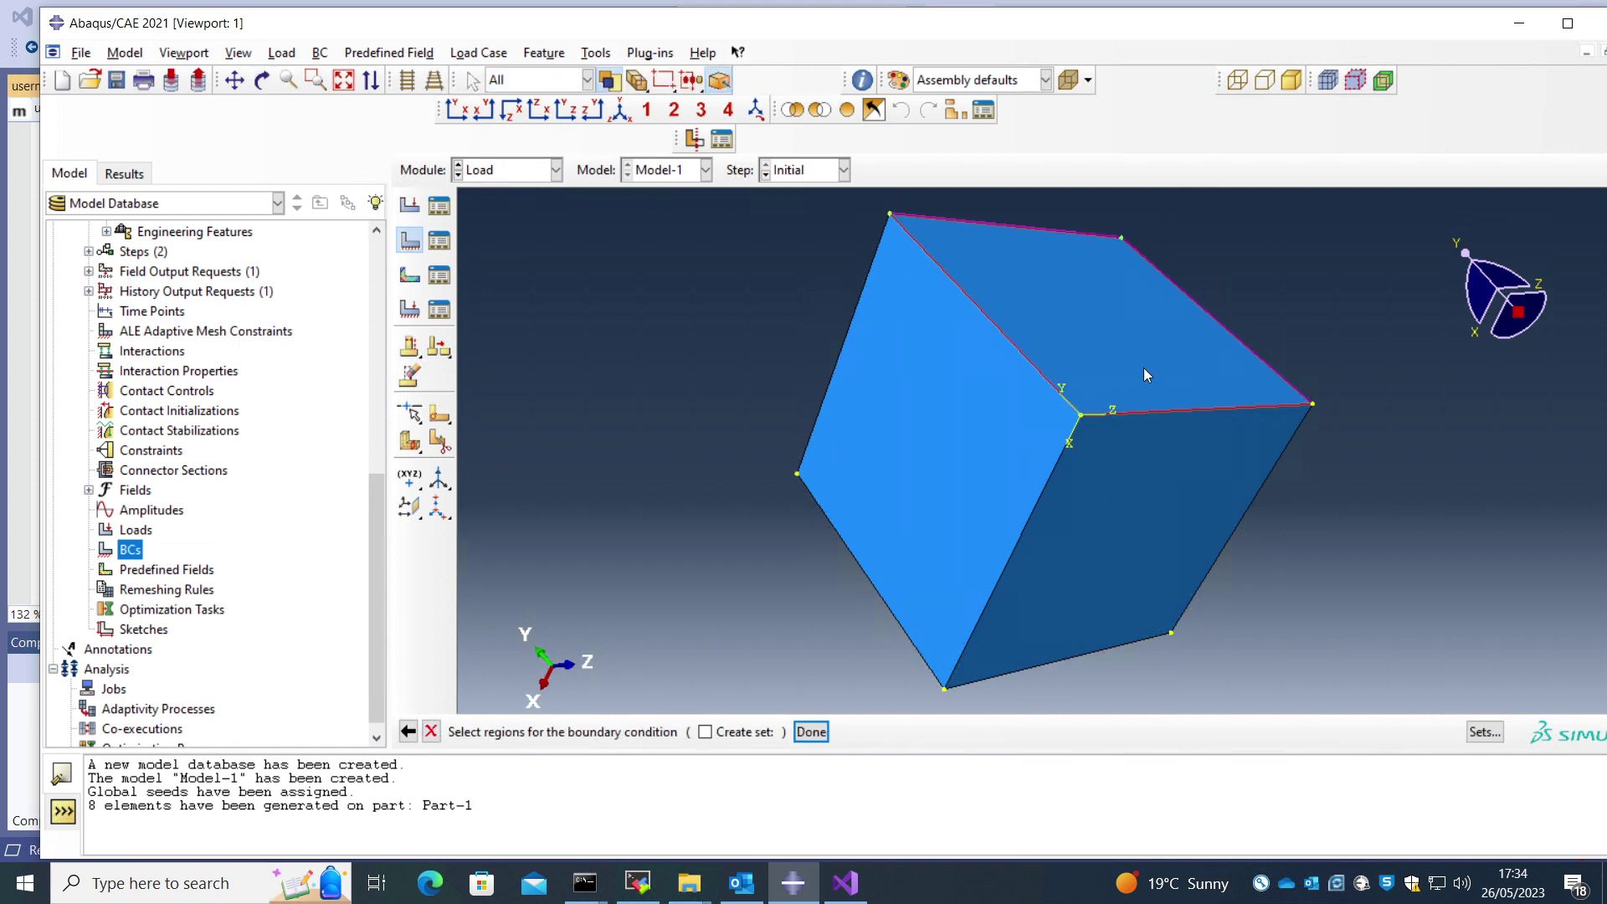
left_click(1143, 368)
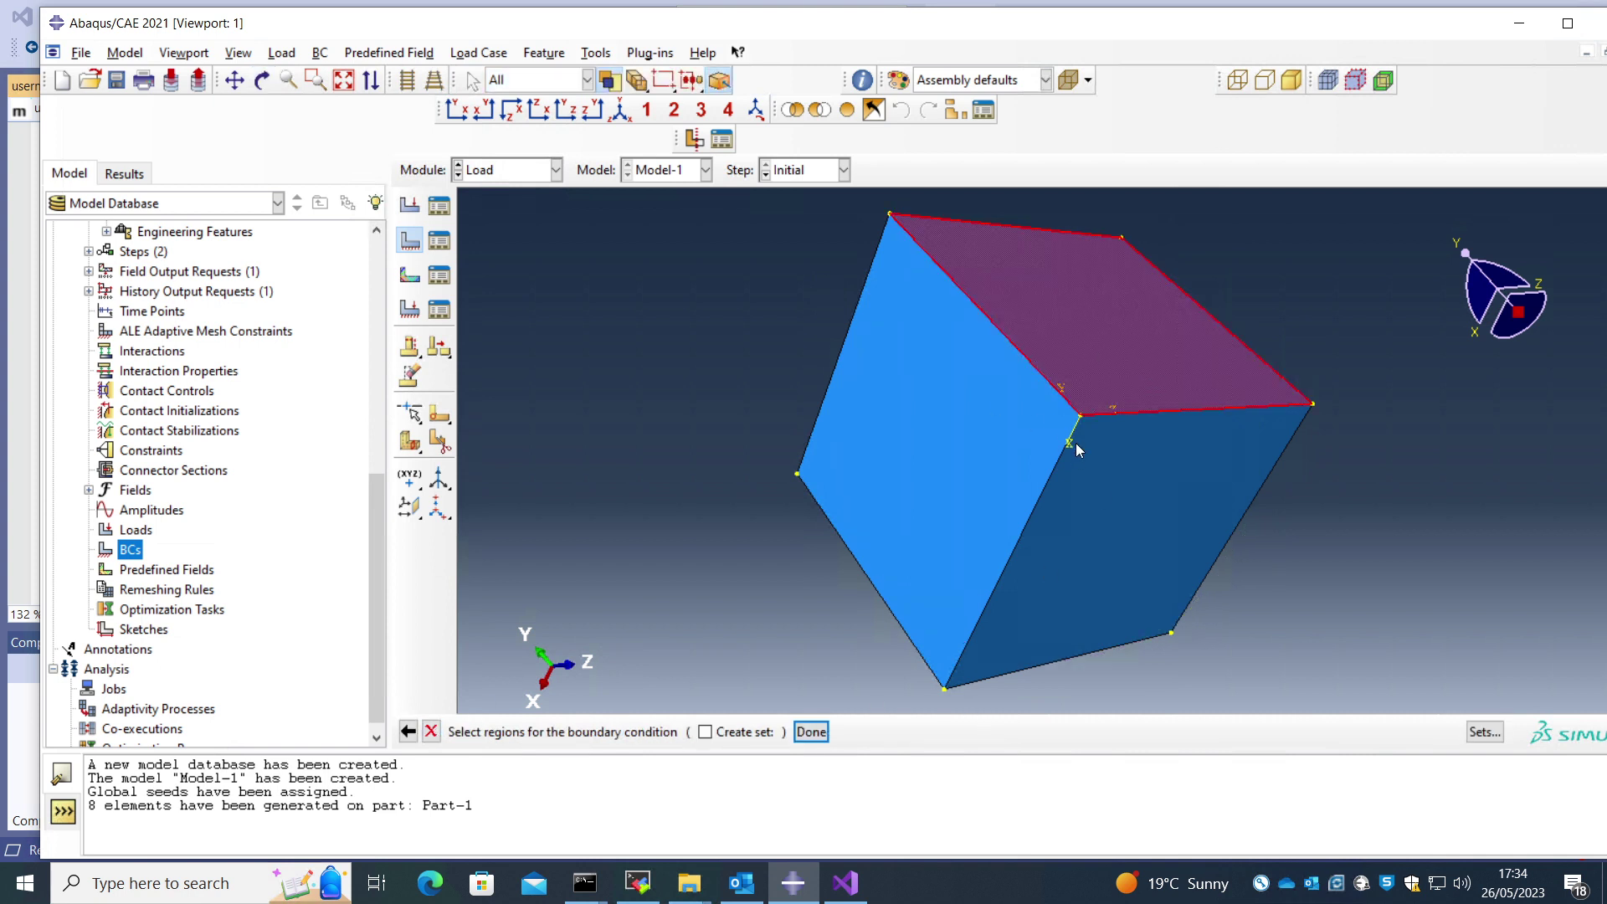
left_click(812, 732)
left_click(1211, 361)
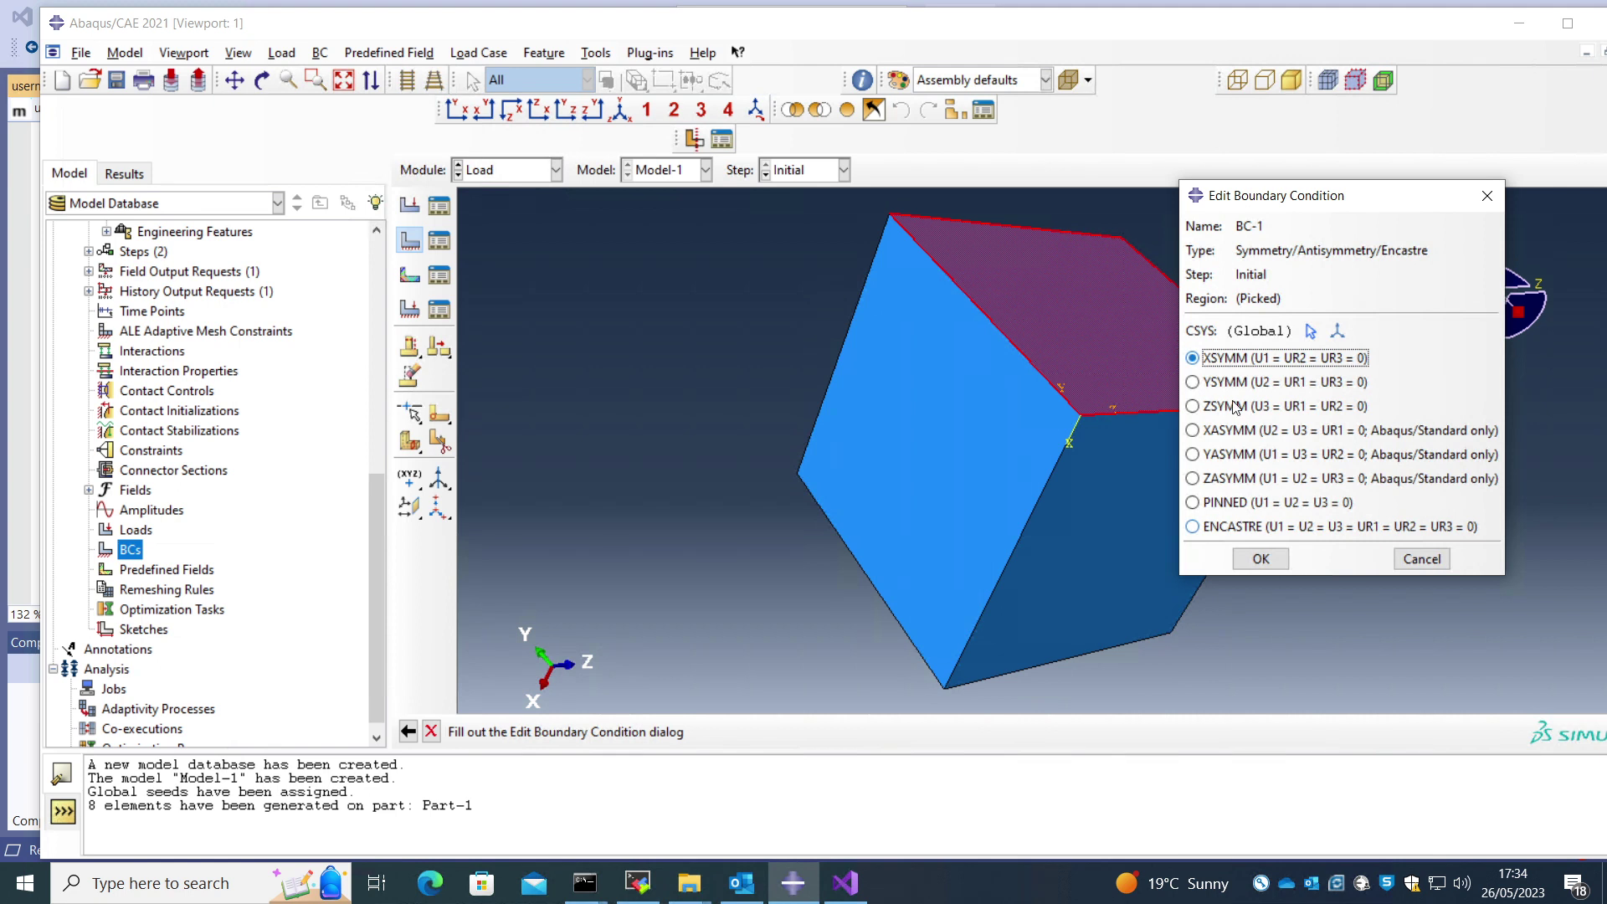
left_click(1255, 556)
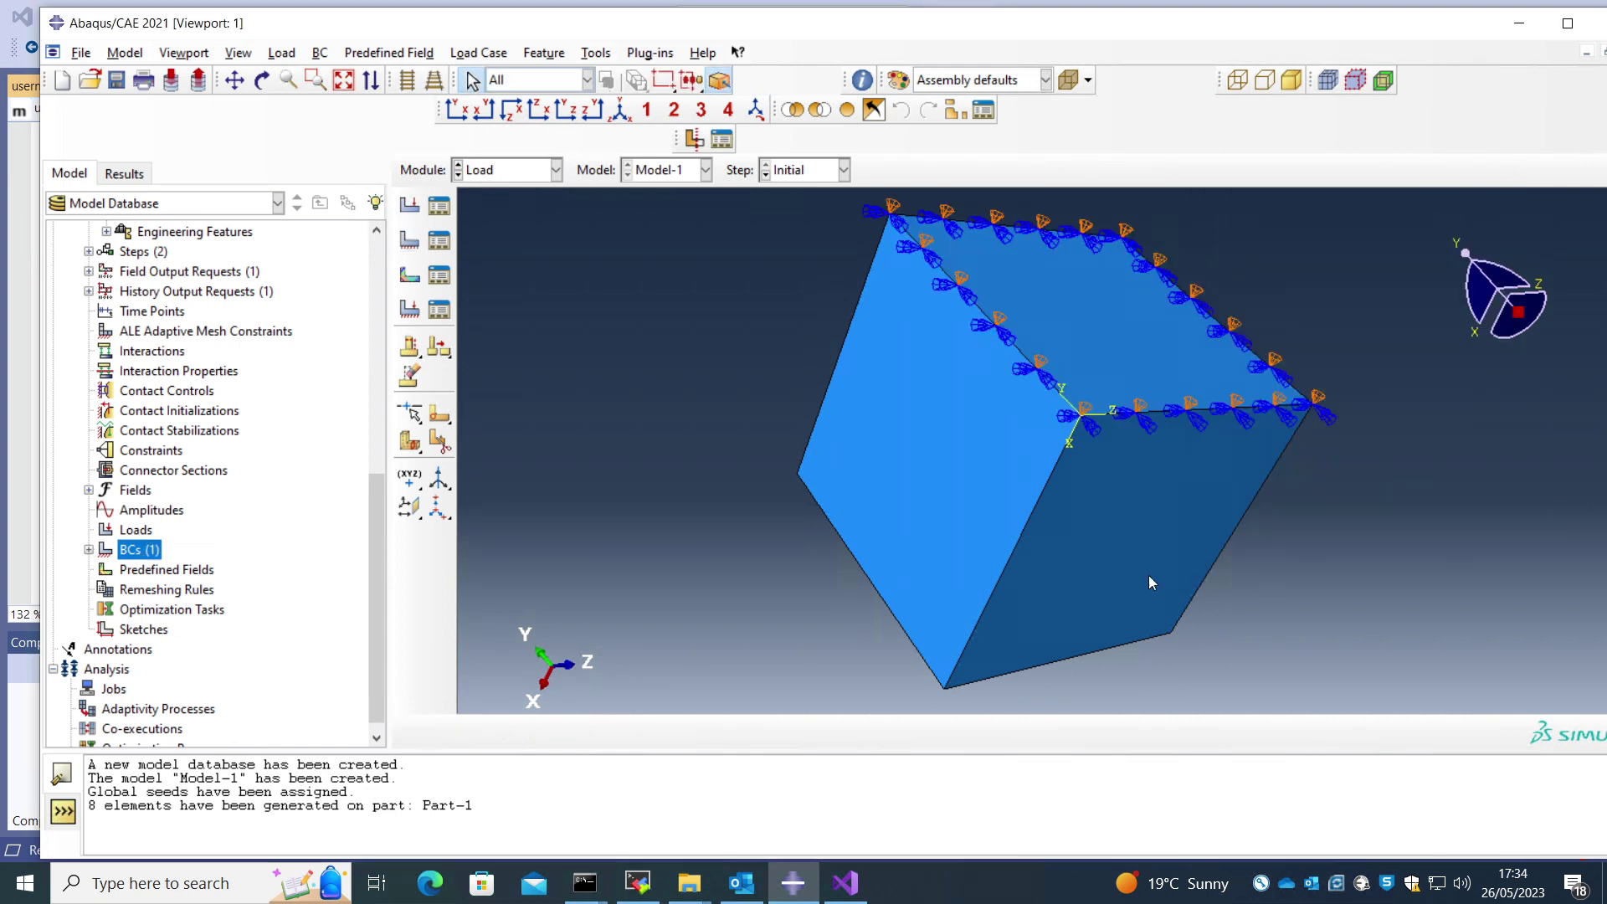
Step: Add a YSYMM symmetry boundary condition on the cube's front face
right_click(164, 552)
left_click(322, 606)
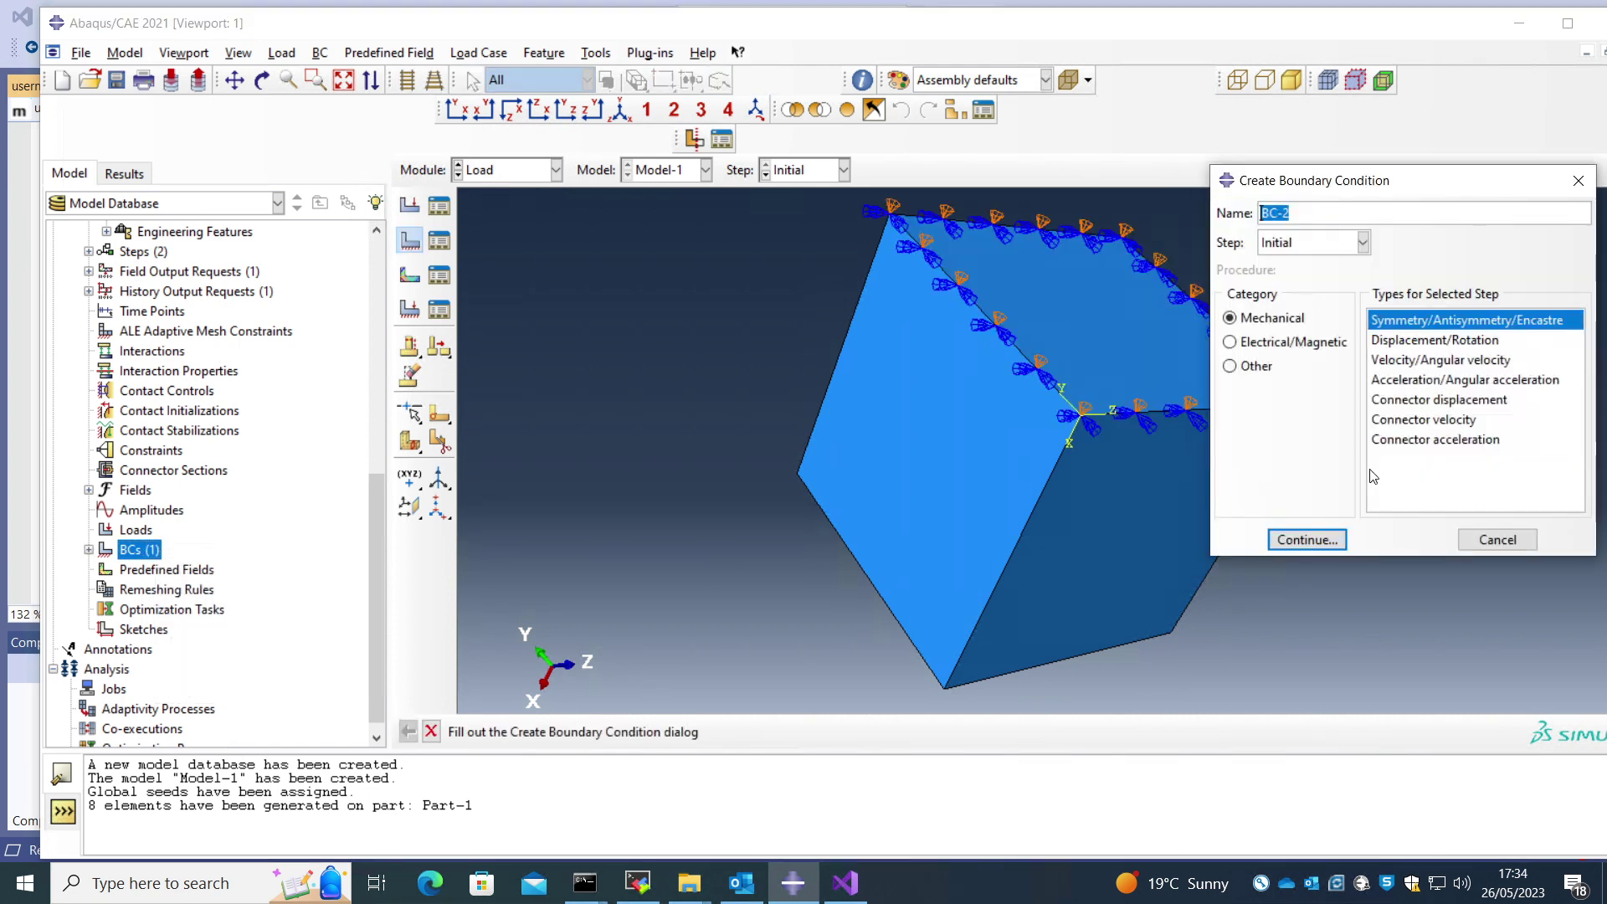
left_click(1292, 540)
left_click(1086, 592)
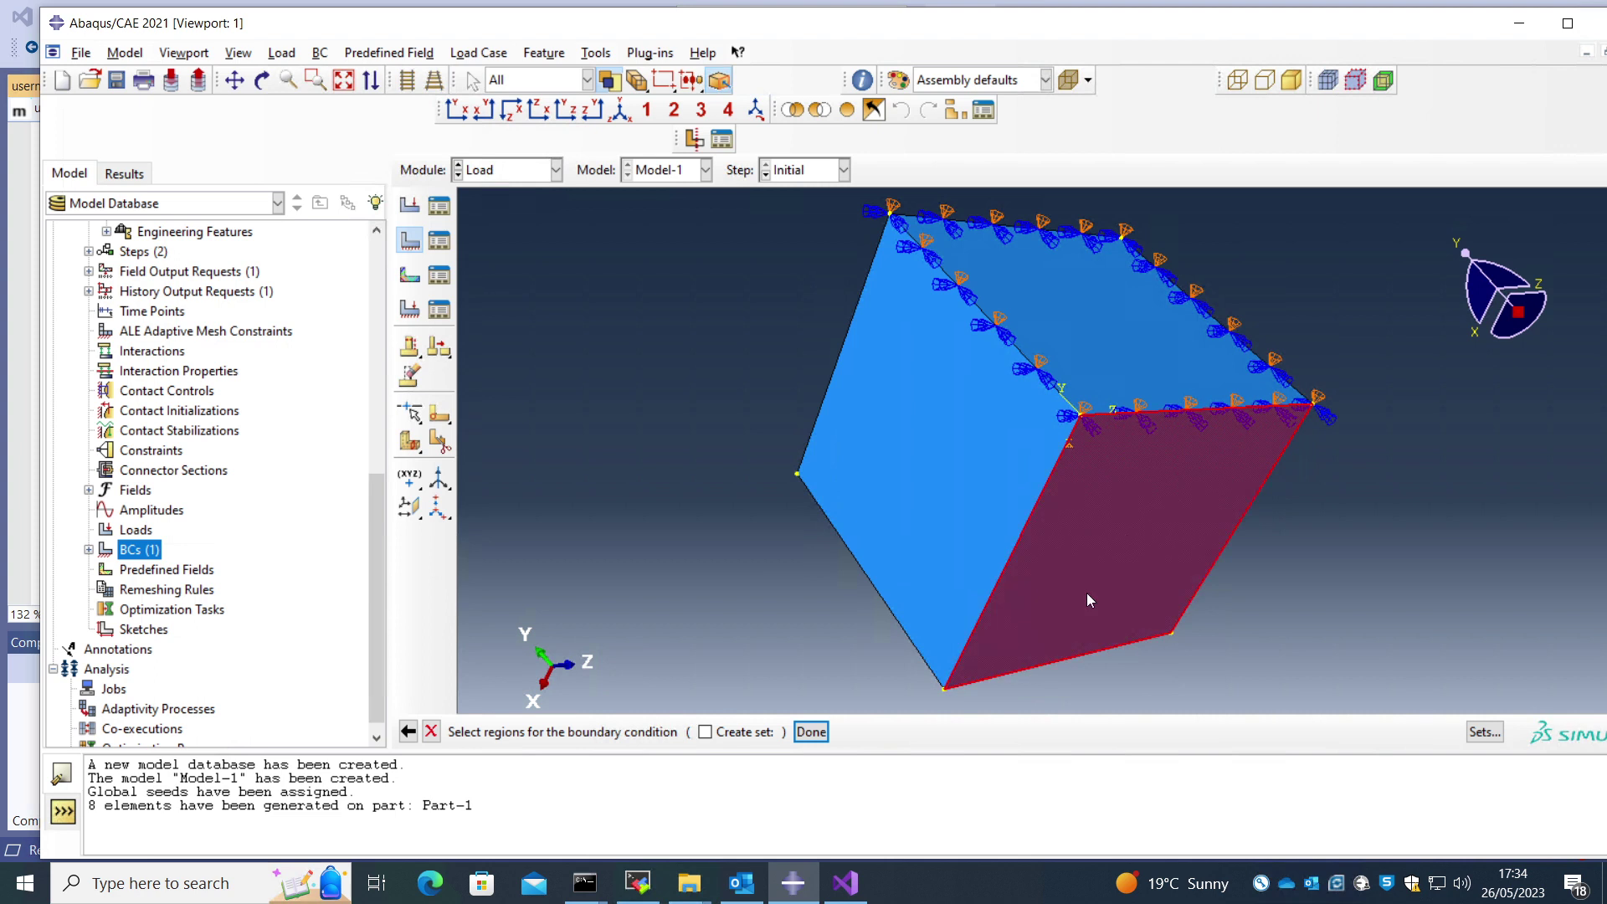
left_click(811, 733)
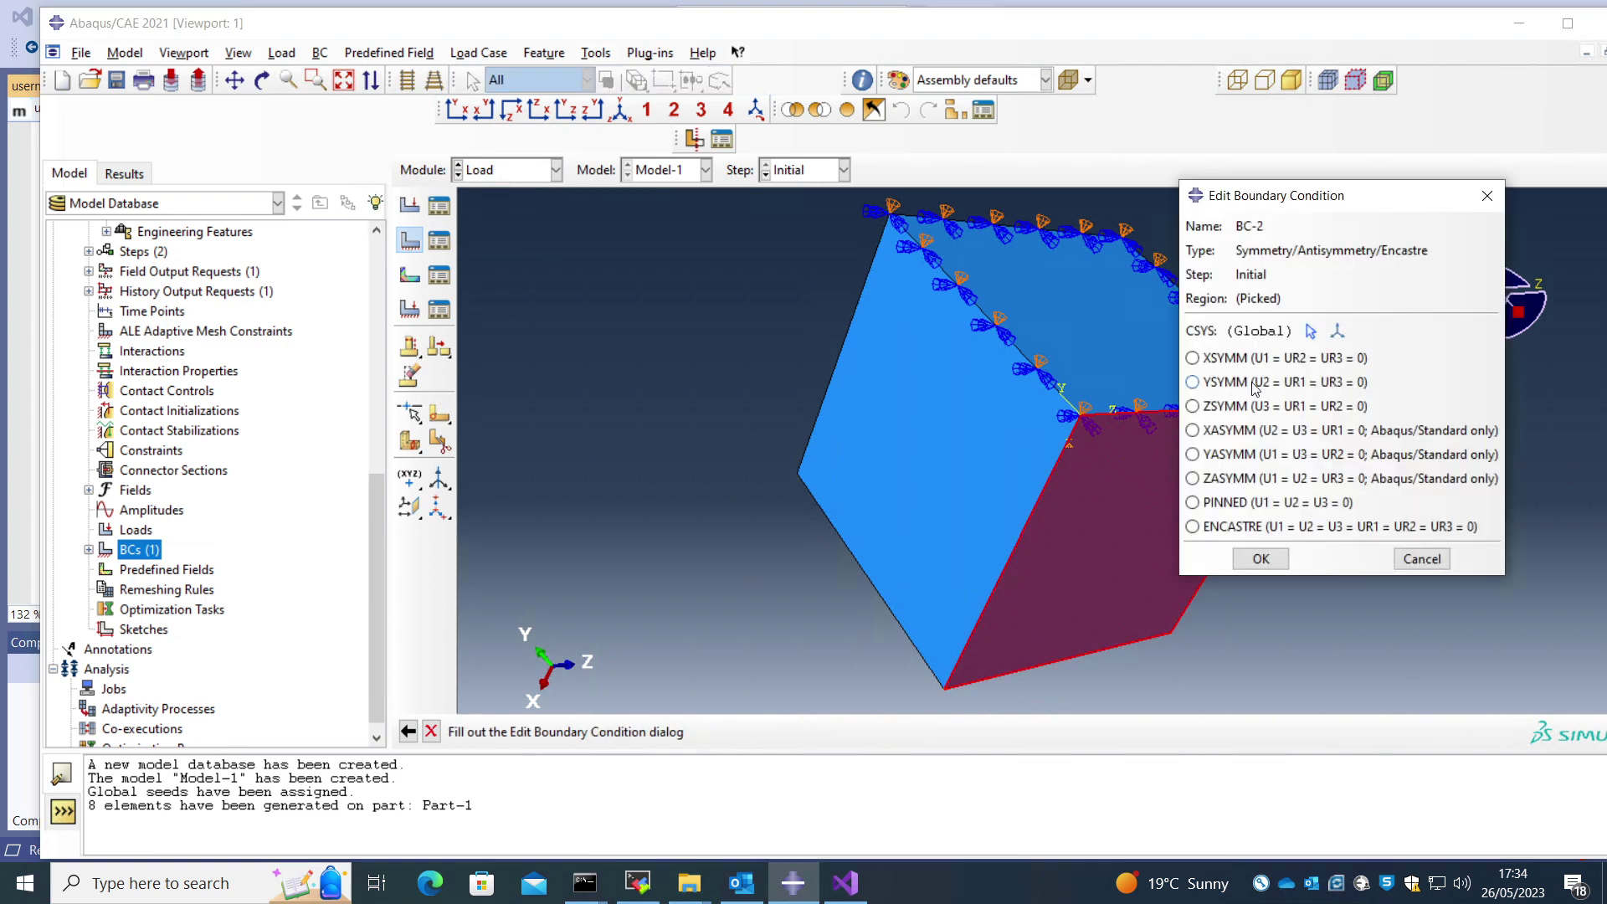
left_click(1229, 395)
left_click(1257, 553)
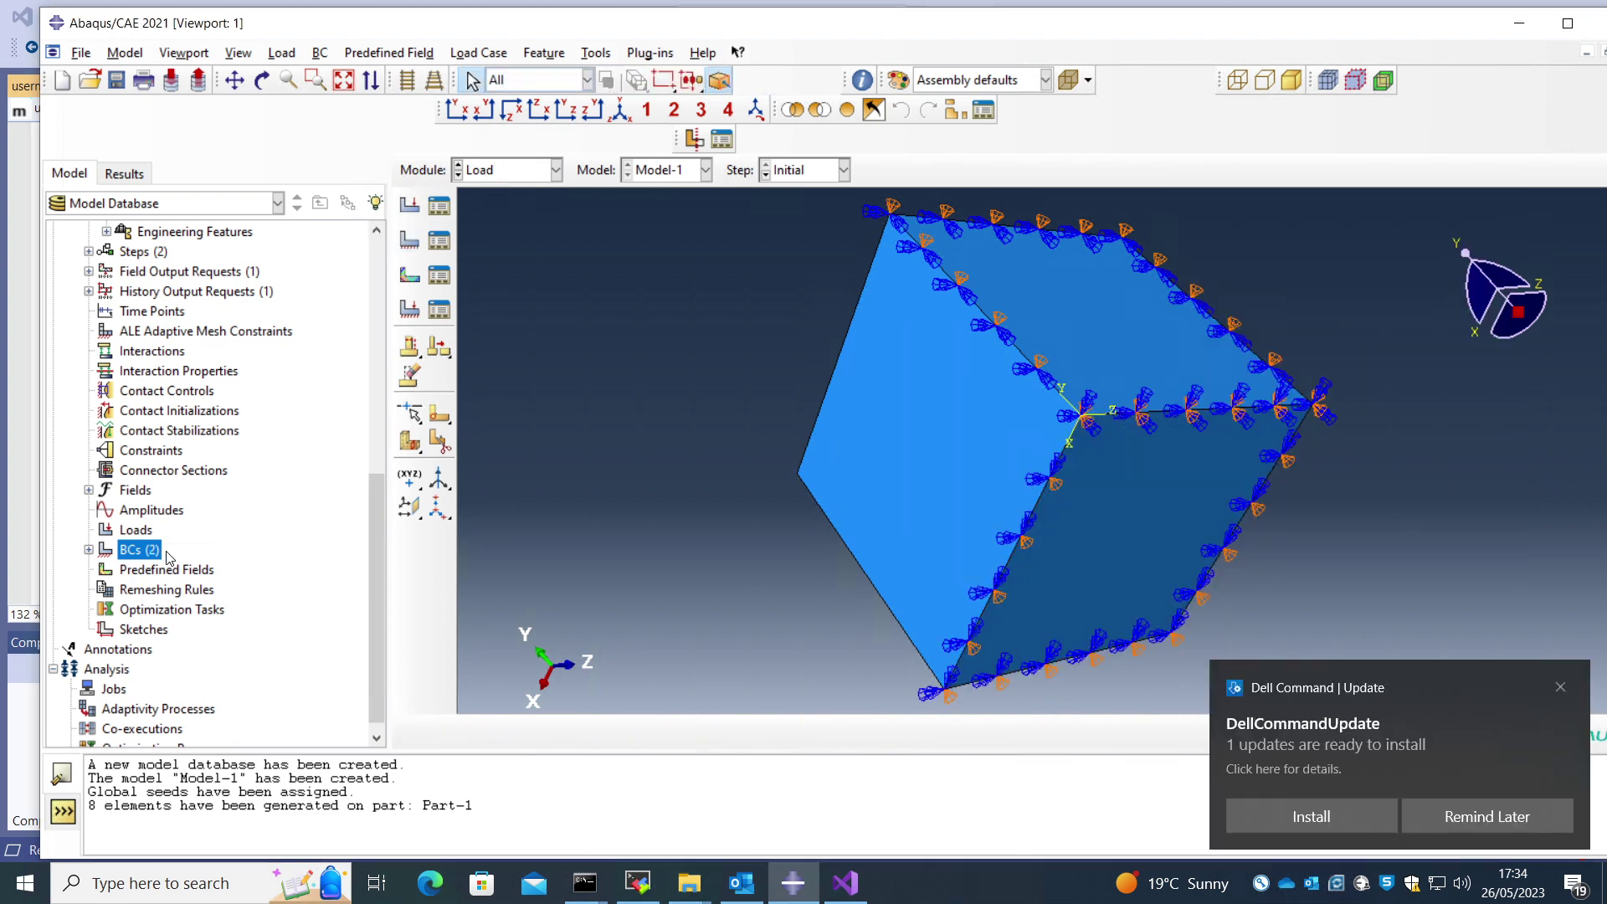
Step: Add BC-3, a ZSYMM symmetry condition on the cube's left face, and restore the isometric view
left_click(1560, 686)
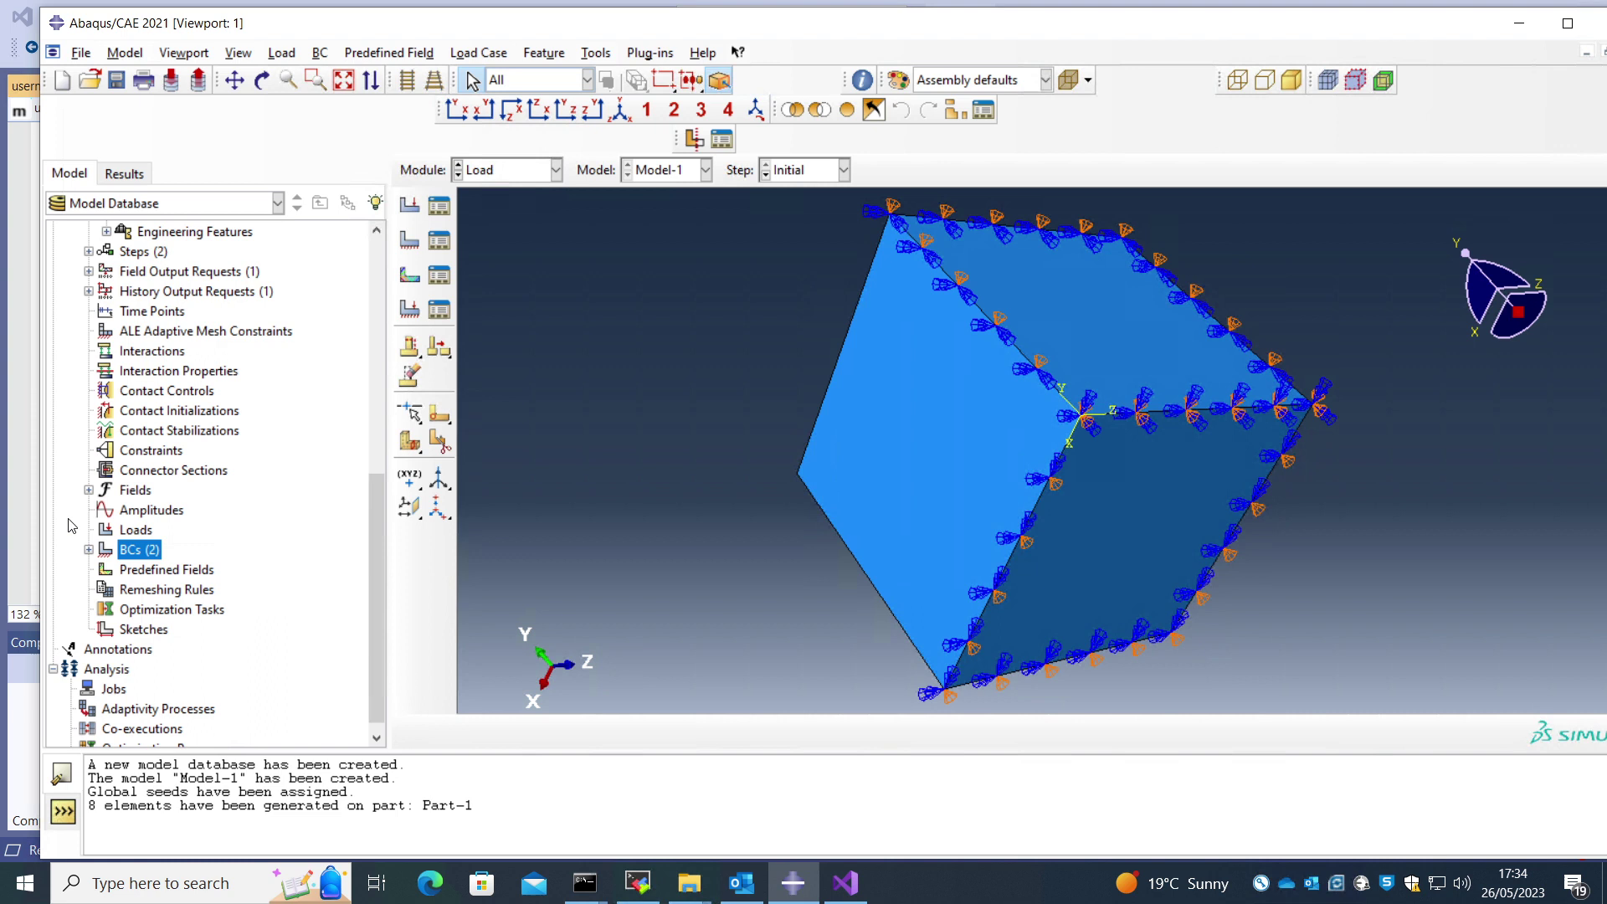
right_click(150, 559)
left_click(192, 611)
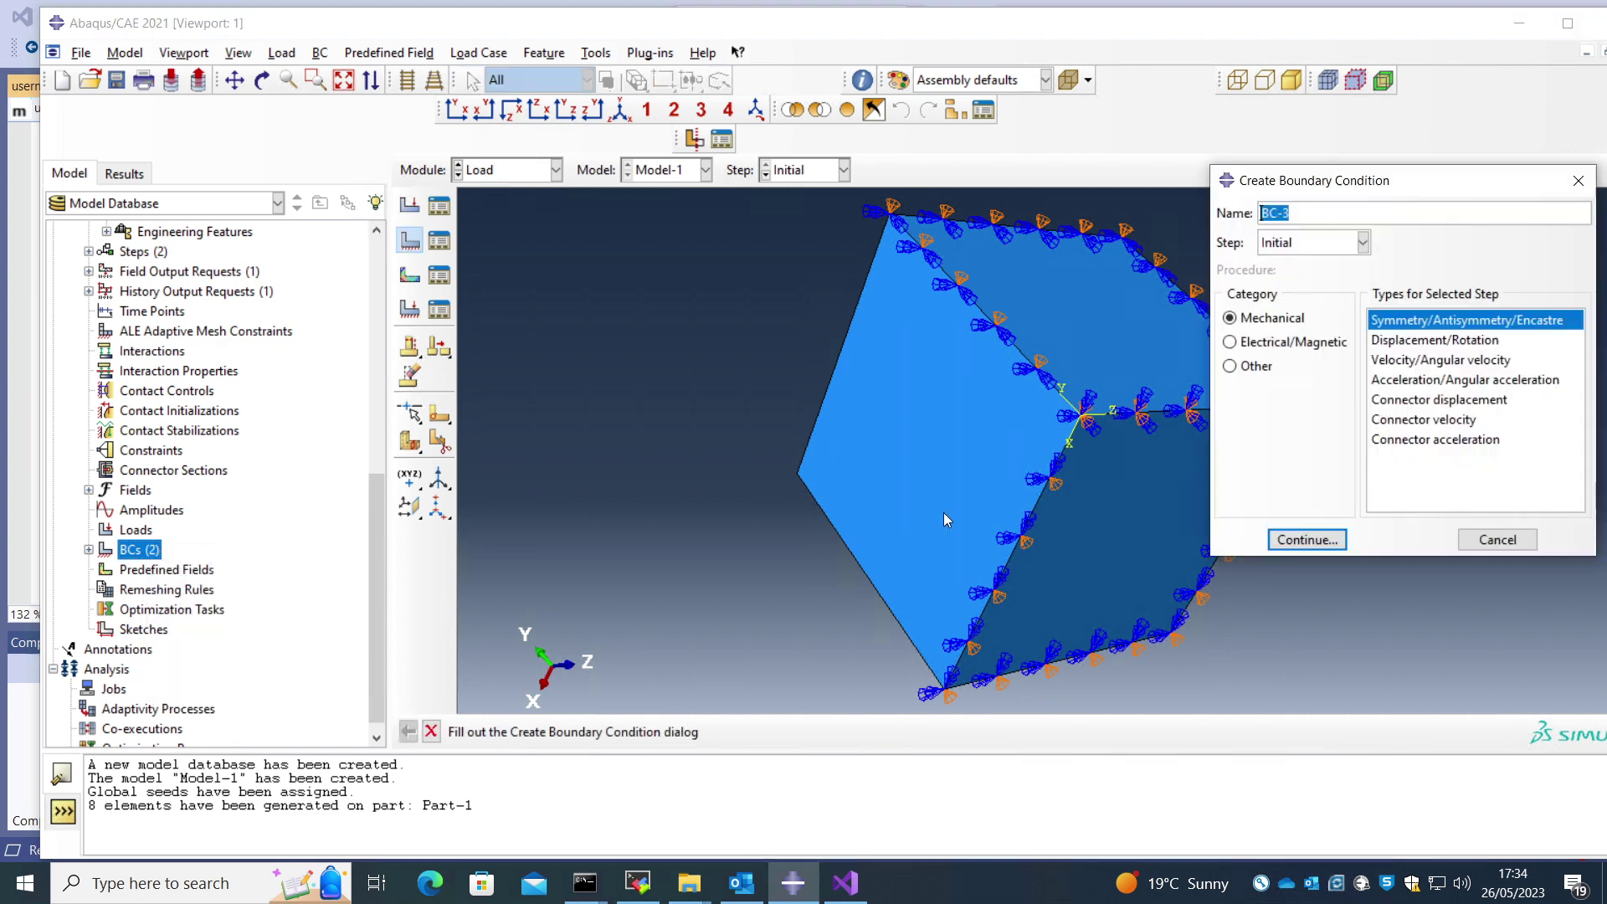
left_click(996, 430)
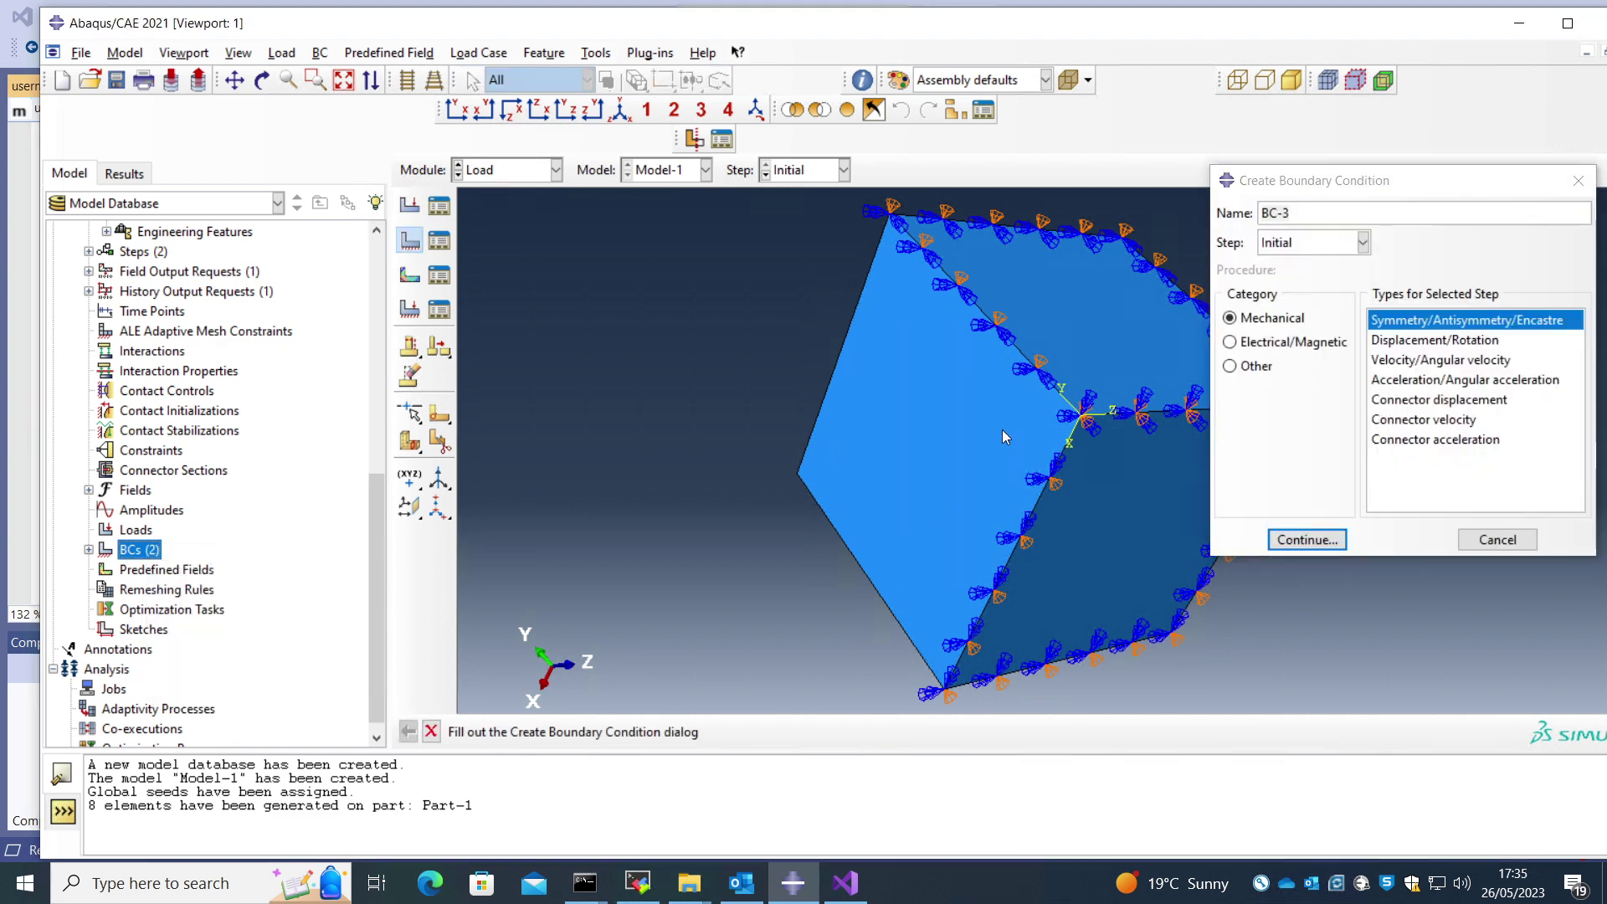
left_click(1325, 540)
left_click(931, 476)
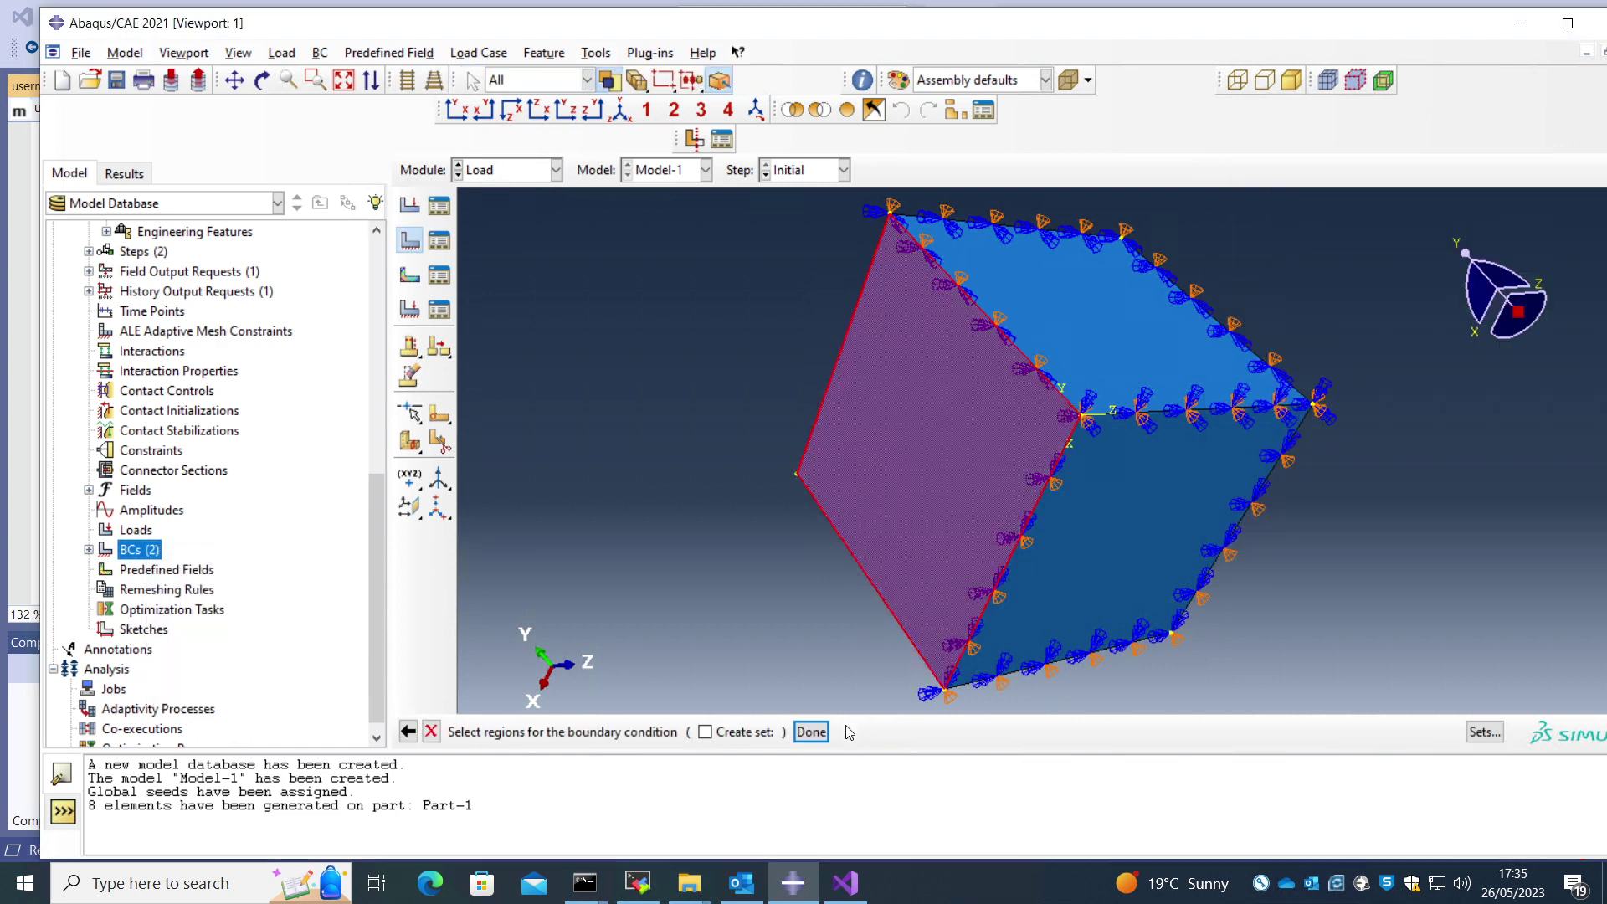
left_click(812, 732)
left_click(1193, 407)
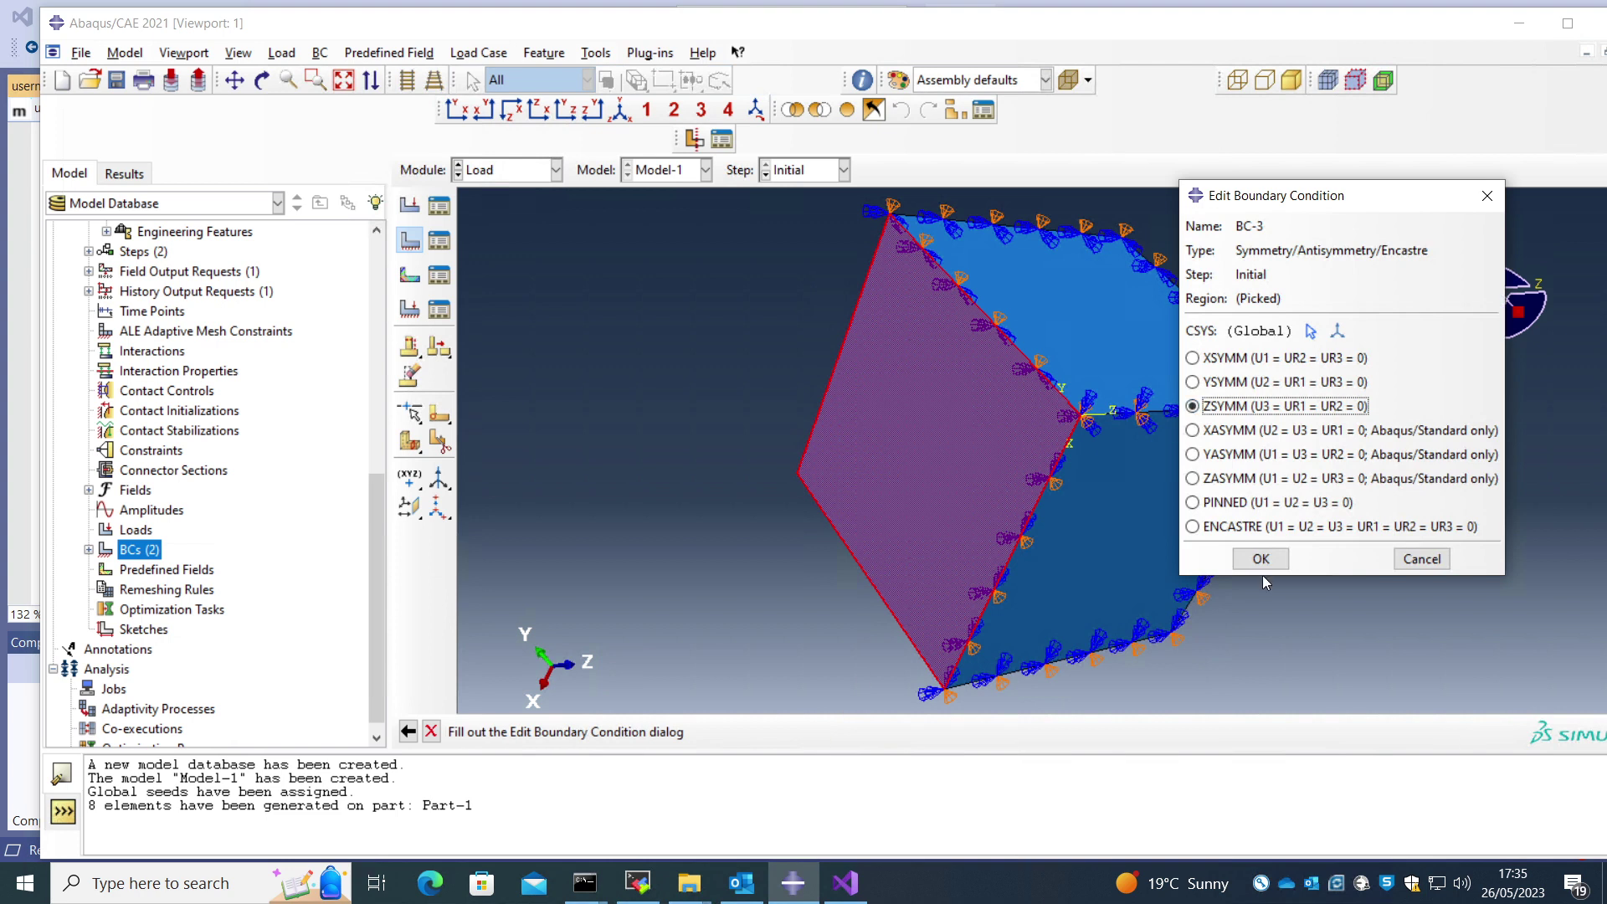
left_click(1261, 561)
left_click(619, 110)
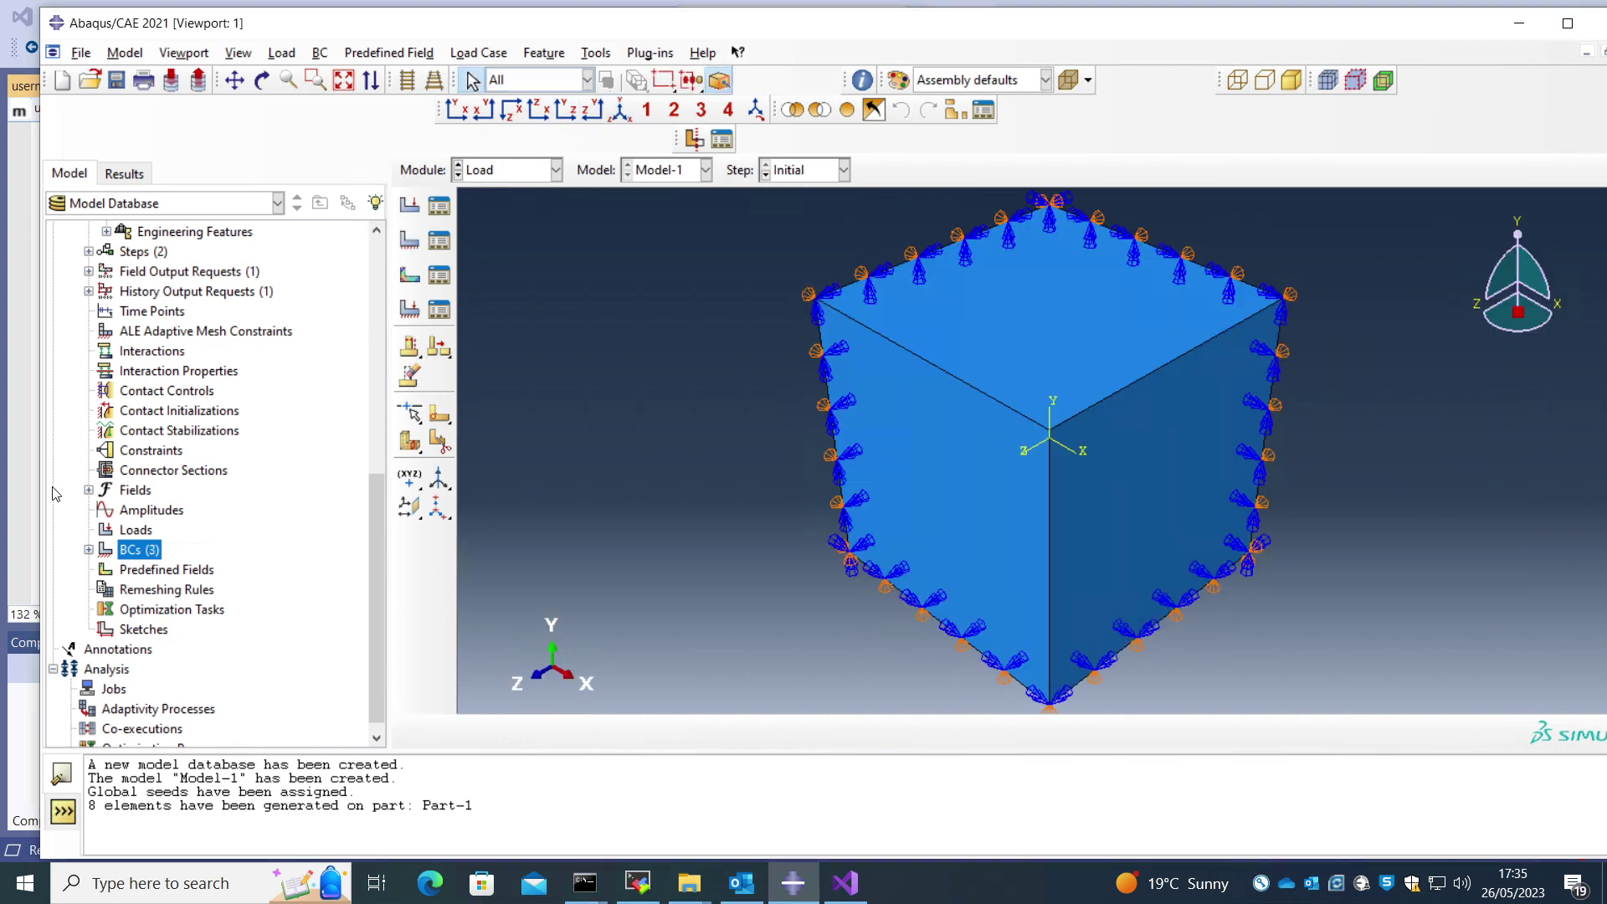
Step: Create a Step-1 Displacement/Rotation condition on the cube's right face with U1 = 0.01
right_click(157, 560)
left_click(179, 611)
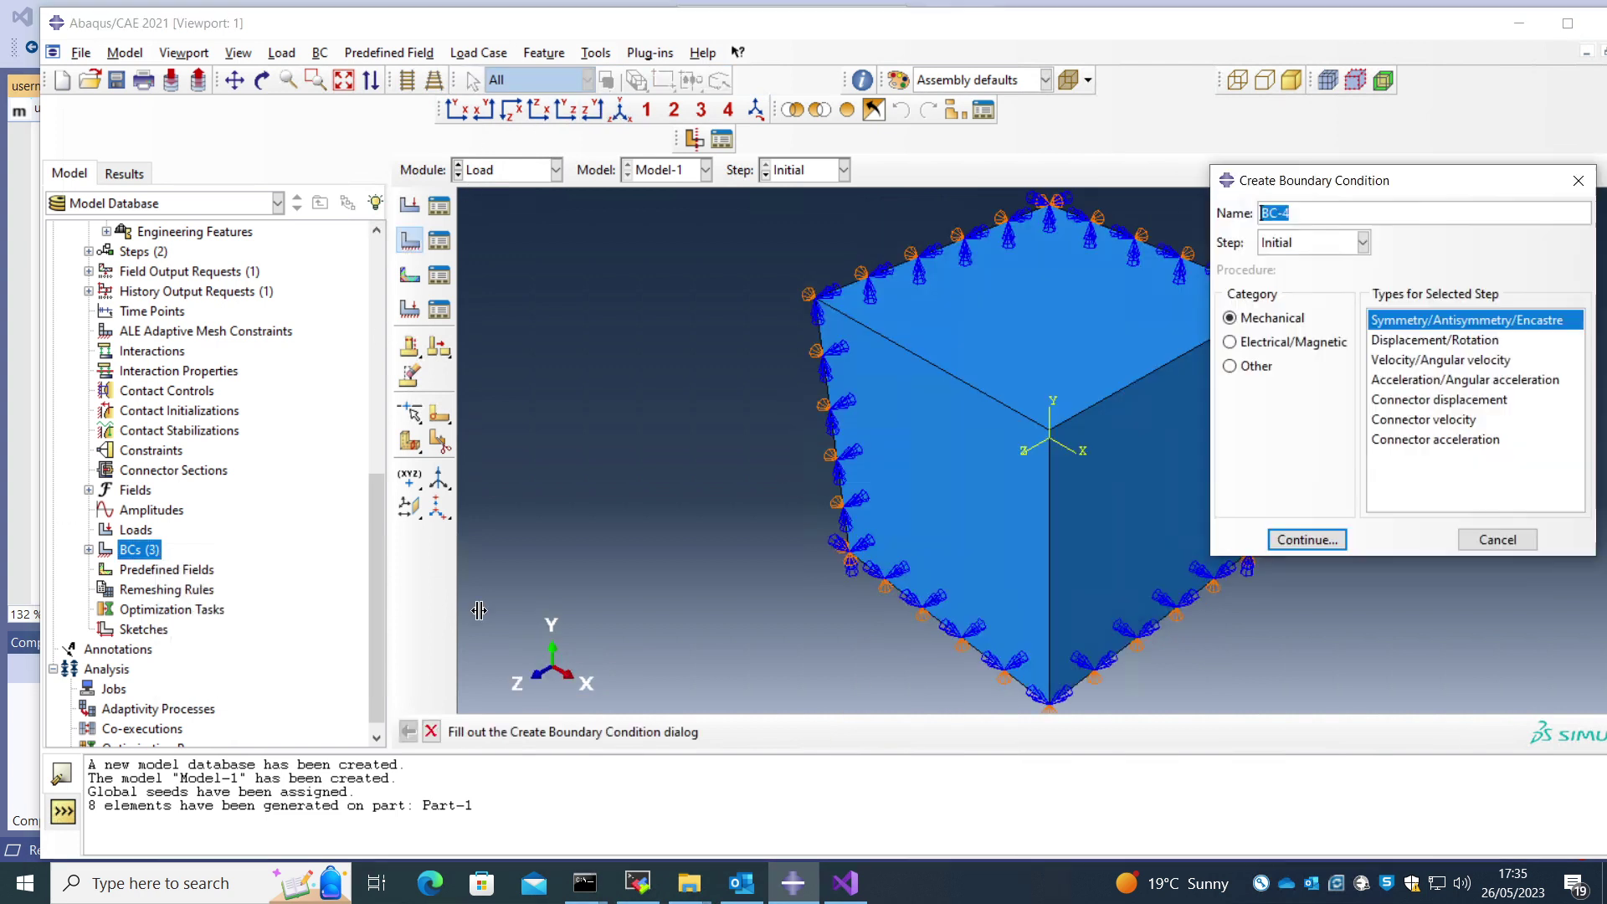
left_click(1285, 245)
left_click(1293, 270)
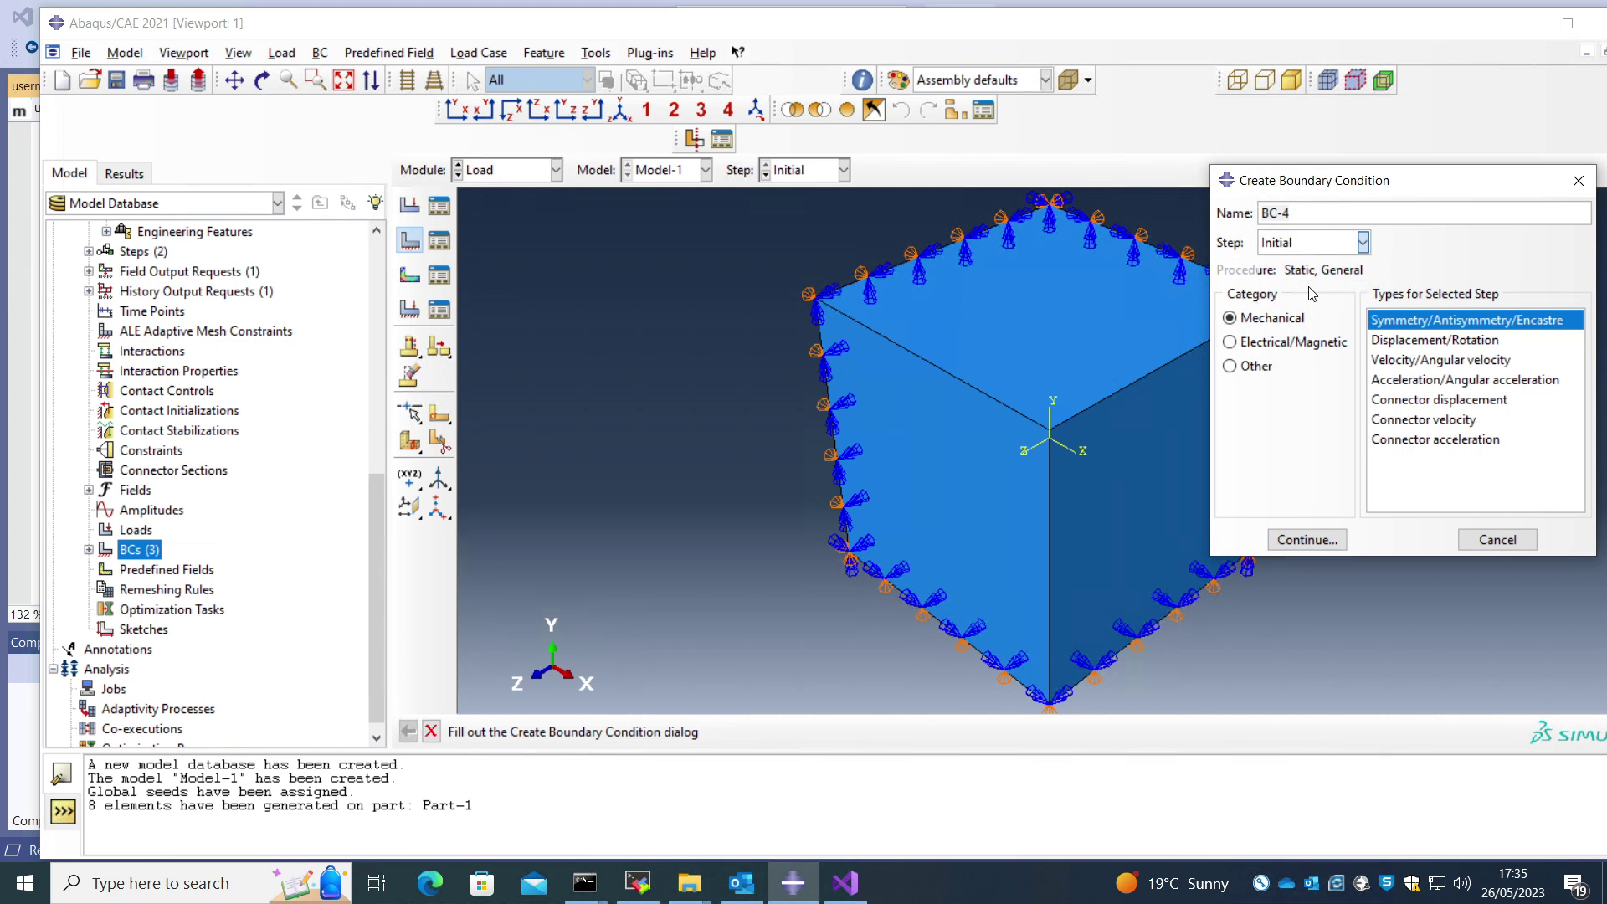
left_click(1435, 339)
left_click(1307, 540)
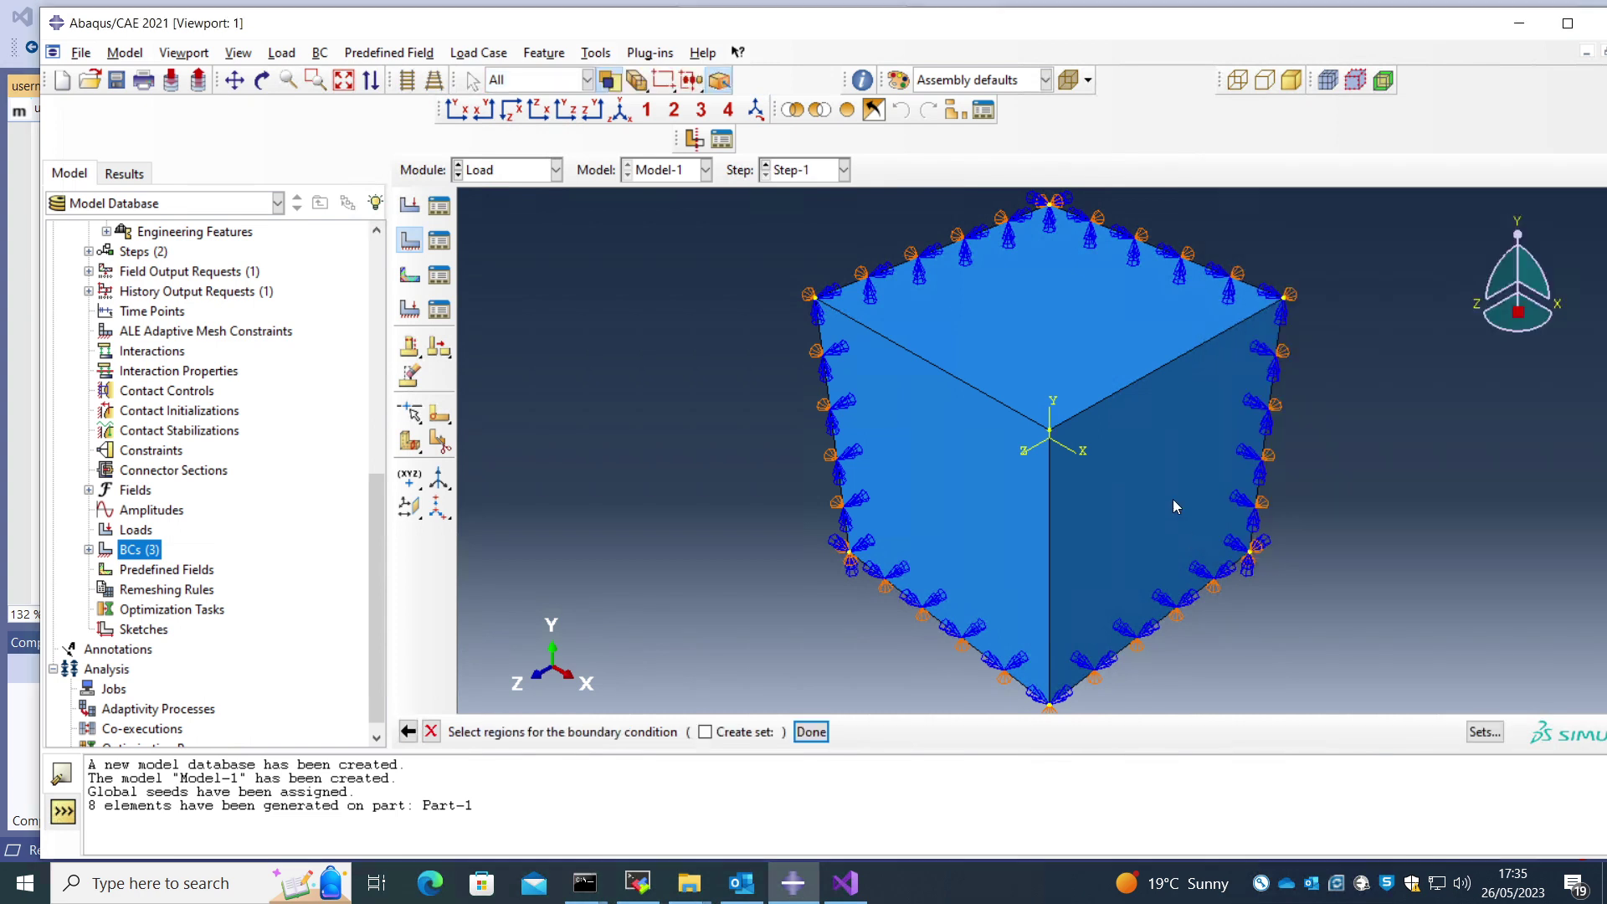
left_click(1173, 500)
left_click(811, 731)
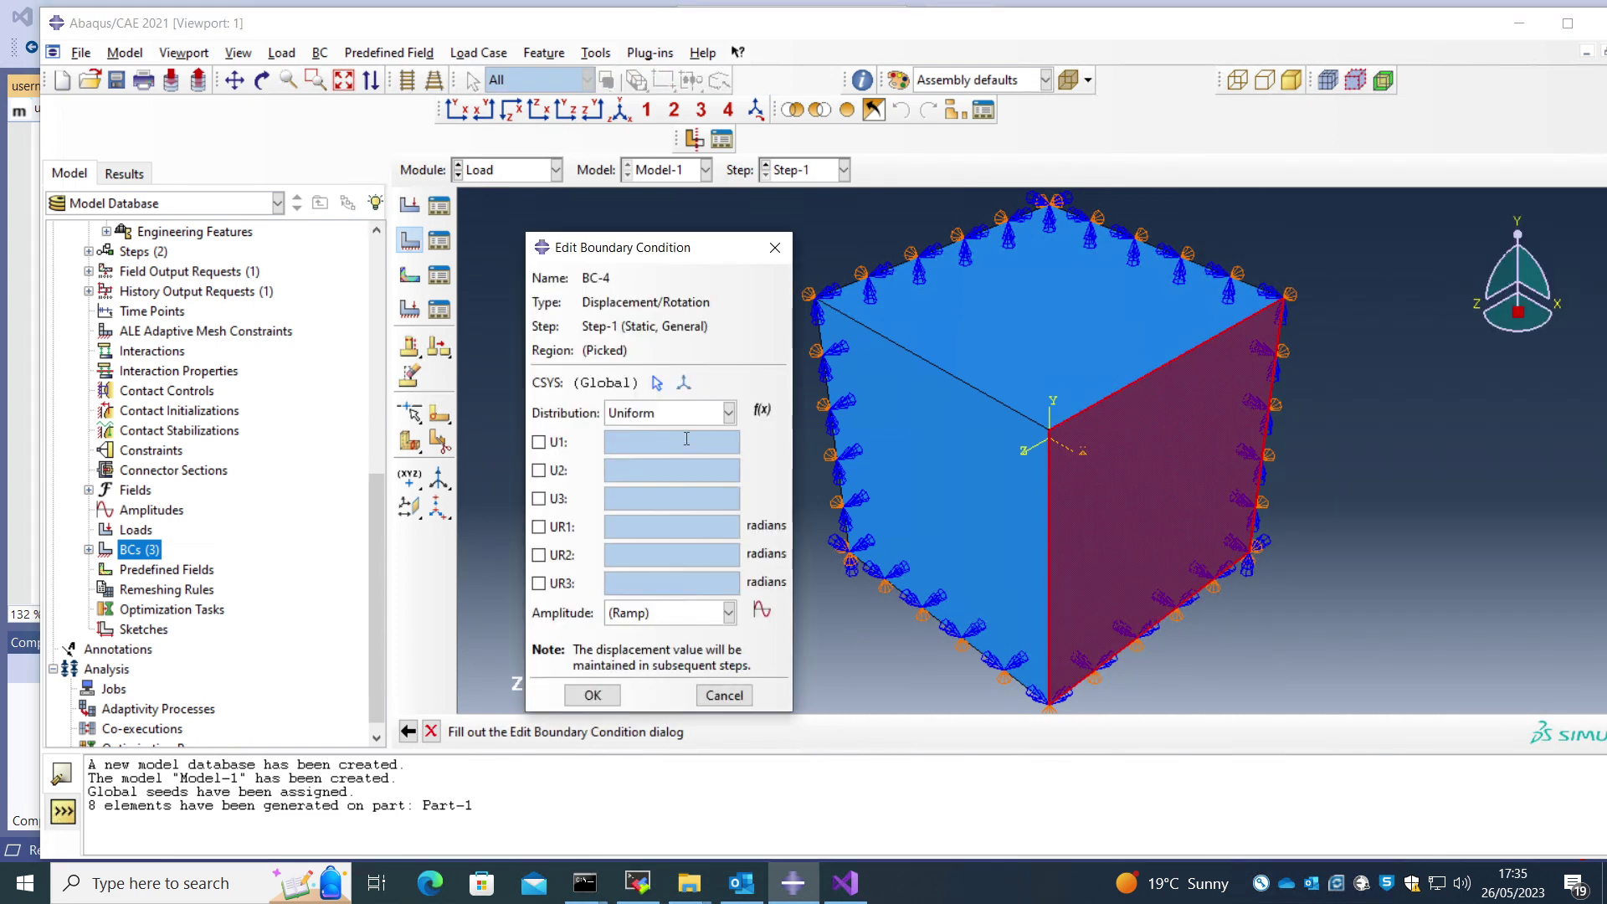
left_click(538, 442)
left_click(639, 444)
type("0")
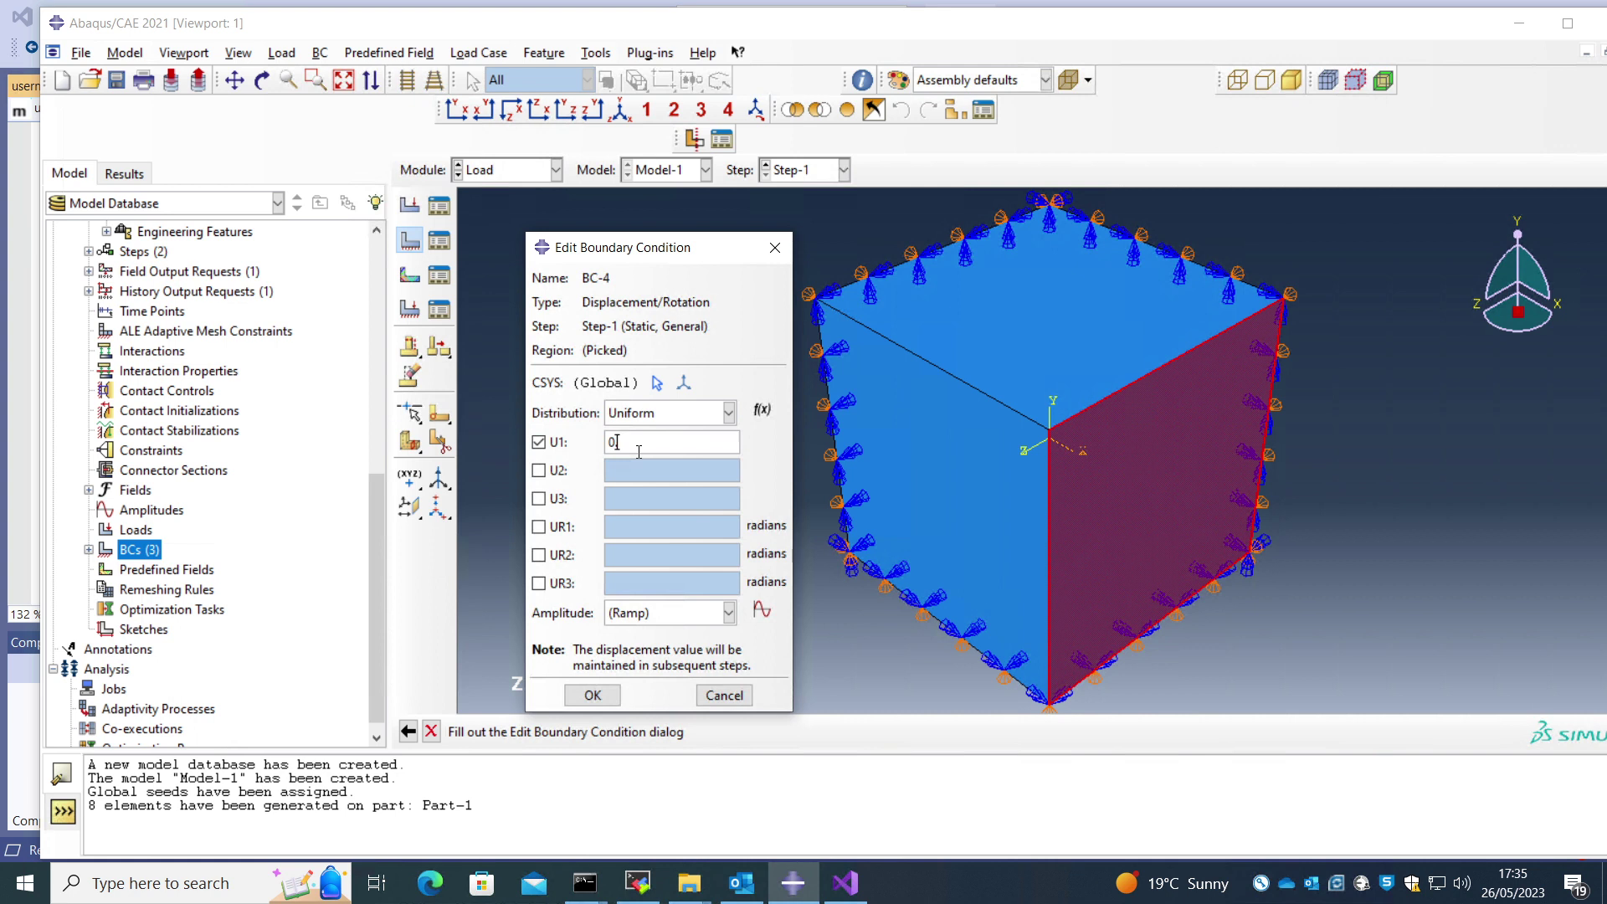
type(".01")
left_click(607, 693)
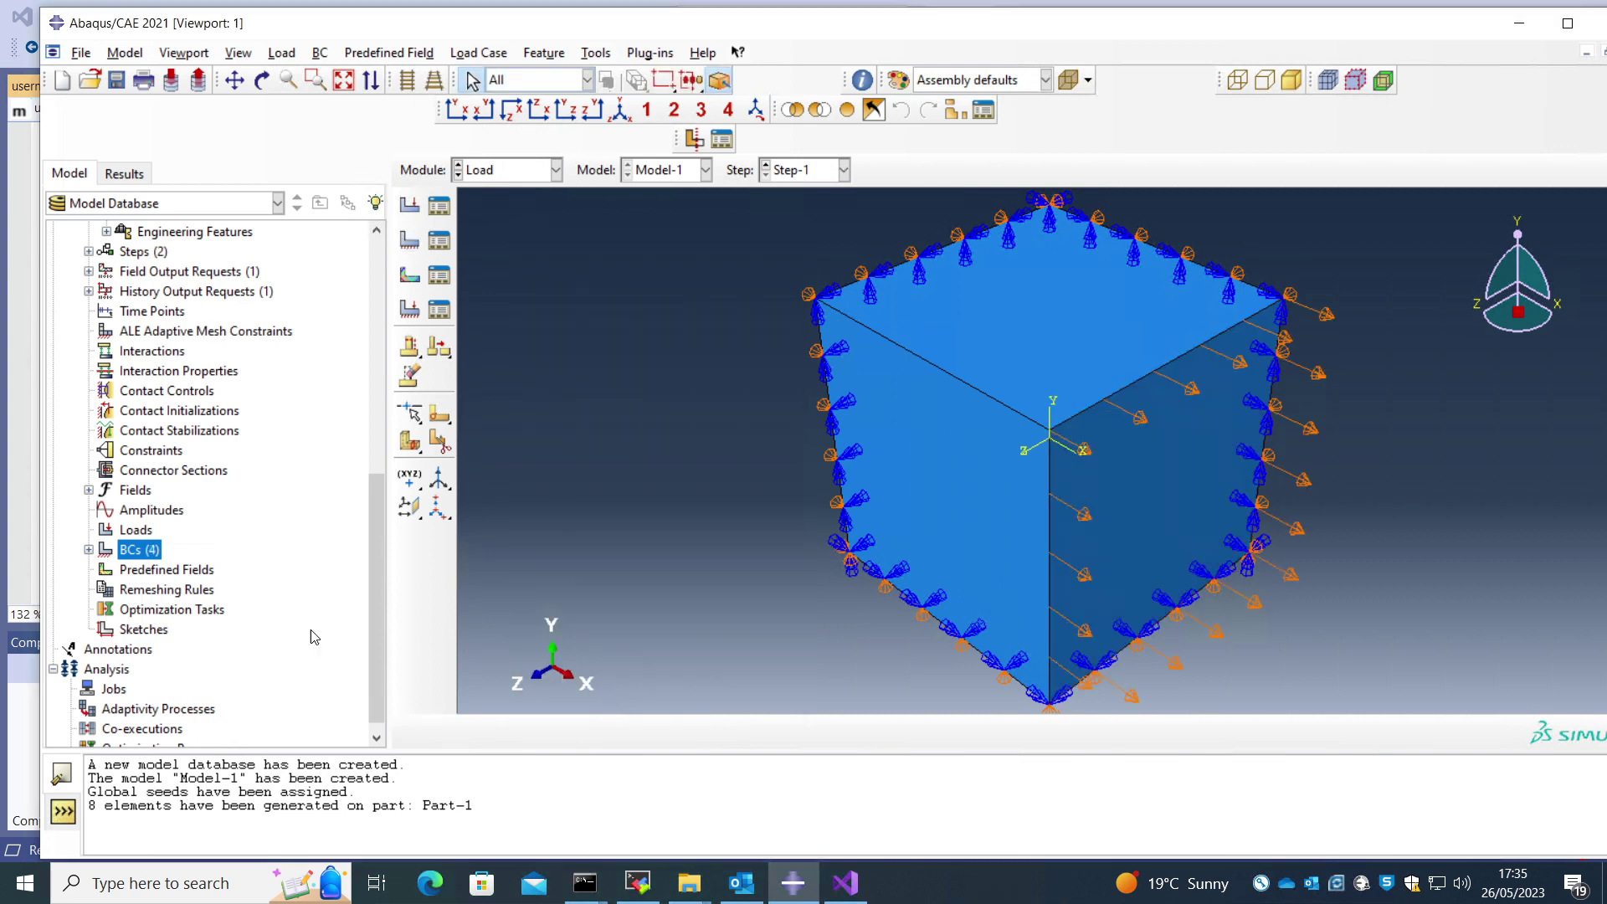
scroll(201, 640, "up", 5)
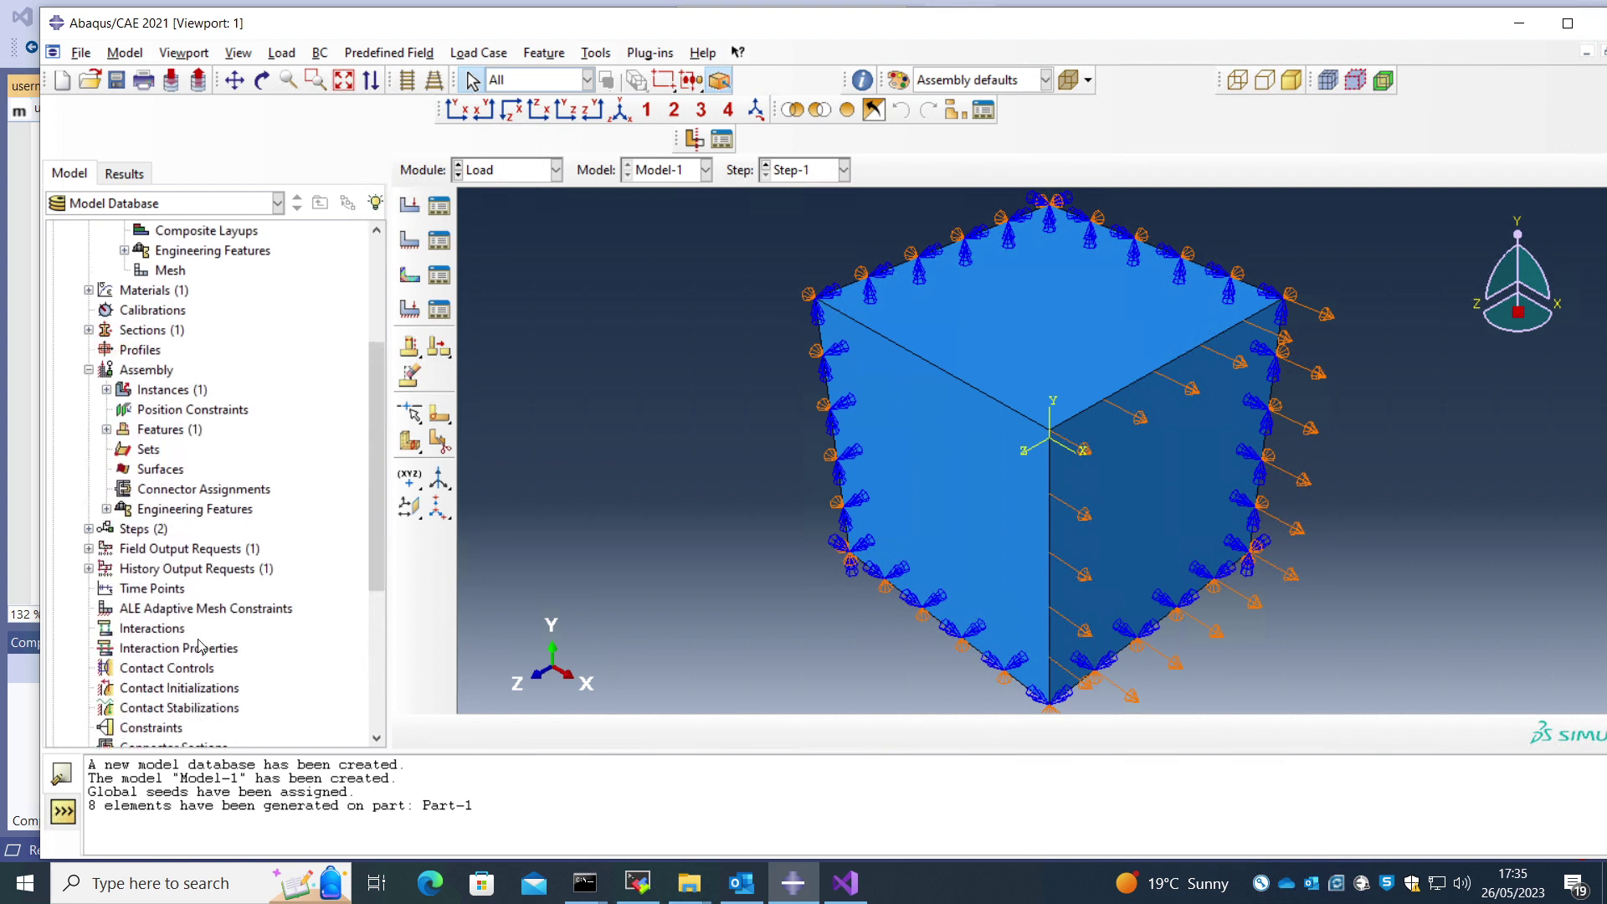
scroll(201, 646, "up", 1)
Step: Scroll the model tree back up to the Materials node
scroll(201, 644, "up", 3)
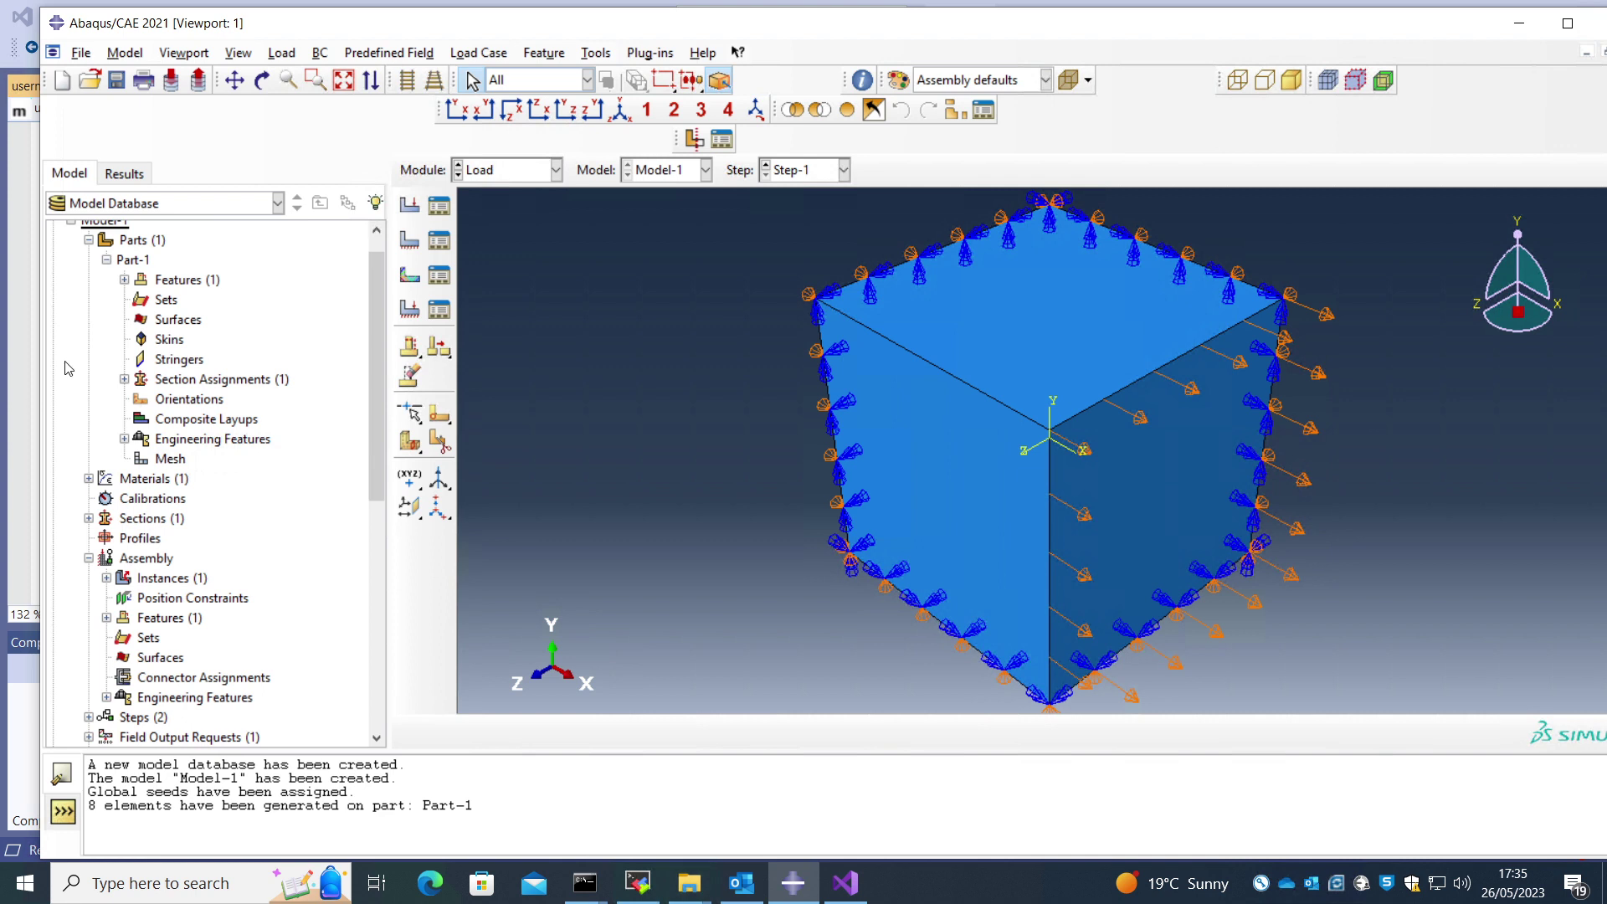
scroll(105, 402, "up", 1)
scroll(105, 403, "up", 1)
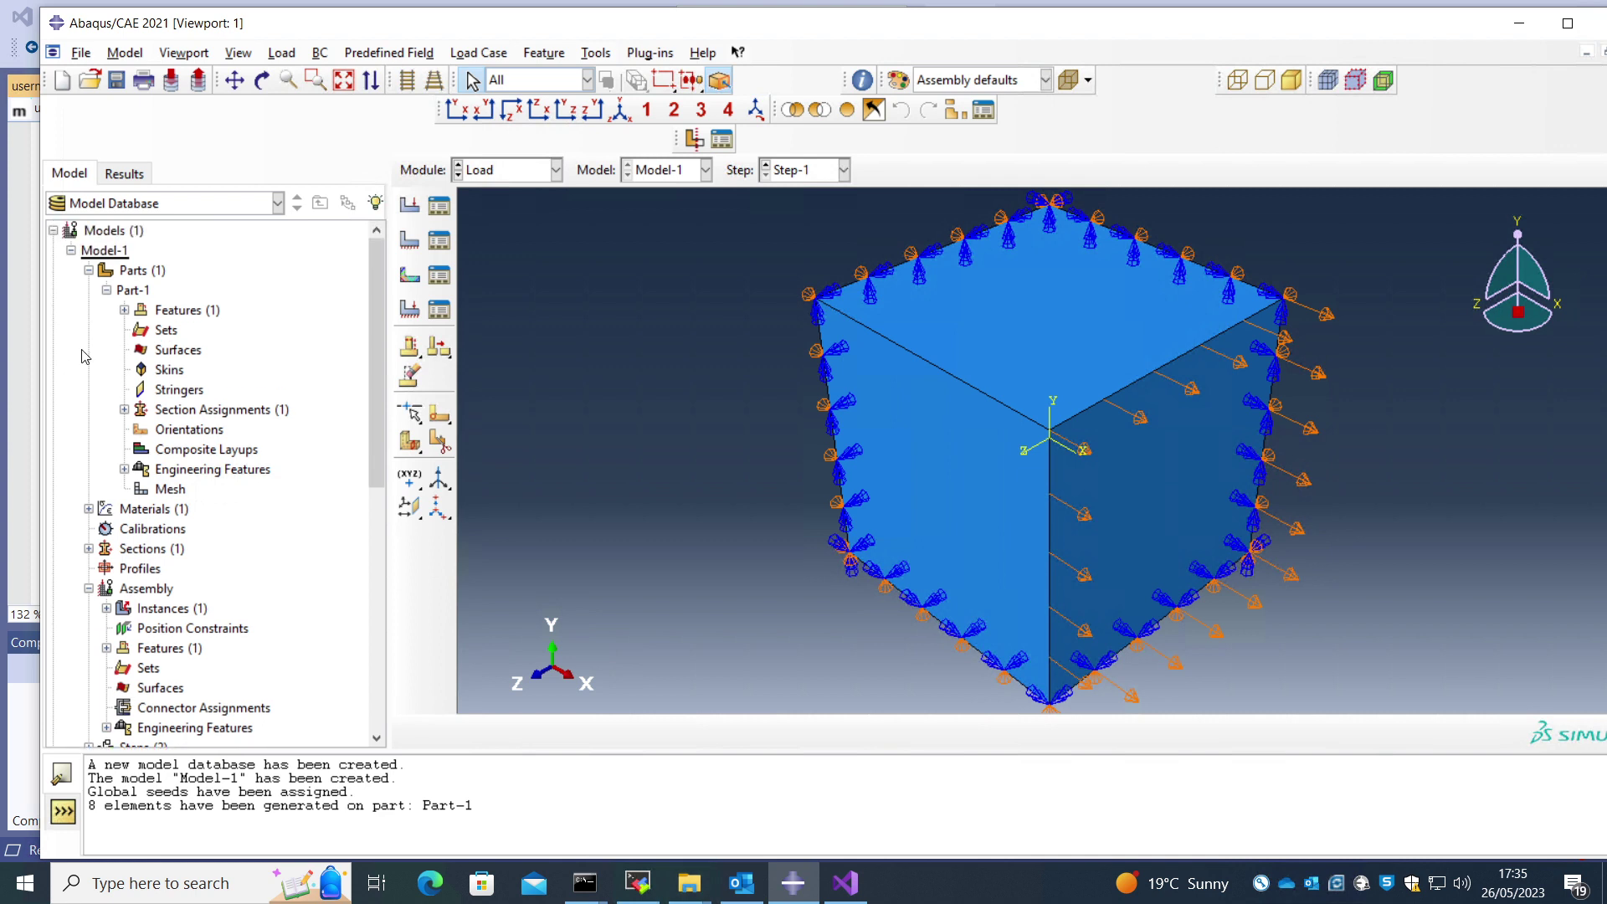
Step: Edit Material-1 and add a General > Depvar behaviour next to User Material
left_click(88, 509)
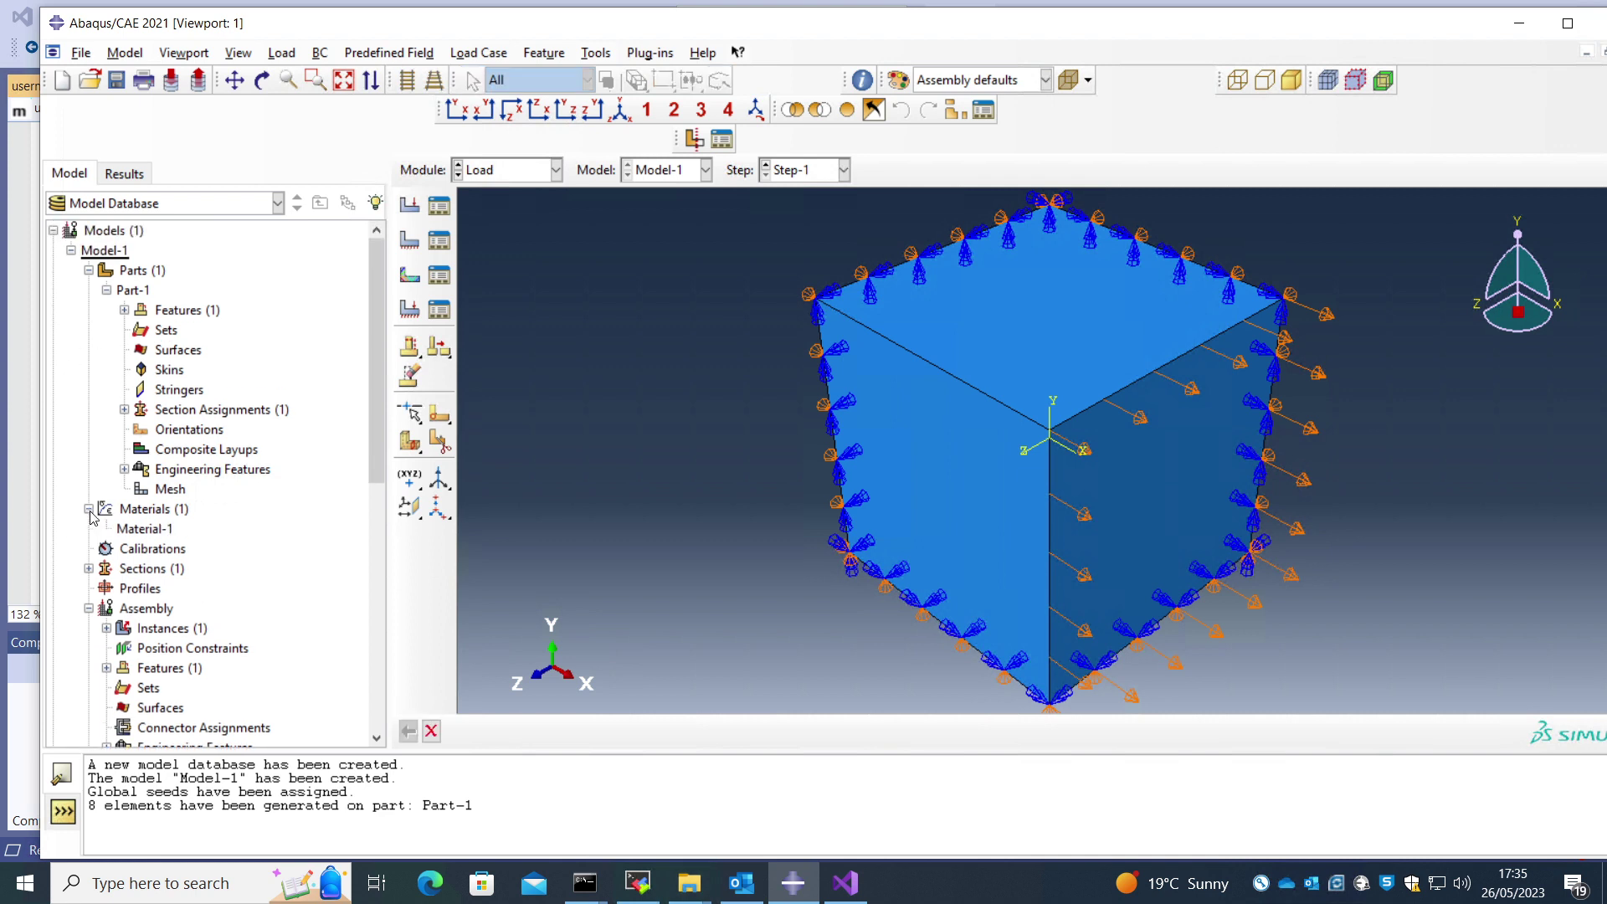
right_click(153, 533)
left_click(199, 567)
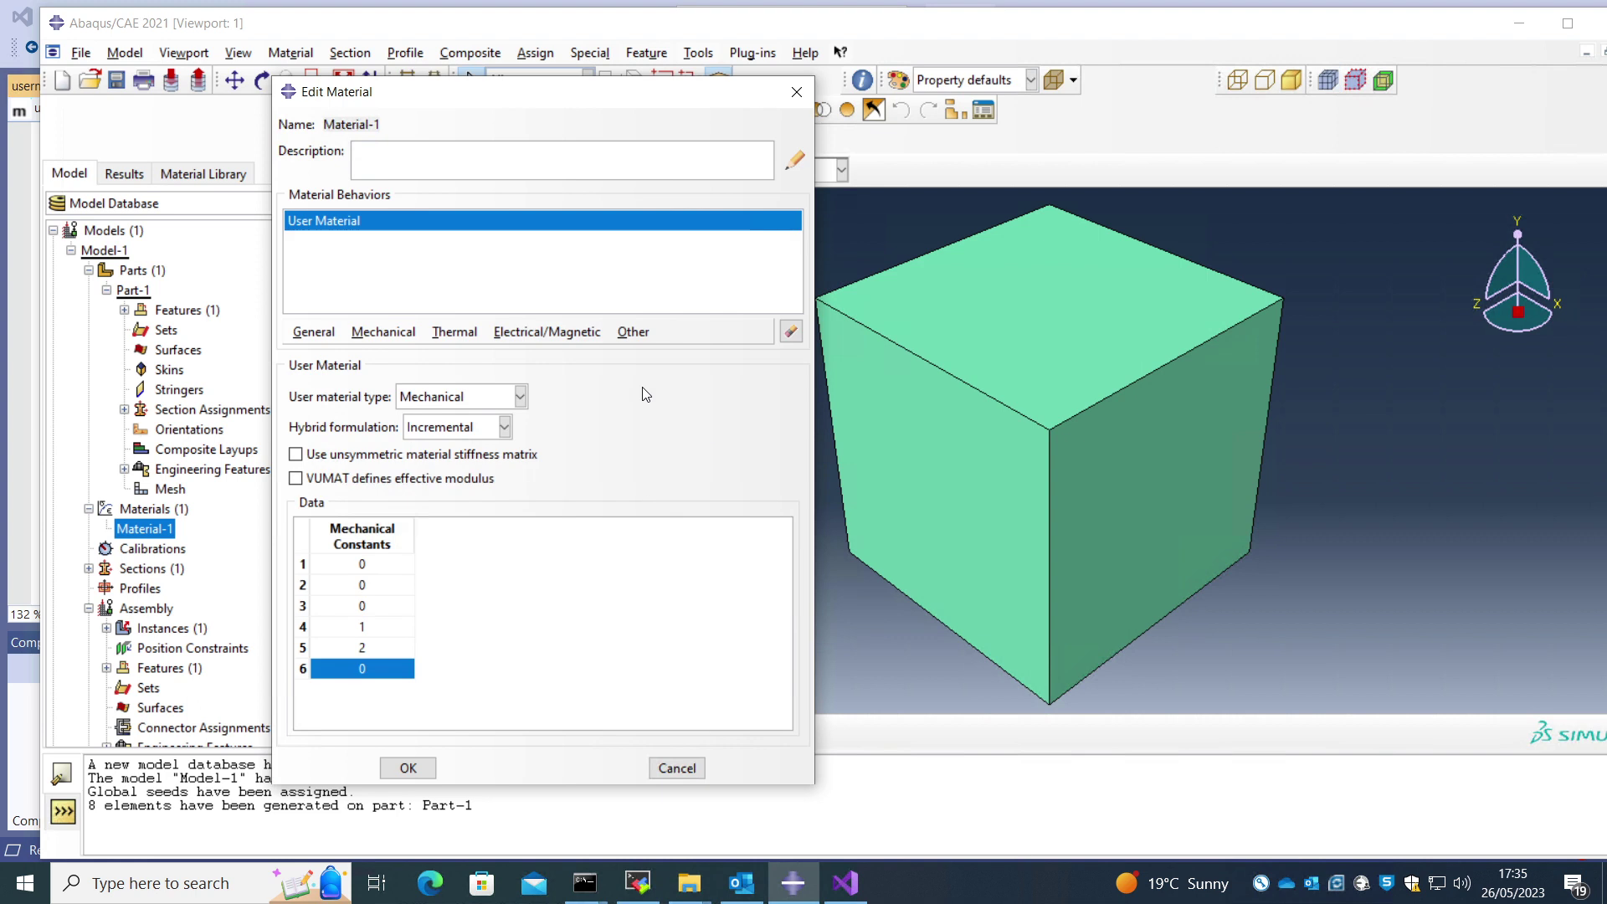
left_click(311, 333)
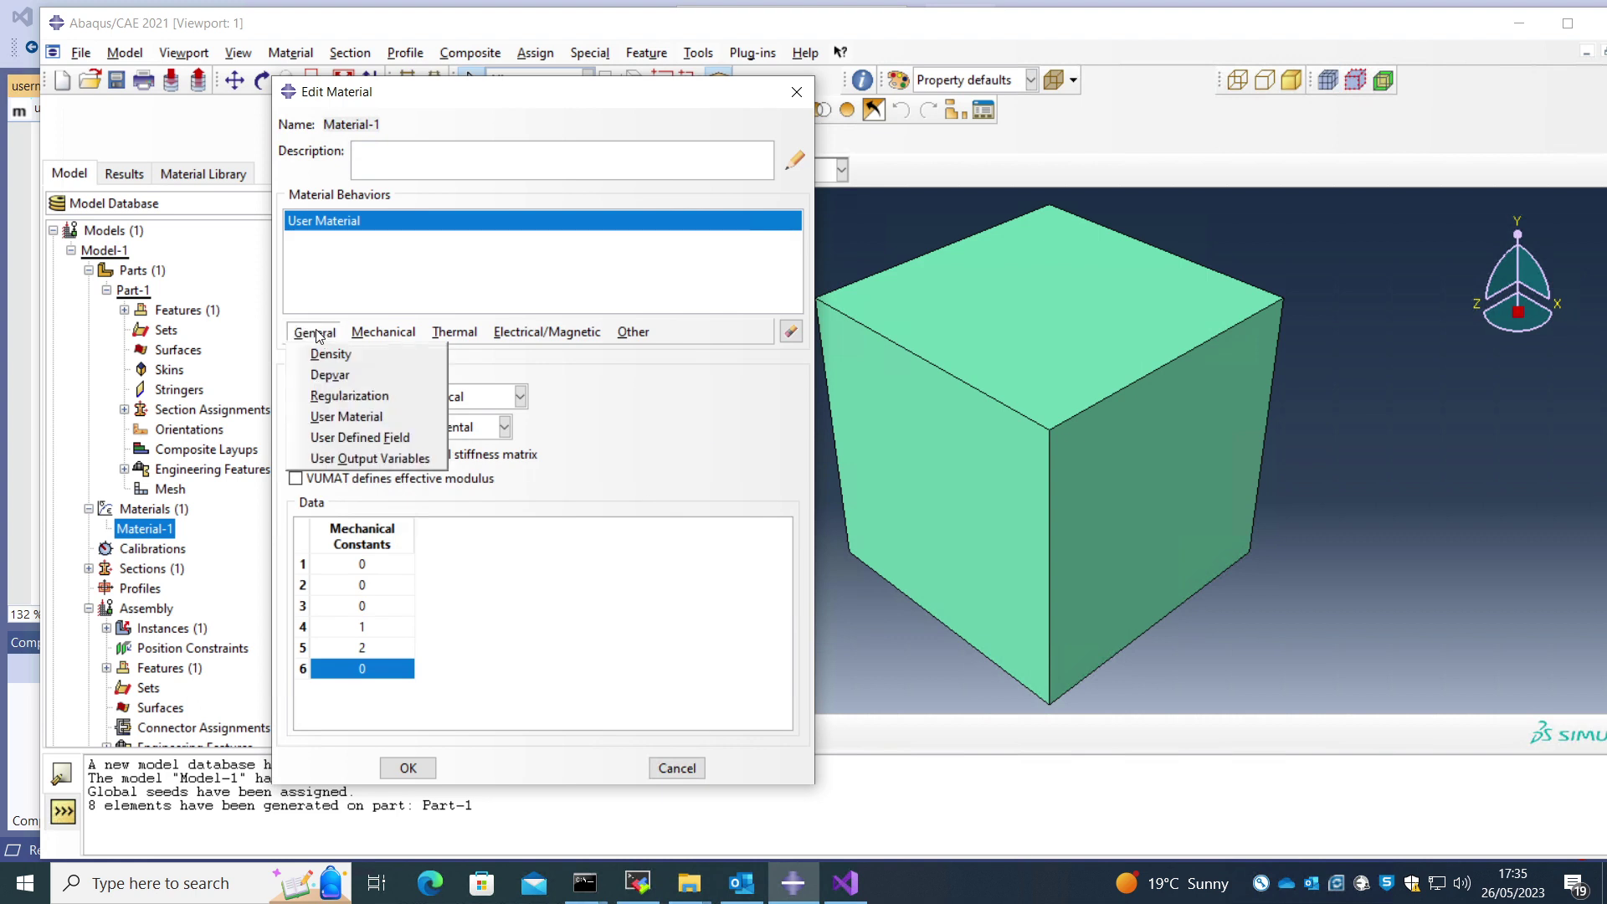
left_click(348, 375)
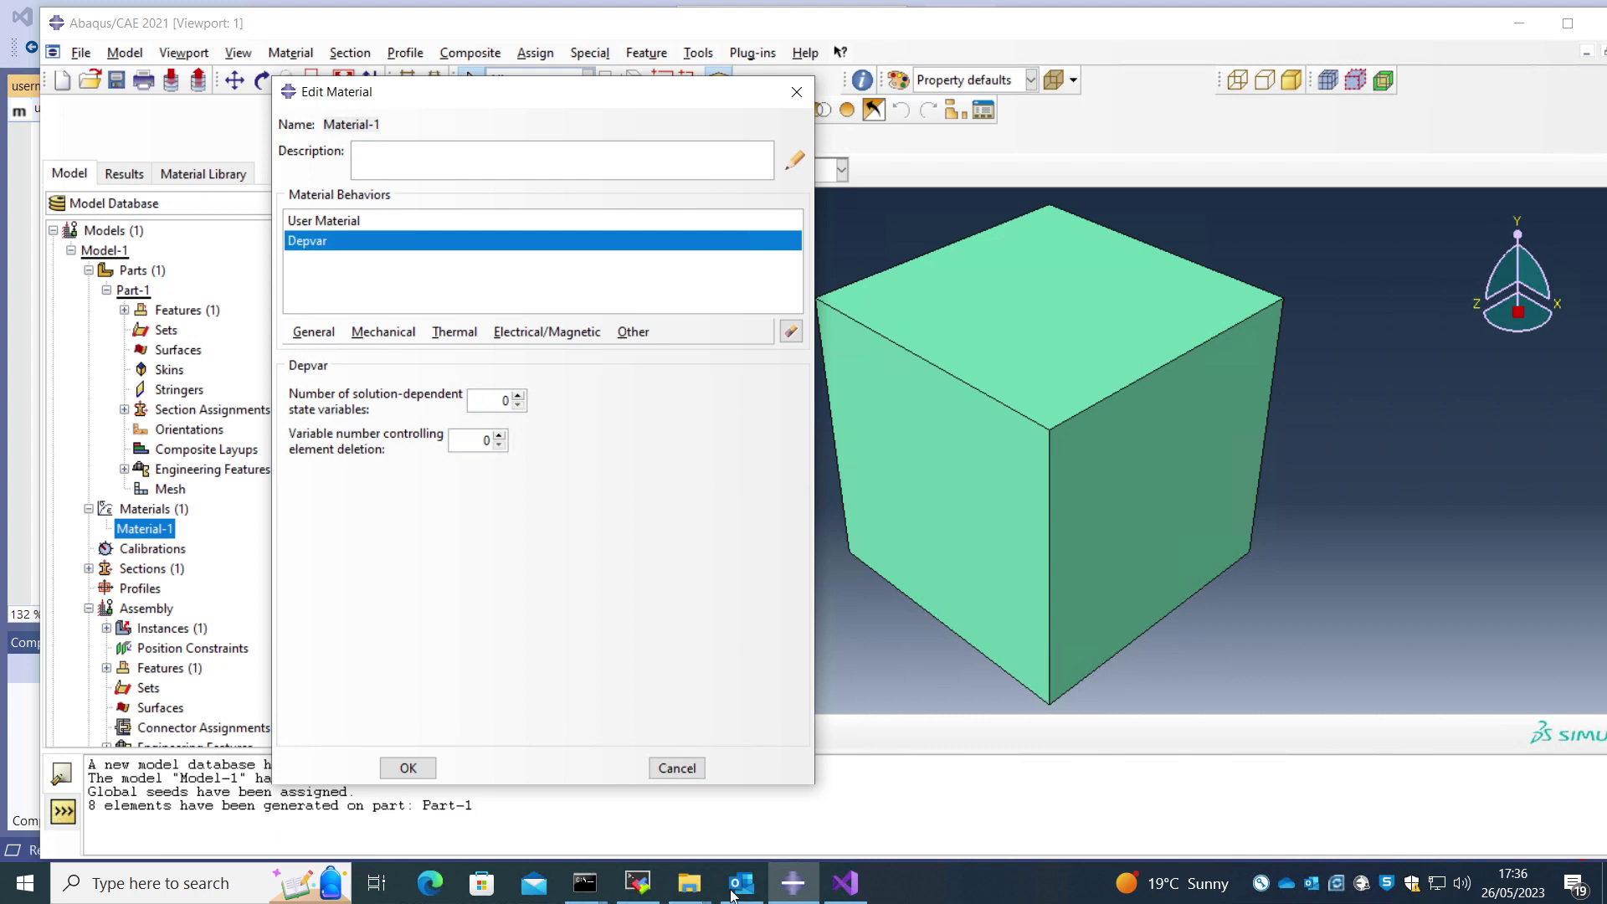
Step: Bring the test folder forward in File Explorer and select the useroutputs source file
mouse_move(689, 883)
left_click(800, 796)
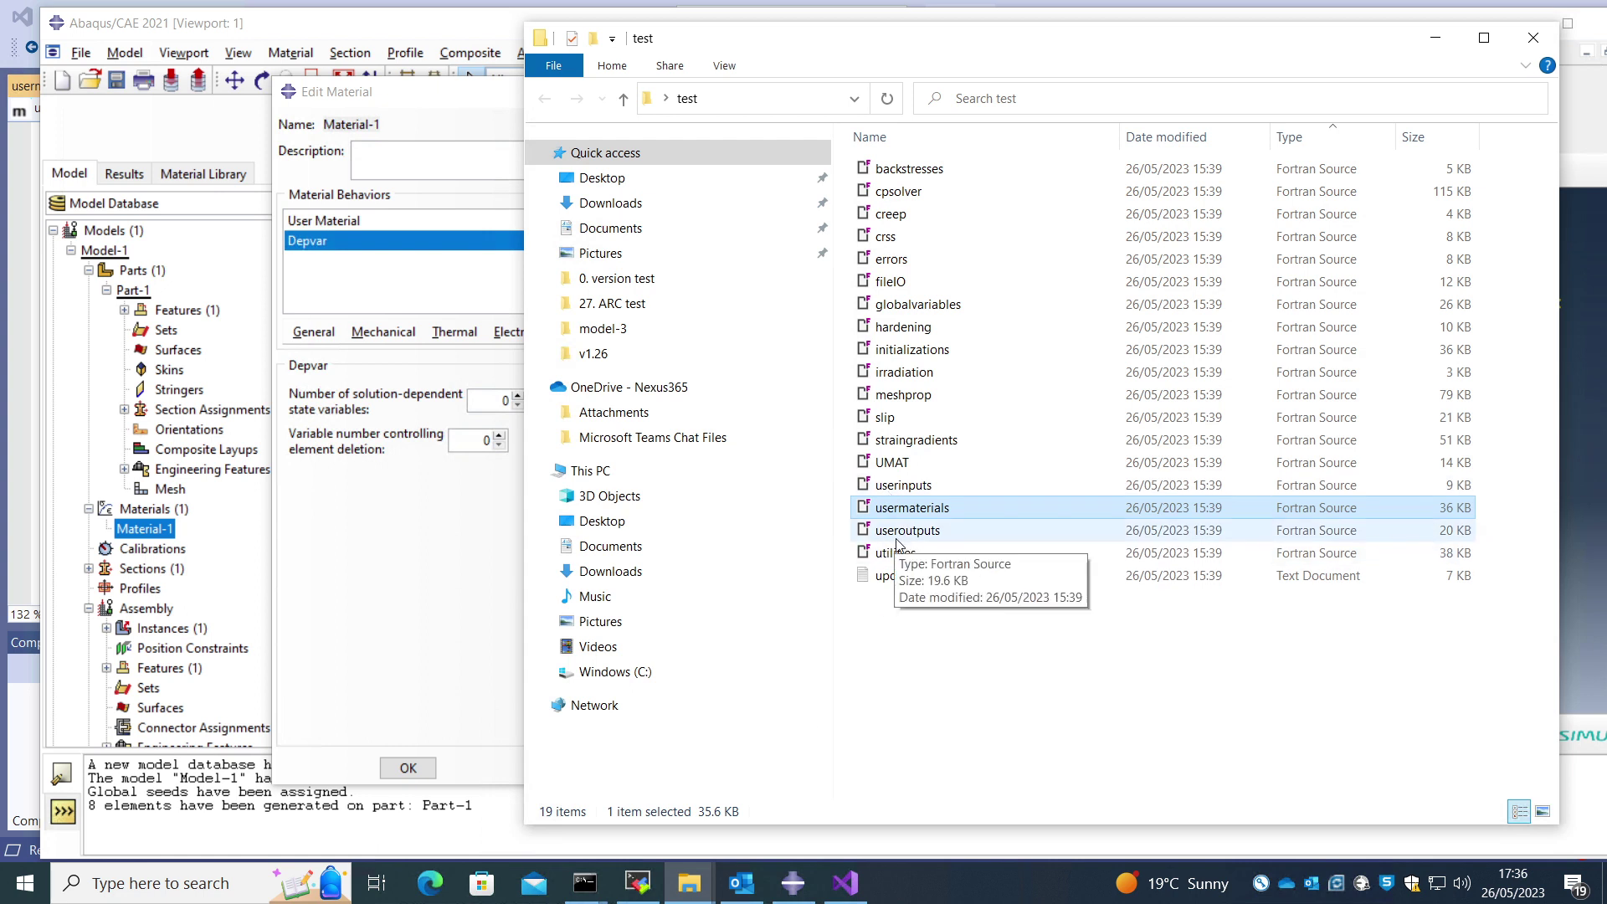
left_click(853, 895)
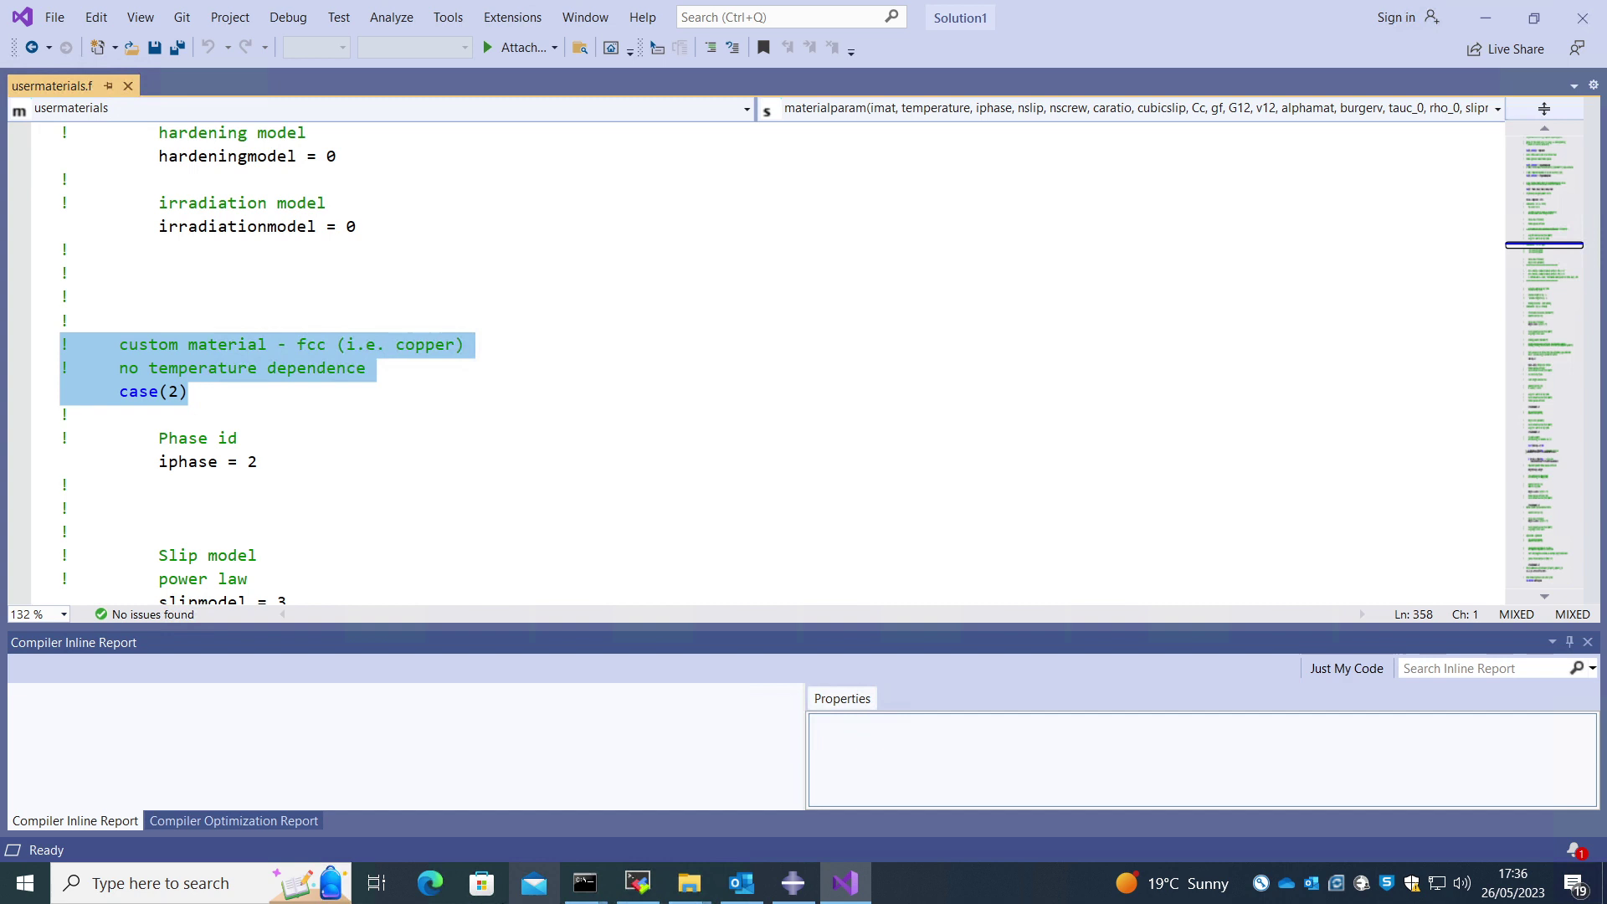
mouse_move(689, 883)
left_click(871, 758)
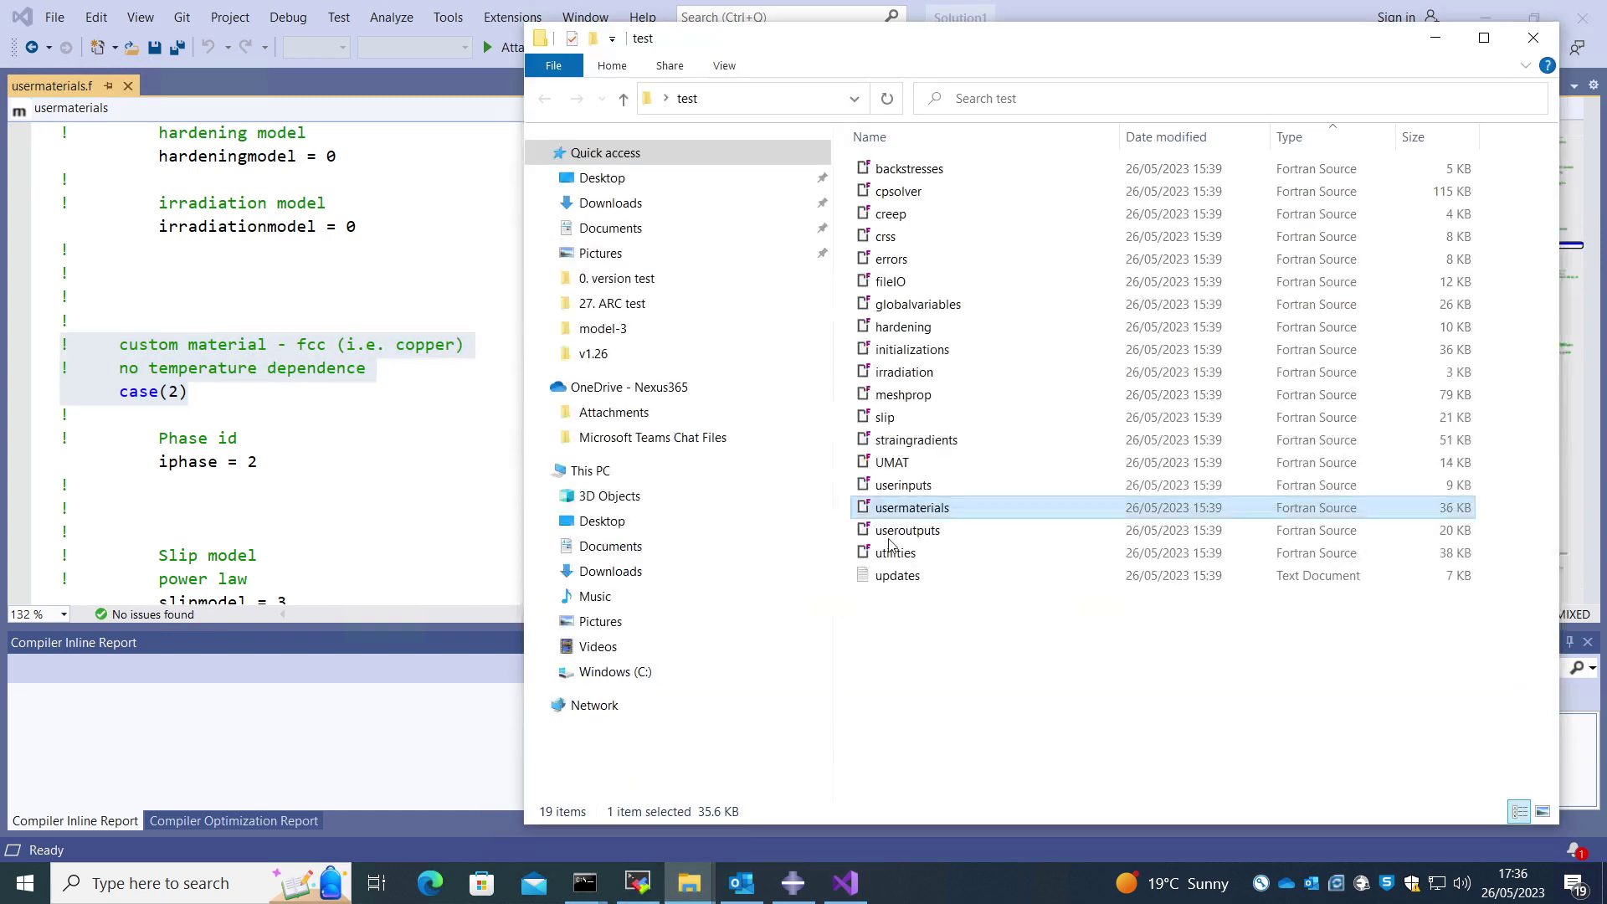
left_click(909, 532)
Step: Open useroutputs.f in Visual Studio and scroll down to the state-variable output flags
left_click_drag(911, 536, 381, 130)
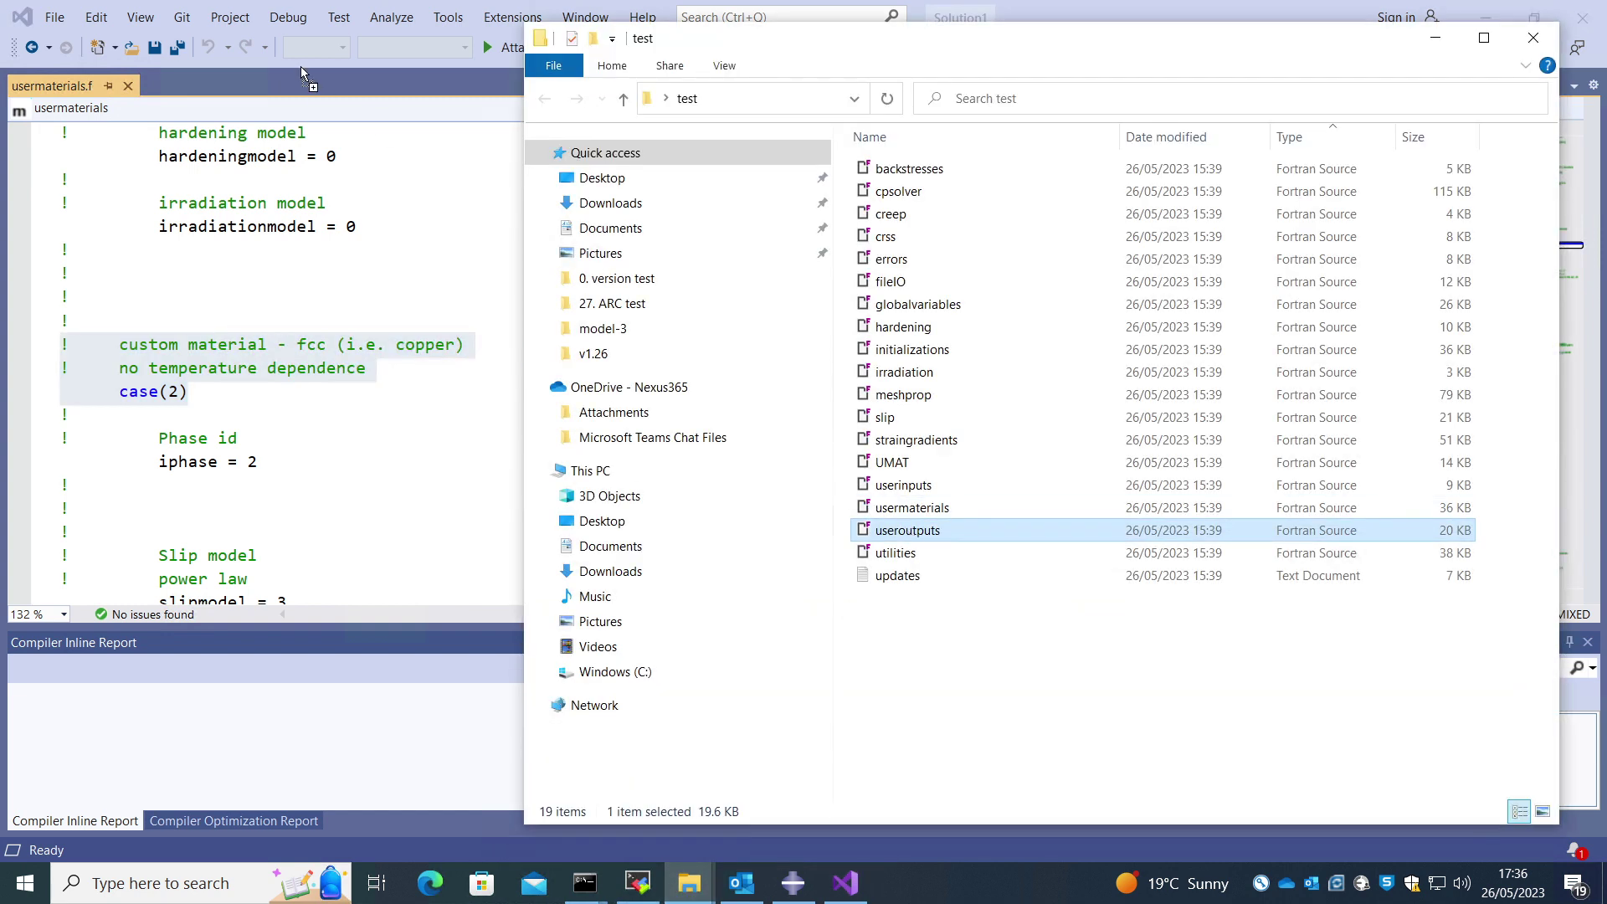
left_click(413, 299)
scroll(468, 396, "down", 9)
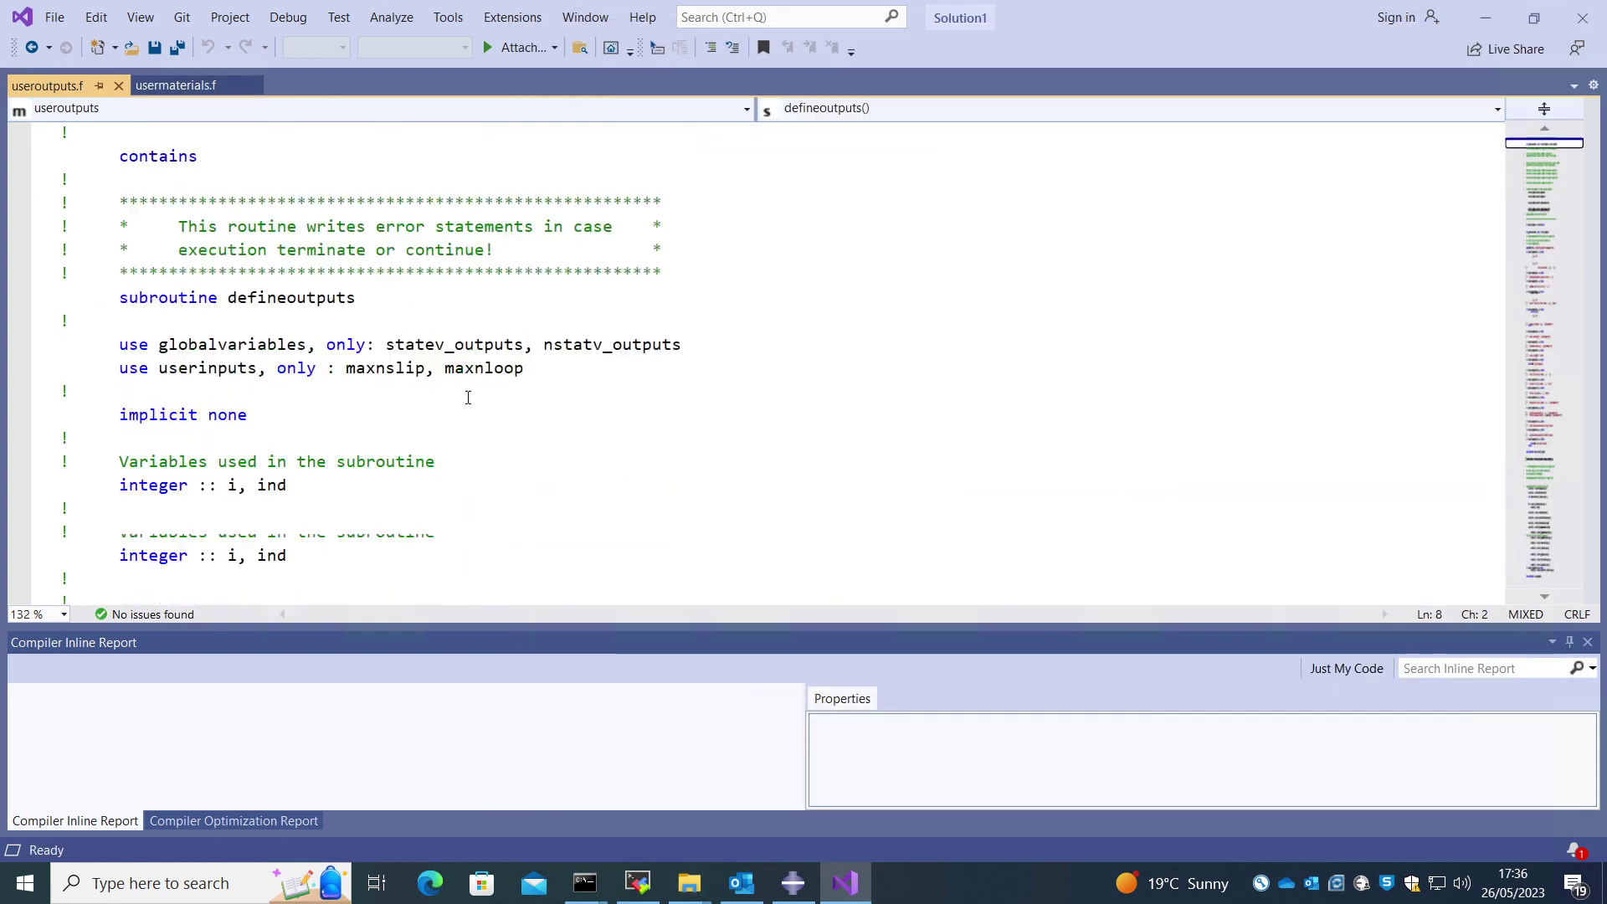
scroll(452, 396, "down", 1)
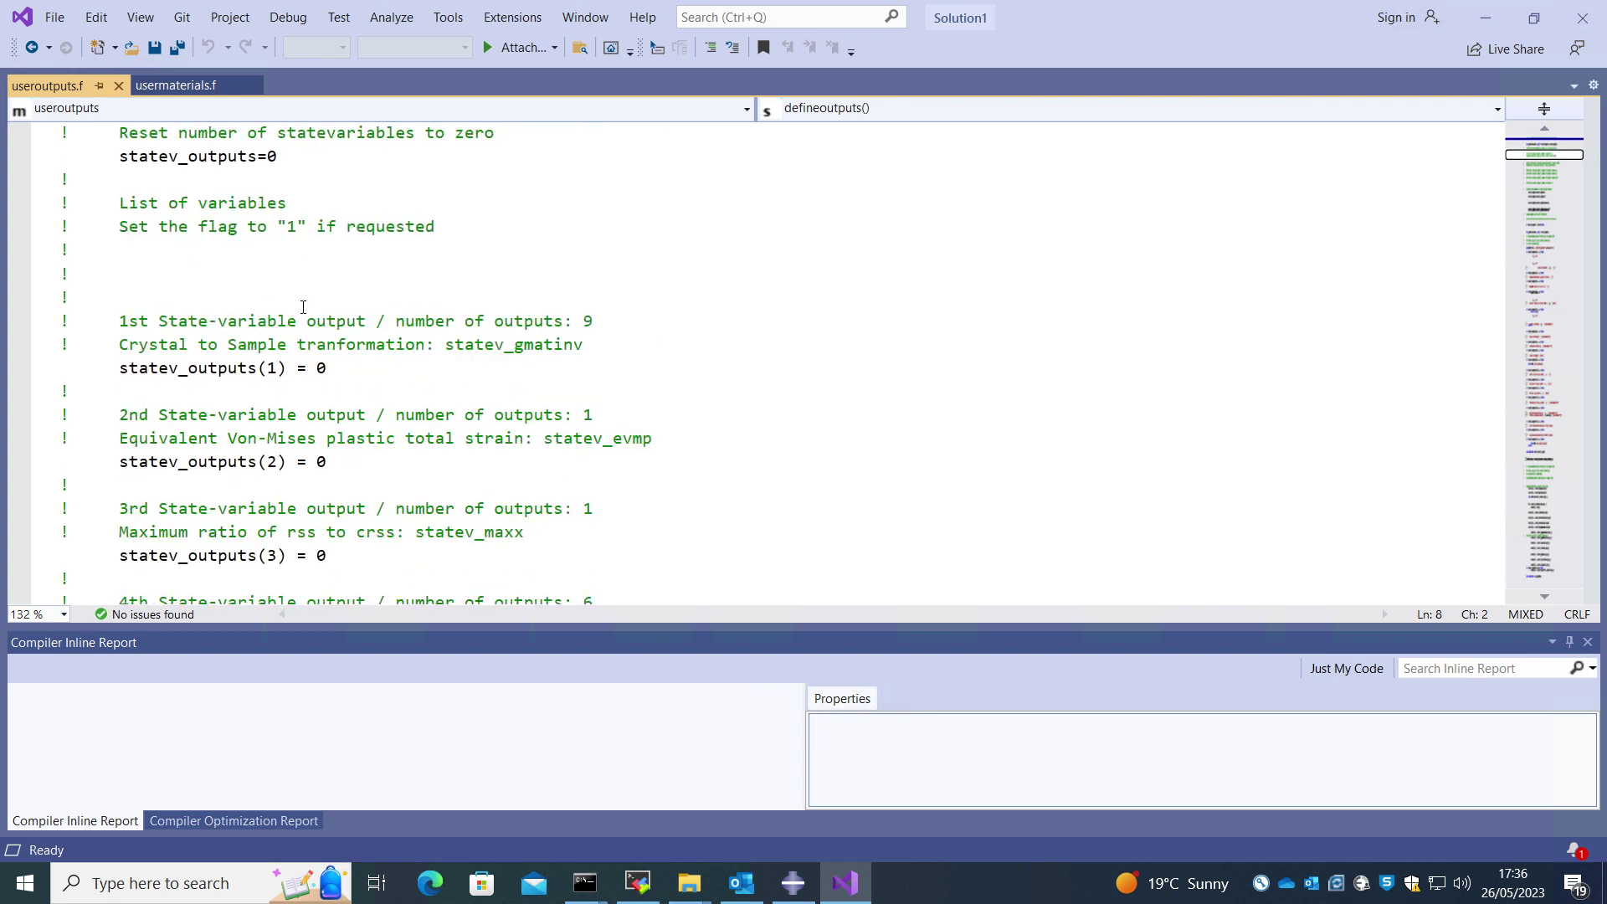
scroll(343, 394, "down", 12)
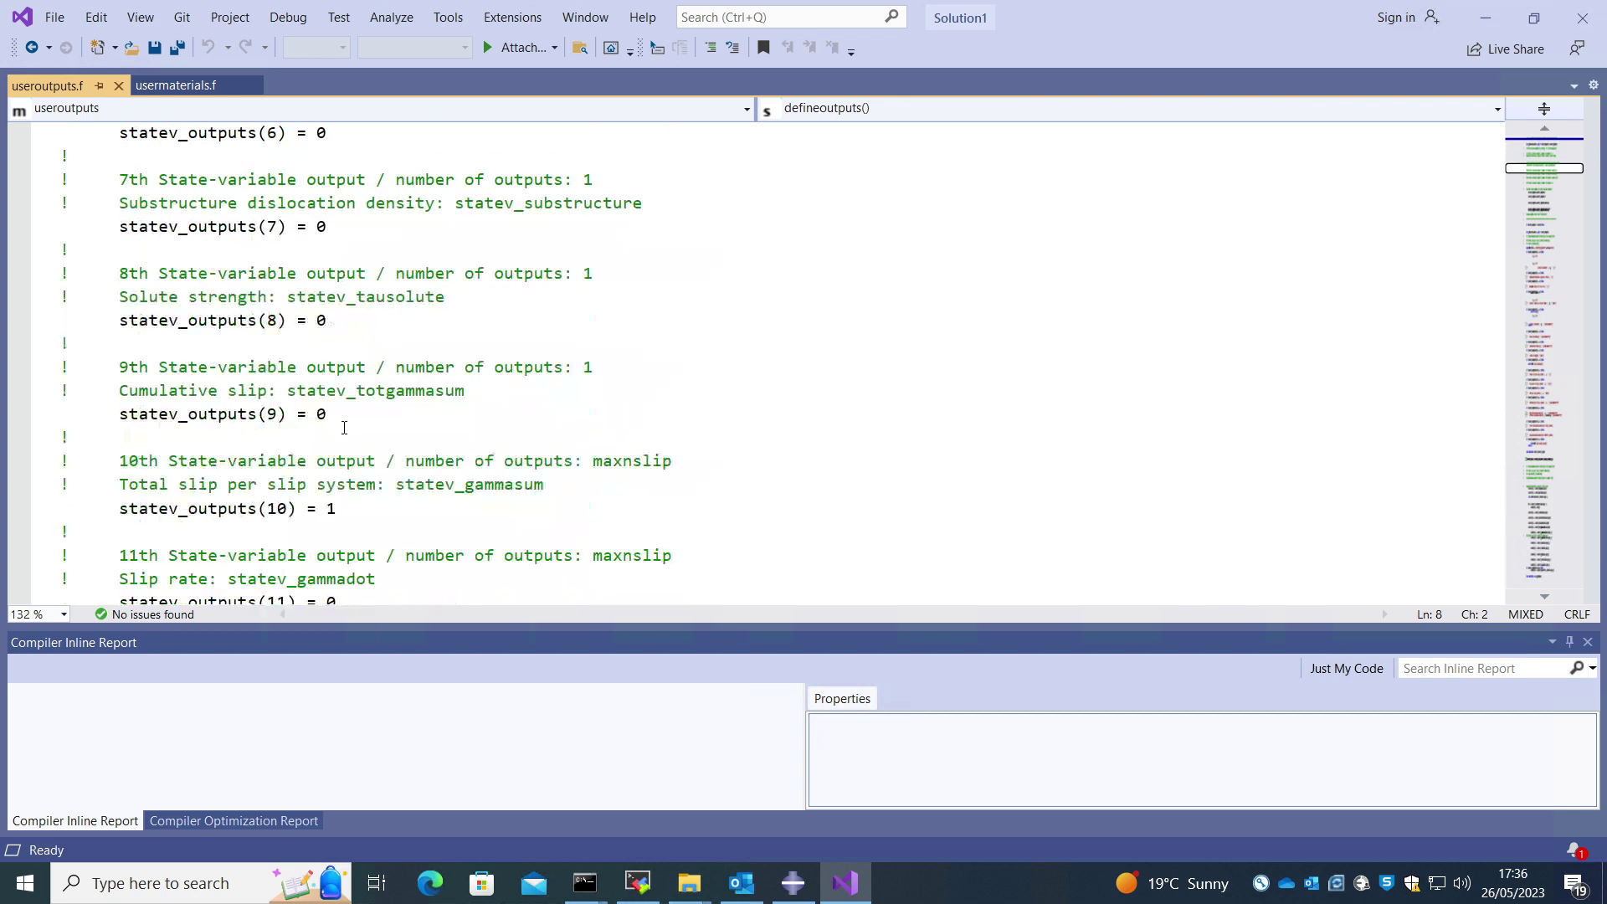
scroll(344, 428, "down", 1)
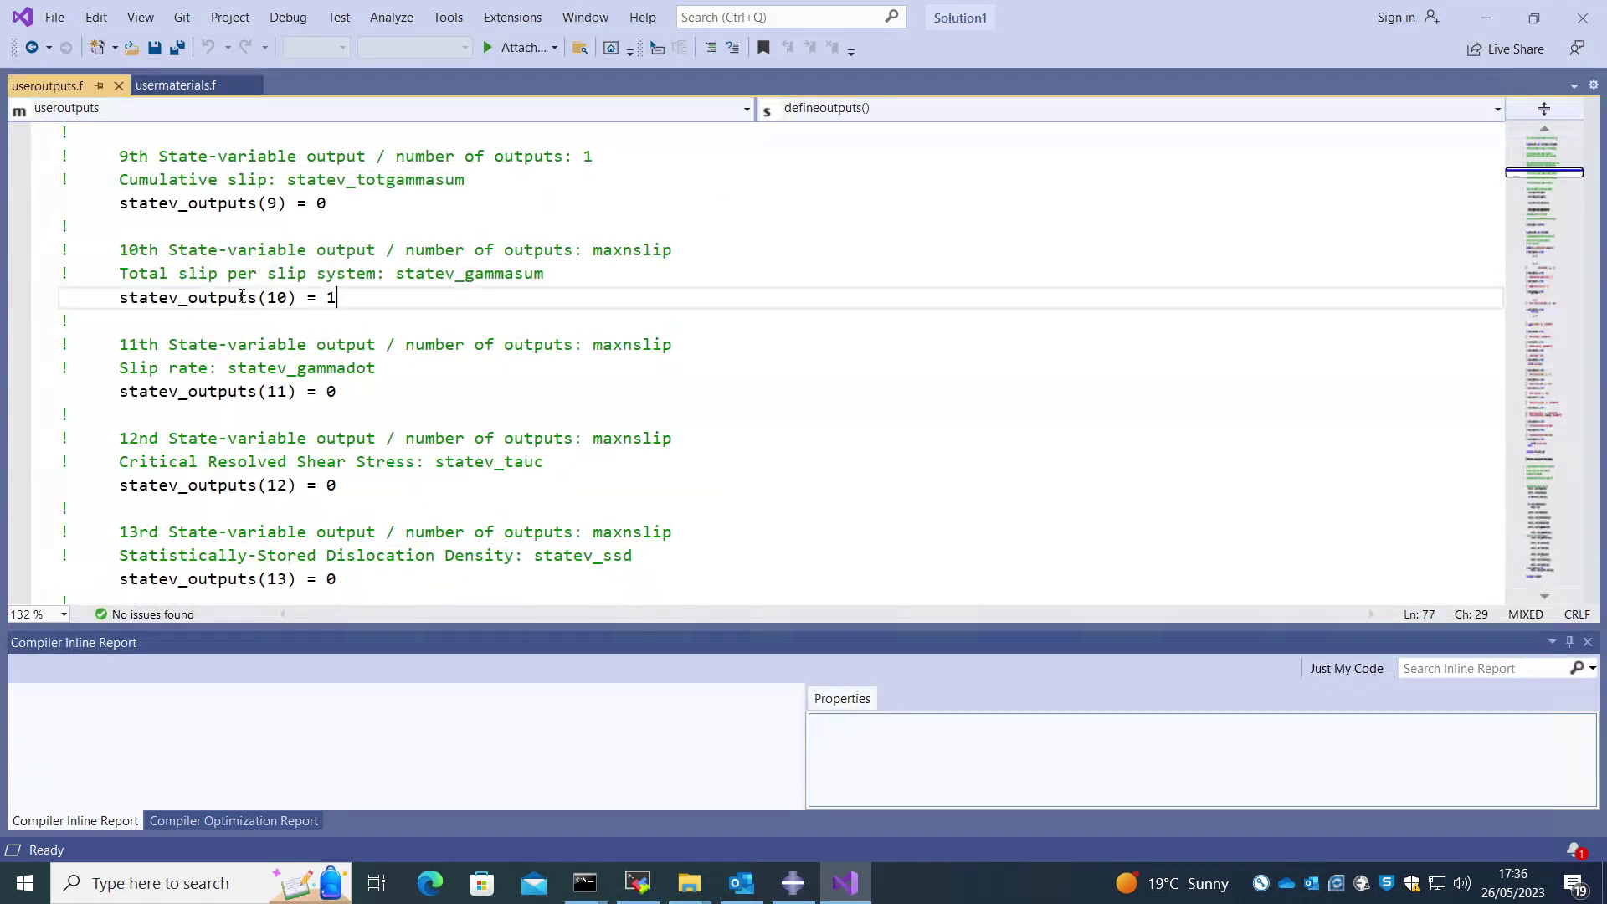
Step: Check that statev_outputs(10), total slip per slip system sized maxnslip, is set to 1
left_click_drag(336, 298, 58, 253)
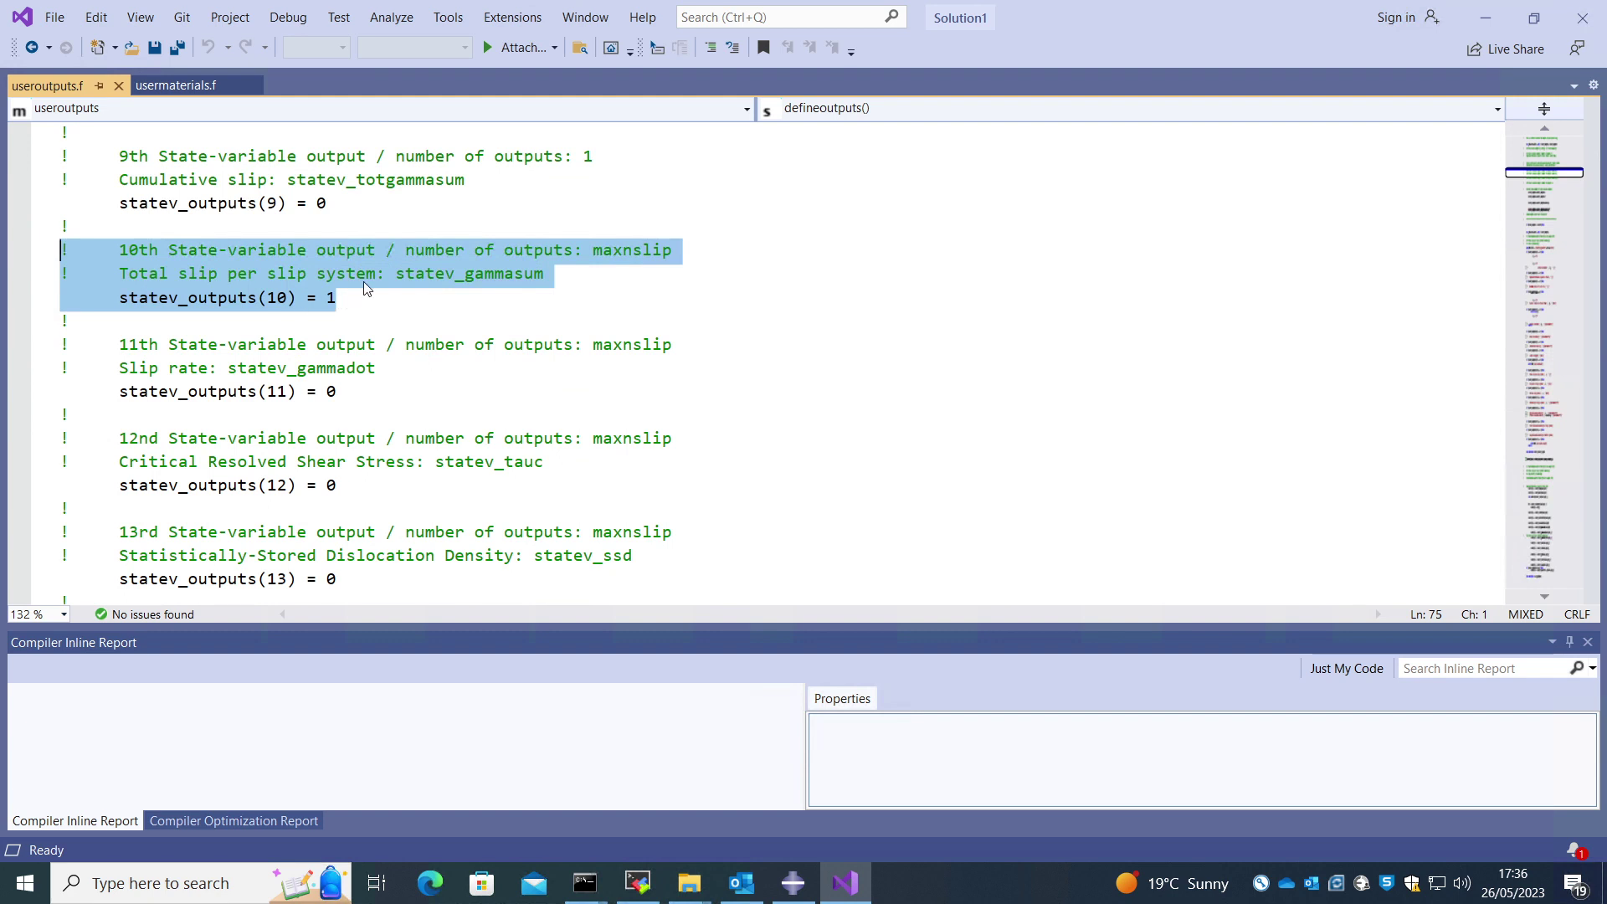
left_click_drag(327, 203, 317, 203)
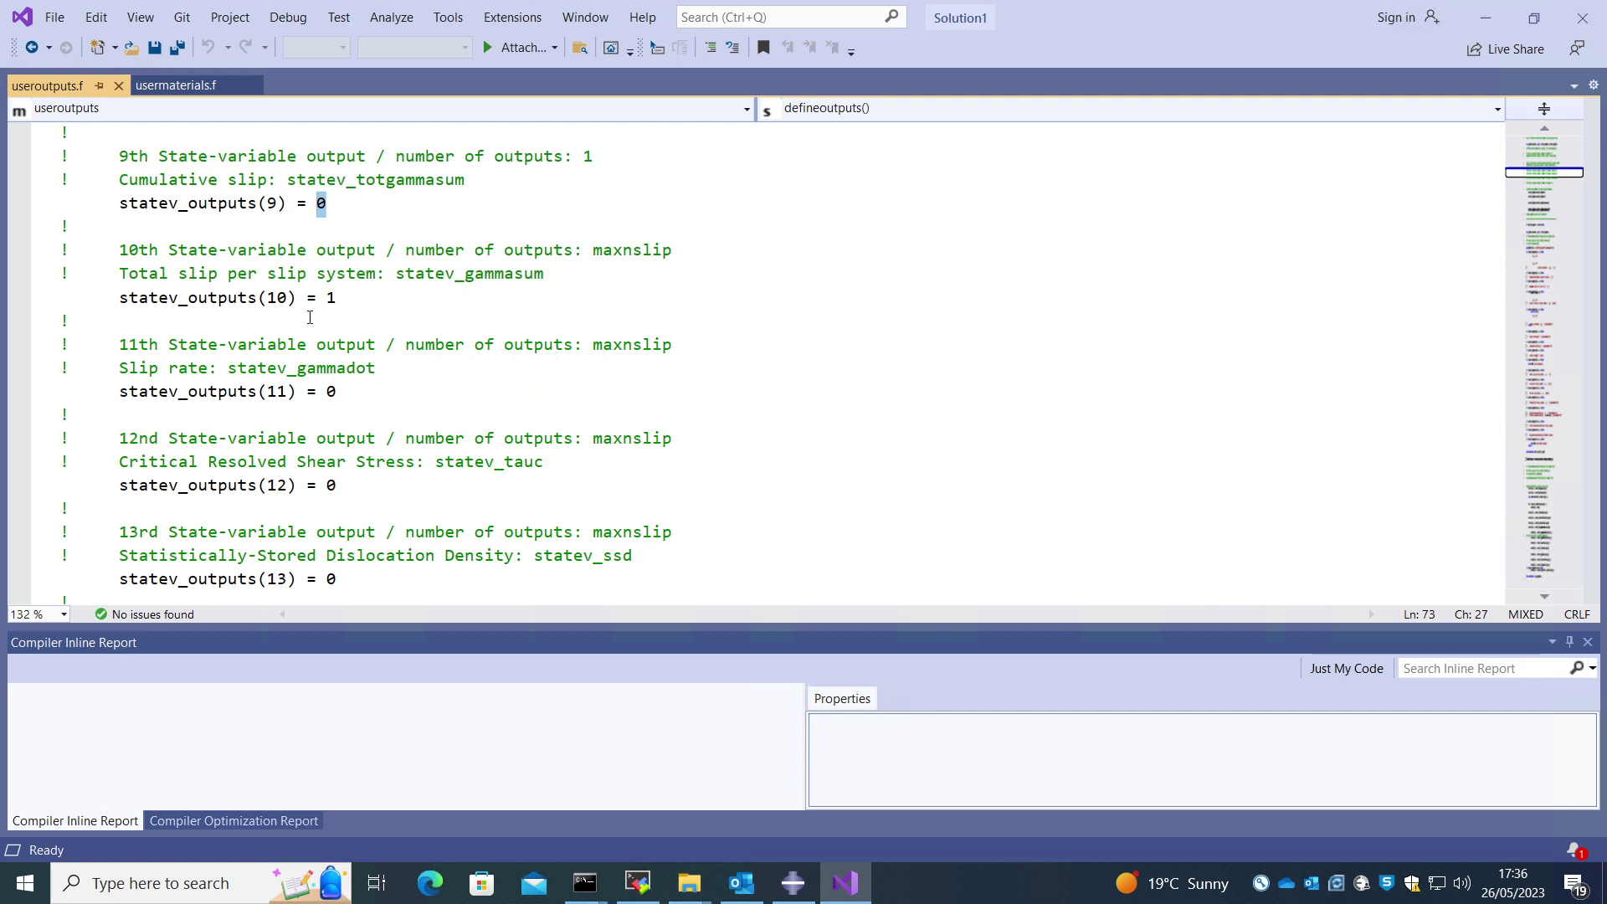
left_click_drag(348, 300, 60, 249)
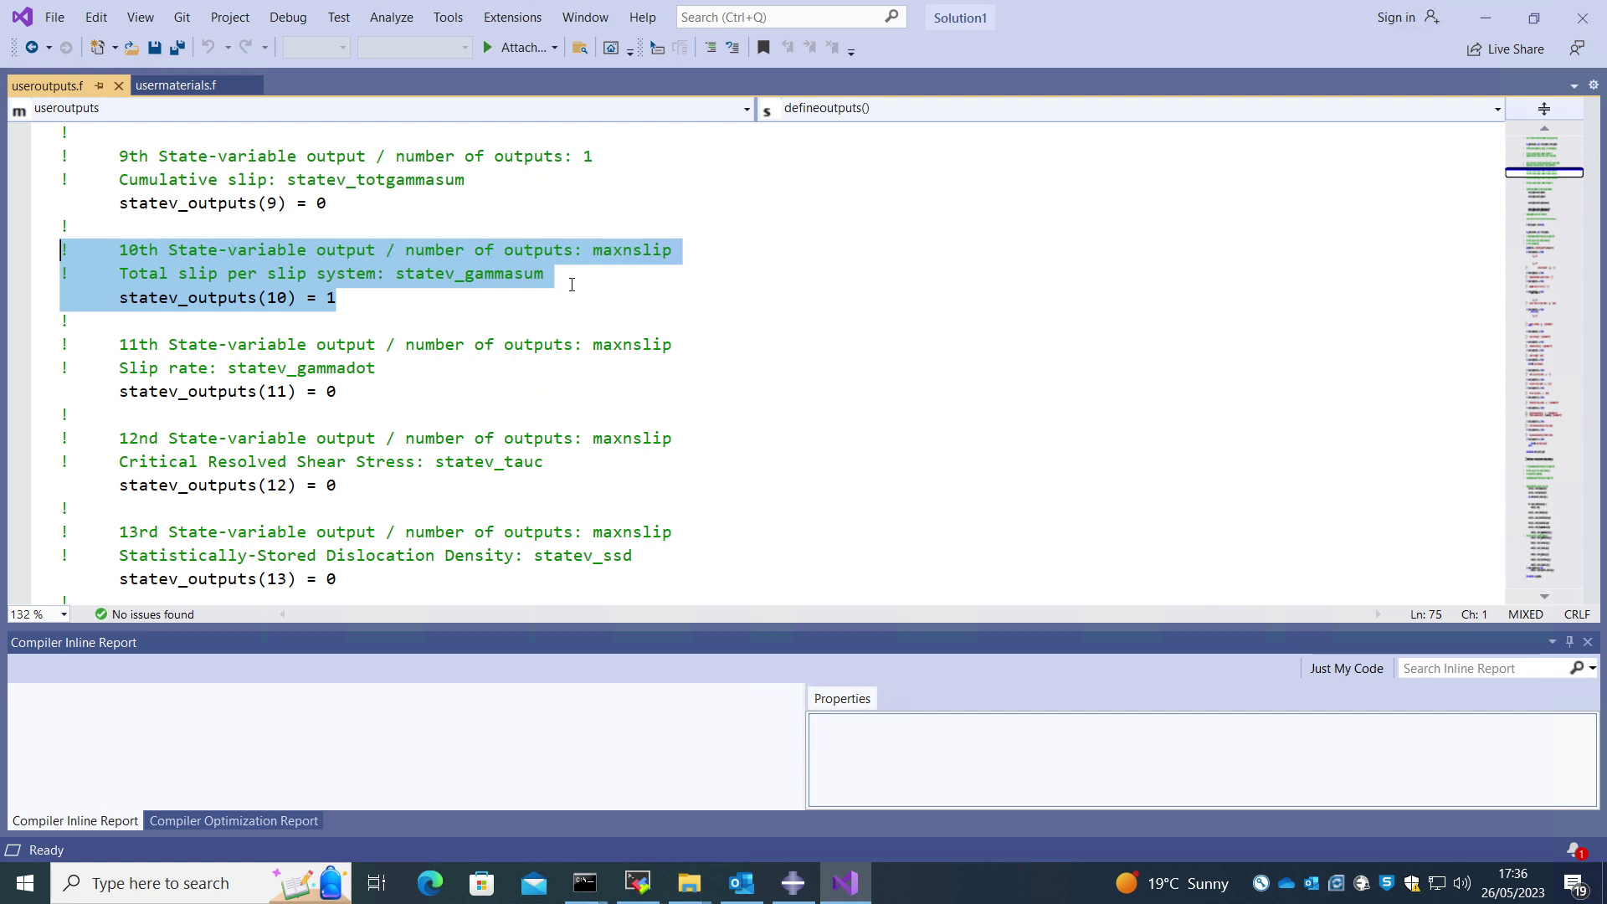
left_click(388, 294)
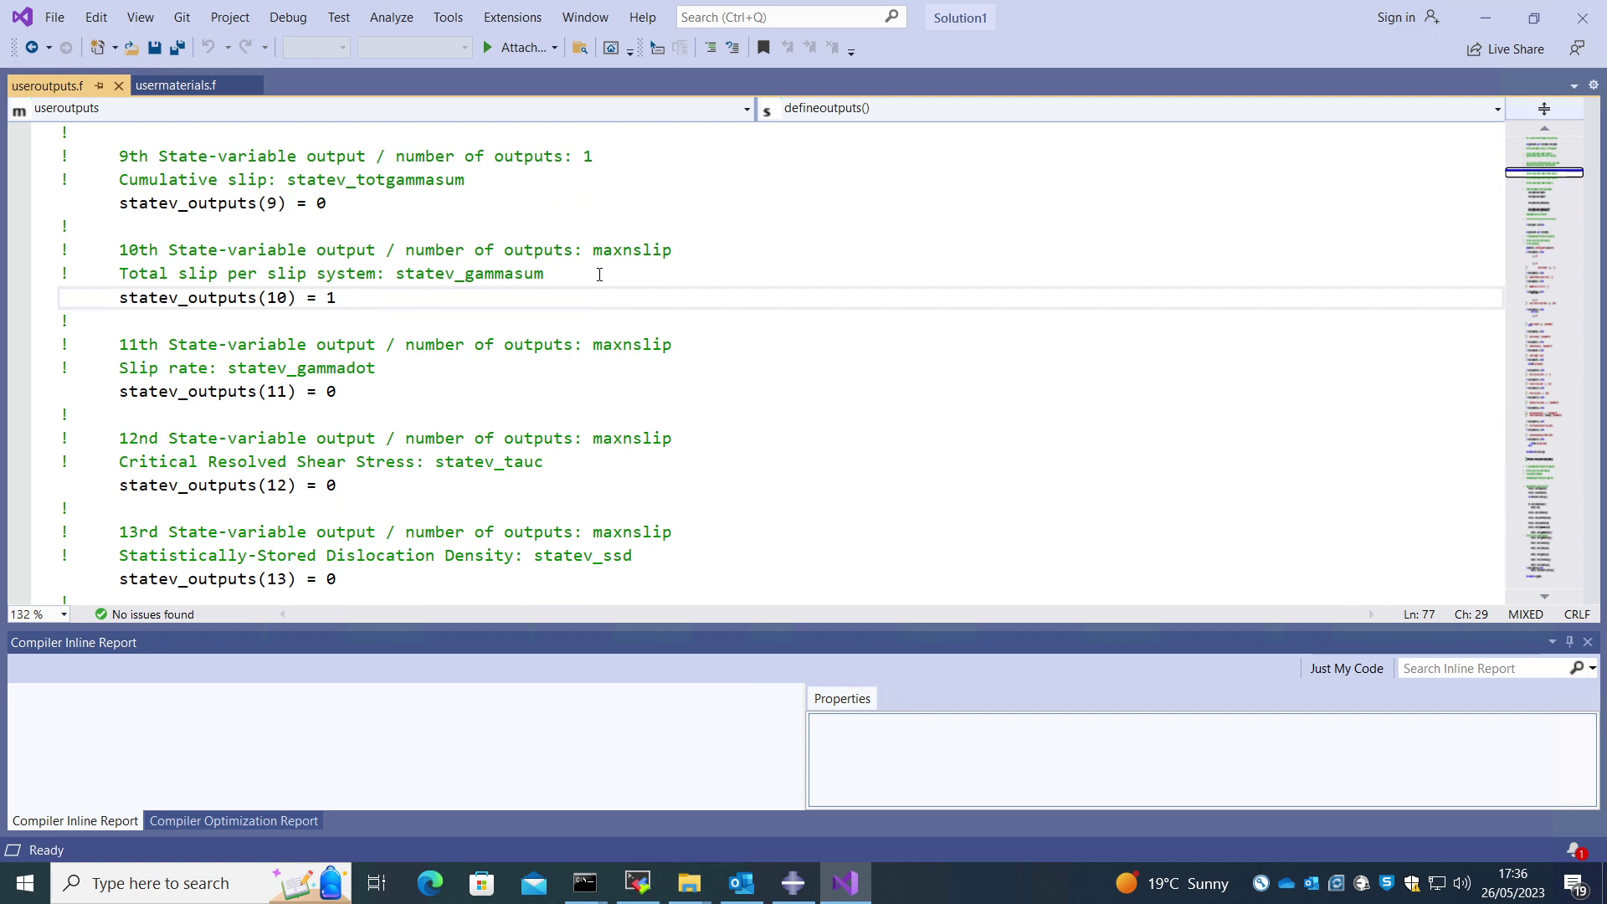
left_click_drag(593, 251, 695, 251)
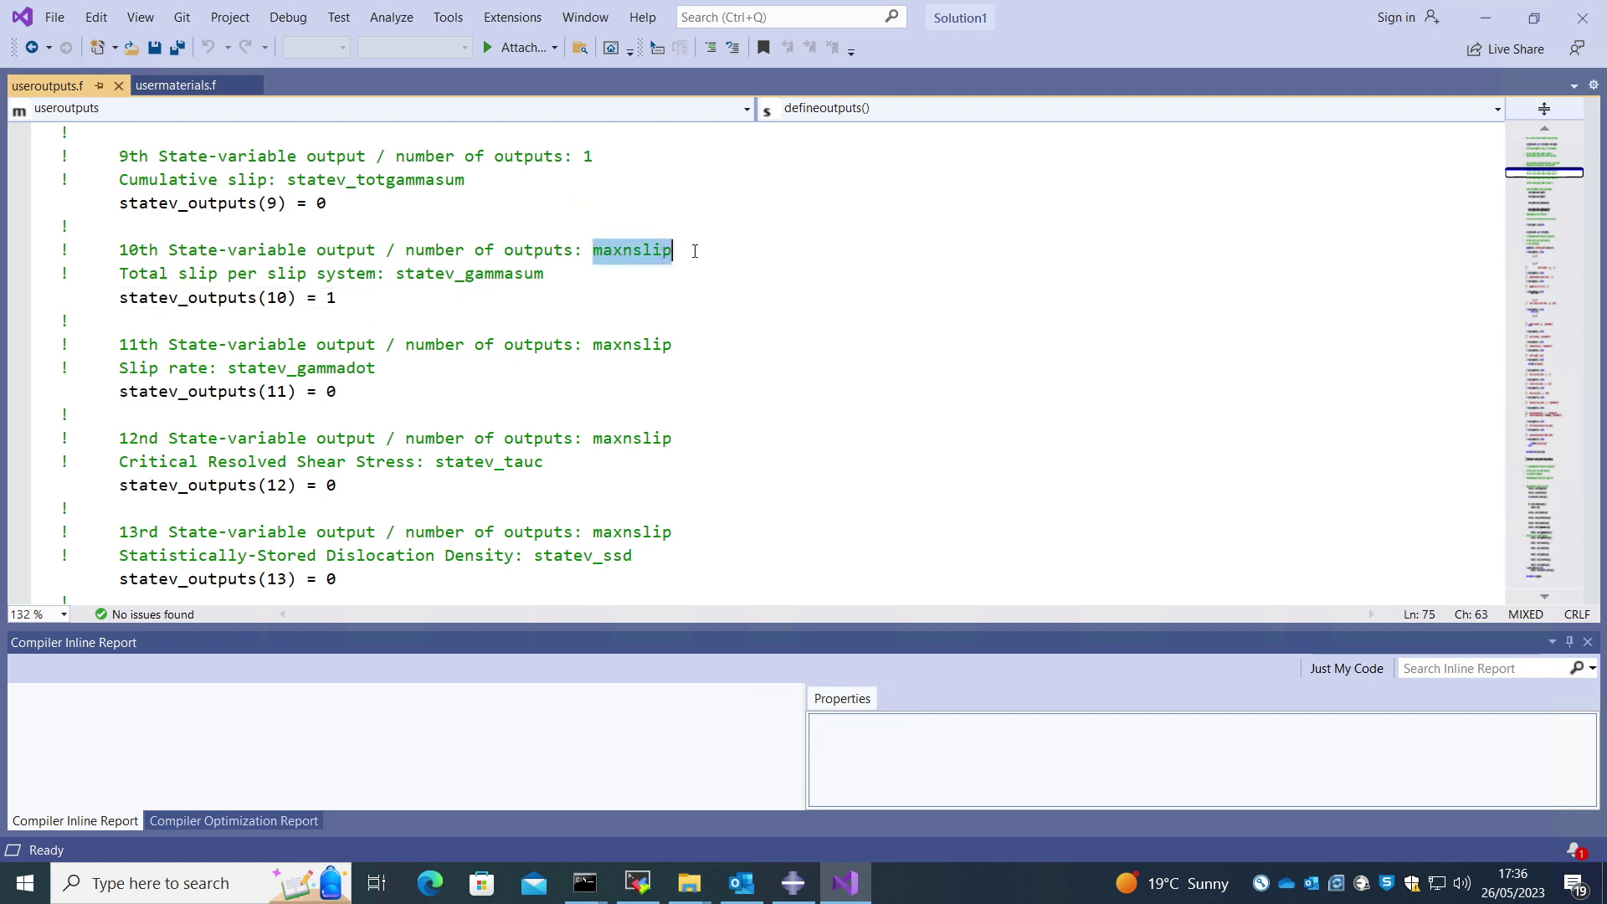
left_click(478, 309)
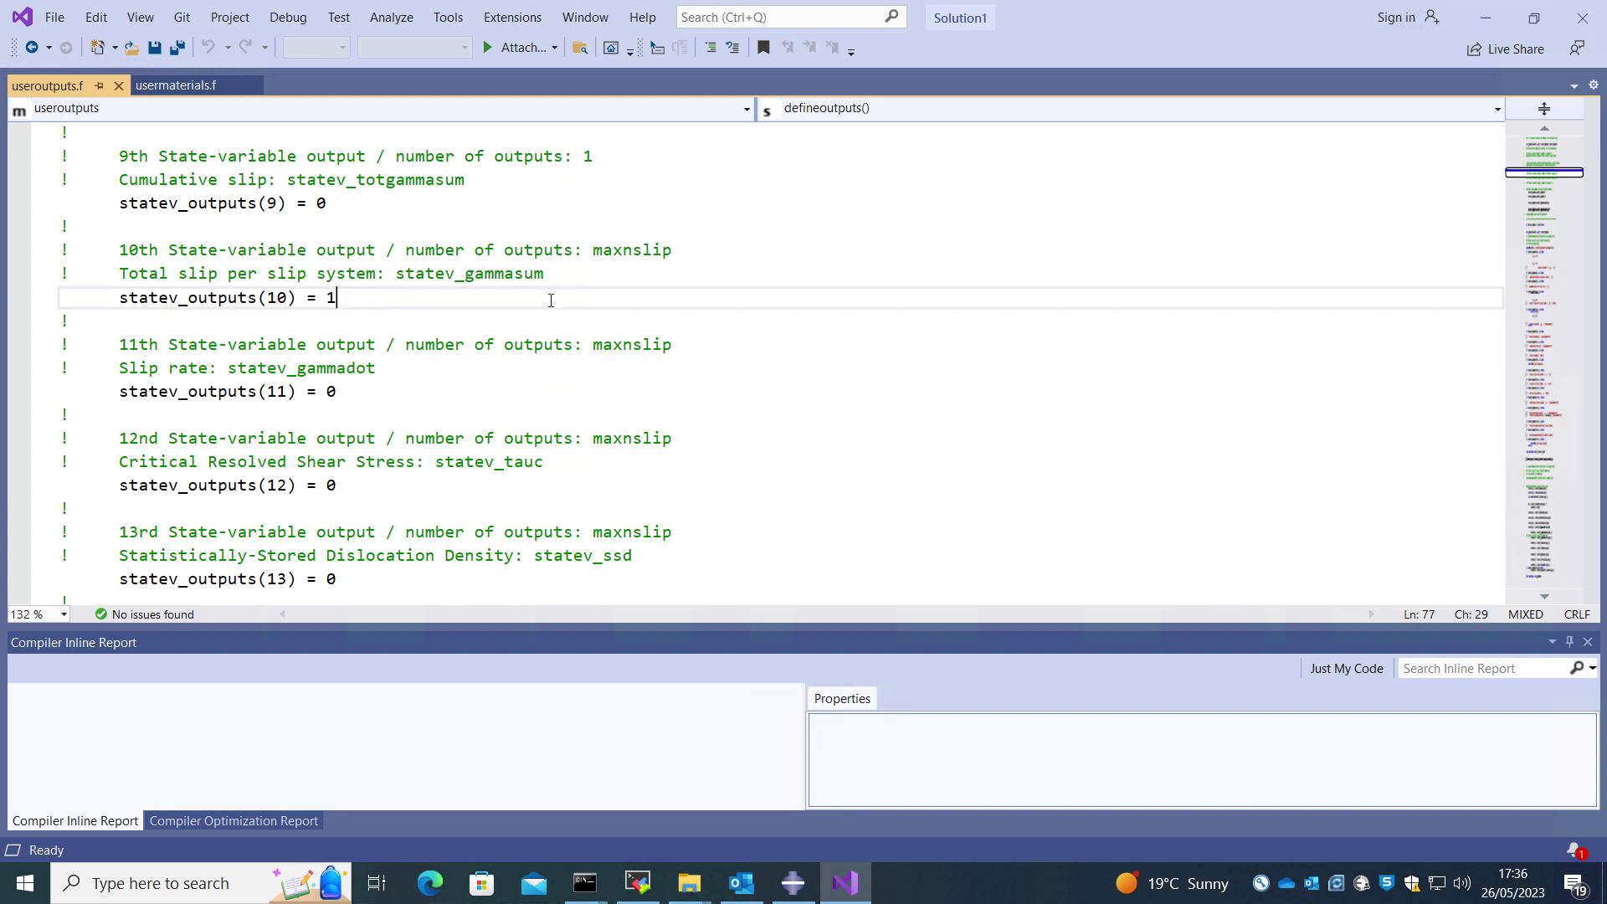
Step: Set Material-1's Depvar to 20 solution-dependent state variables and confirm the material
left_click(793, 883)
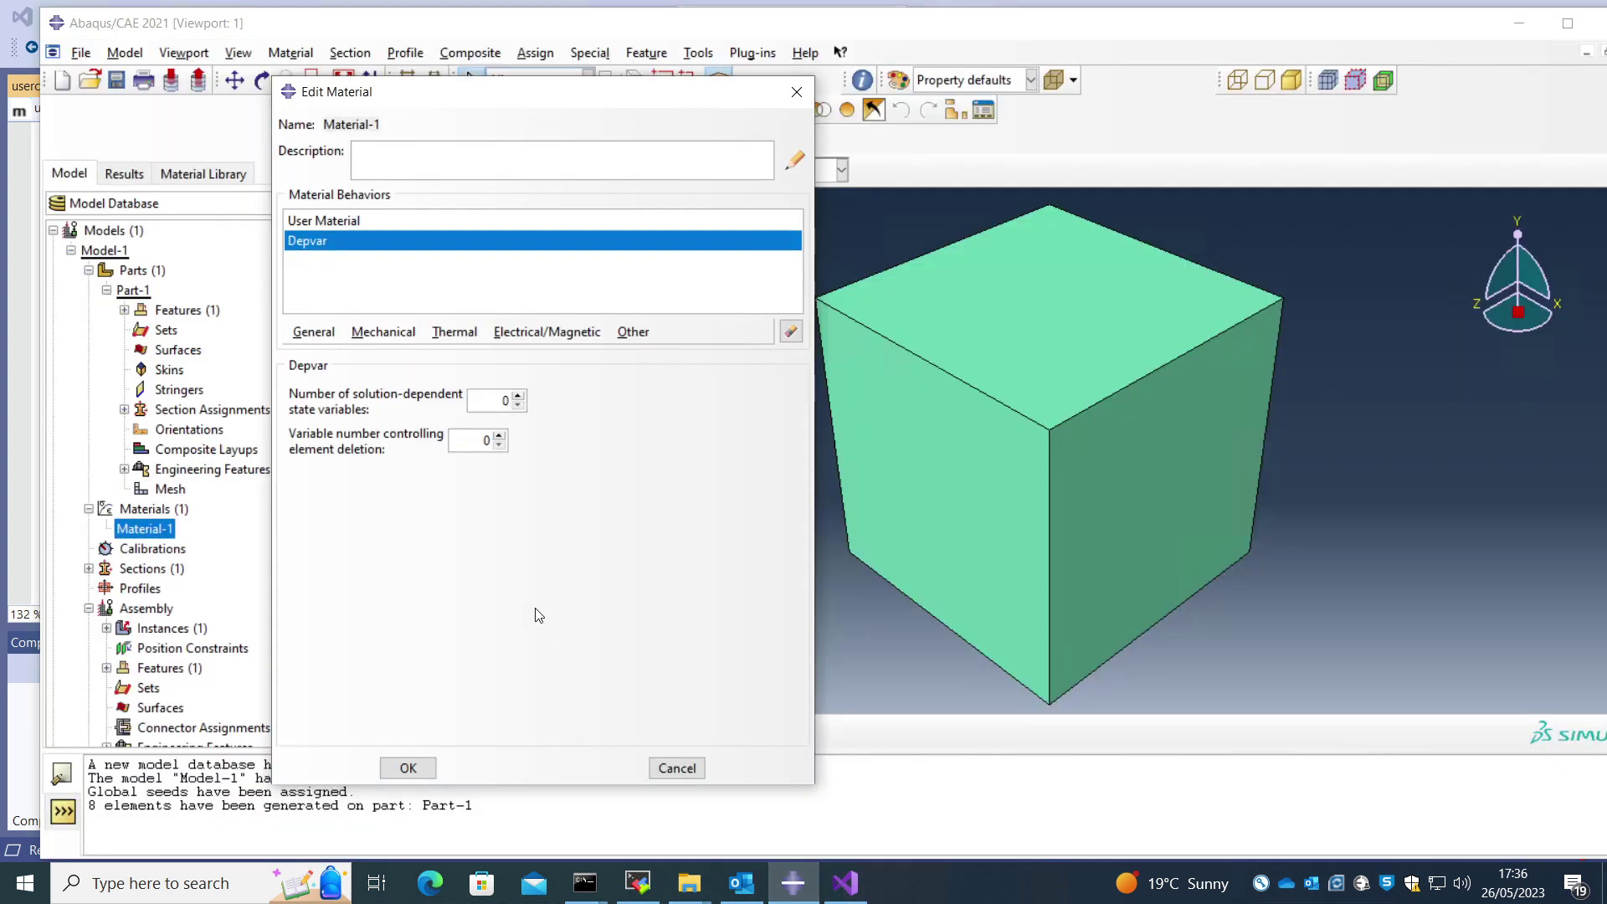
double_click(506, 401)
type("20")
left_click(410, 767)
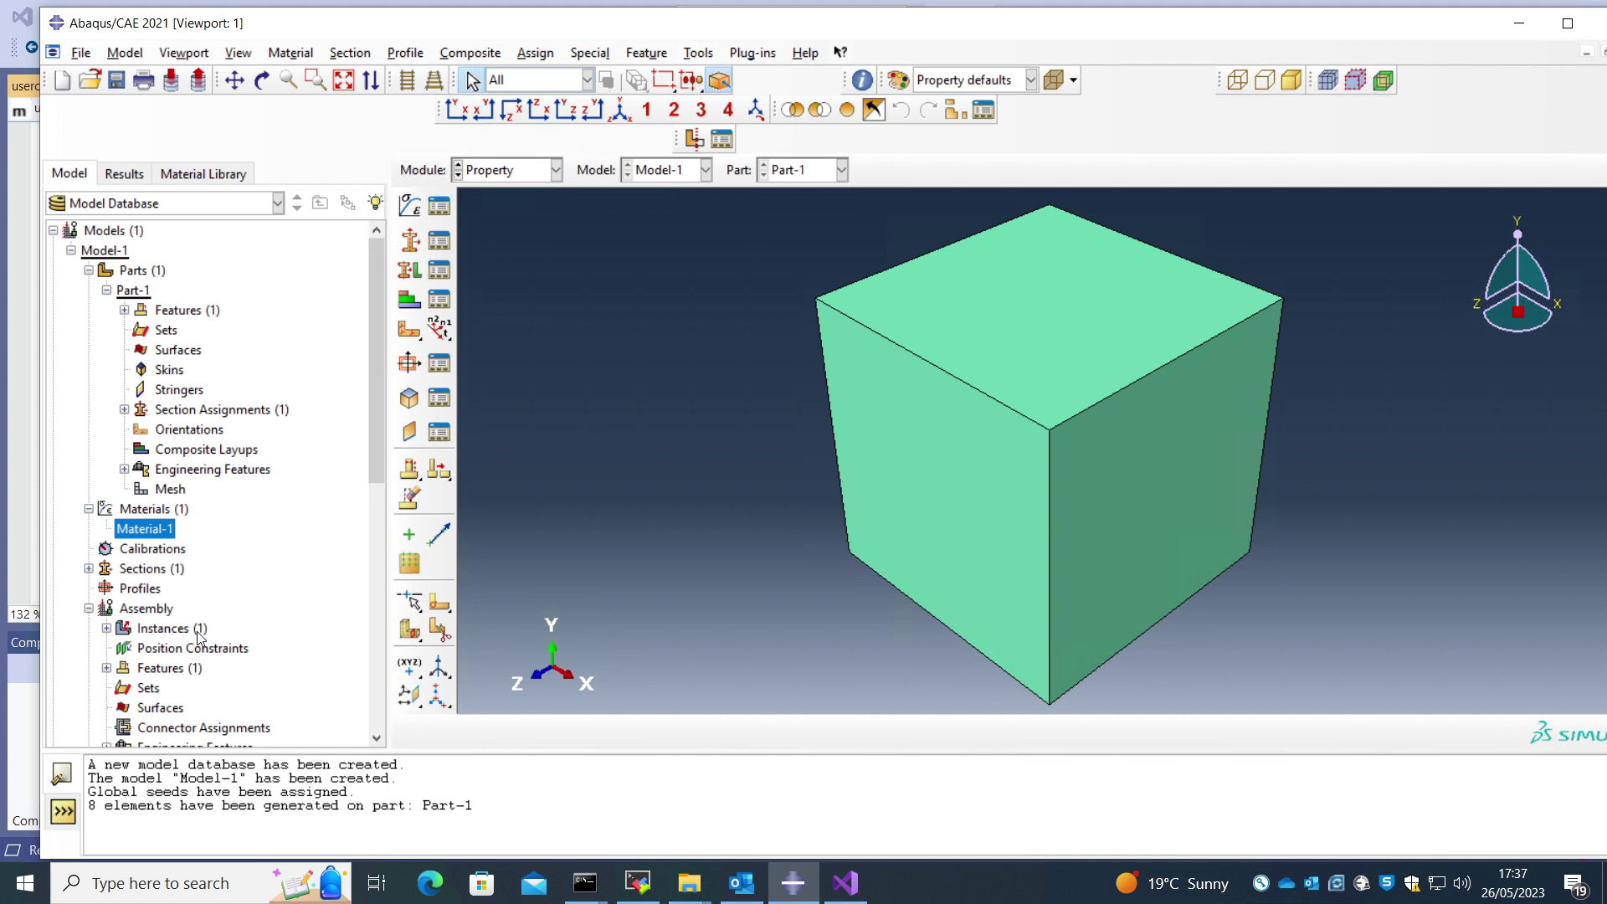
Step: Edit F-Output-1 to also request SDV under State/Field/User/Time variables
scroll(199, 638, "down", 2)
scroll(199, 638, "down", 2)
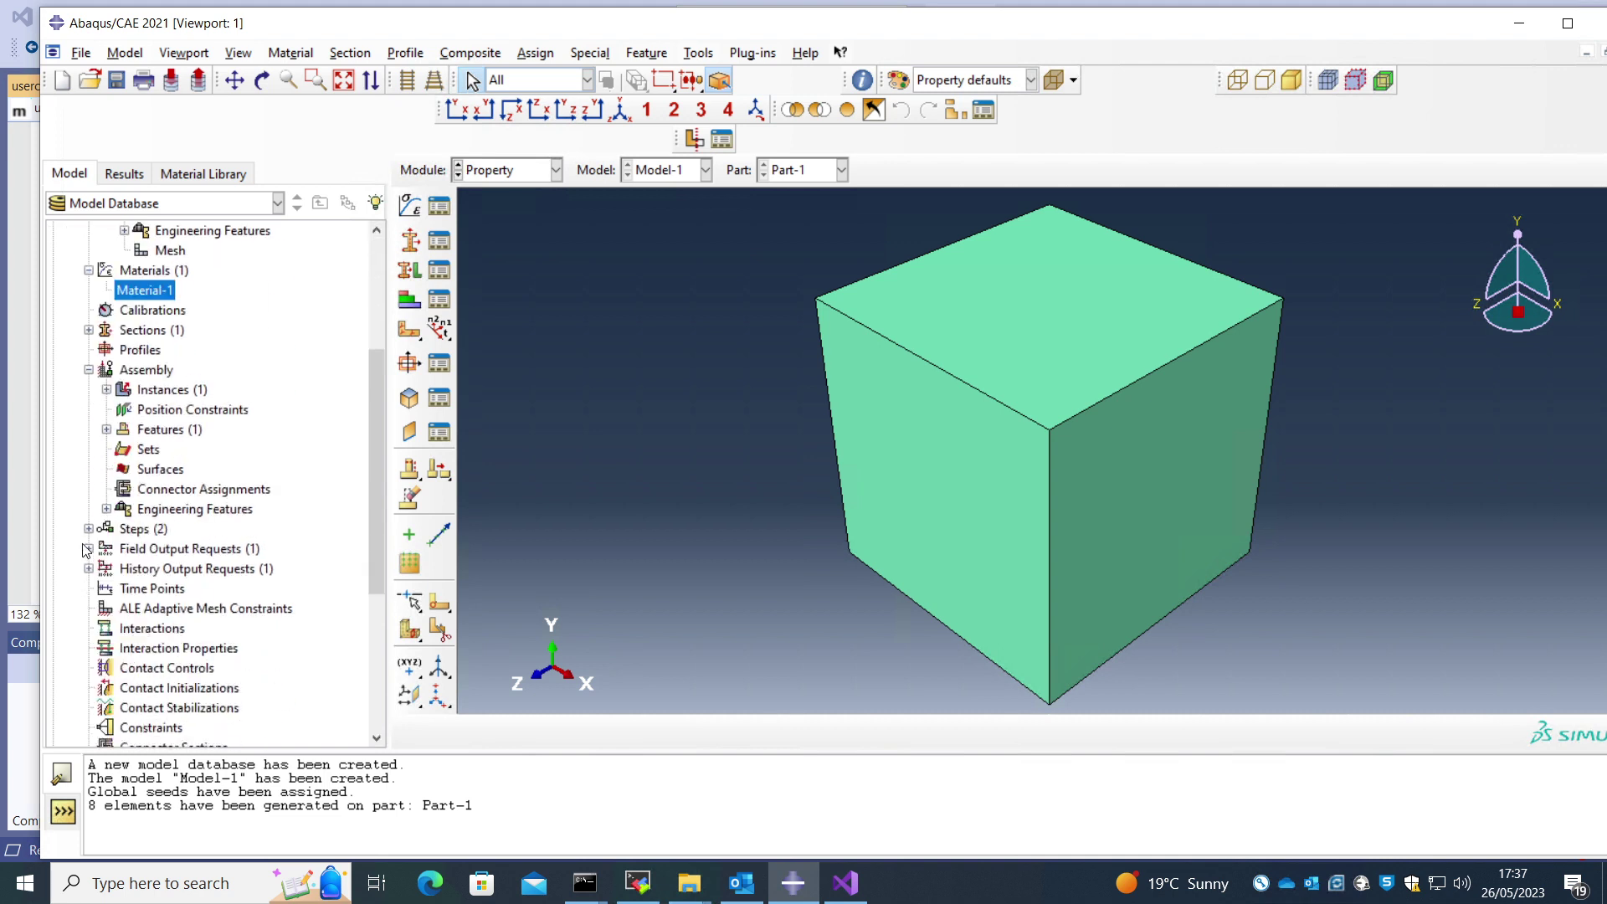
left_click(88, 548)
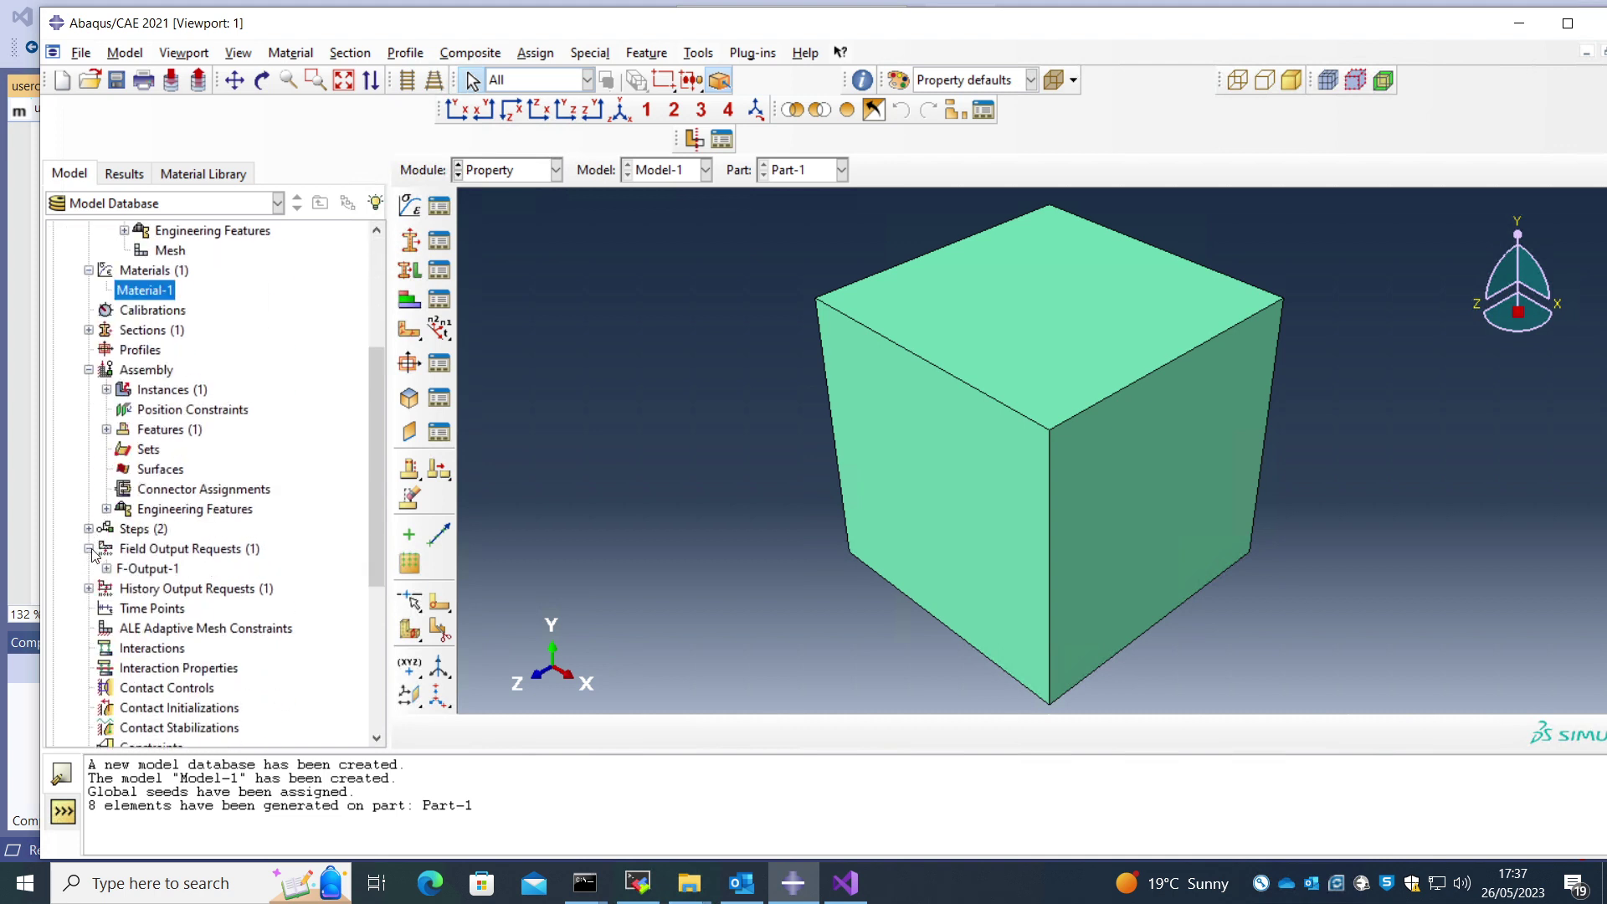
right_click(140, 572)
left_click(201, 603)
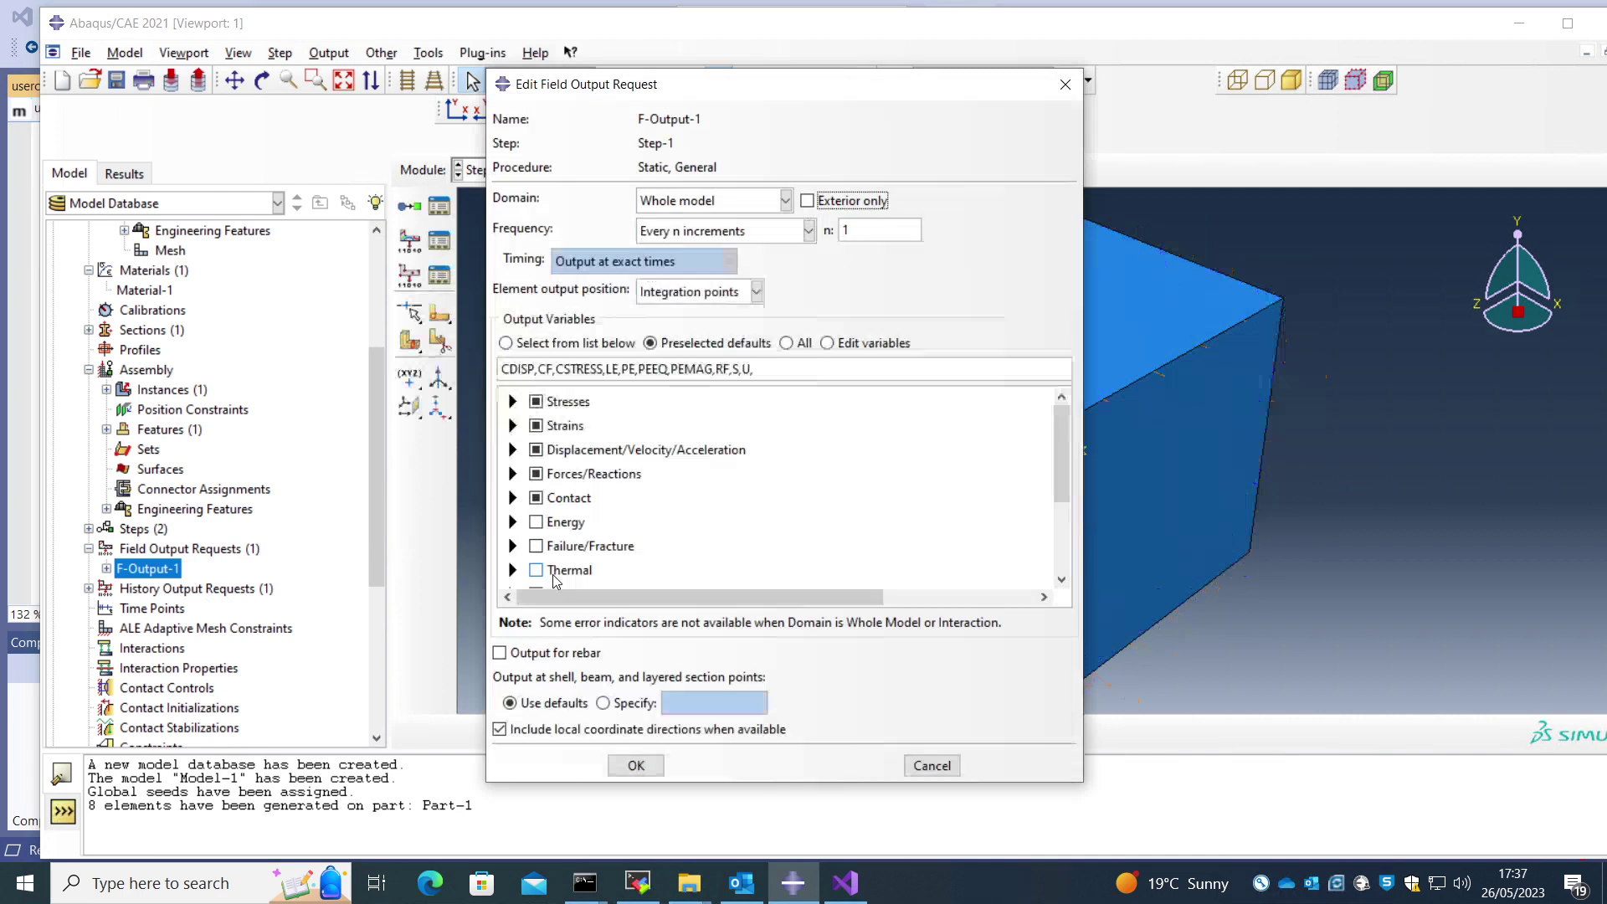
scroll(575, 540, "down", 3)
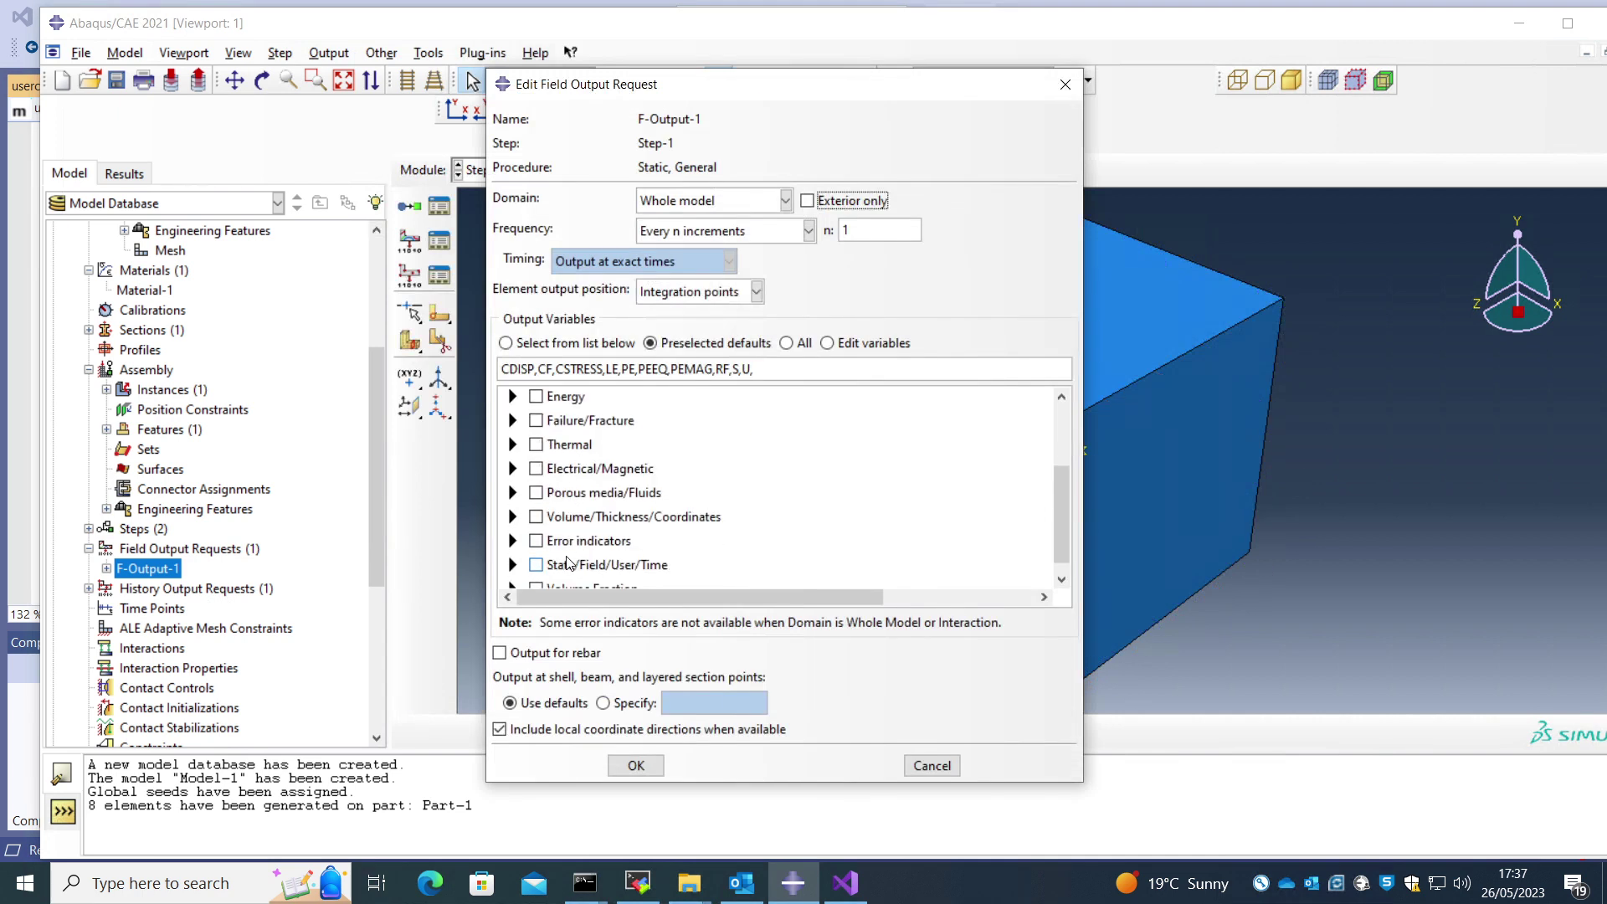
left_click(513, 550)
scroll(562, 452, "down", 1)
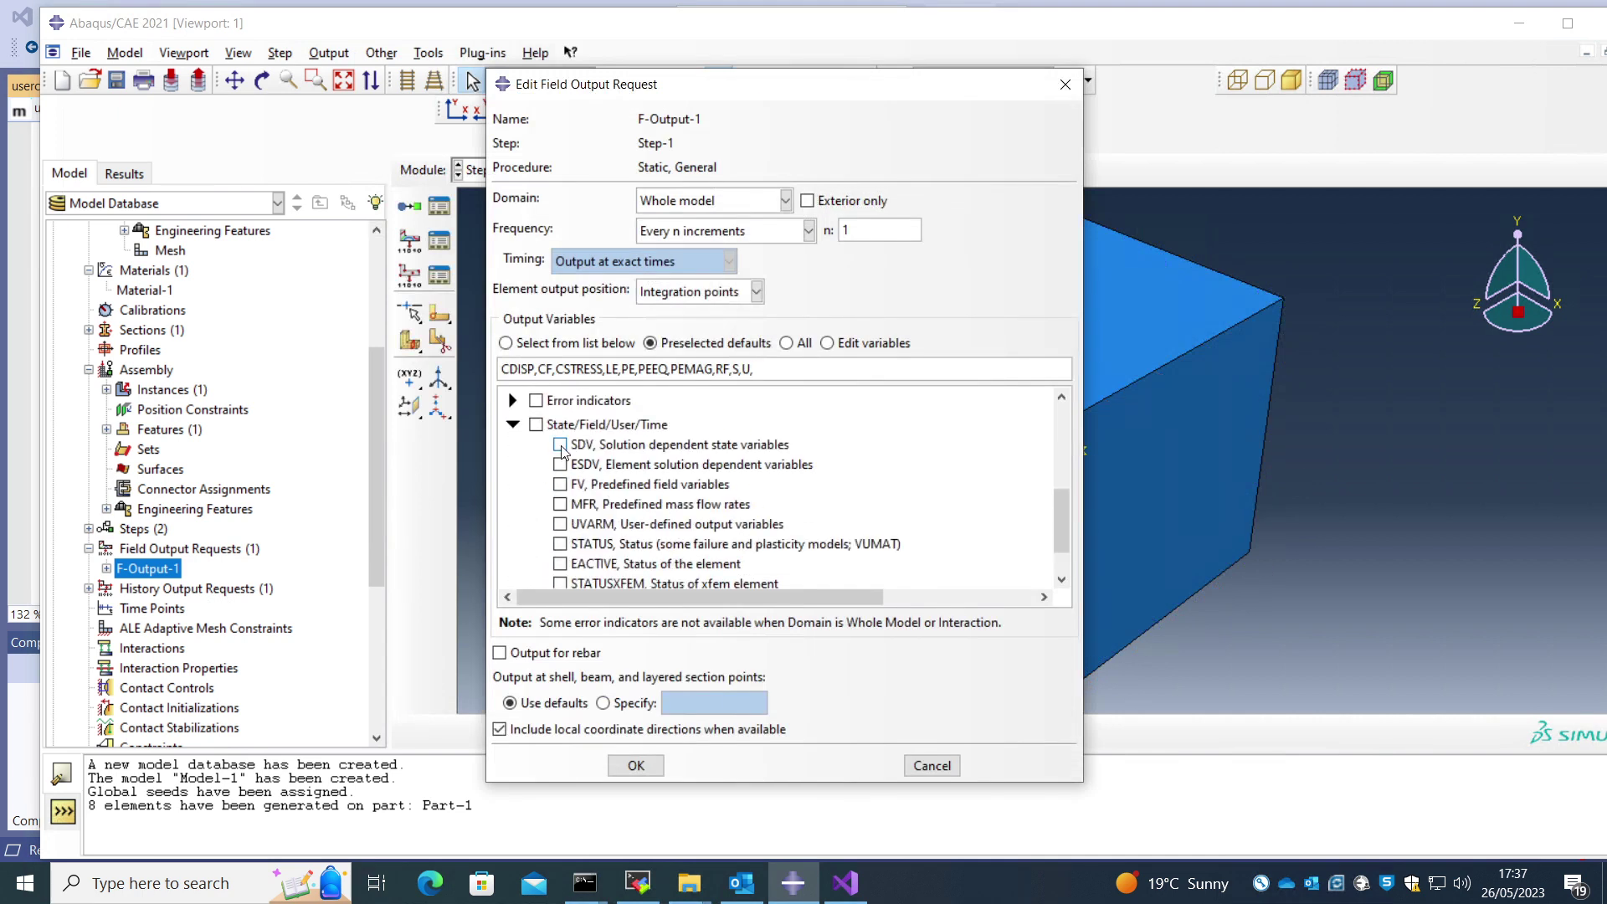
left_click(560, 444)
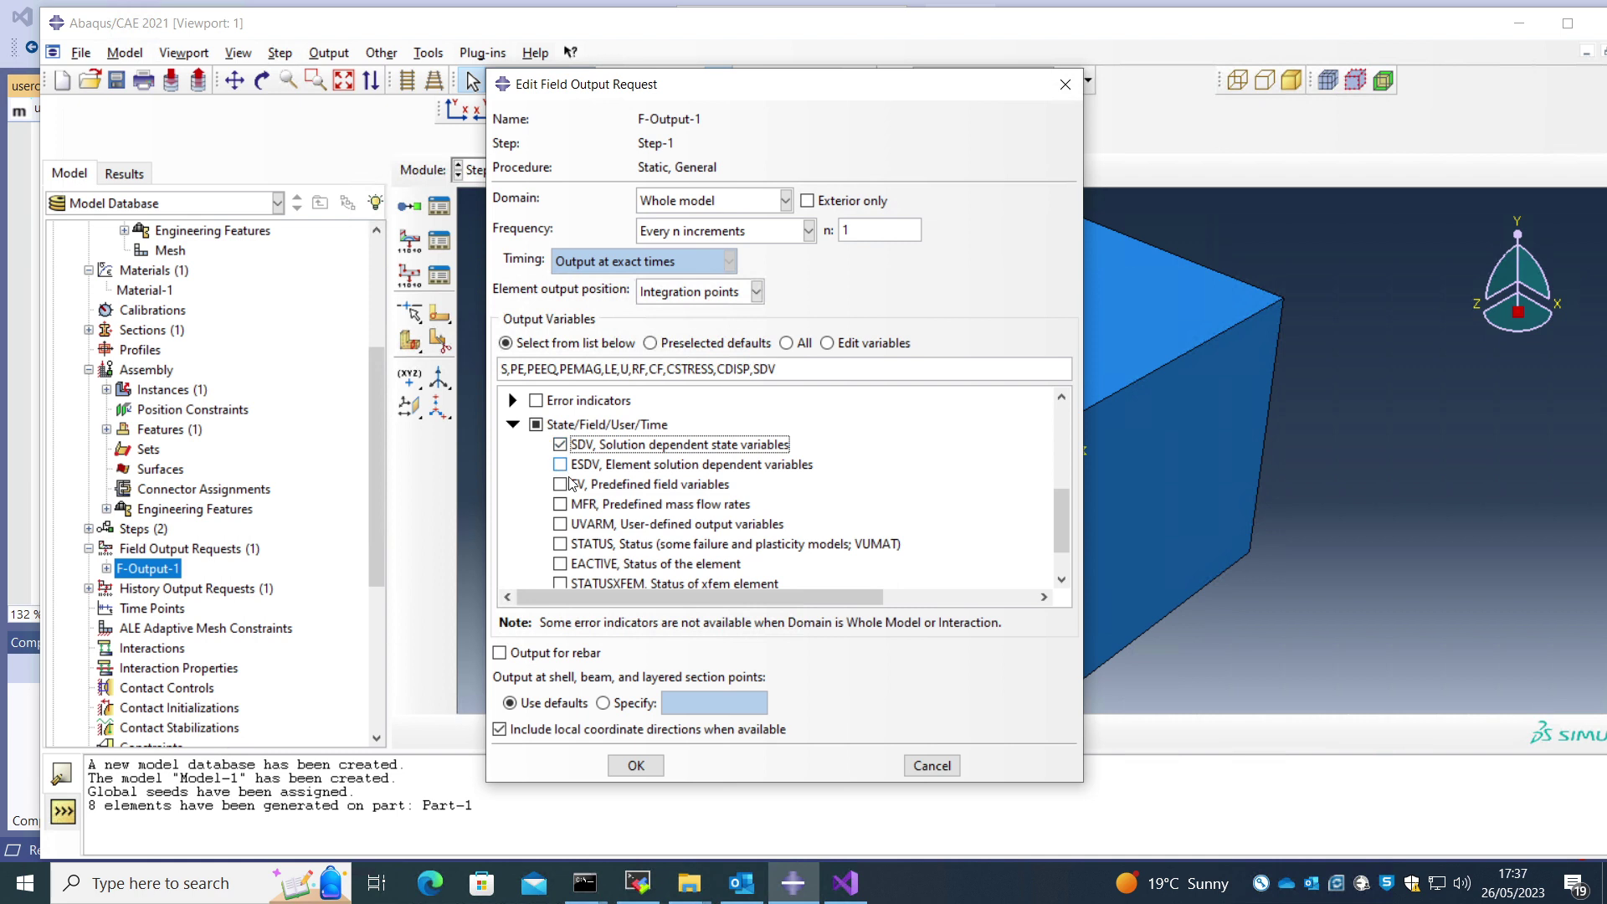
left_click(636, 766)
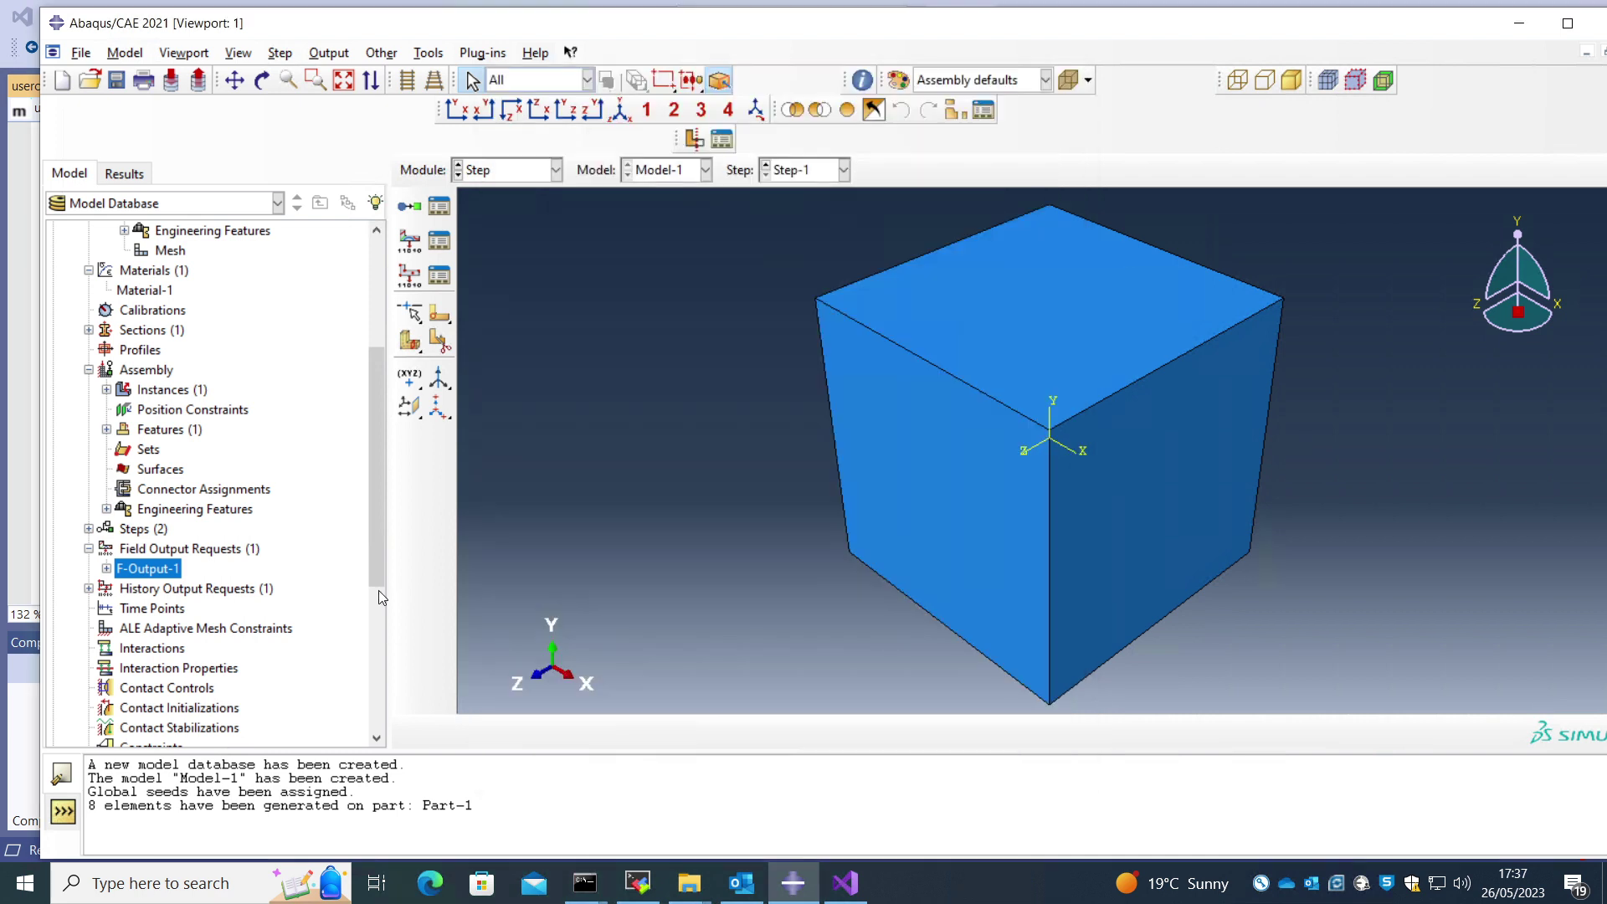
scroll(301, 586, "down", 5)
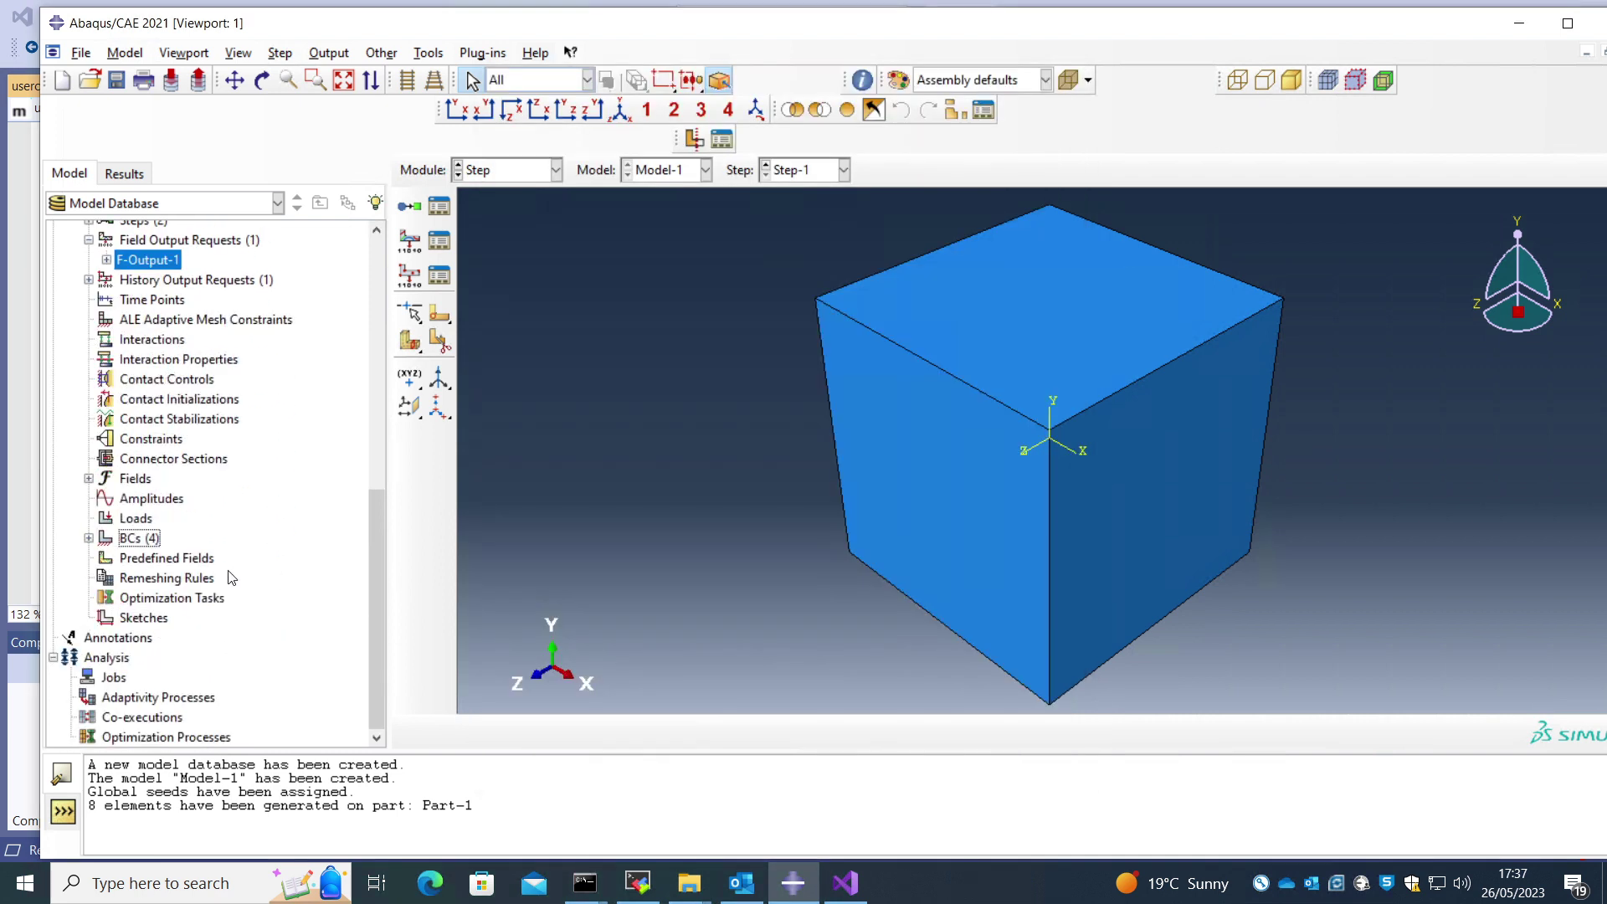
Step: Create a new job and set its scratch directory to the Desktop test folder
right_click(116, 680)
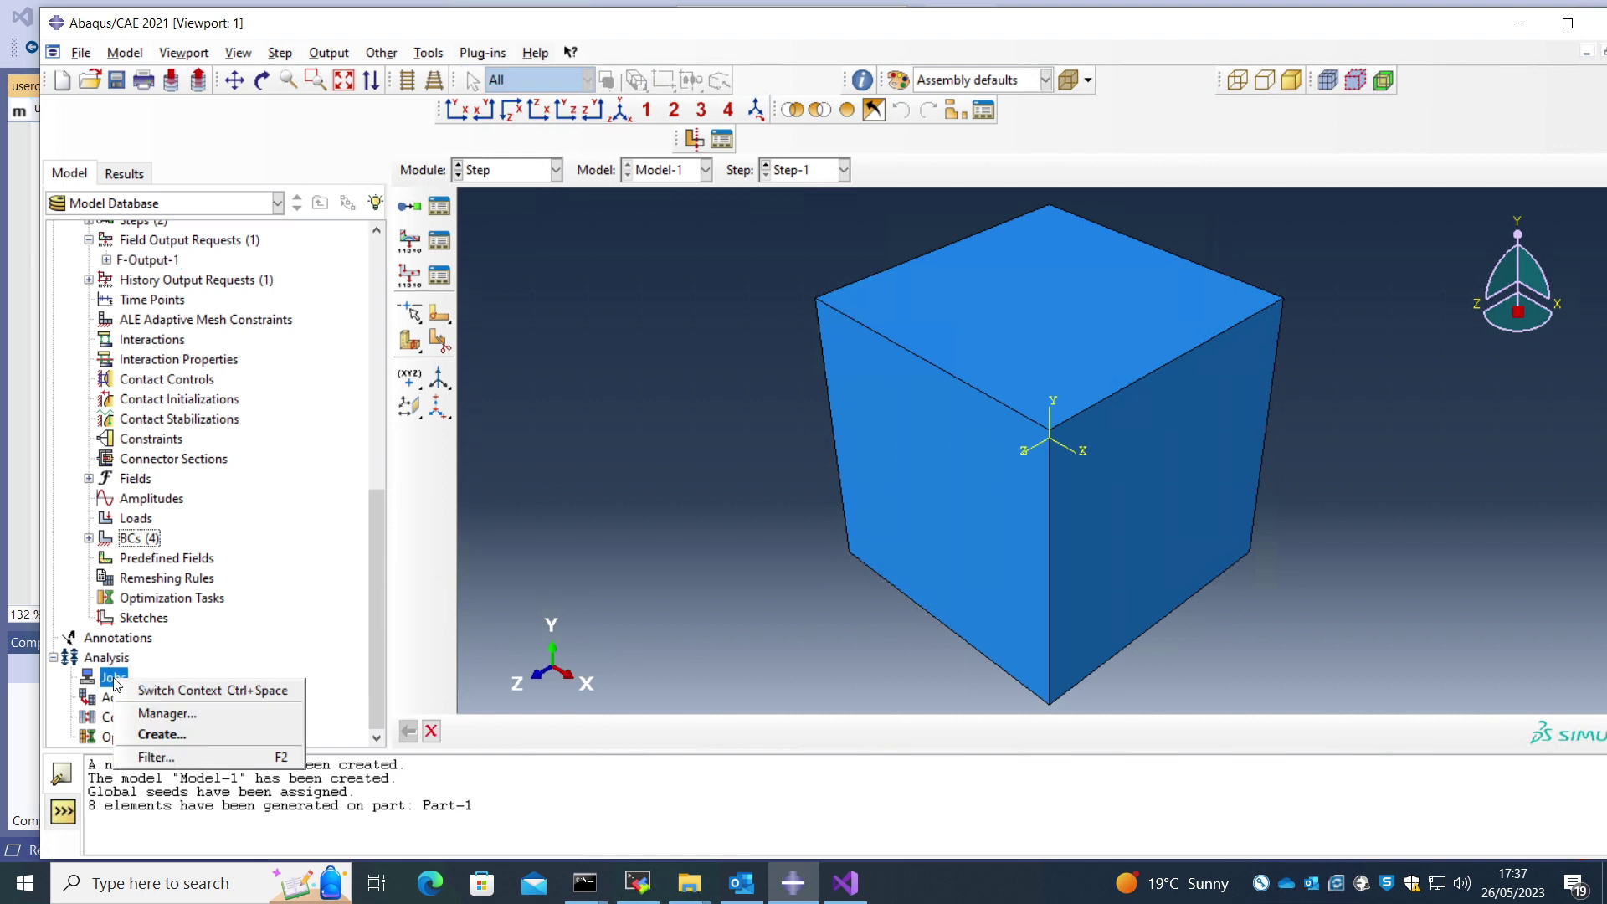
left_click(162, 734)
left_click(1466, 589)
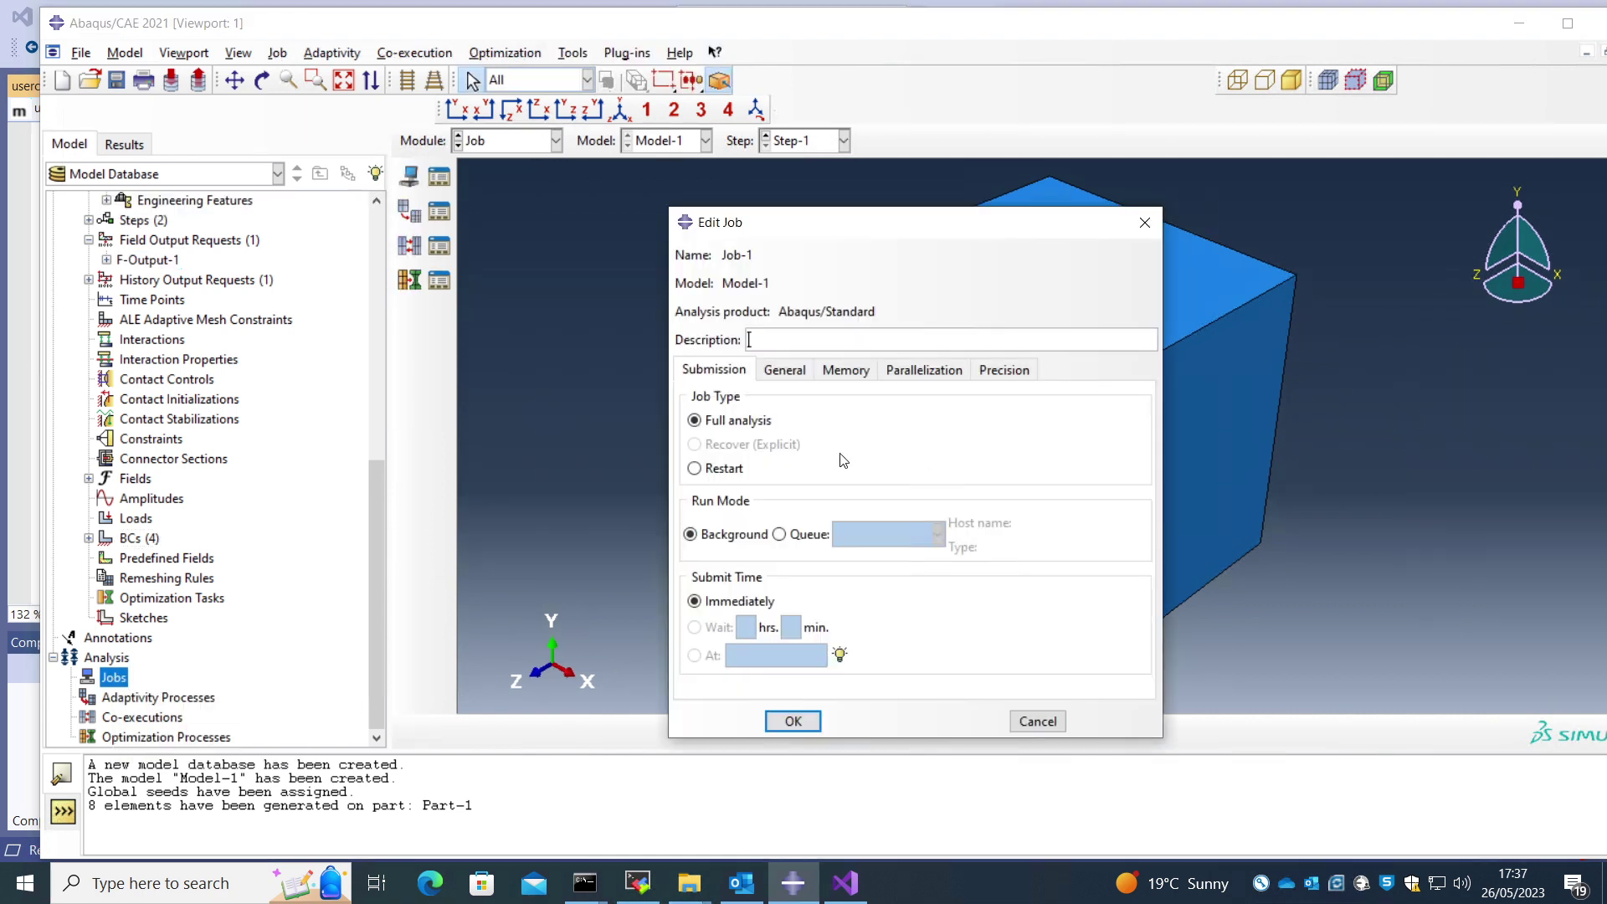
left_click(783, 370)
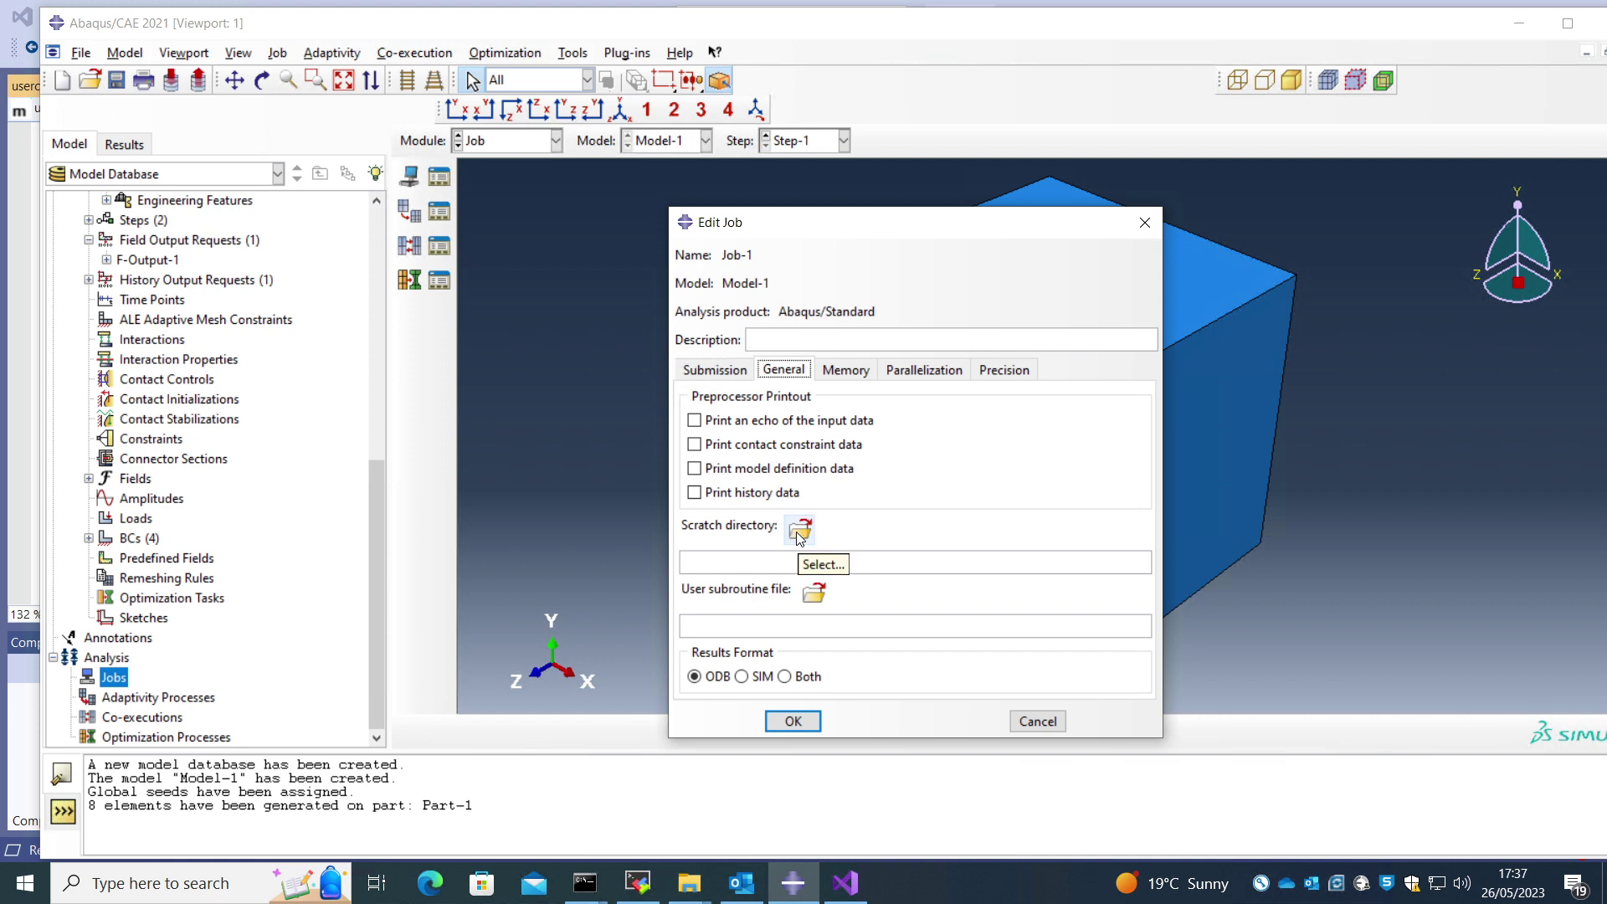
left_click(800, 532)
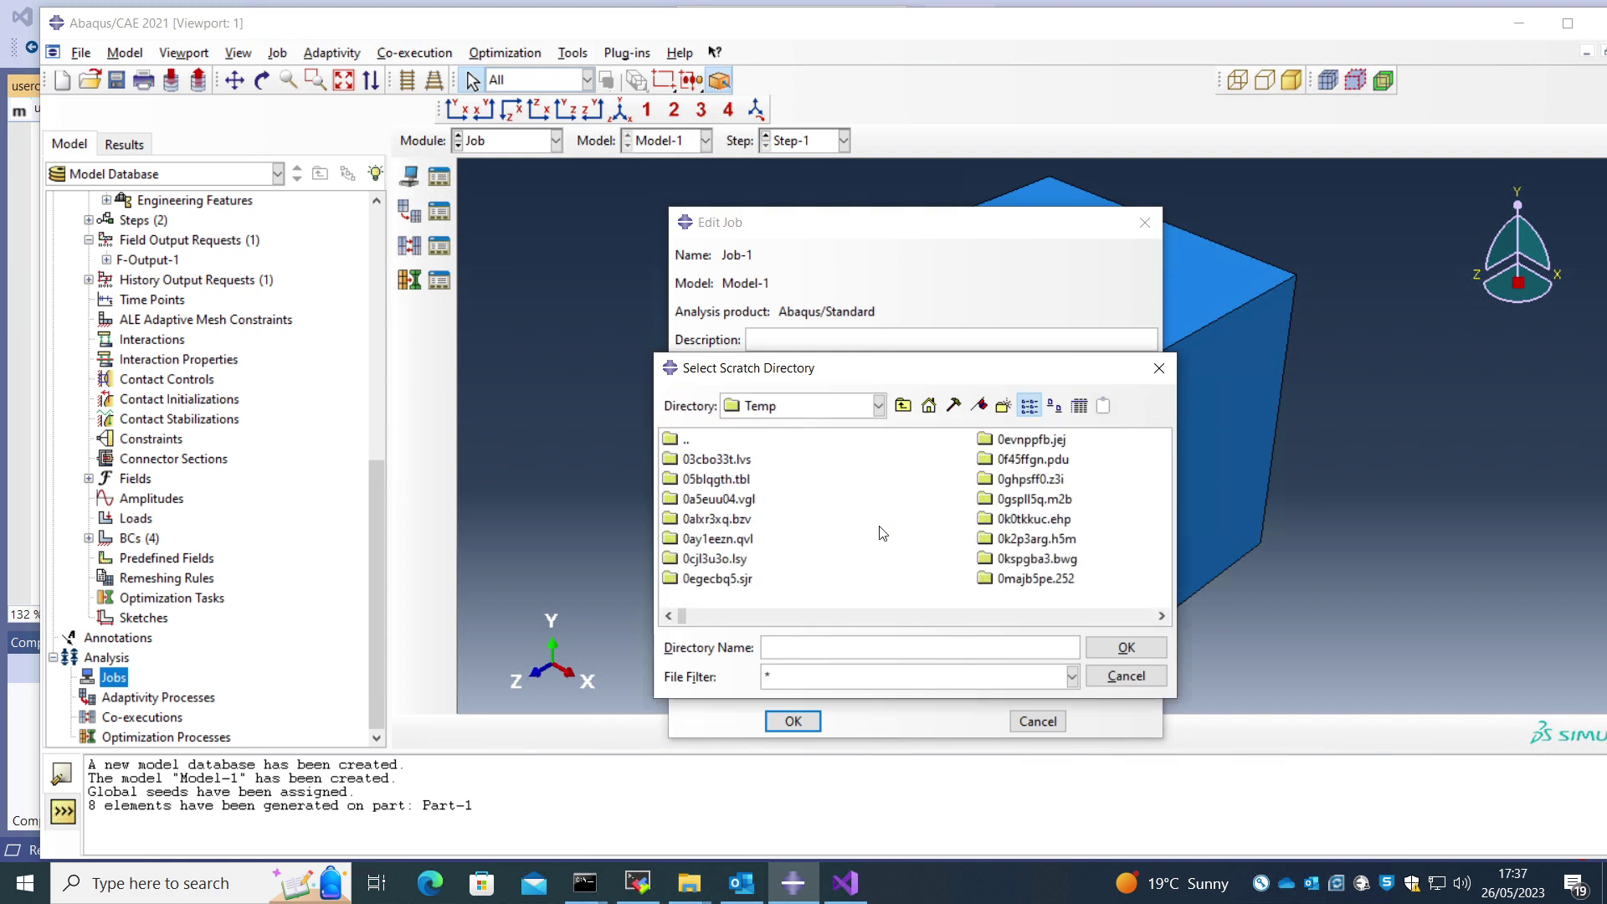
left_click(928, 406)
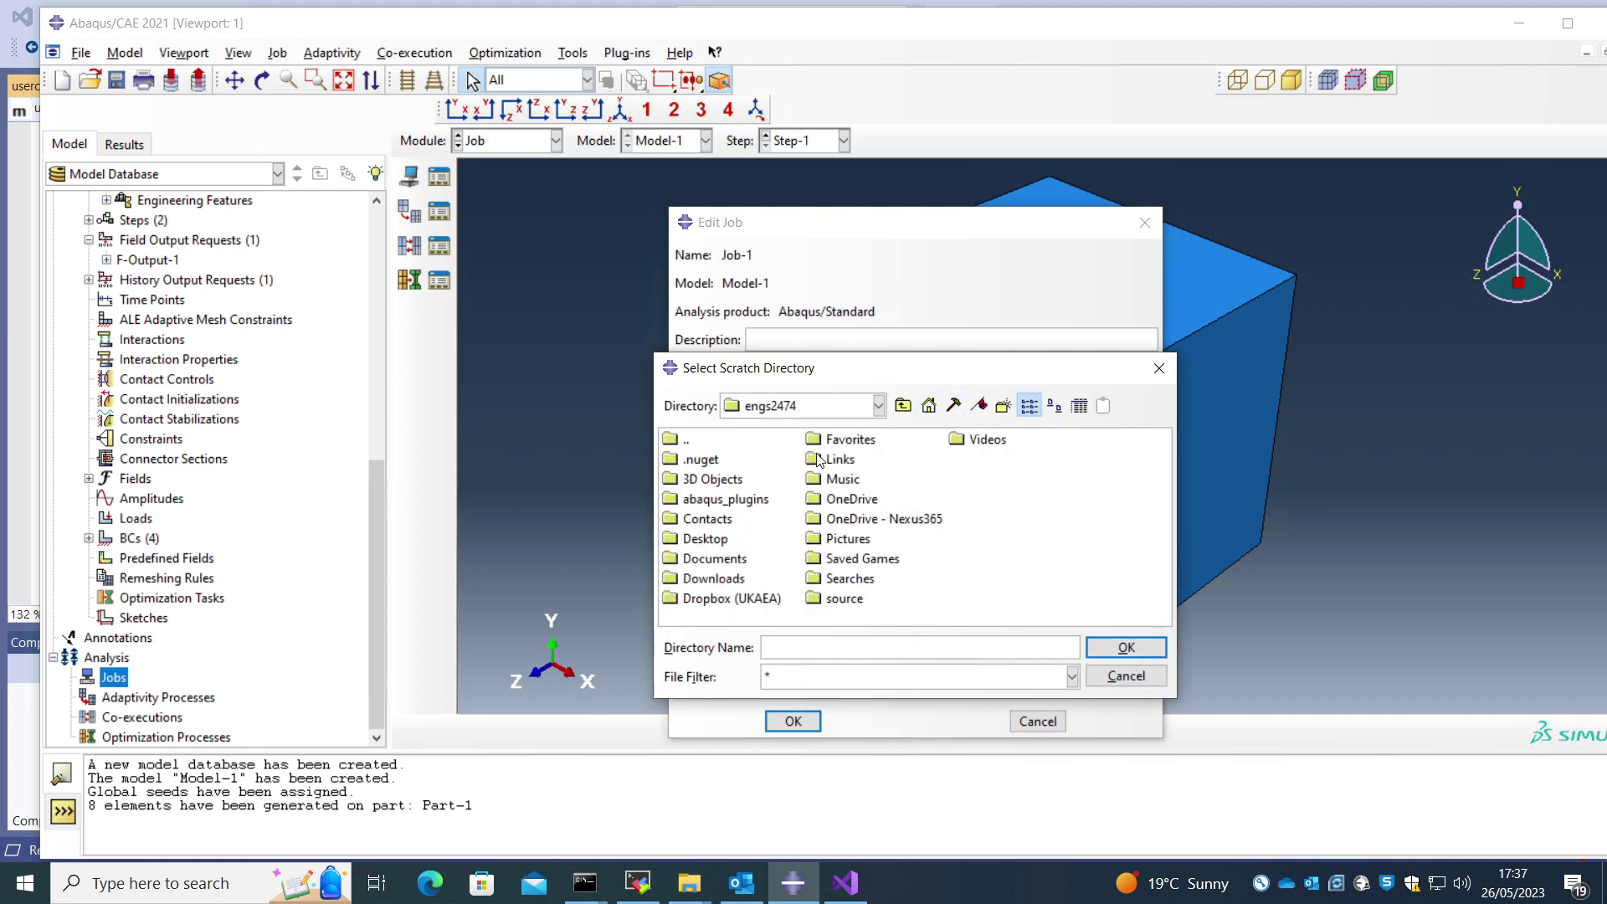
double_click(707, 540)
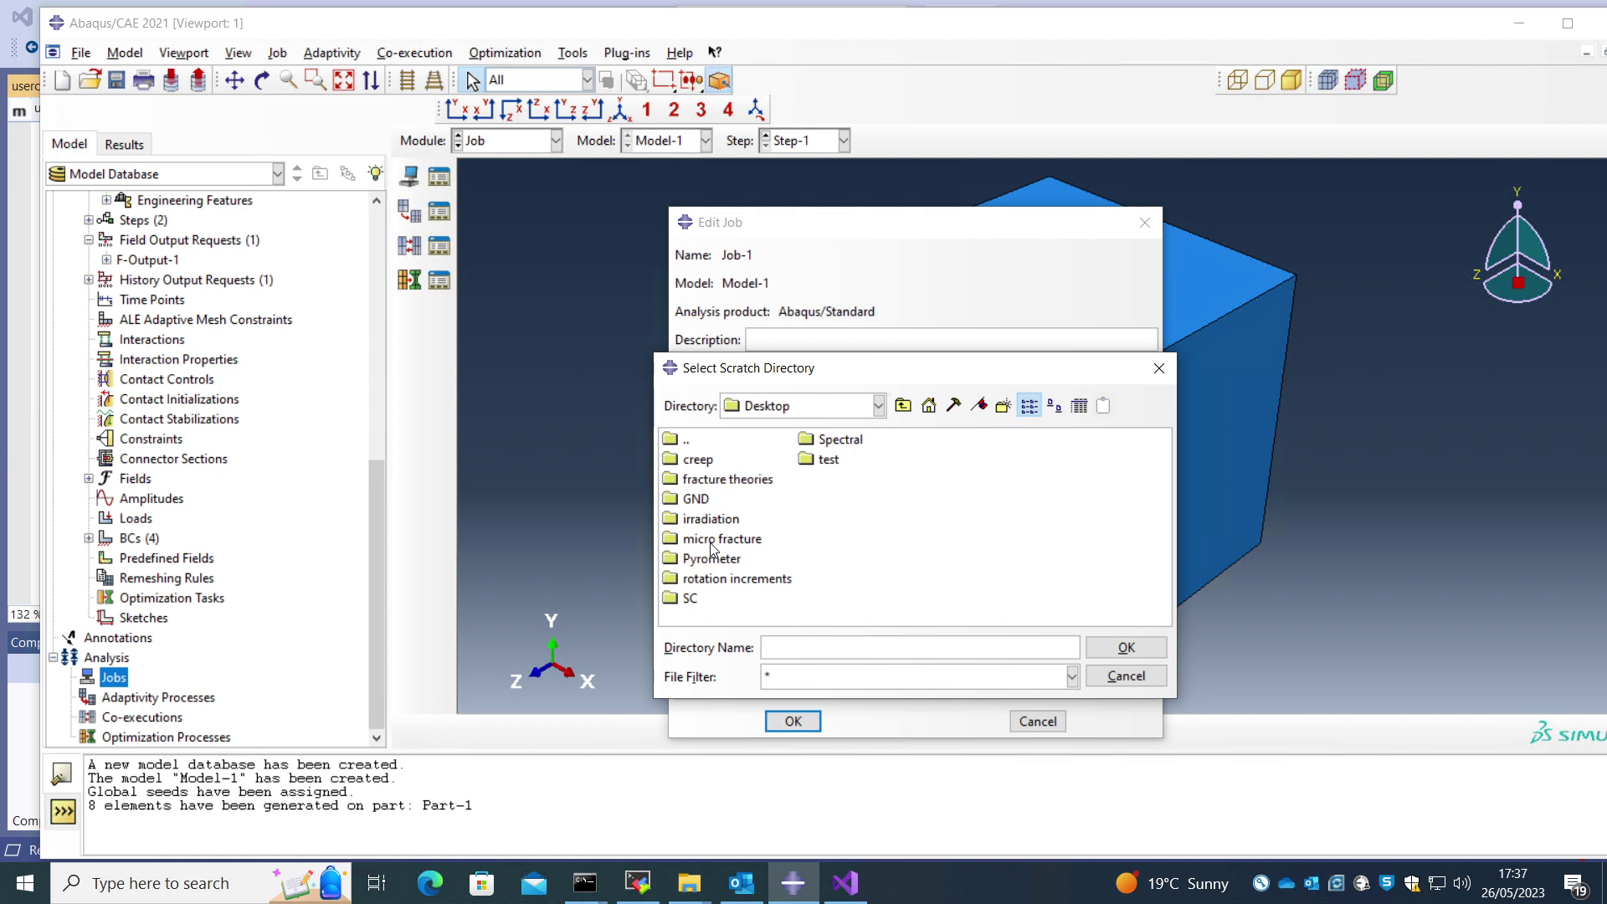
left_click(828, 459)
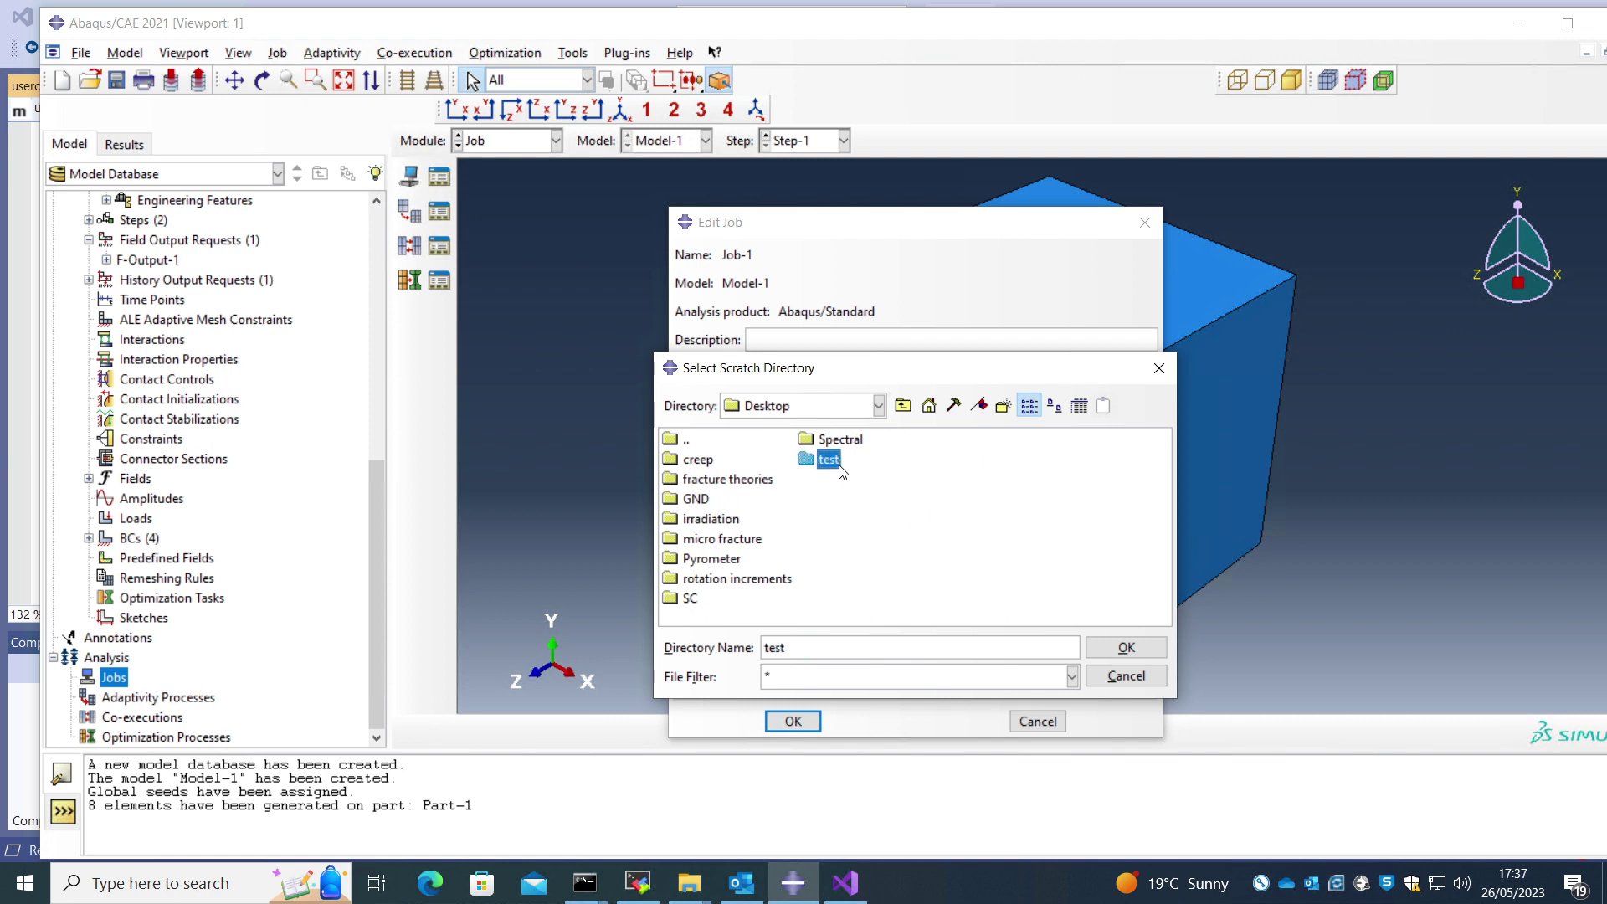
left_click(1126, 648)
Step: Choose UMAT.f as the user subroutine file and create Job-1
left_click(812, 601)
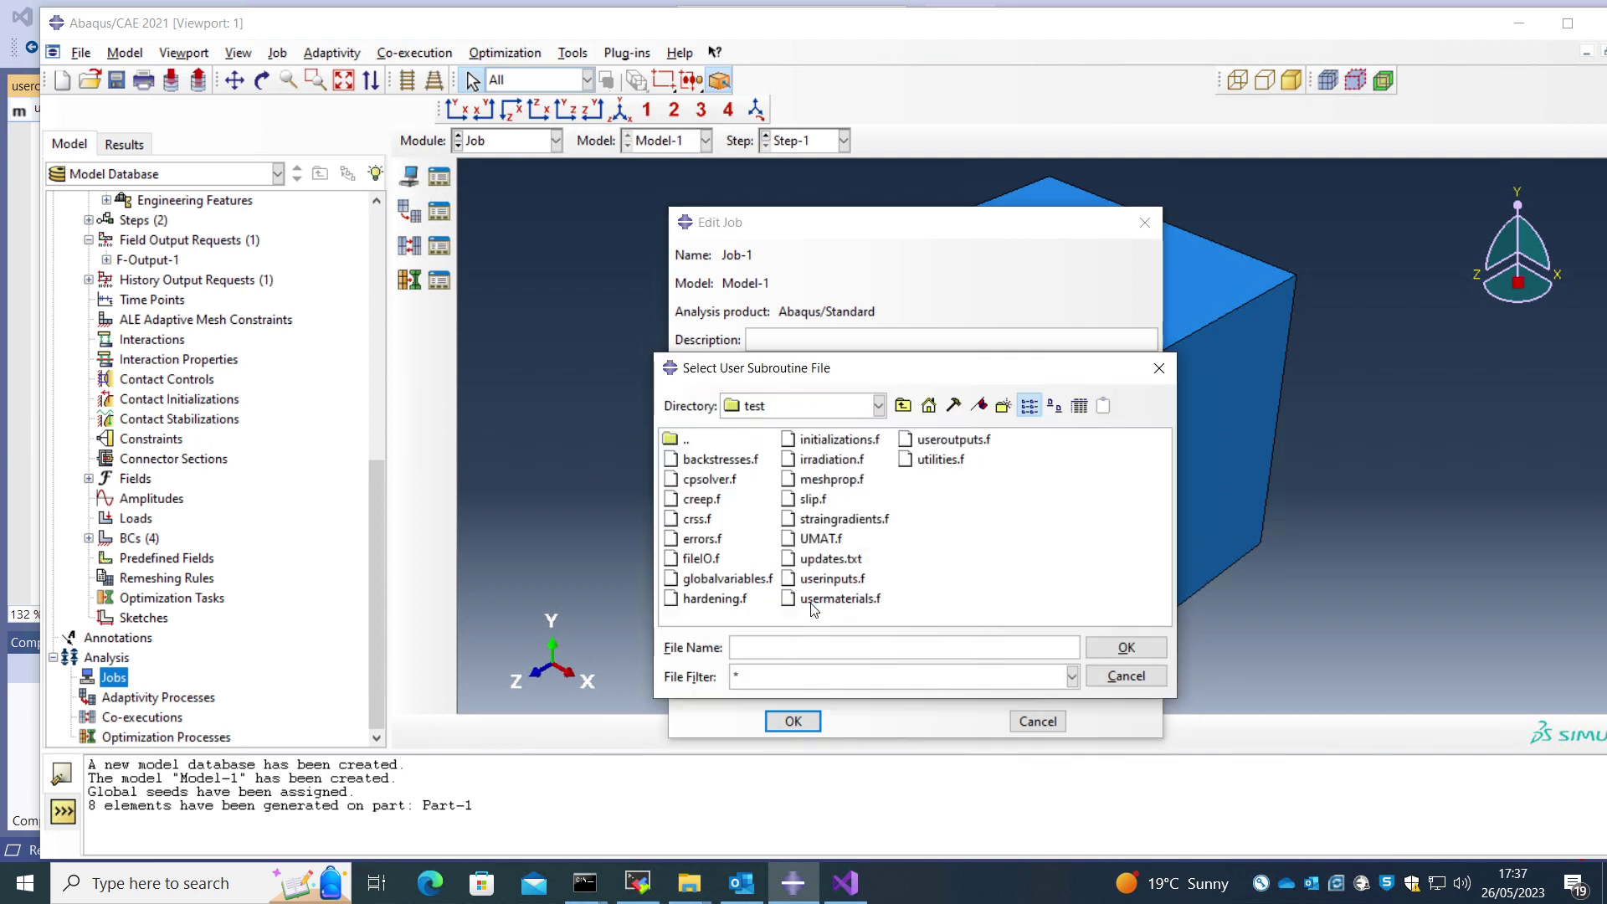
left_click(820, 540)
left_click(1126, 648)
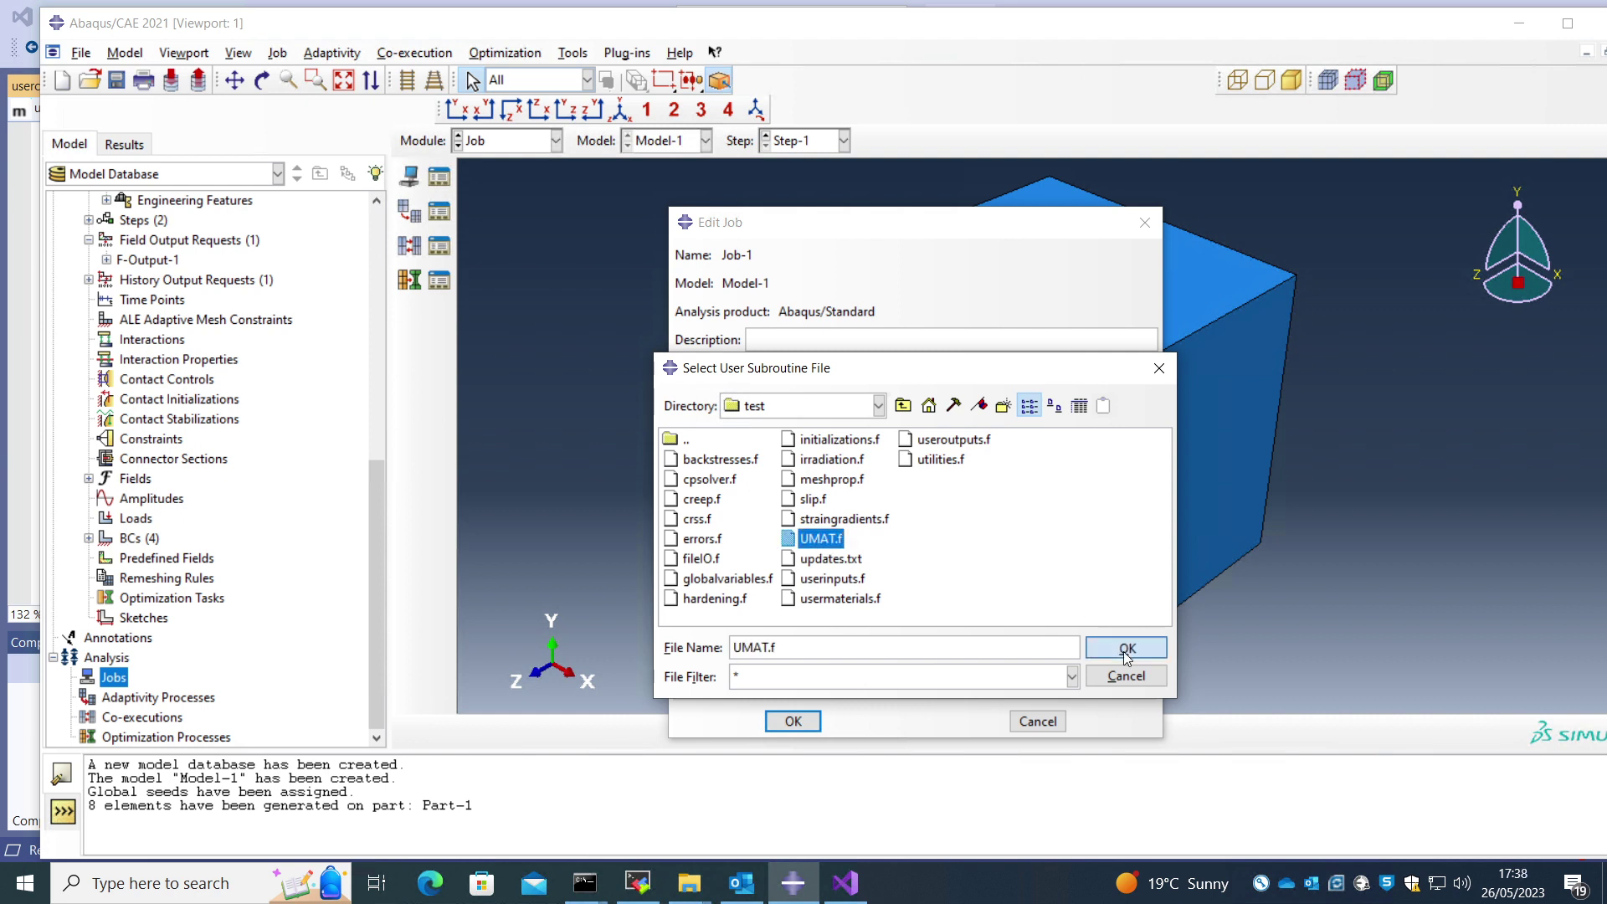
left_click(792, 720)
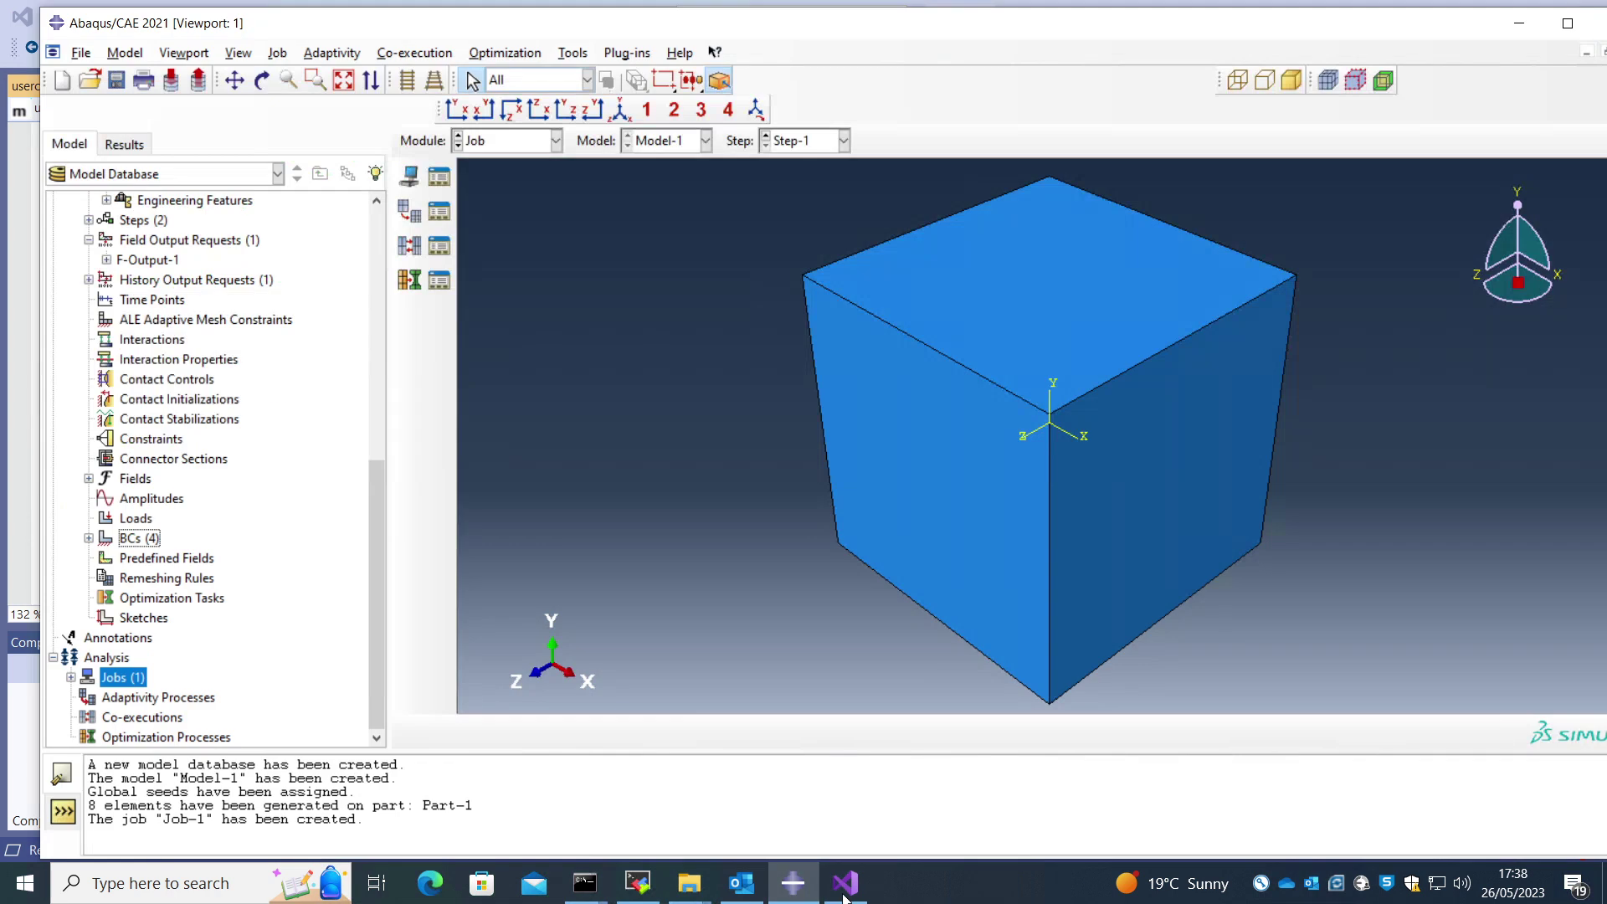
Step: Save the model database as test.cae
left_click(792, 883)
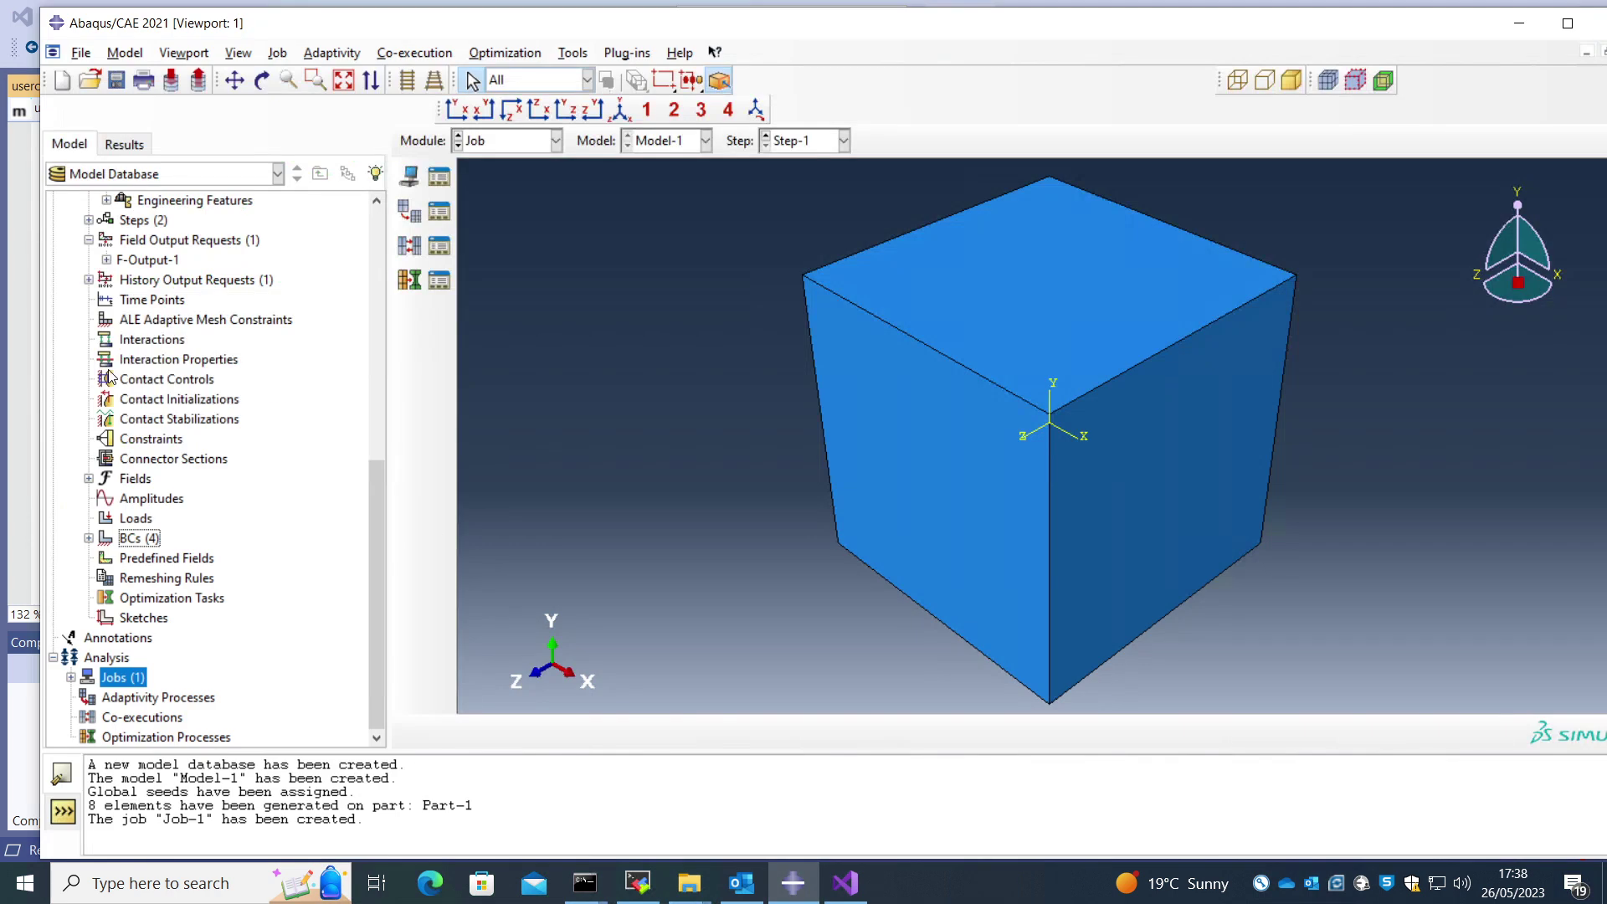
left_click(116, 81)
type("test")
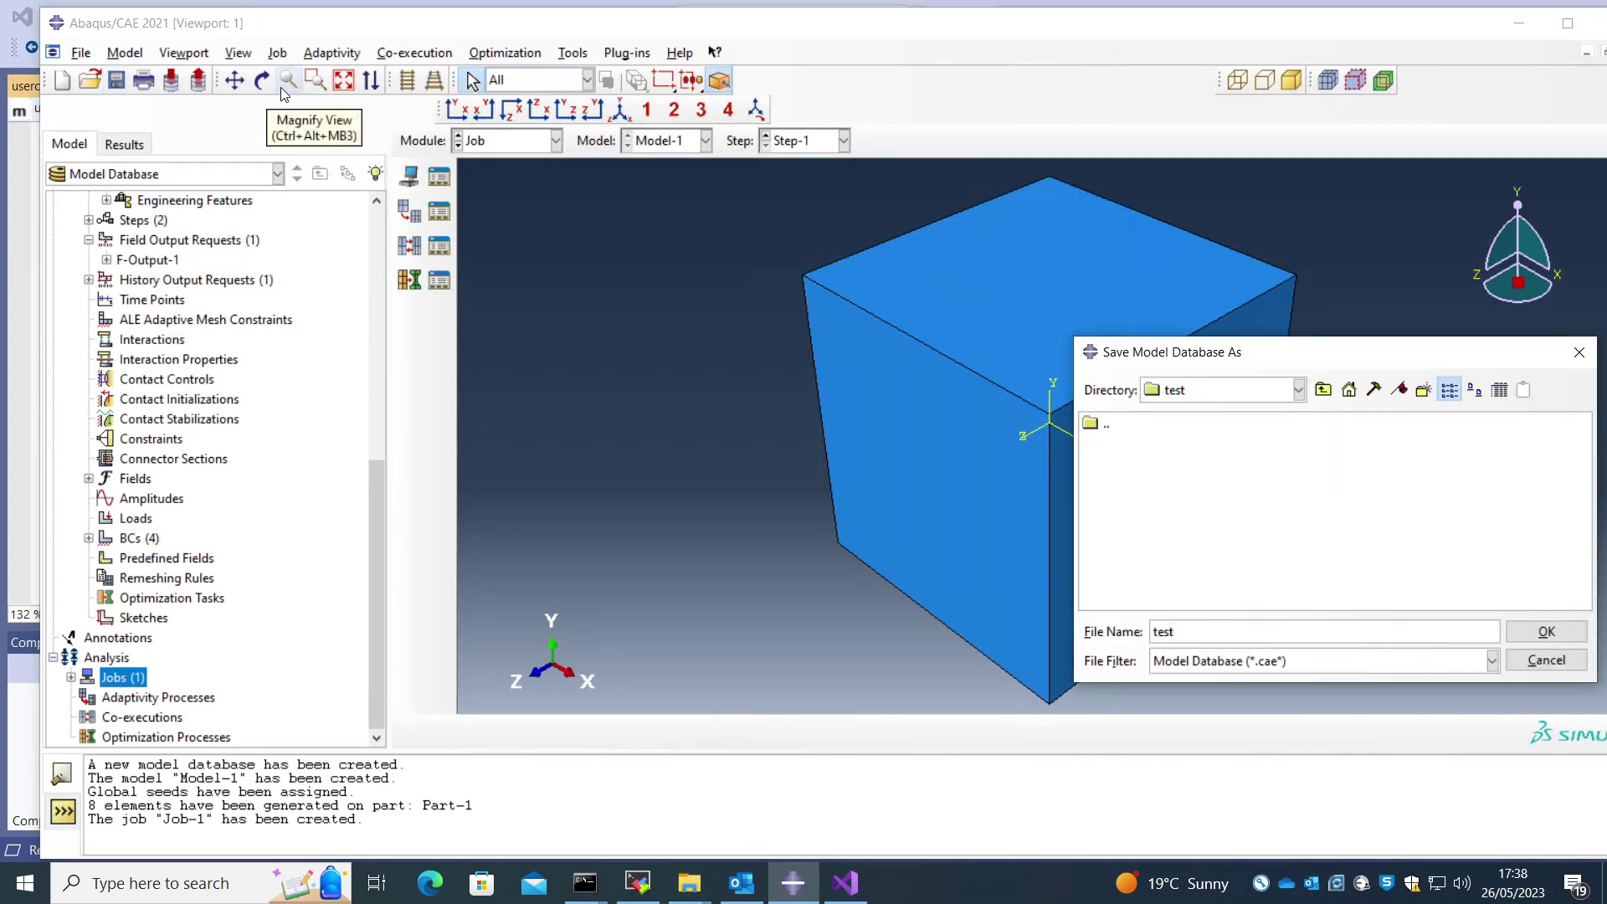
key("Return")
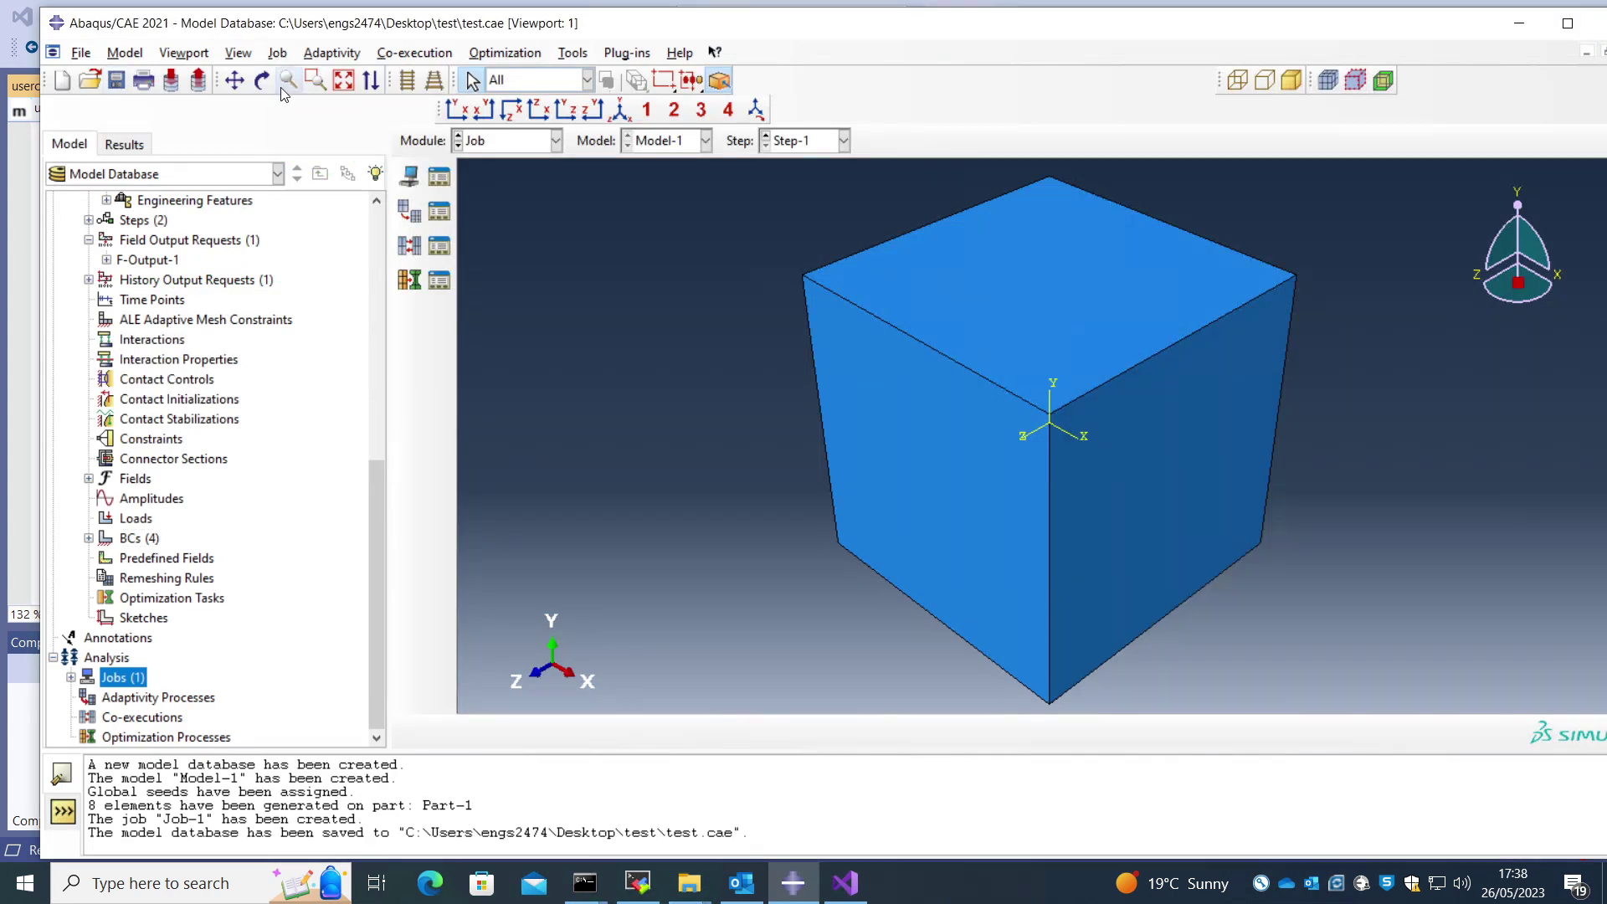
Step: Submit Job-1 for analysis
left_click(71, 682)
right_click(108, 678)
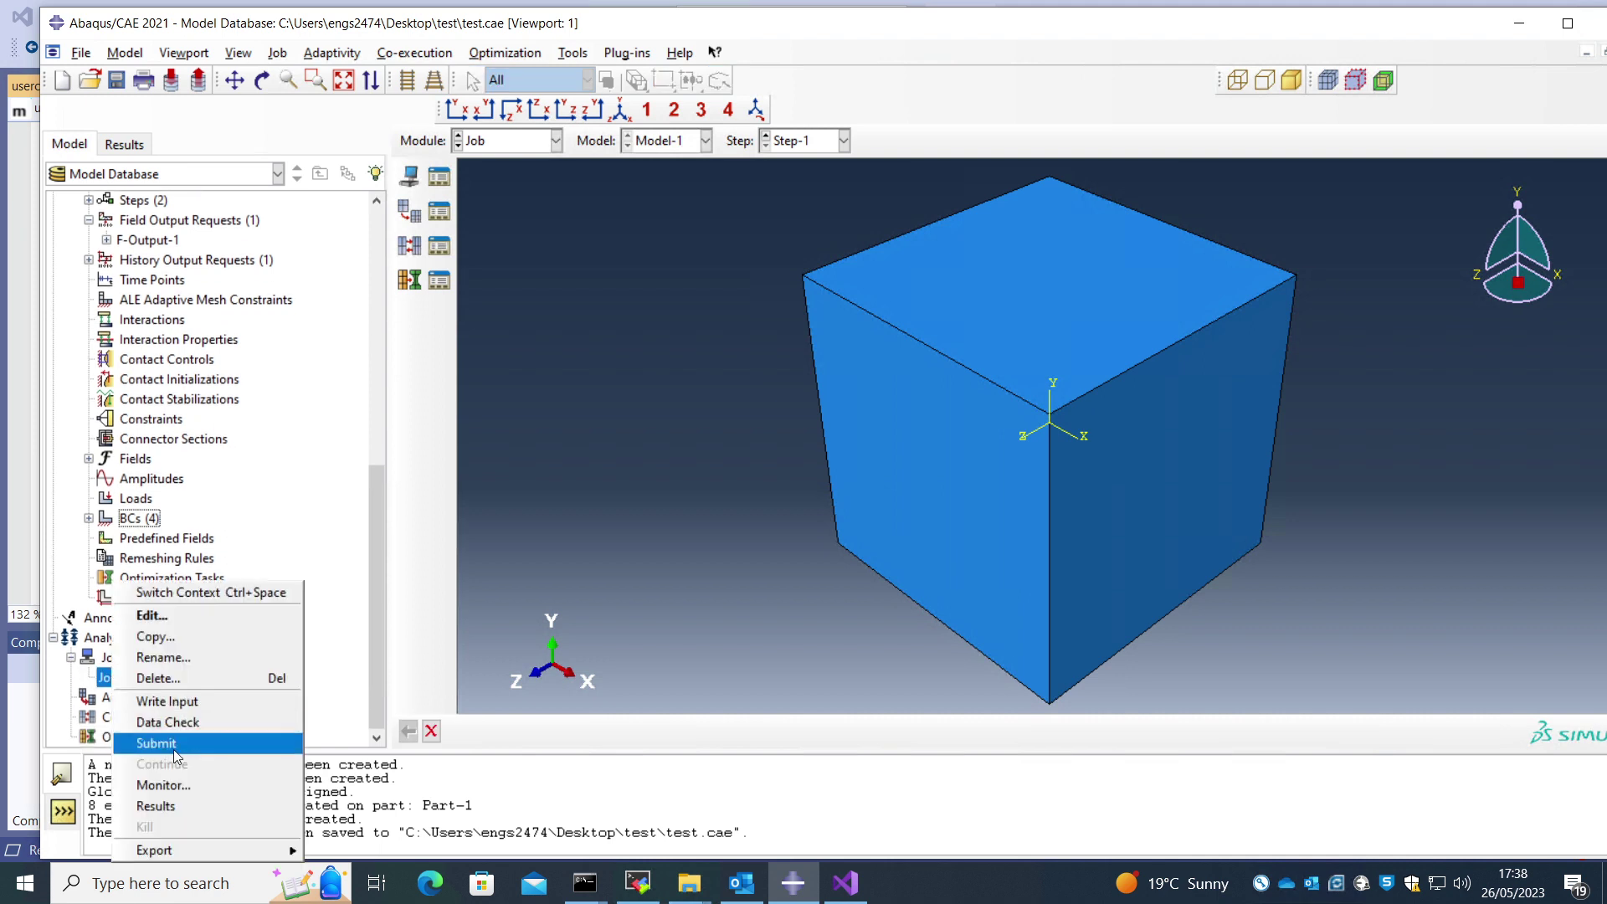
left_click(157, 743)
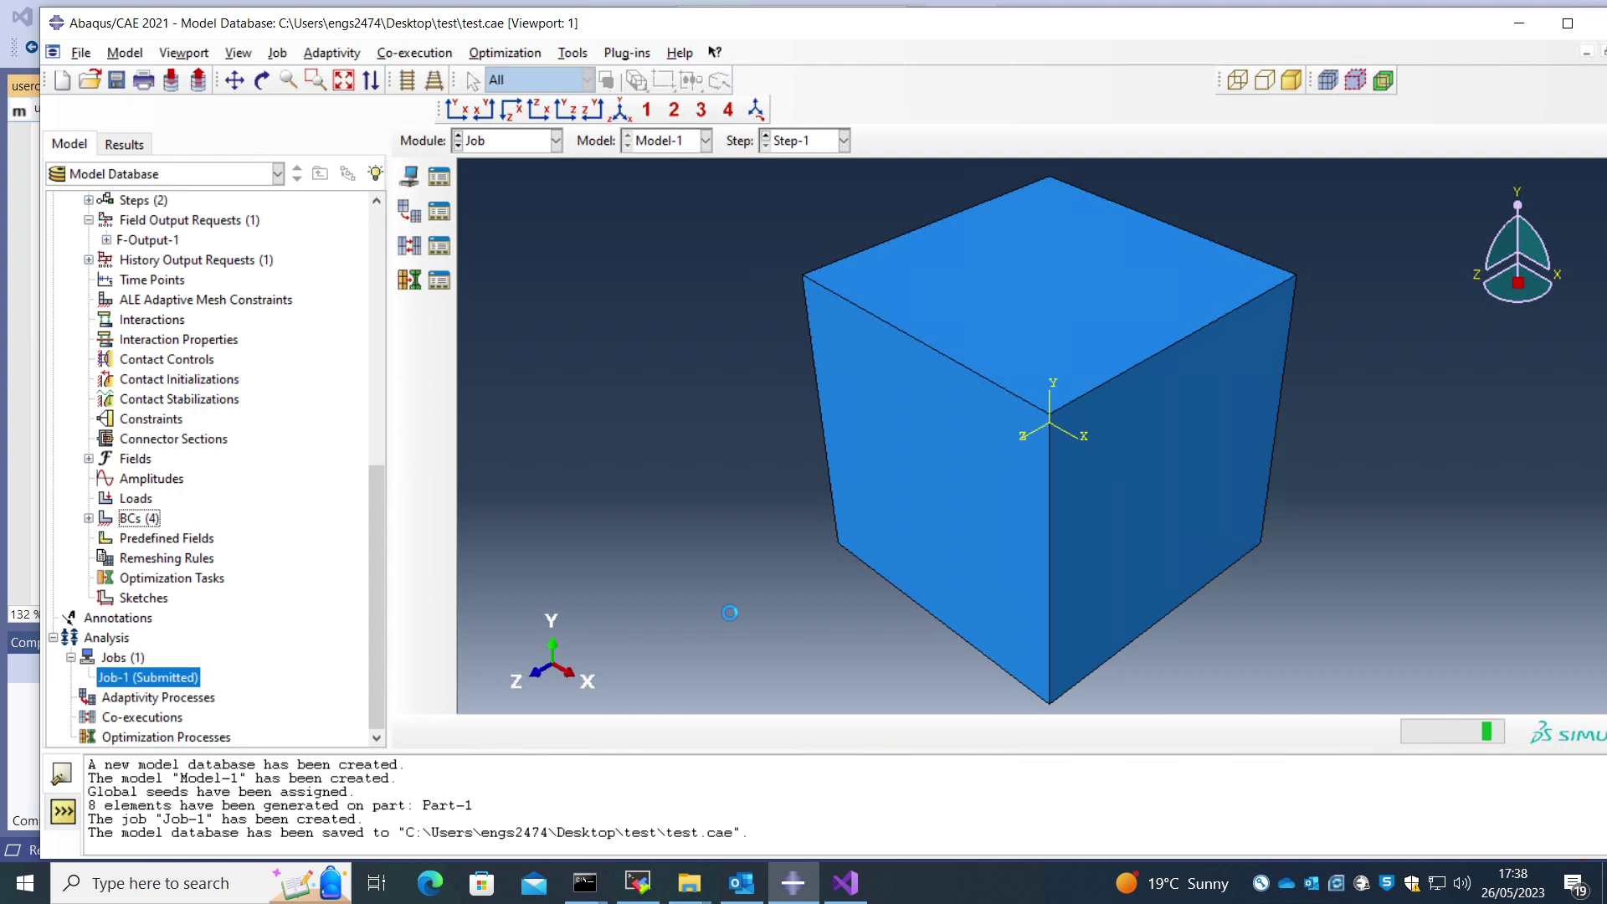
Step: Open userinputs.f from the test folder in Visual Studio
left_click(845, 882)
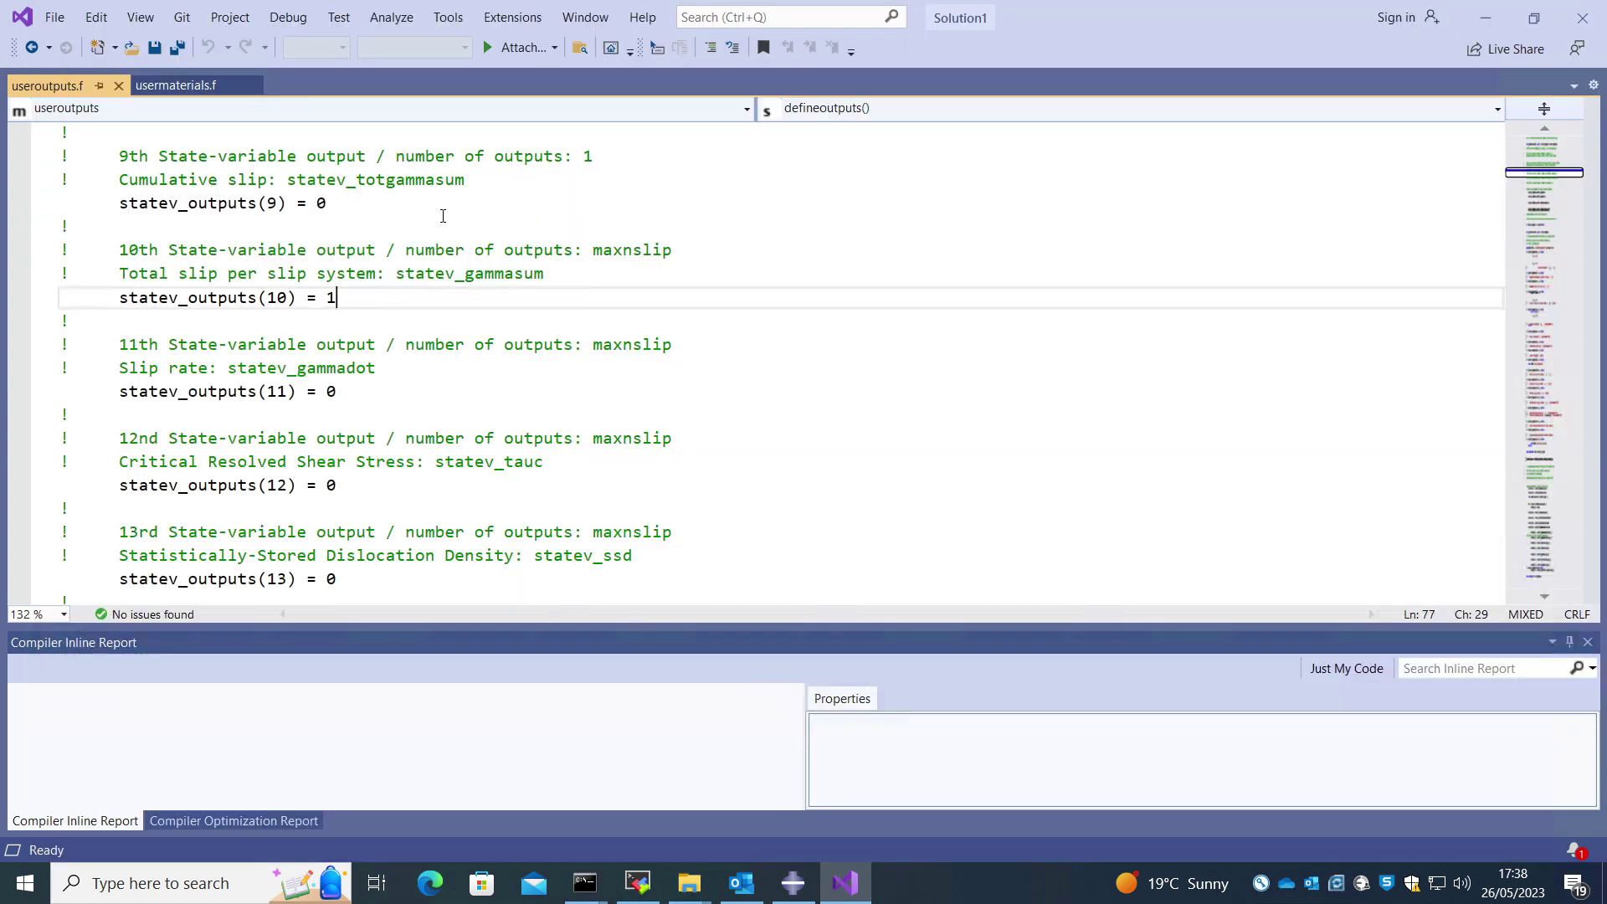
mouse_move(694, 889)
left_click(802, 796)
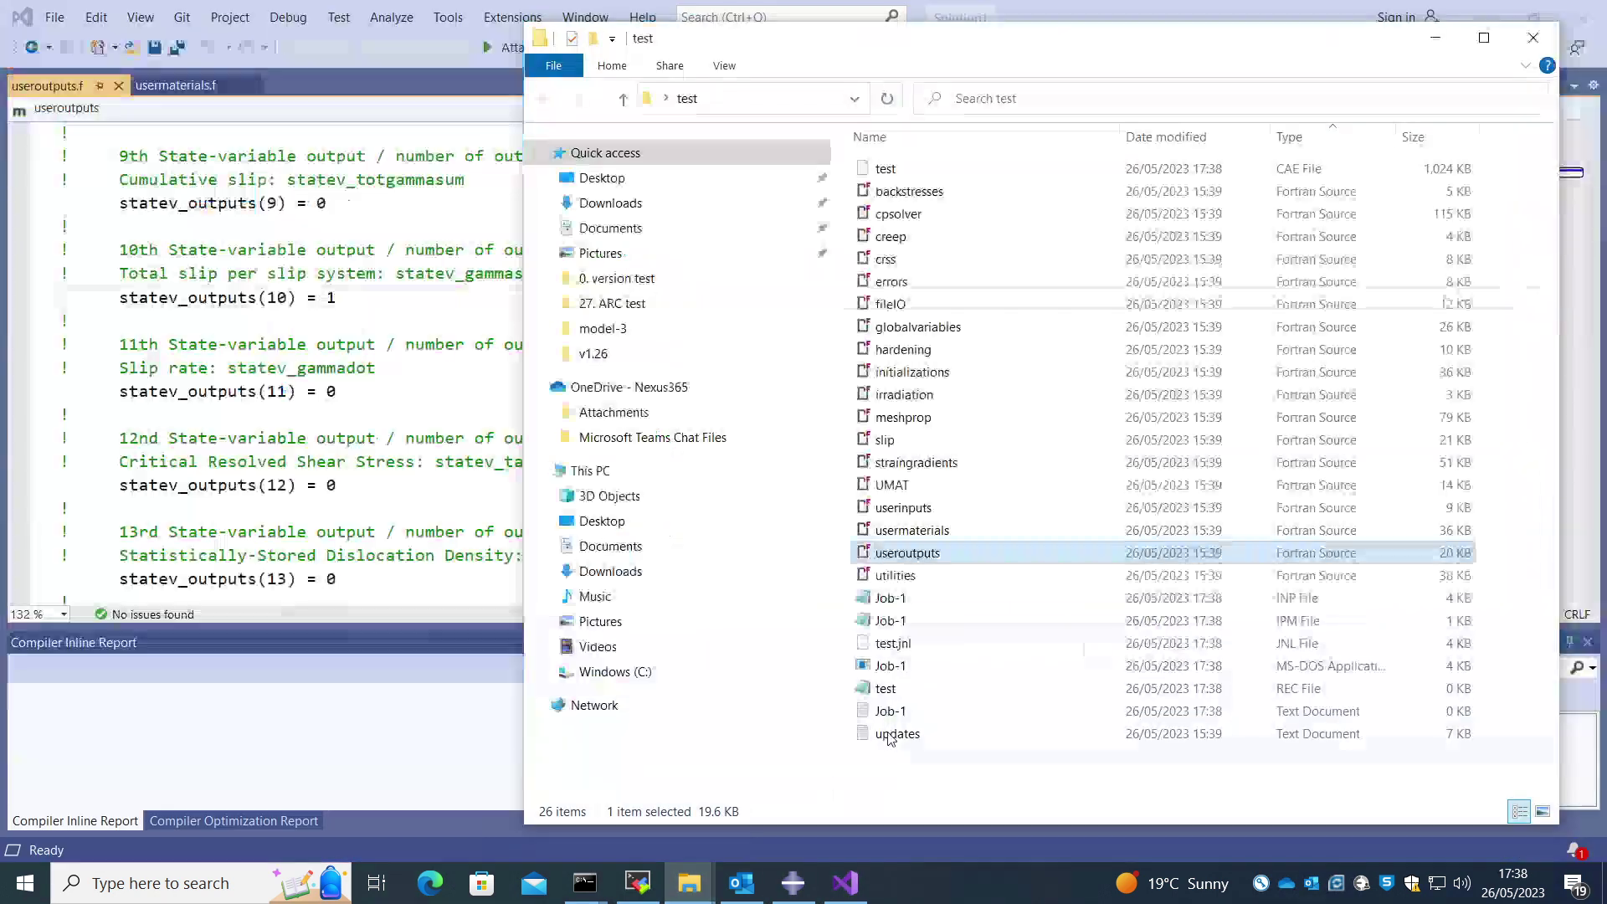
left_click_drag(902, 512, 388, 77)
left_click(453, 293)
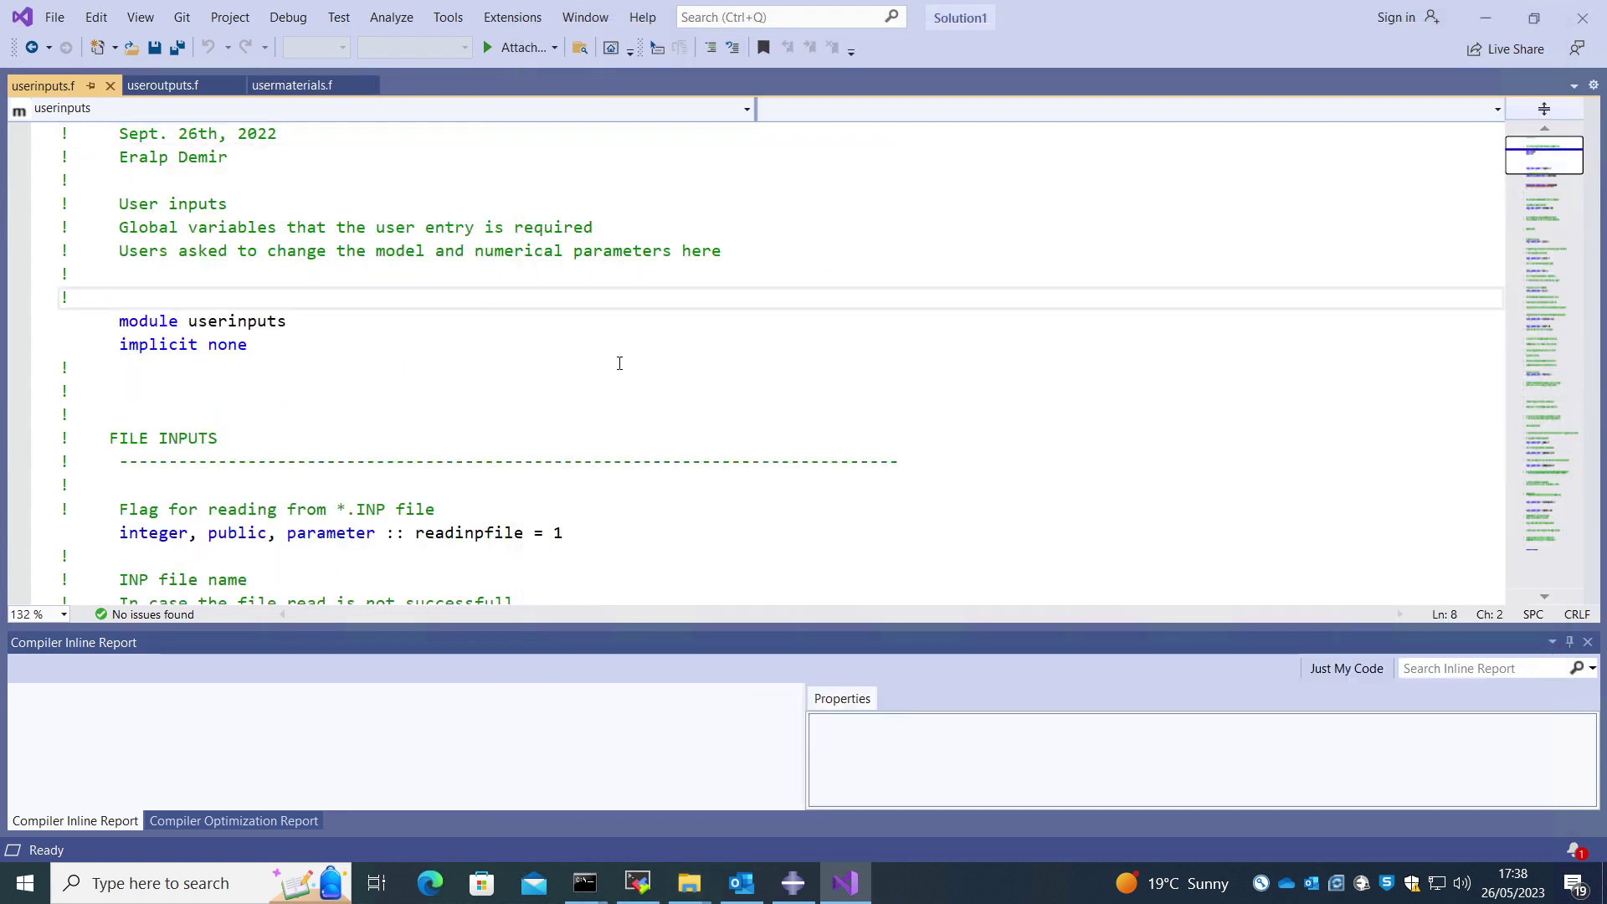
scroll(619, 363, "down", 2)
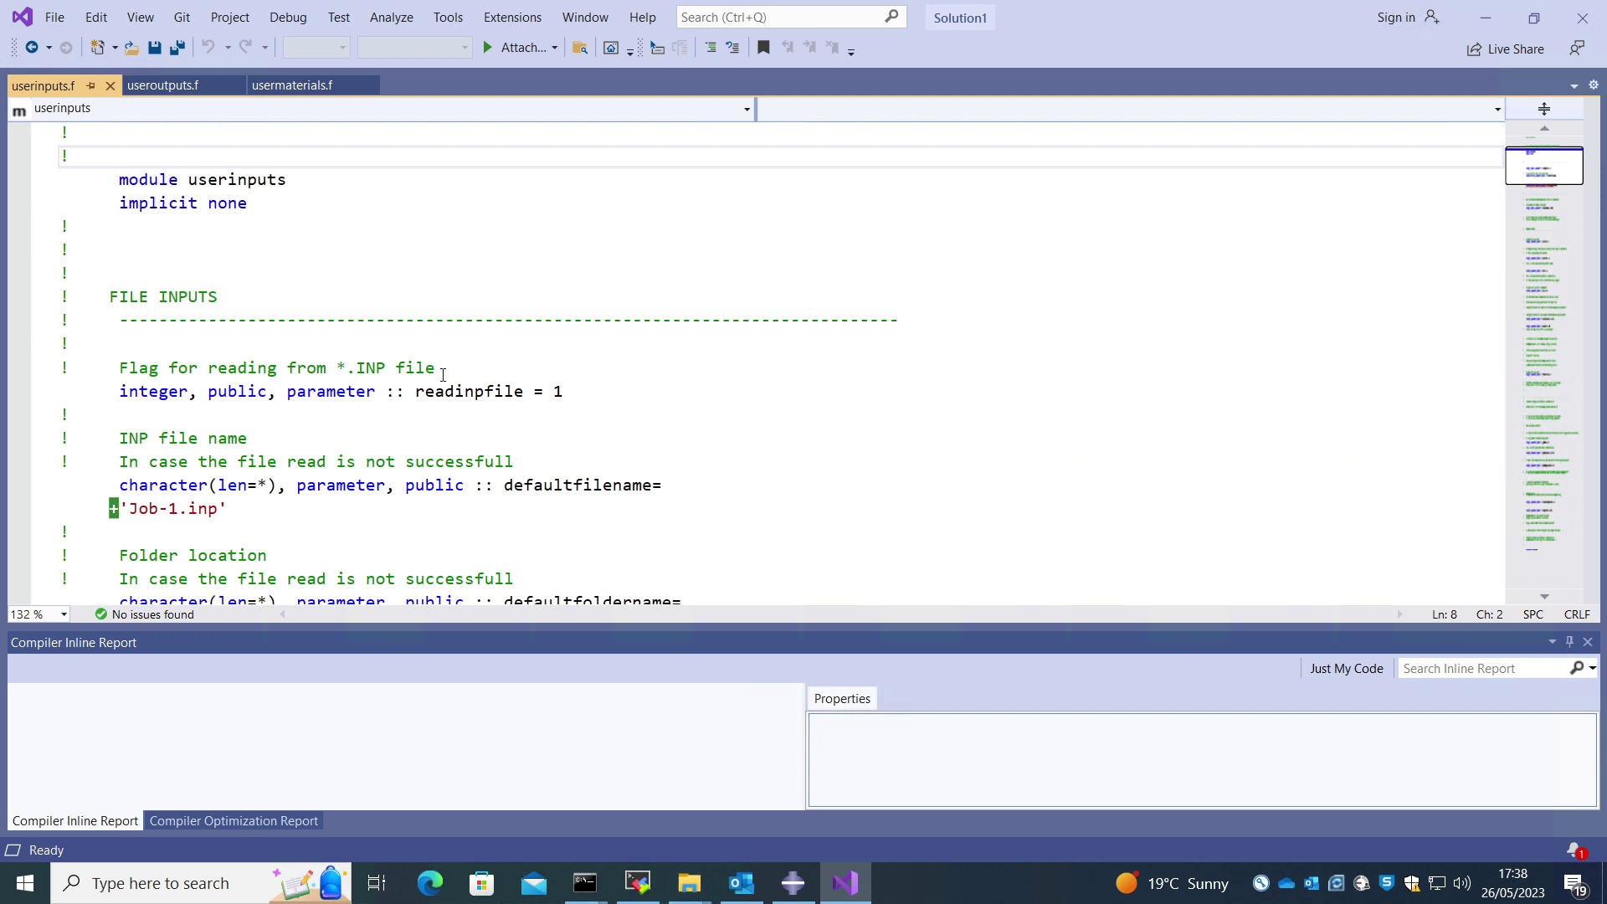
scroll(458, 373, "down", 1)
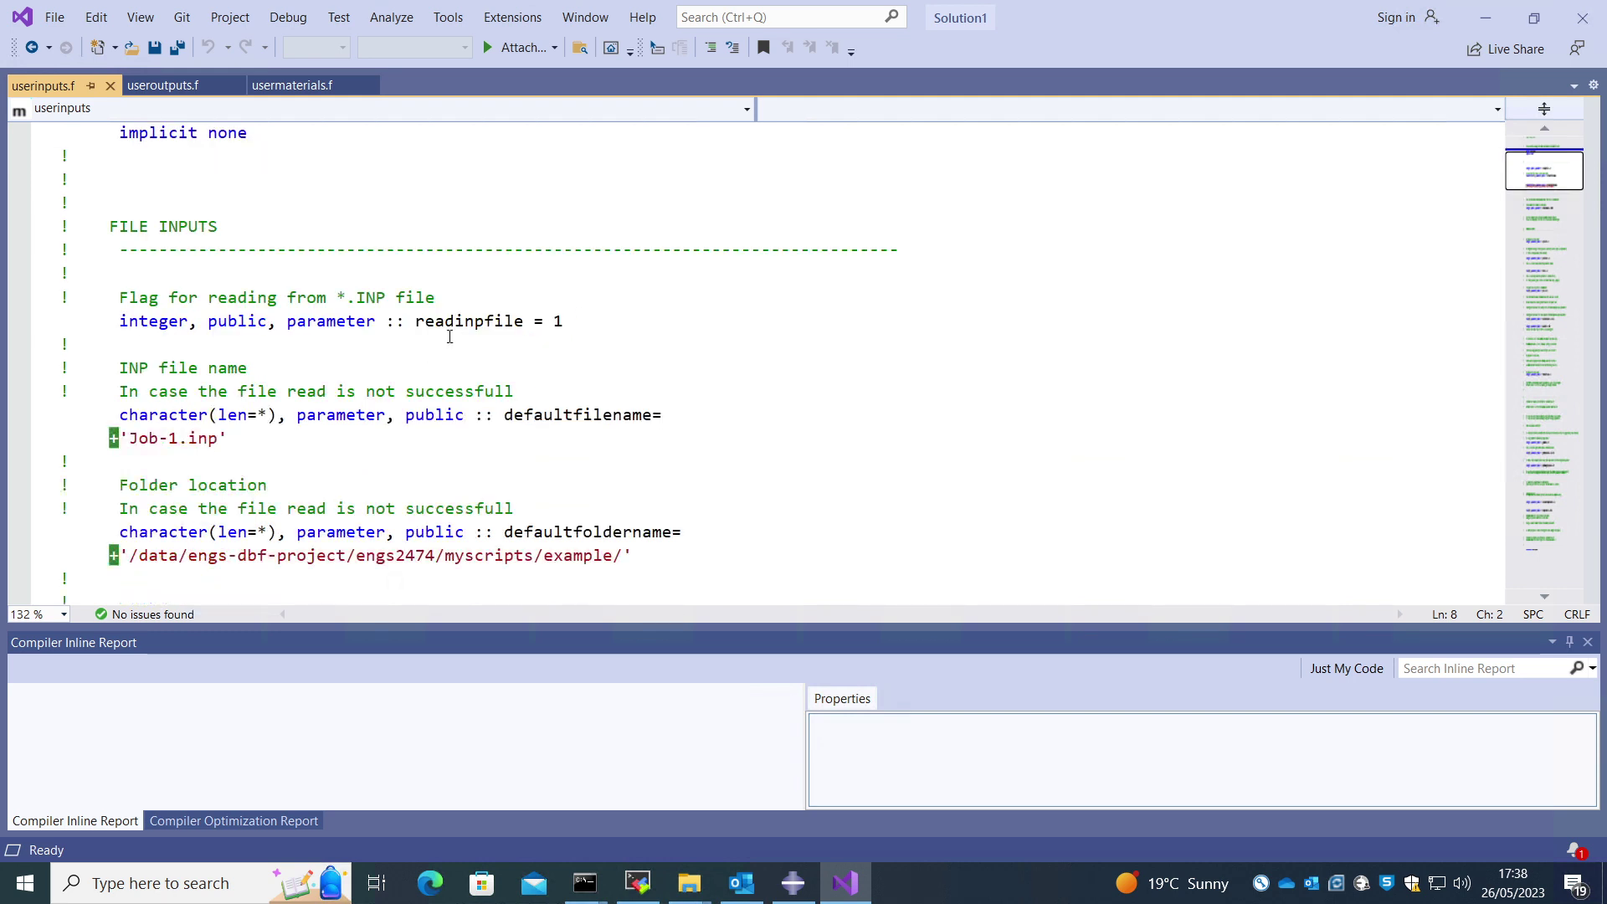
left_click_drag(414, 323, 525, 321)
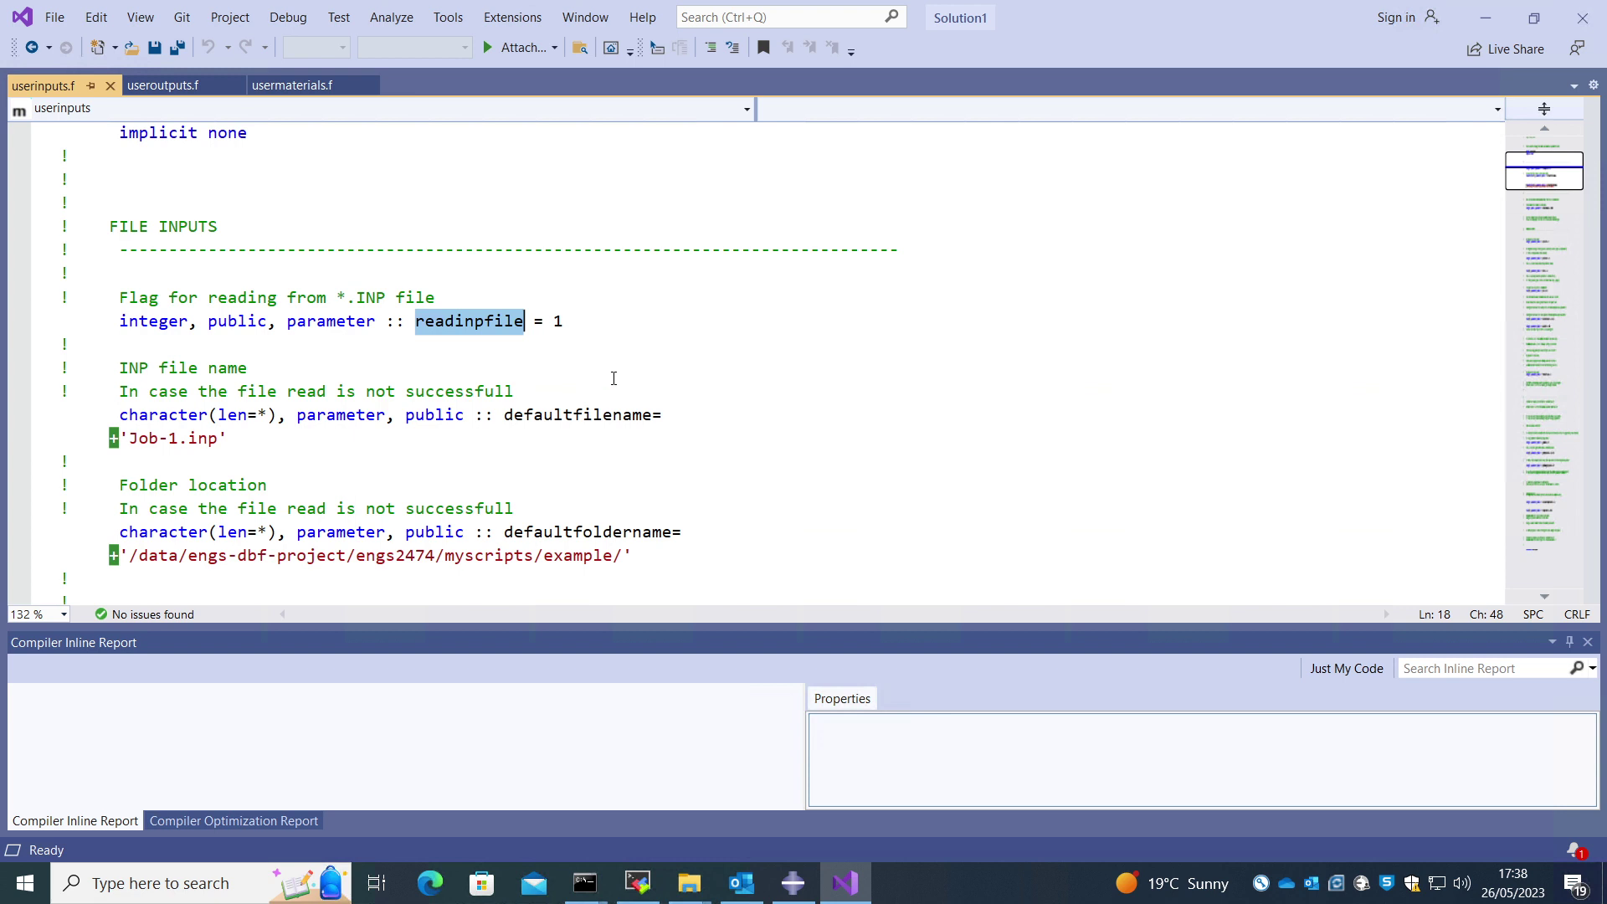
left_click(584, 318)
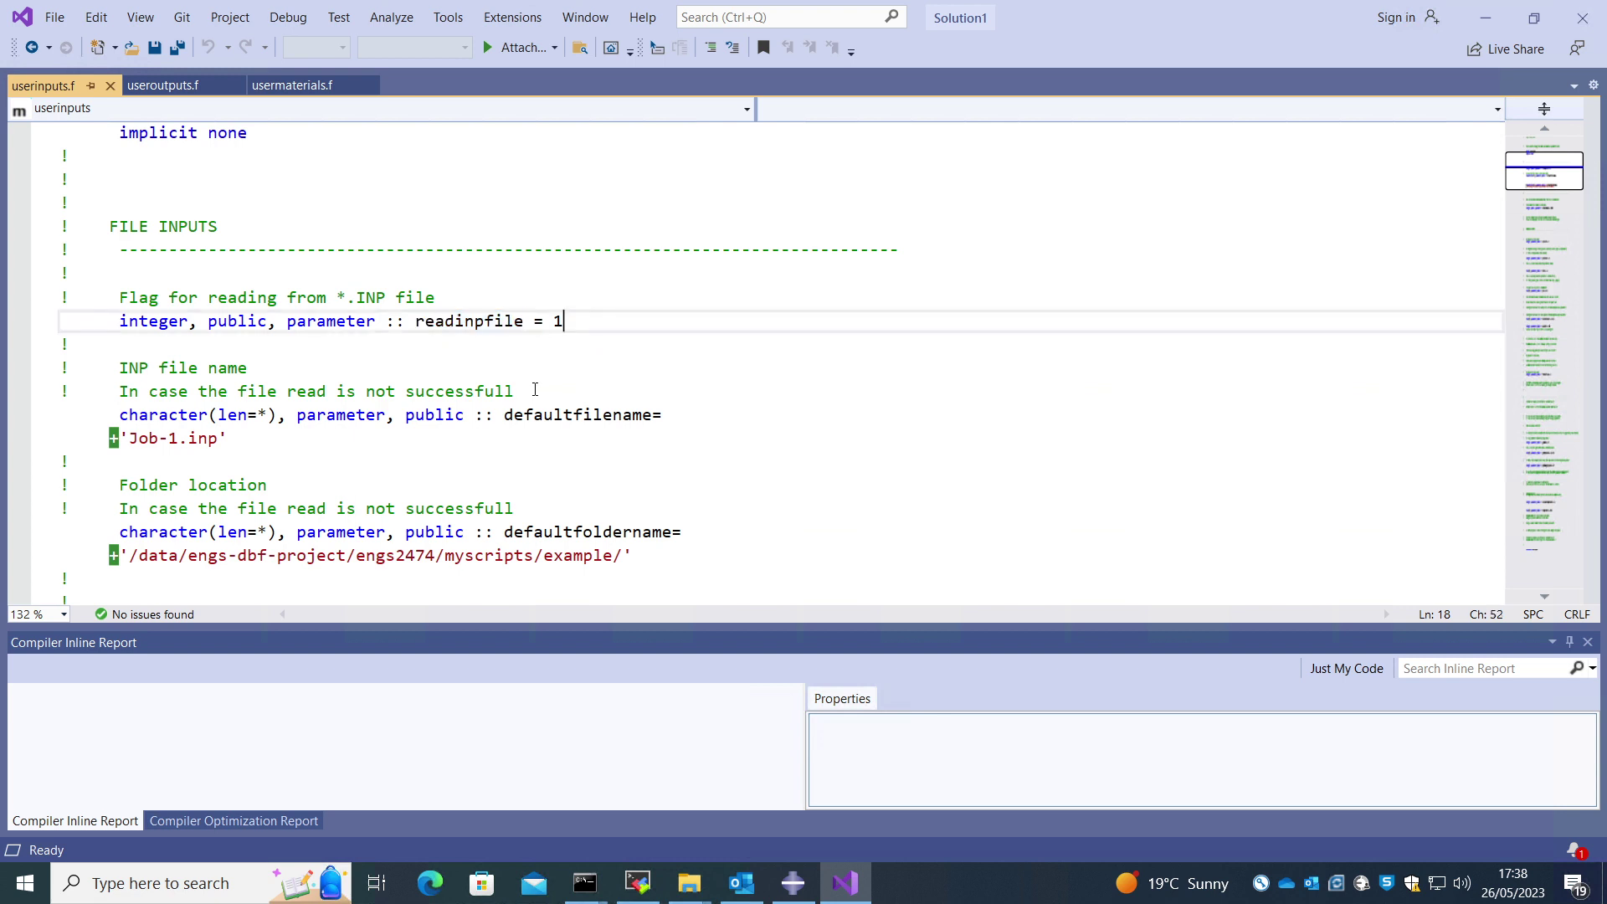
scroll(303, 422, "down", 2)
left_click_drag(132, 415, 625, 415)
left_click_drag(130, 298, 217, 298)
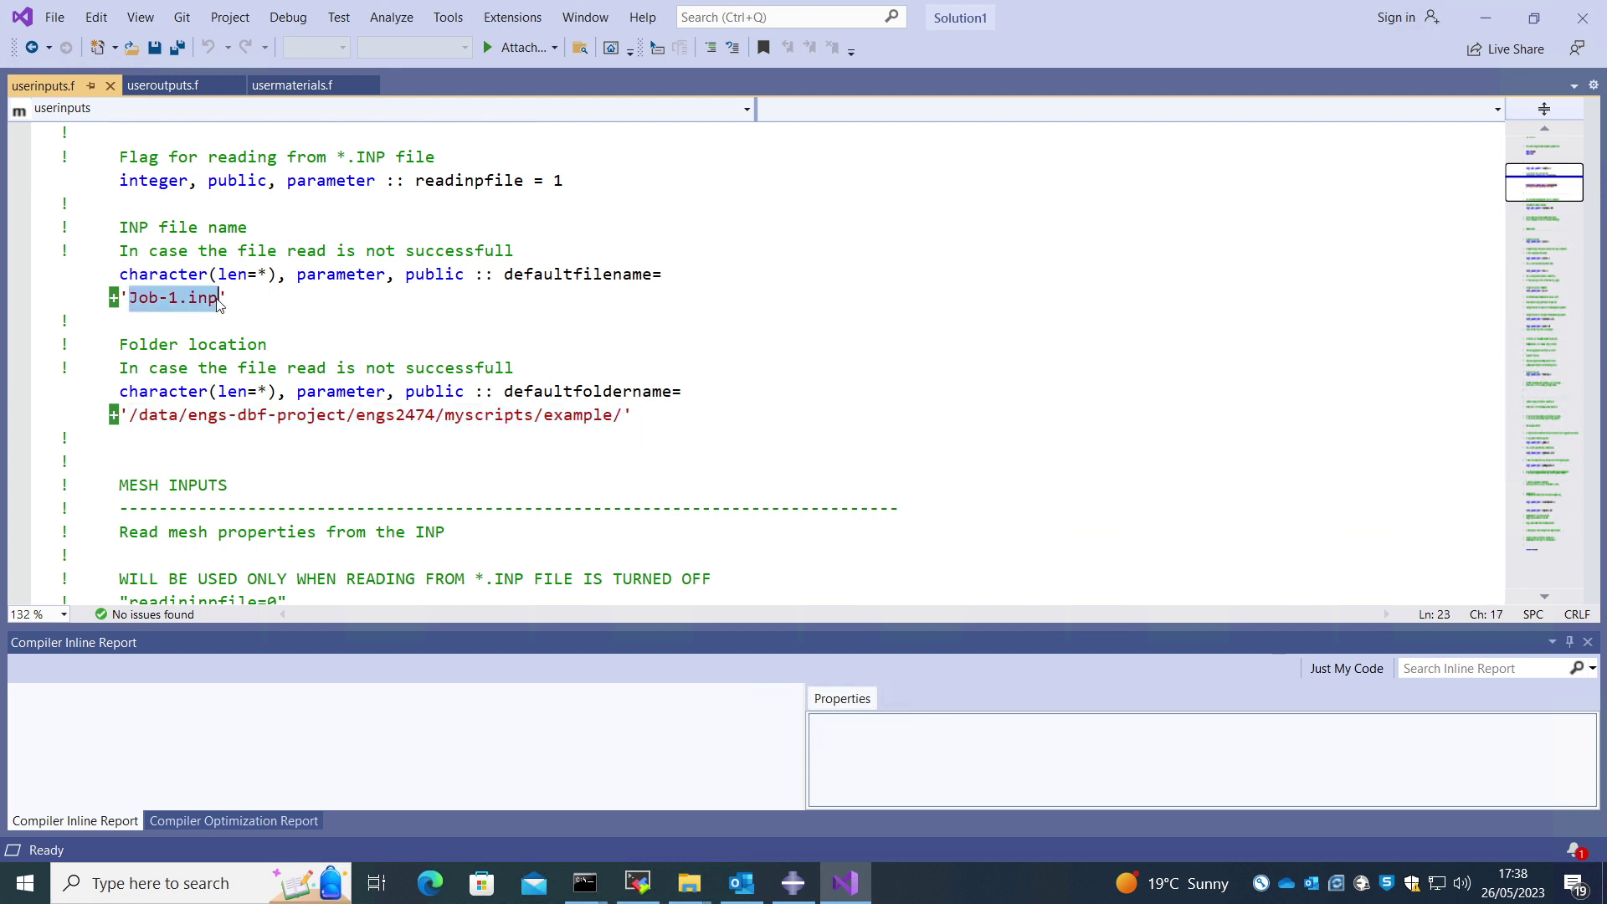
left_click(563, 180)
left_click(559, 180)
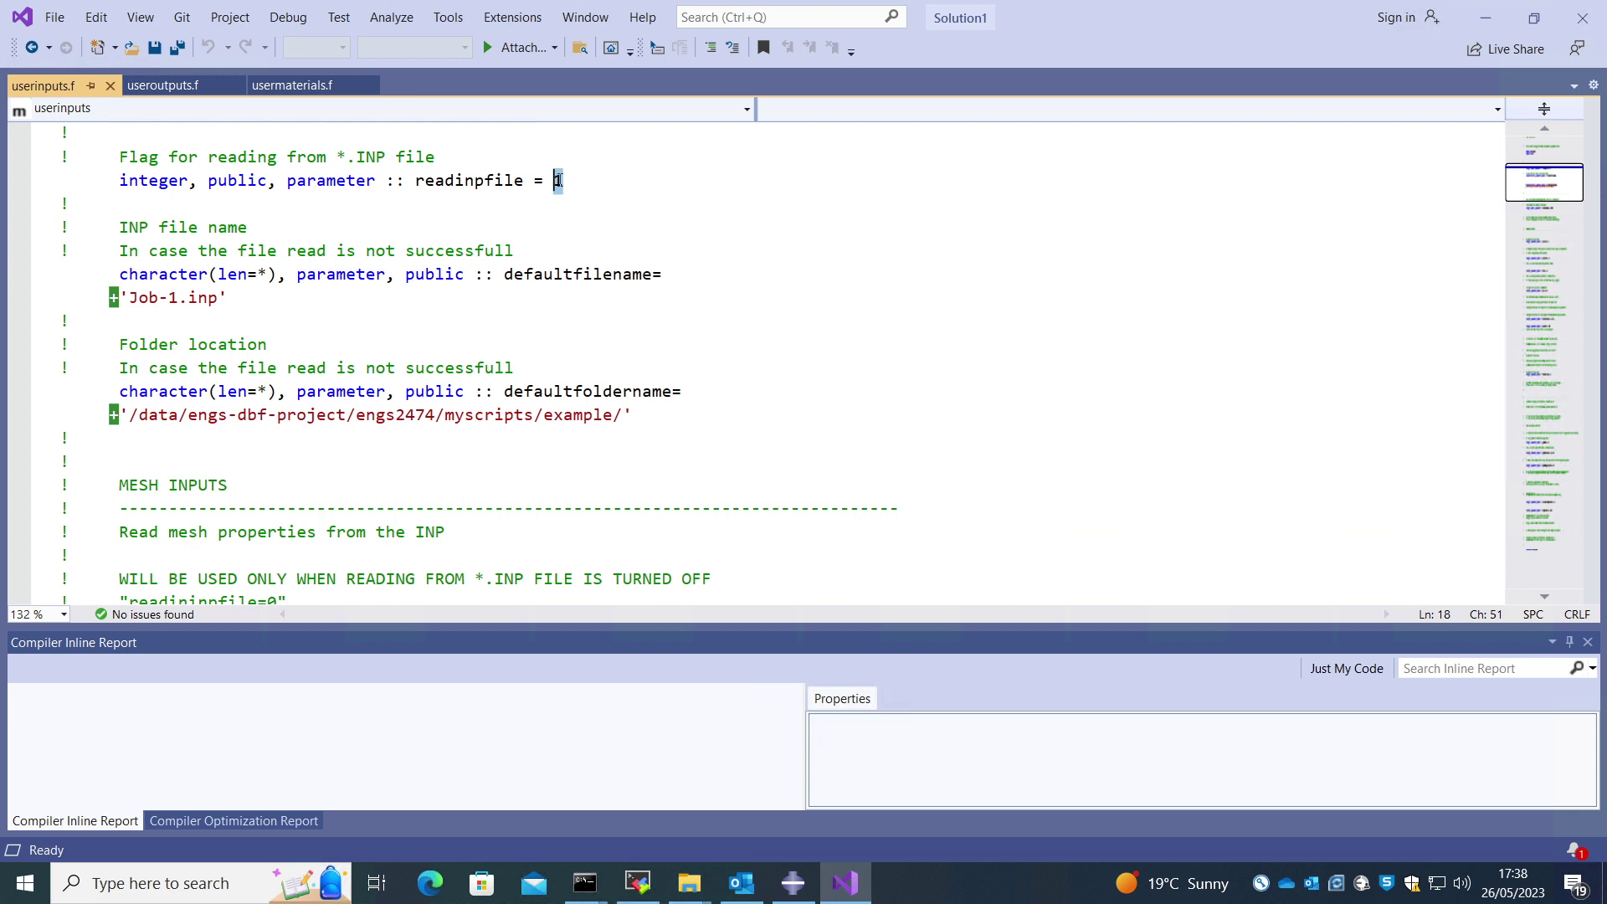
scroll(552, 260, "down", 6)
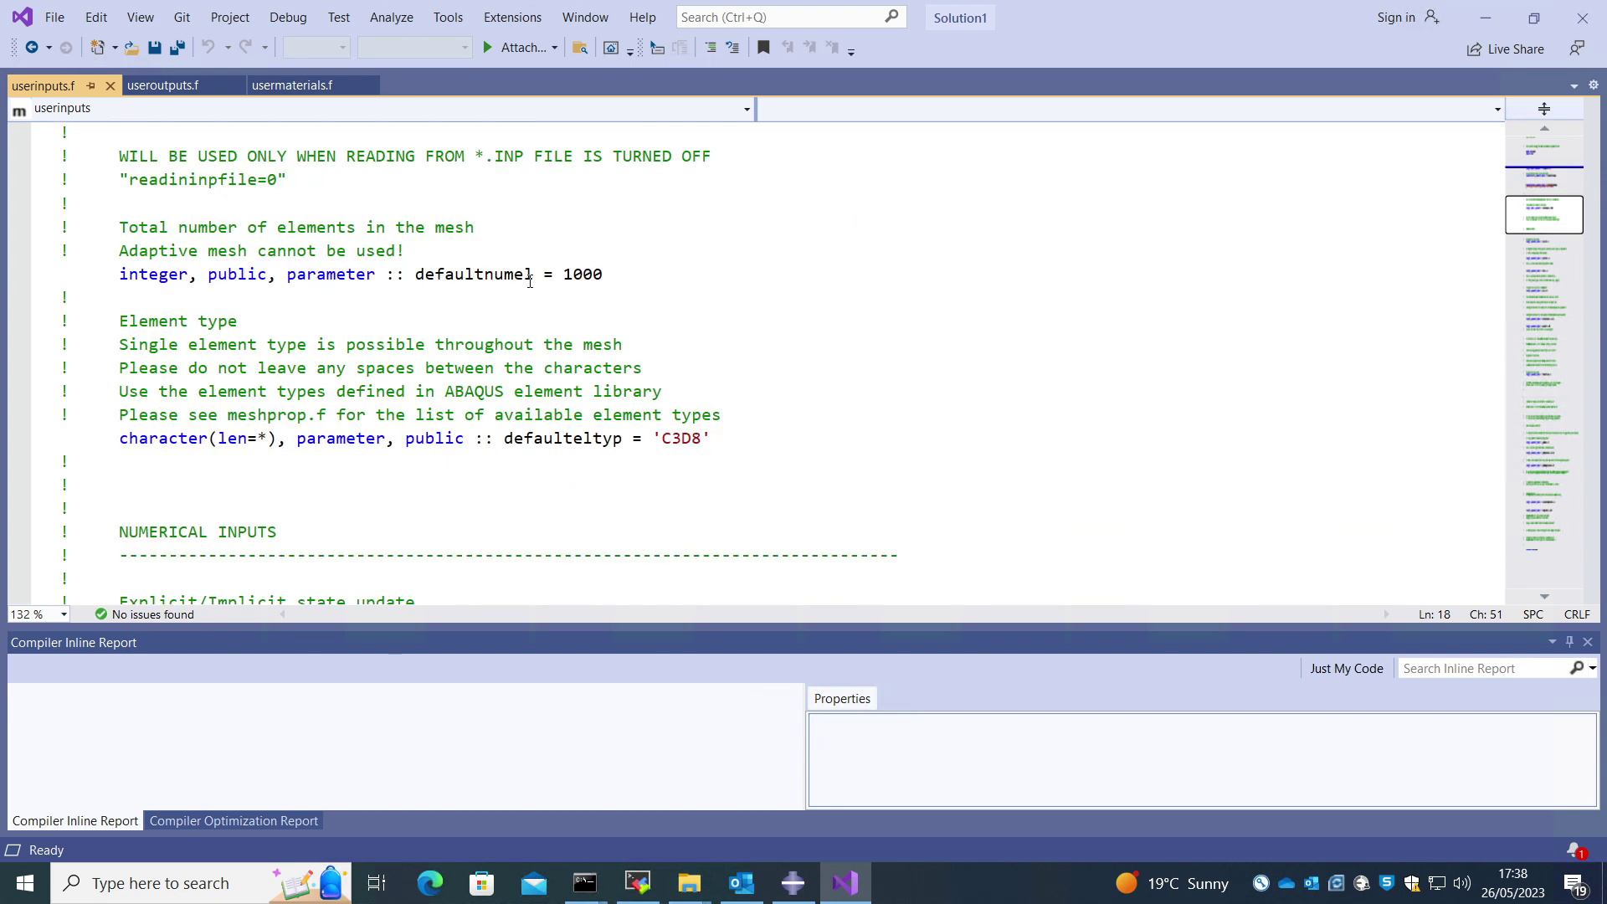
left_click_drag(564, 276, 610, 277)
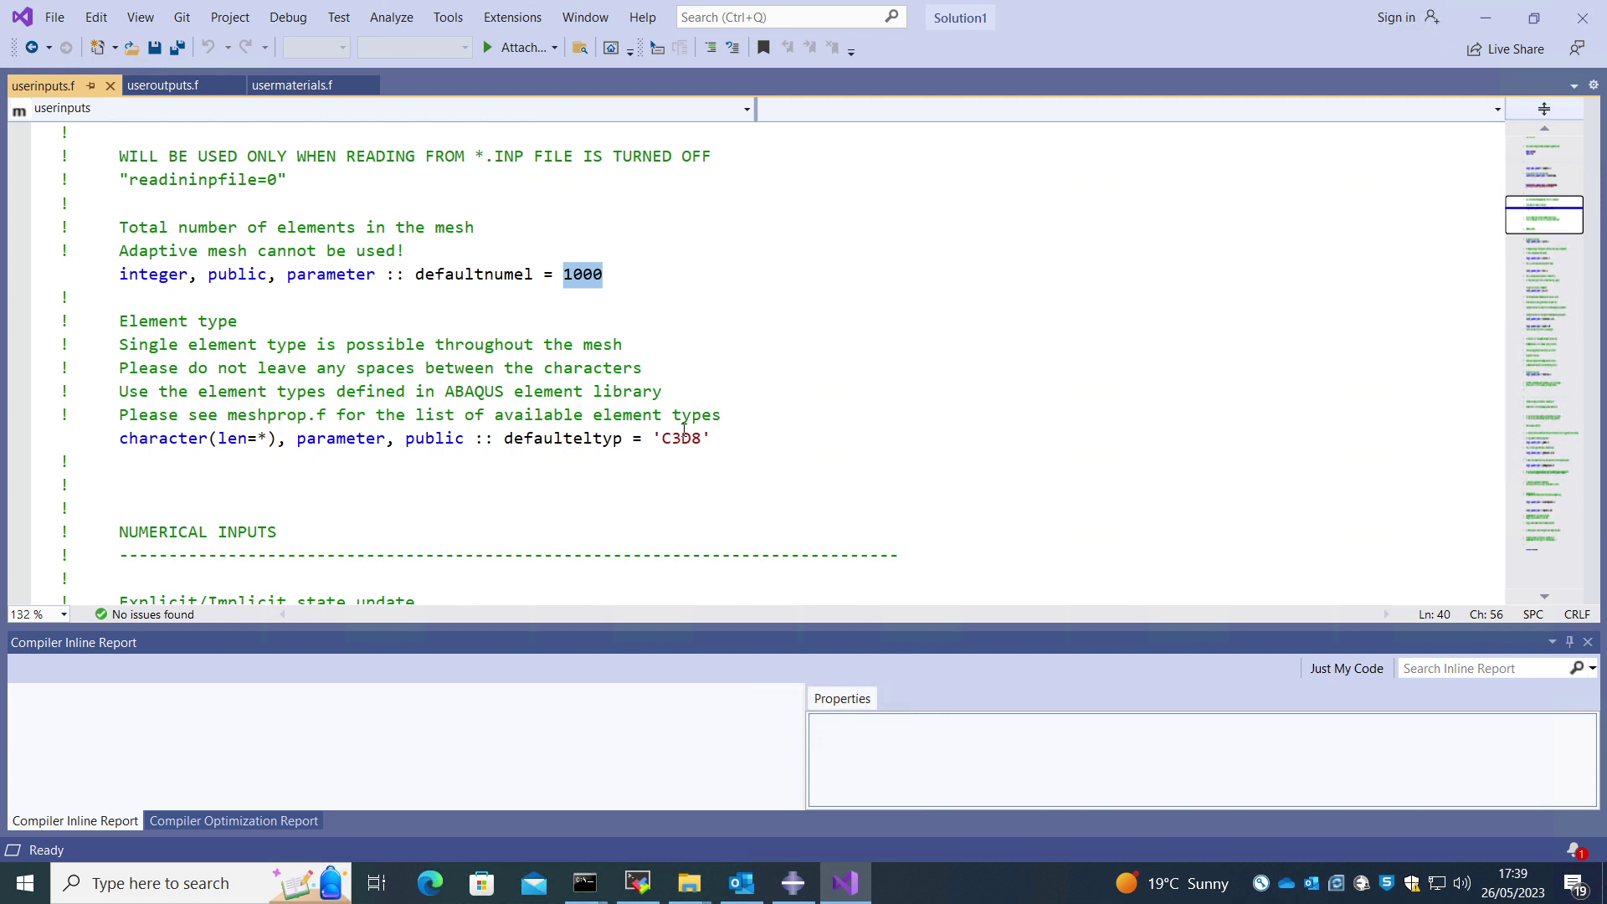
left_click_drag(654, 440, 703, 444)
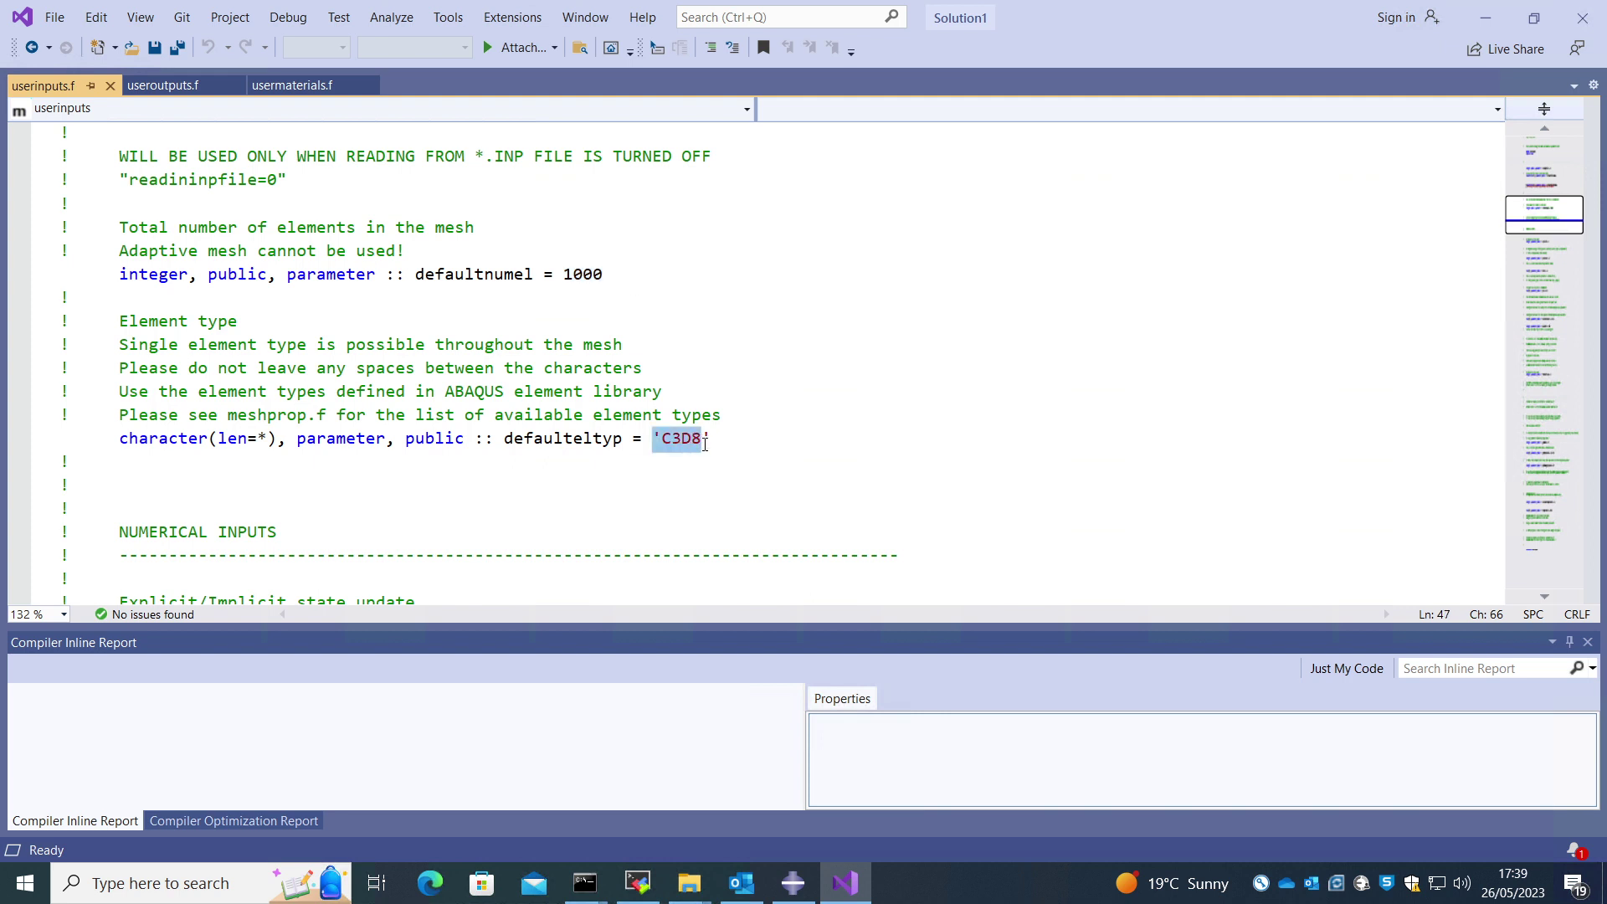
left_click(703, 445)
scroll(713, 501, "down", 1)
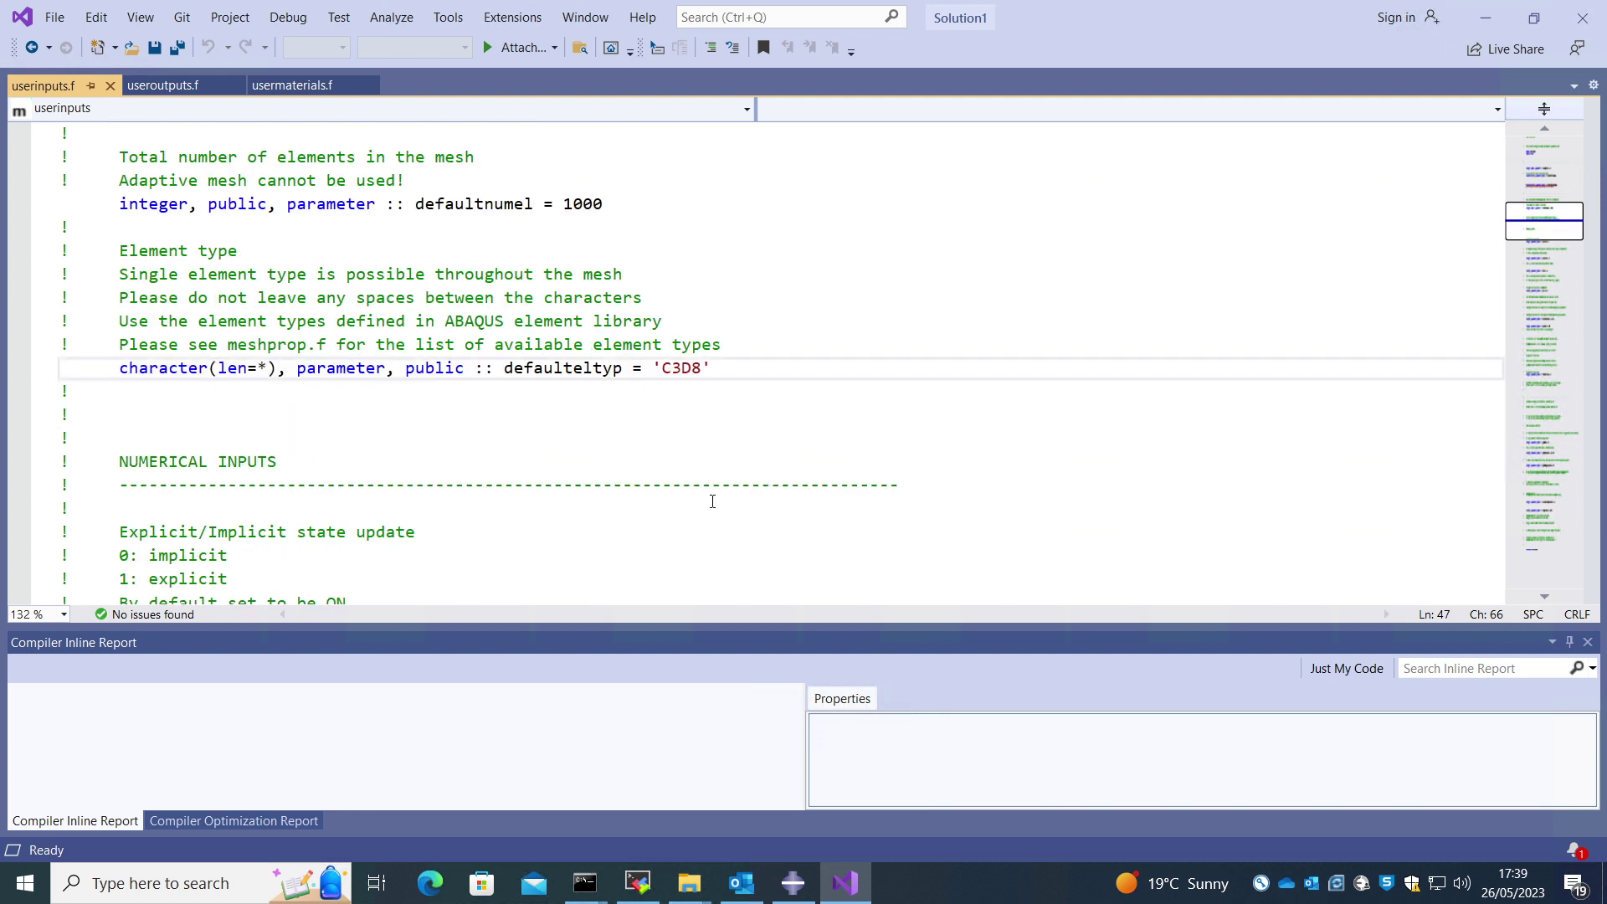
scroll(671, 462, "down", 8)
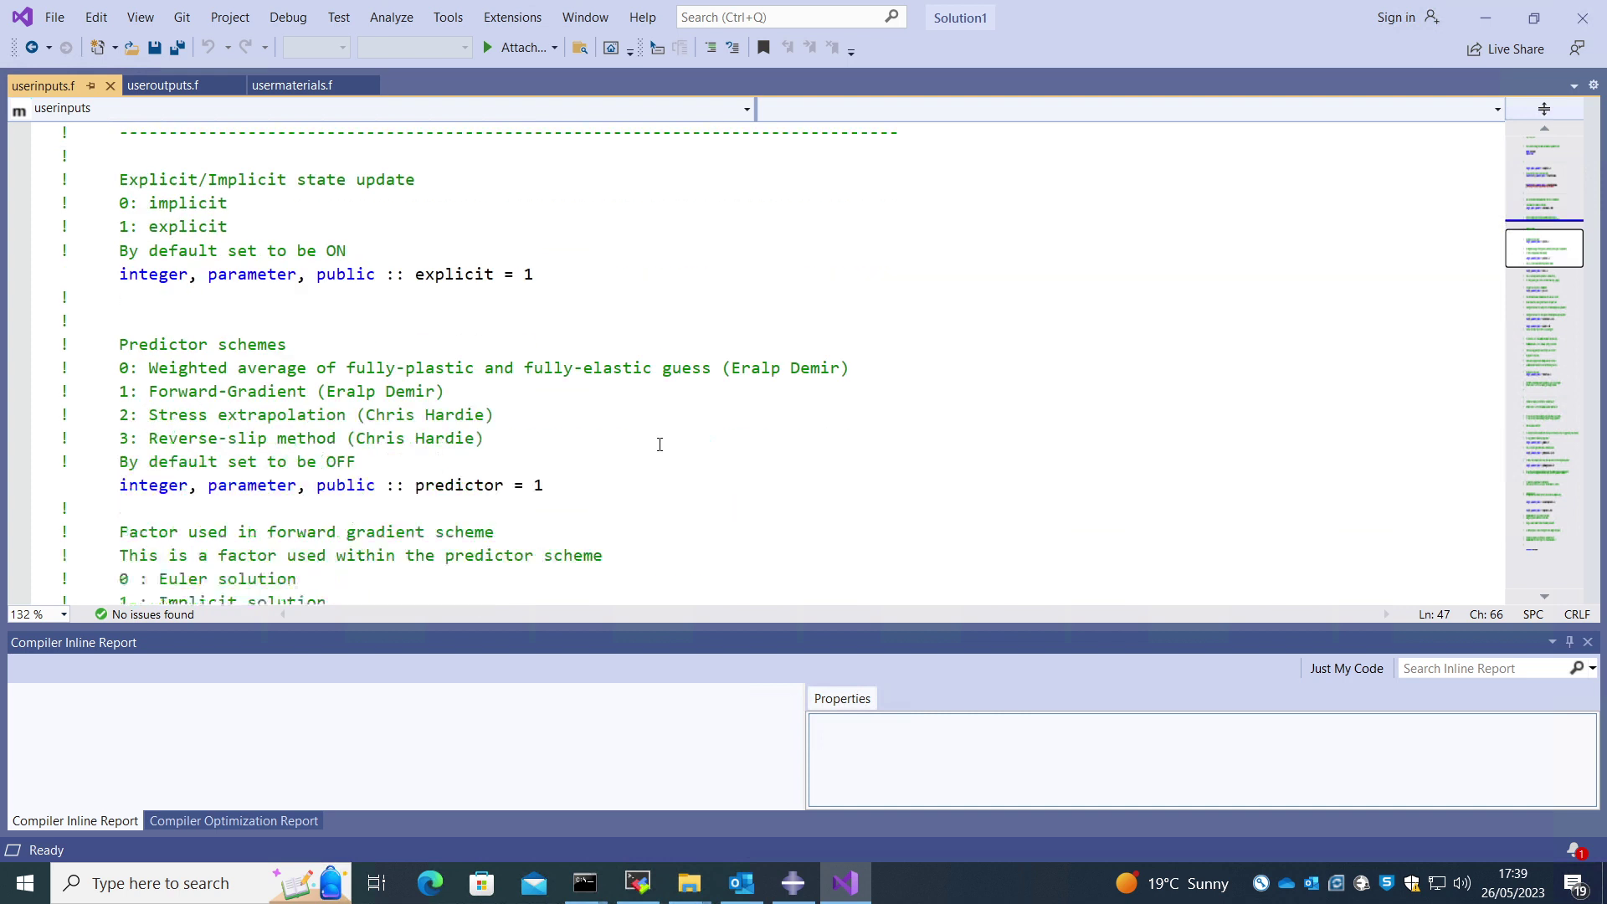
scroll(669, 457, "down", 2)
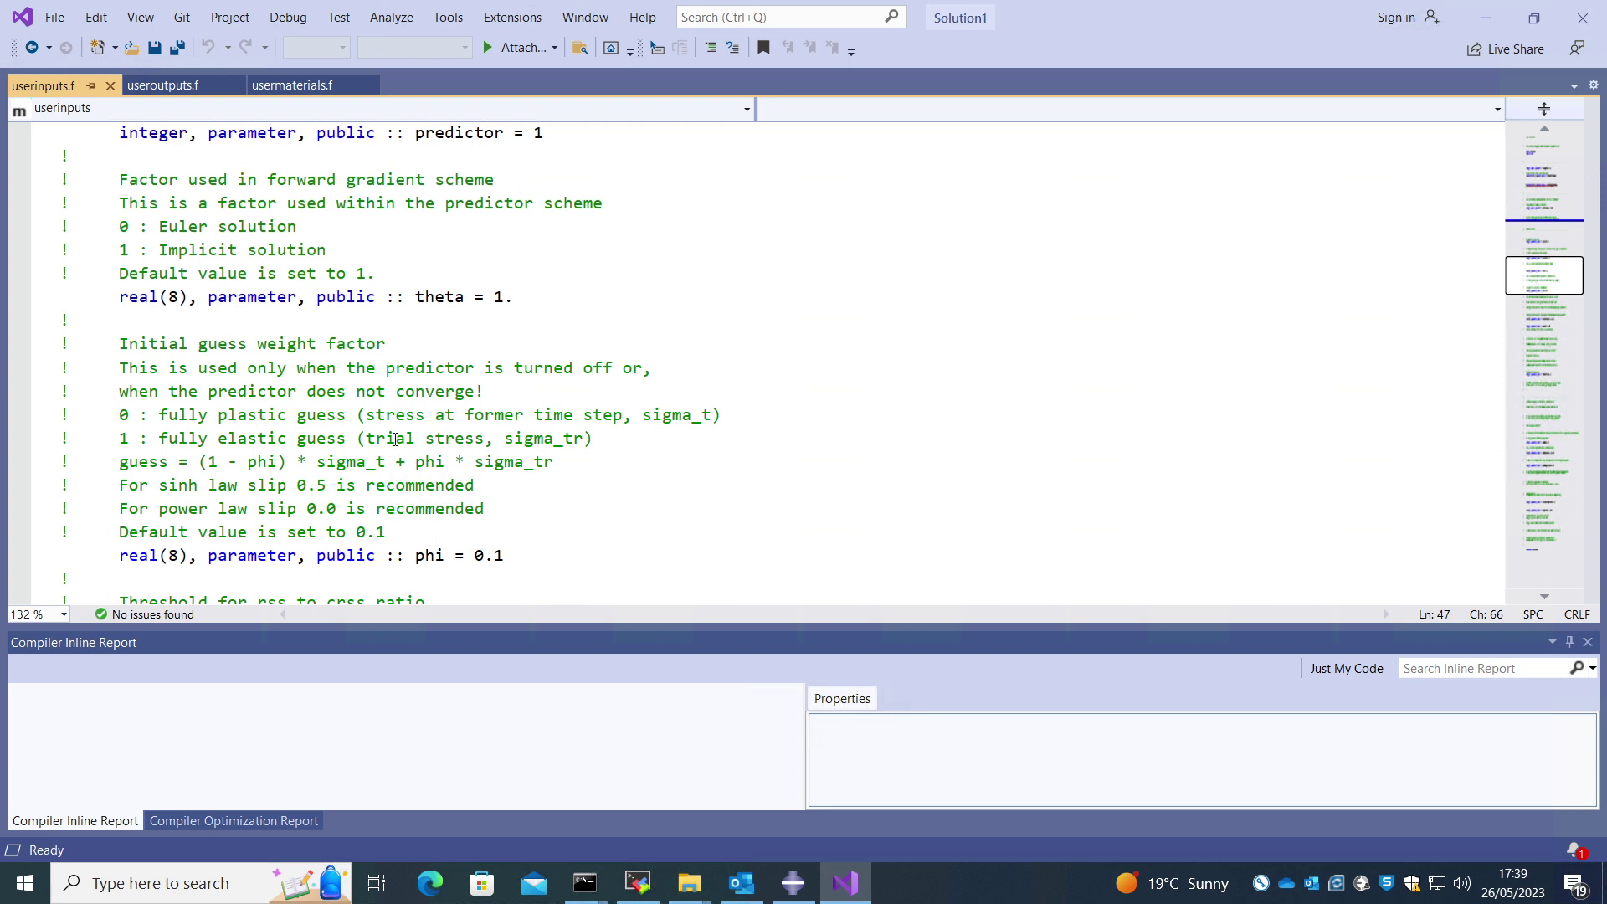
scroll(394, 440, "down", 4)
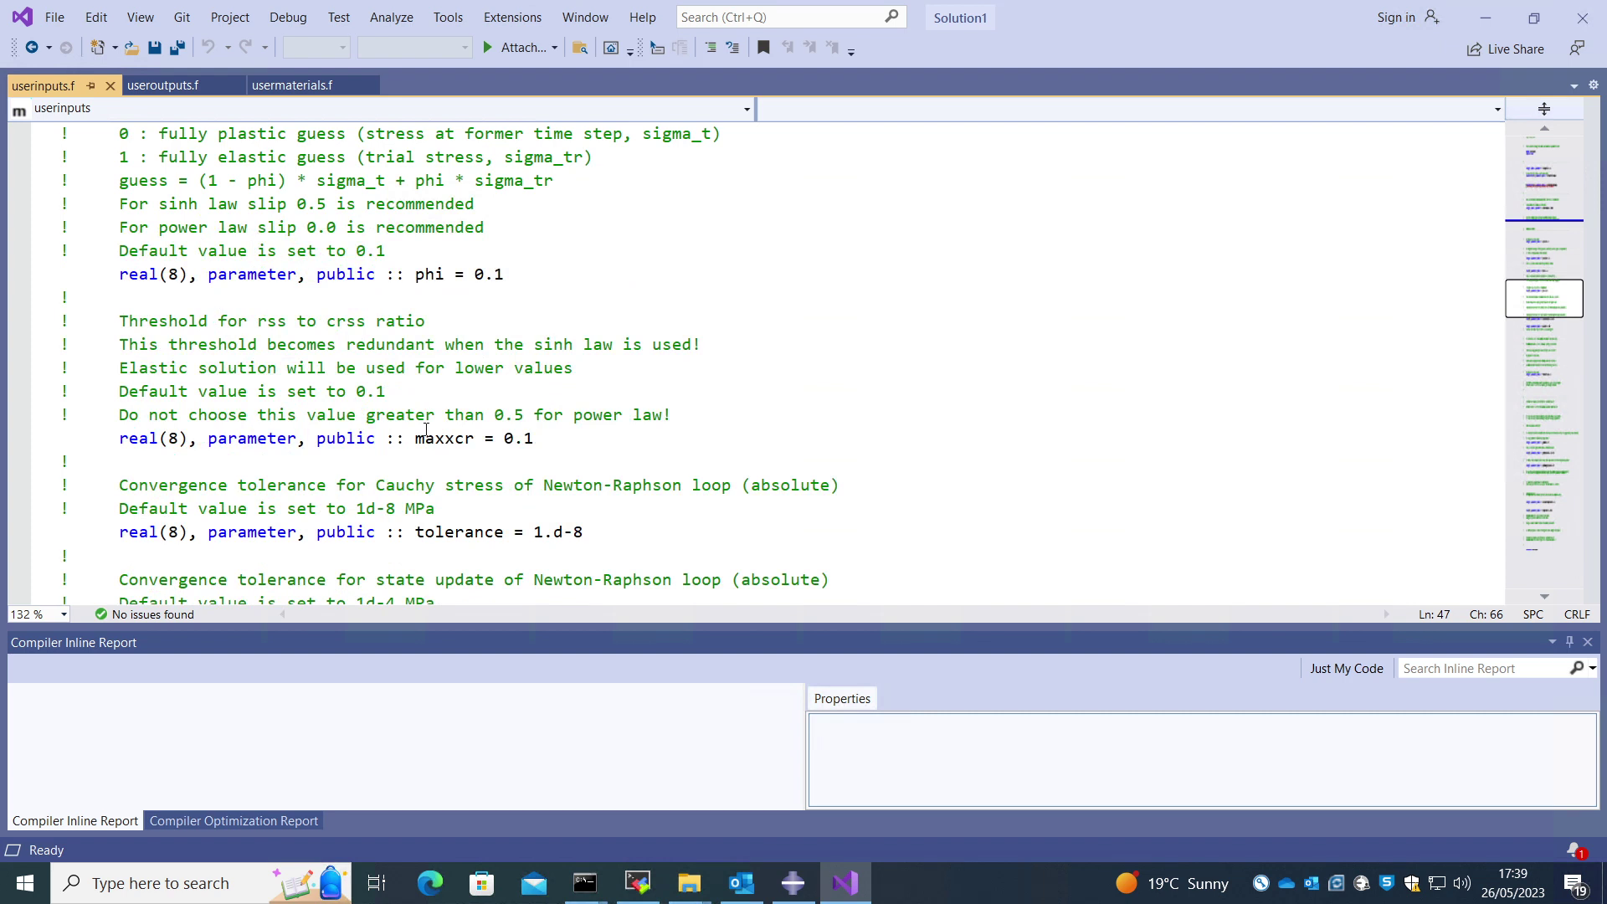
scroll(426, 429, "down", 15)
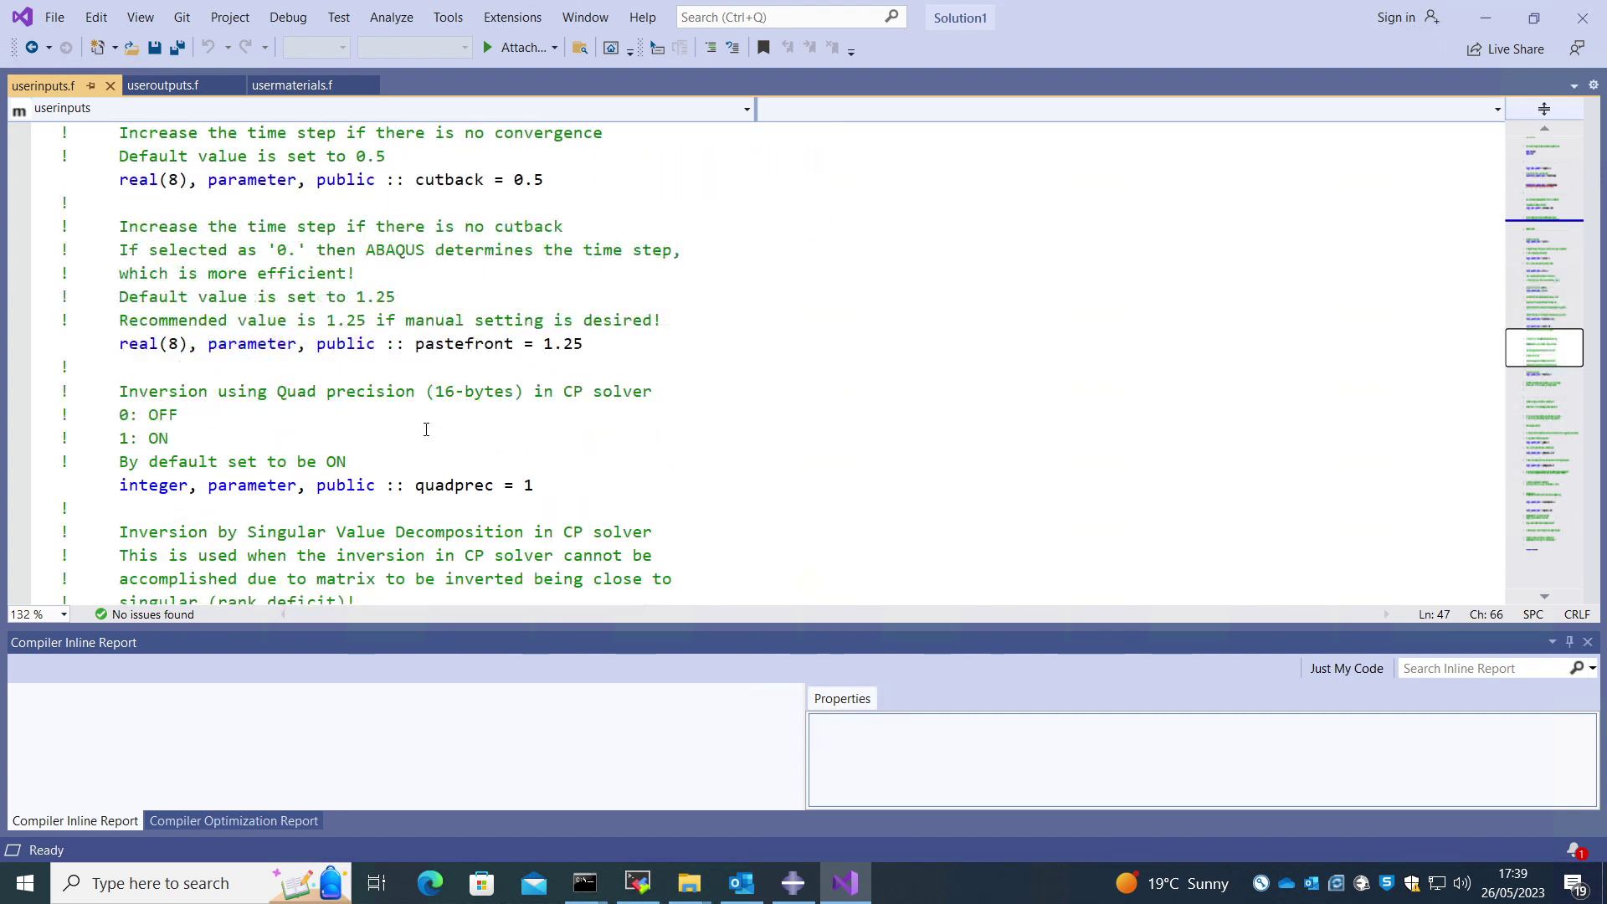
scroll(426, 429, "down", 13)
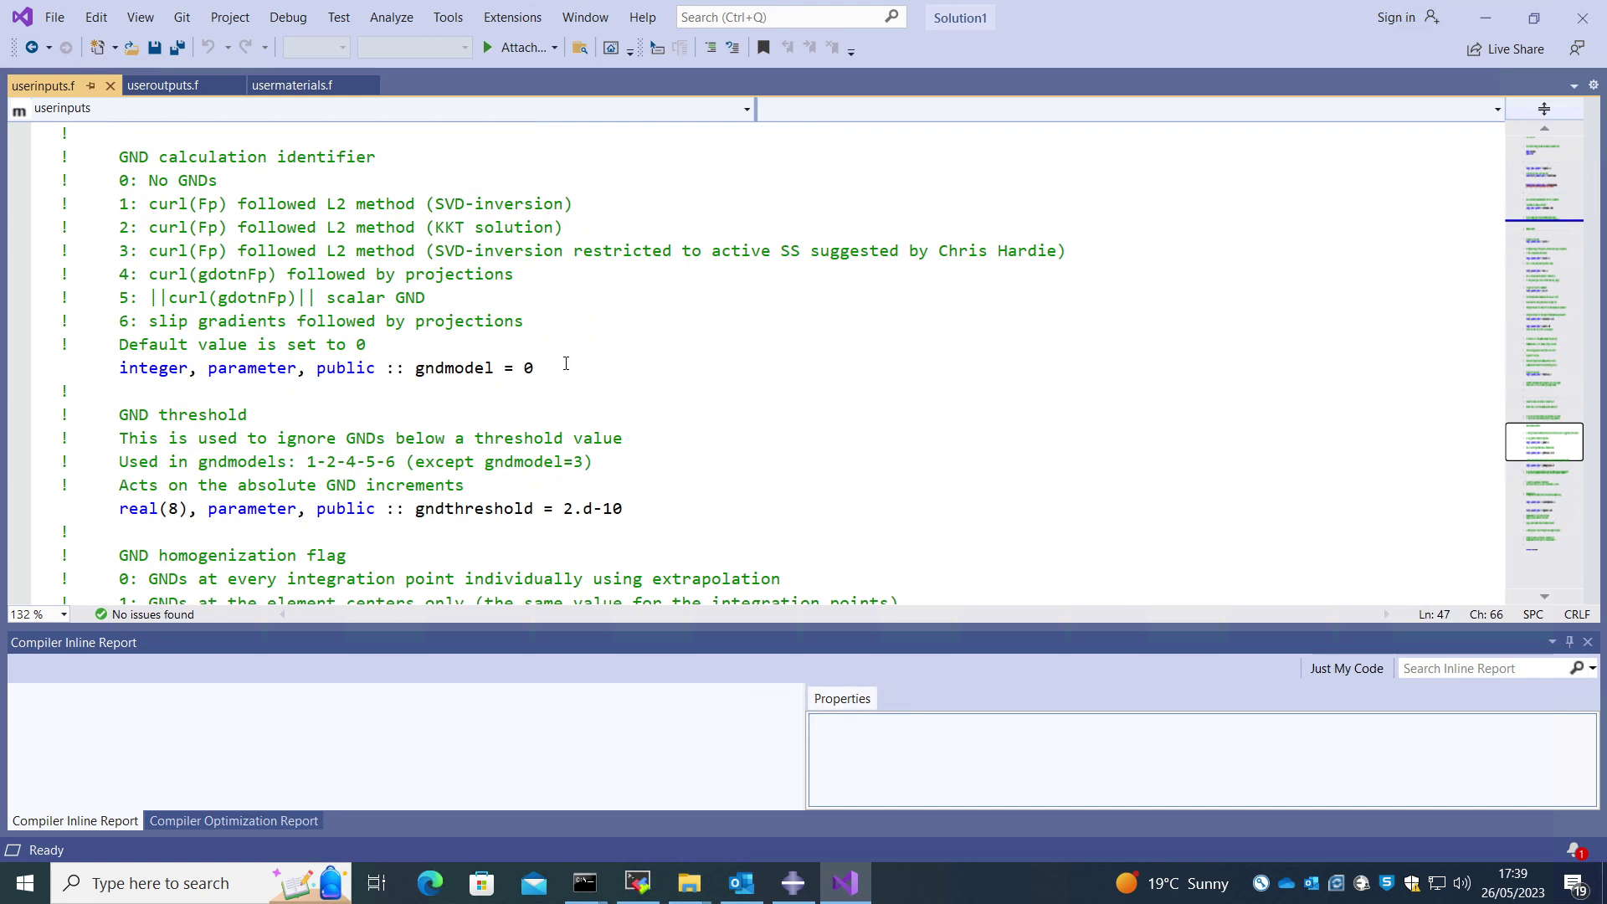
left_click(569, 367)
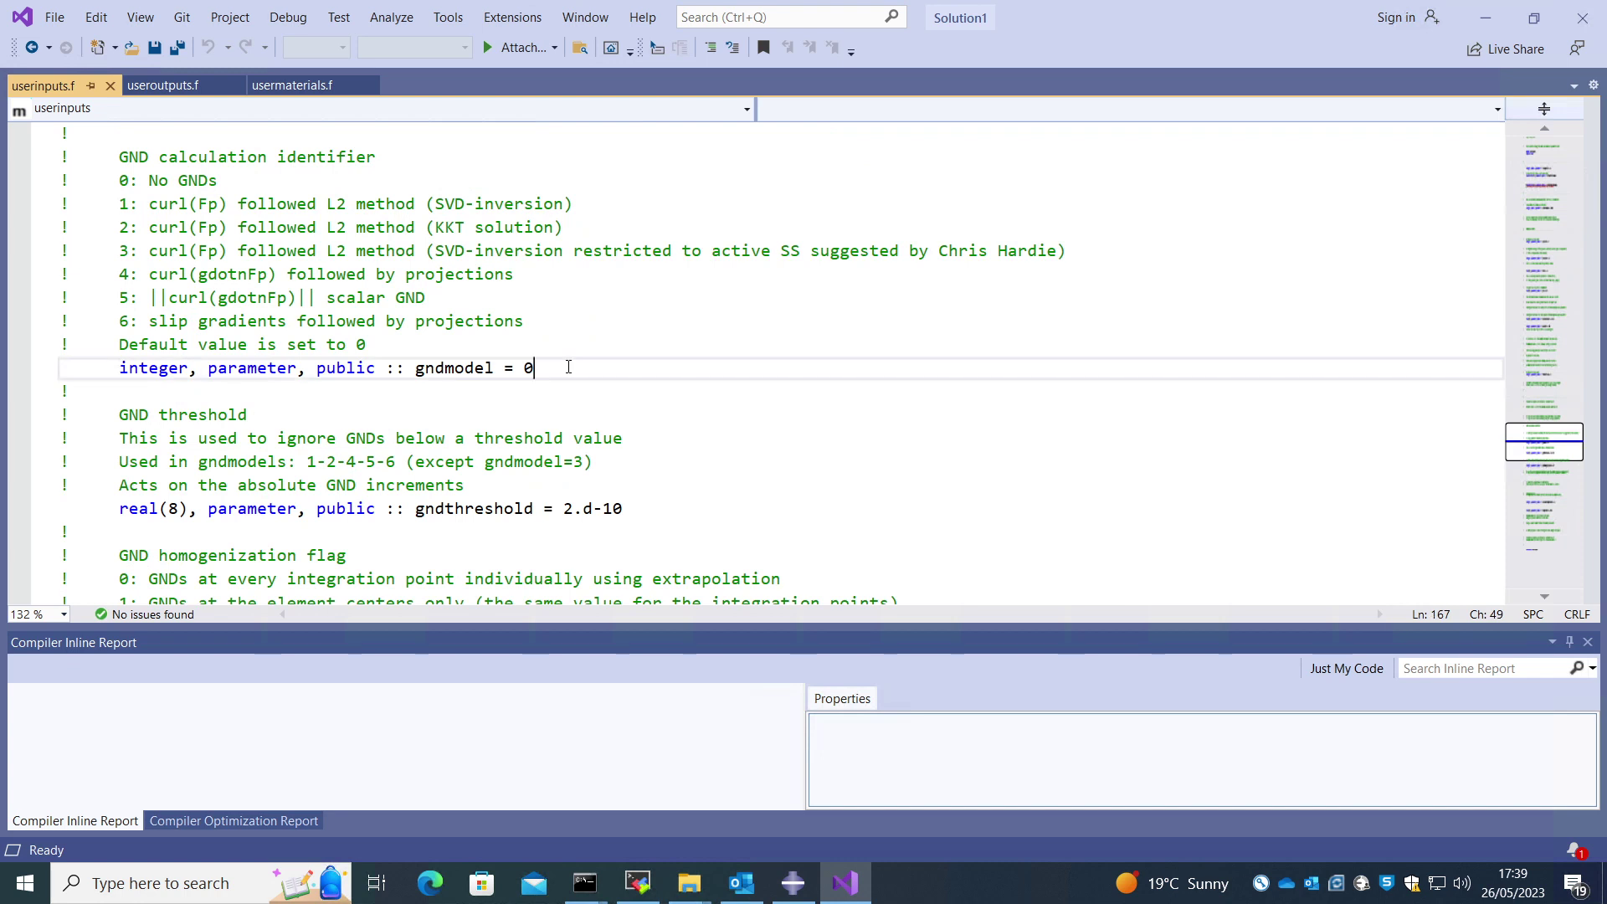
left_click_drag(416, 369, 495, 370)
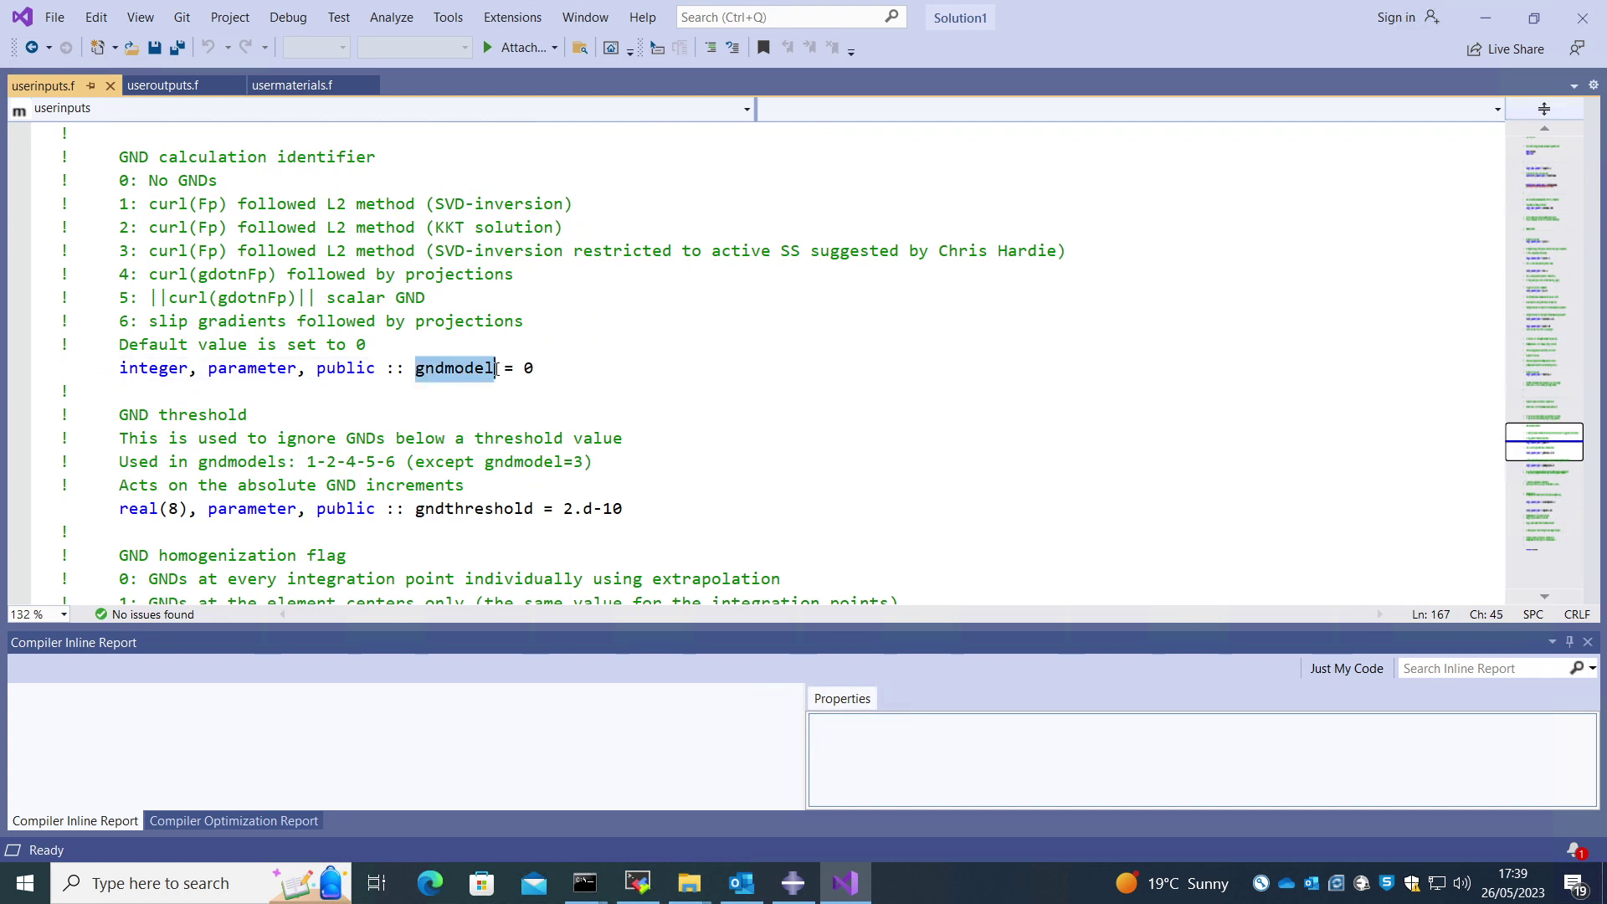
left_click_drag(117, 251, 135, 325)
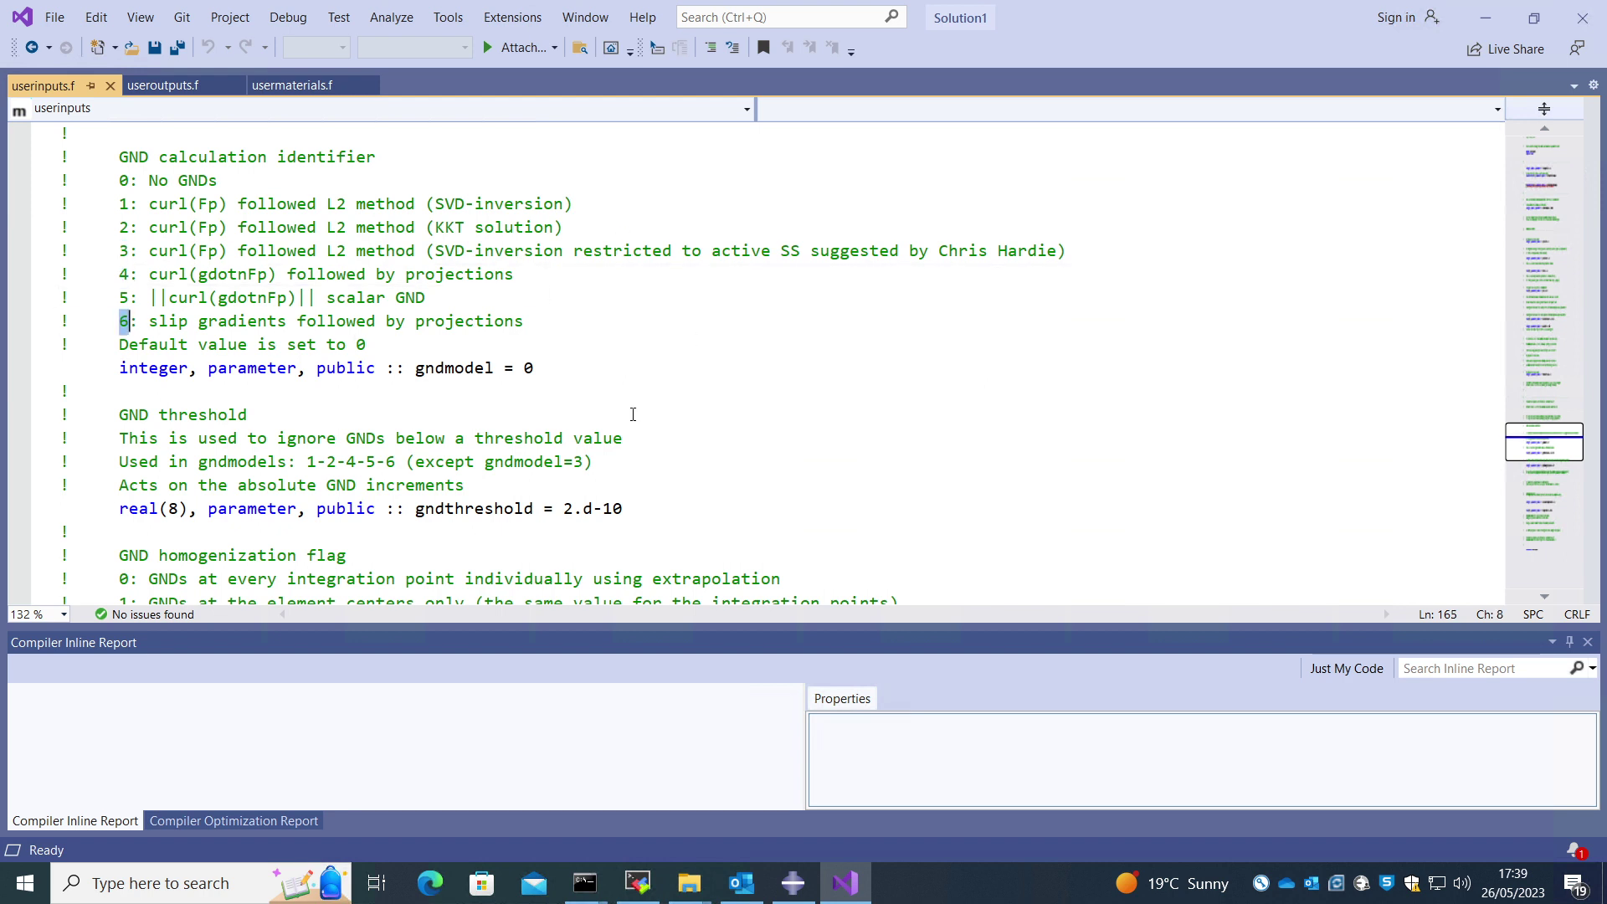
scroll(631, 414, "down", 2)
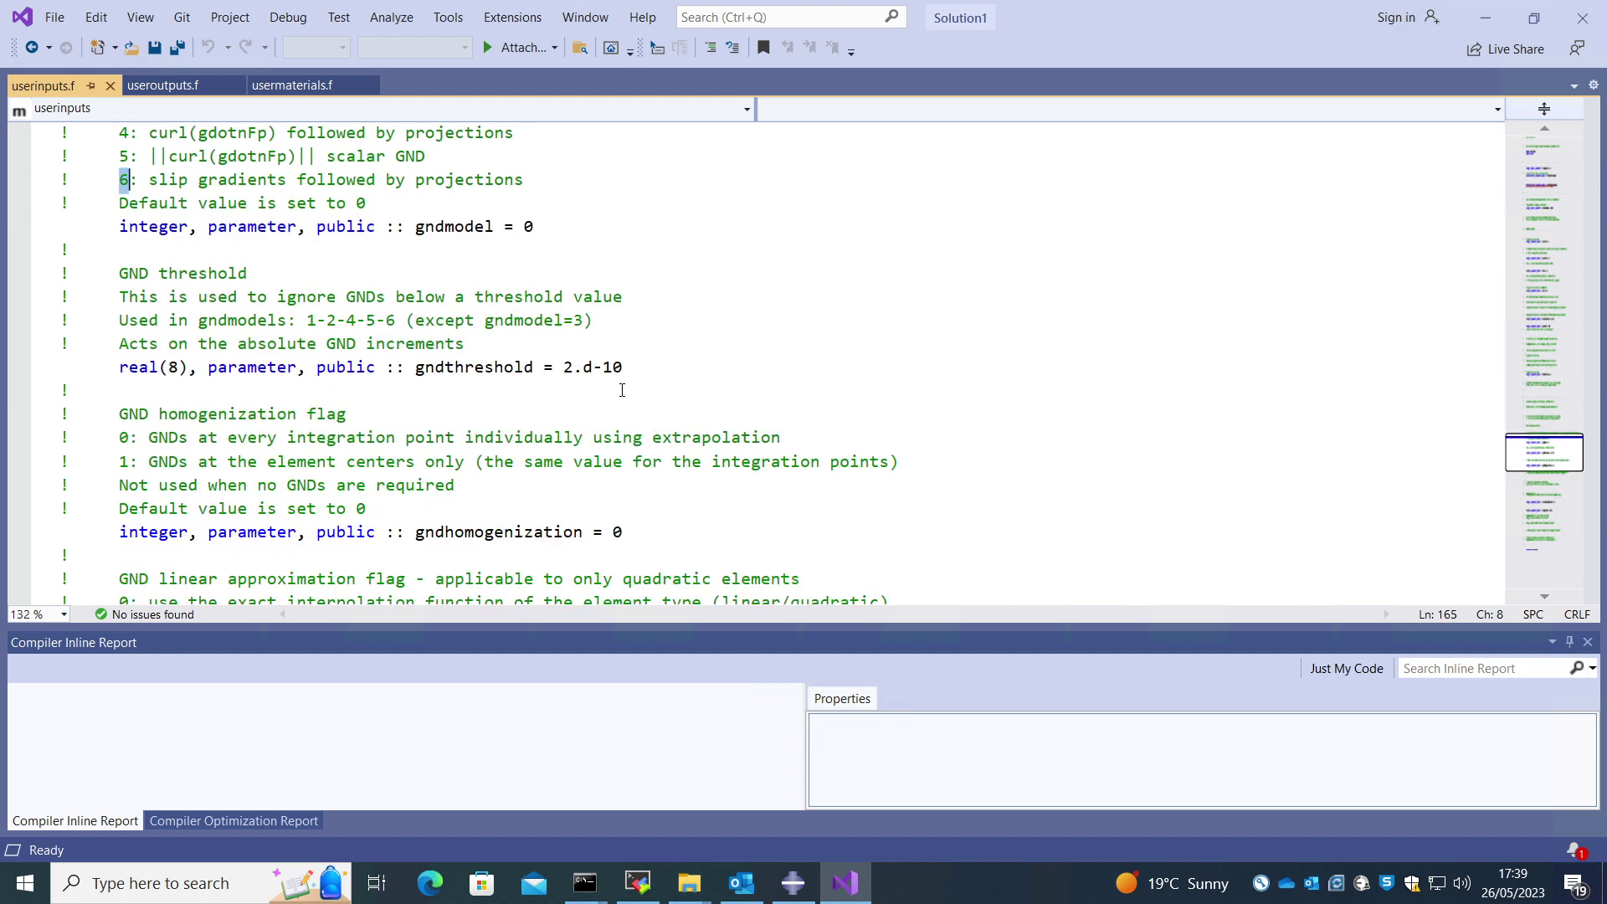
scroll(622, 390, "down", 10)
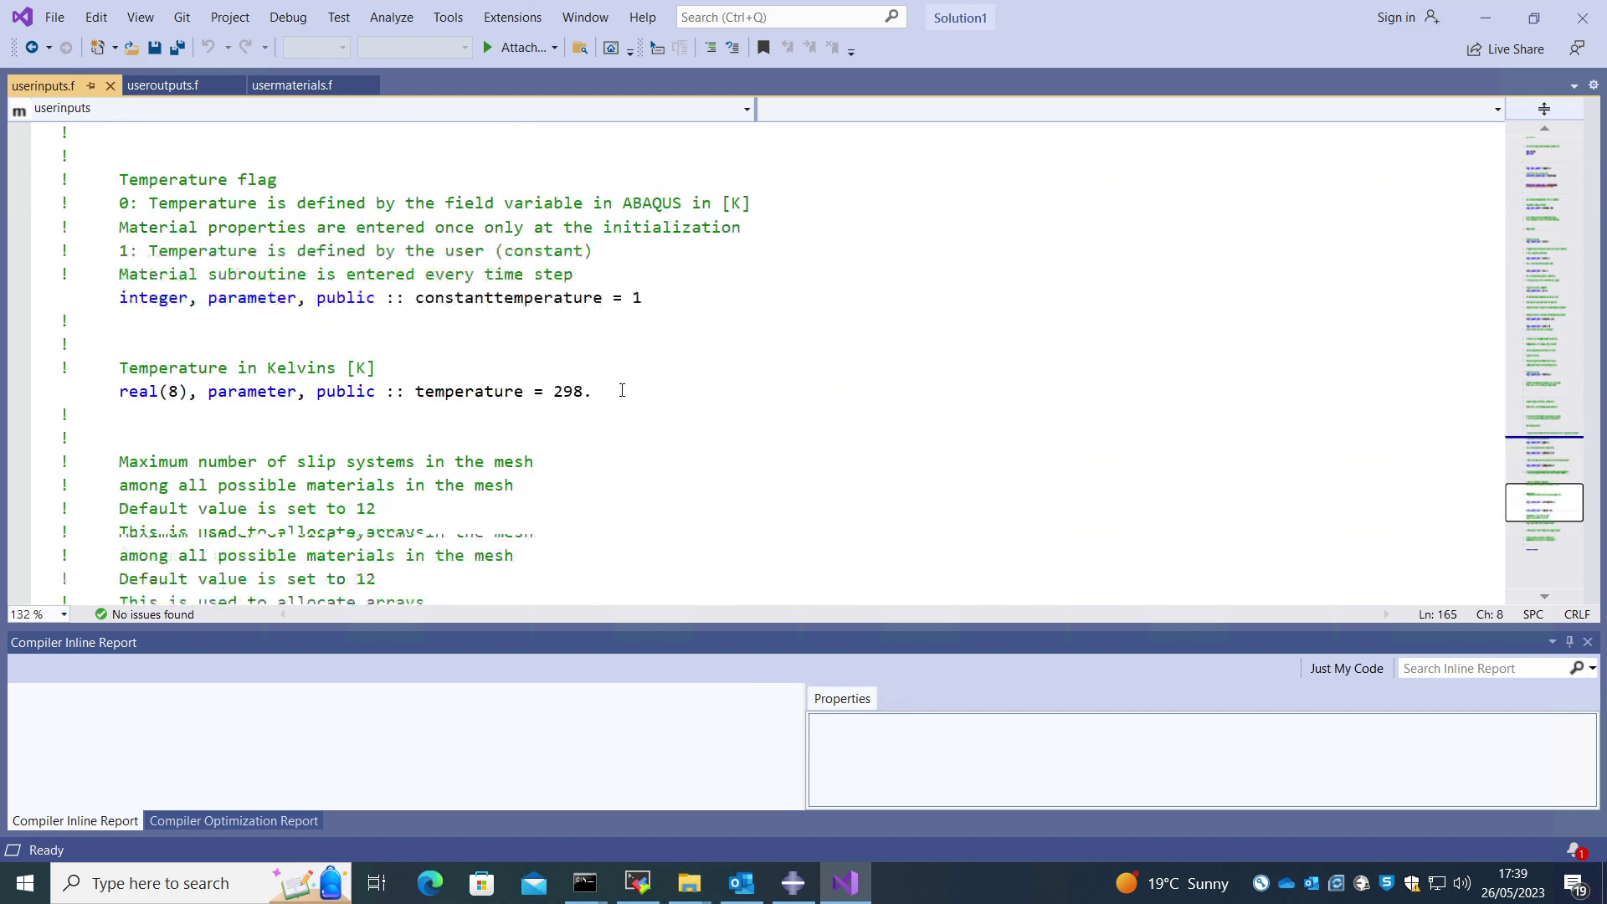
scroll(619, 390, "down", 1)
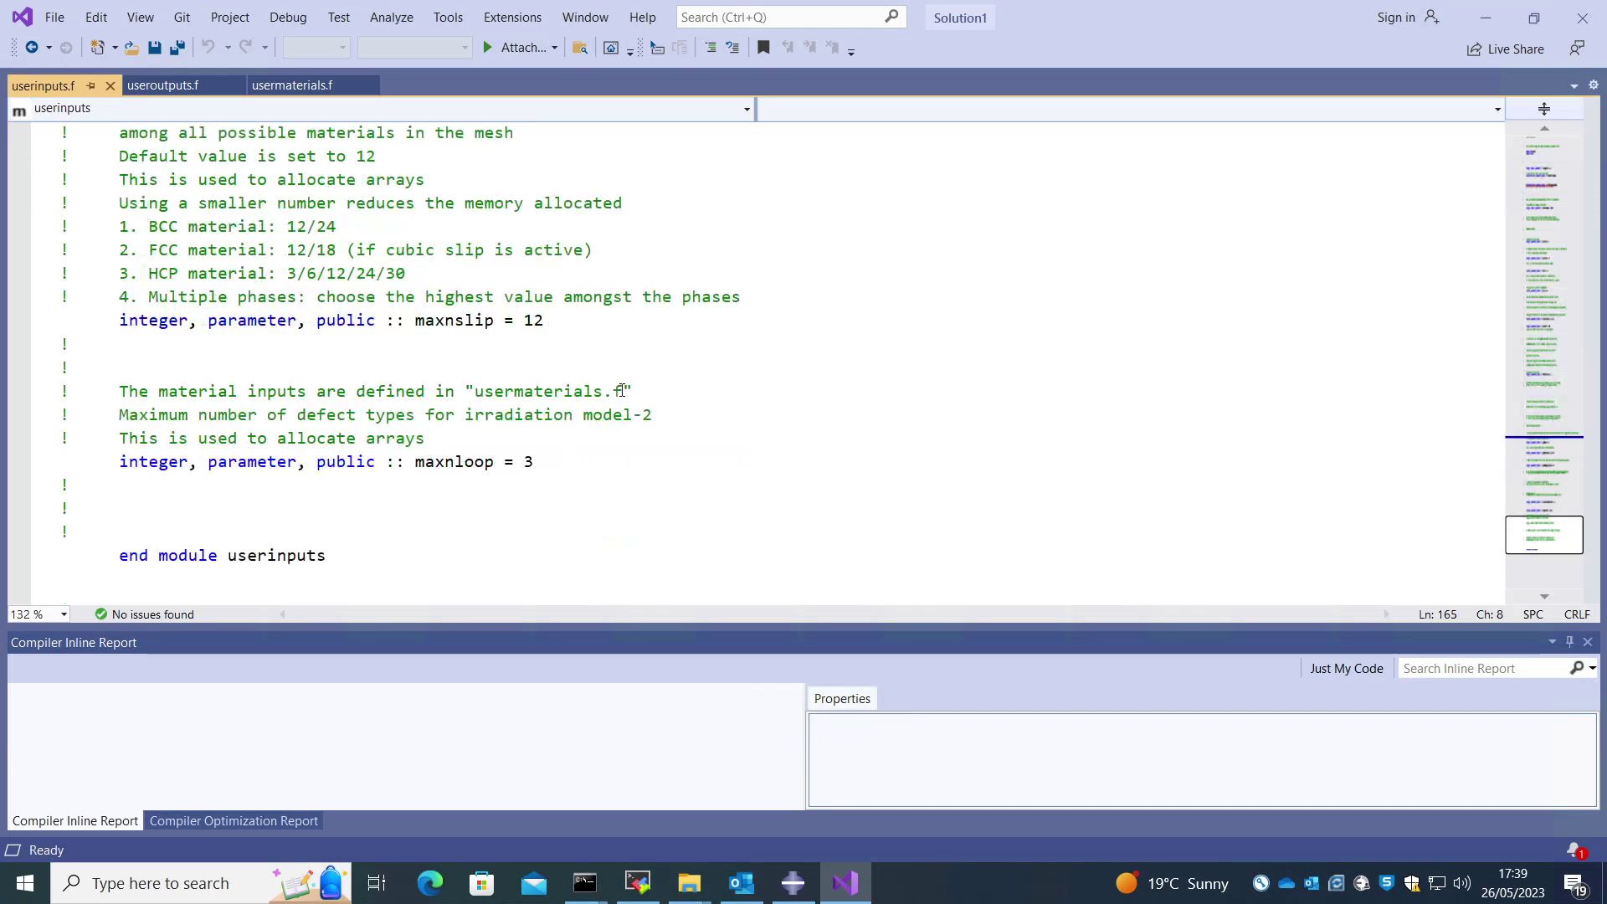
scroll(607, 390, "up", 1)
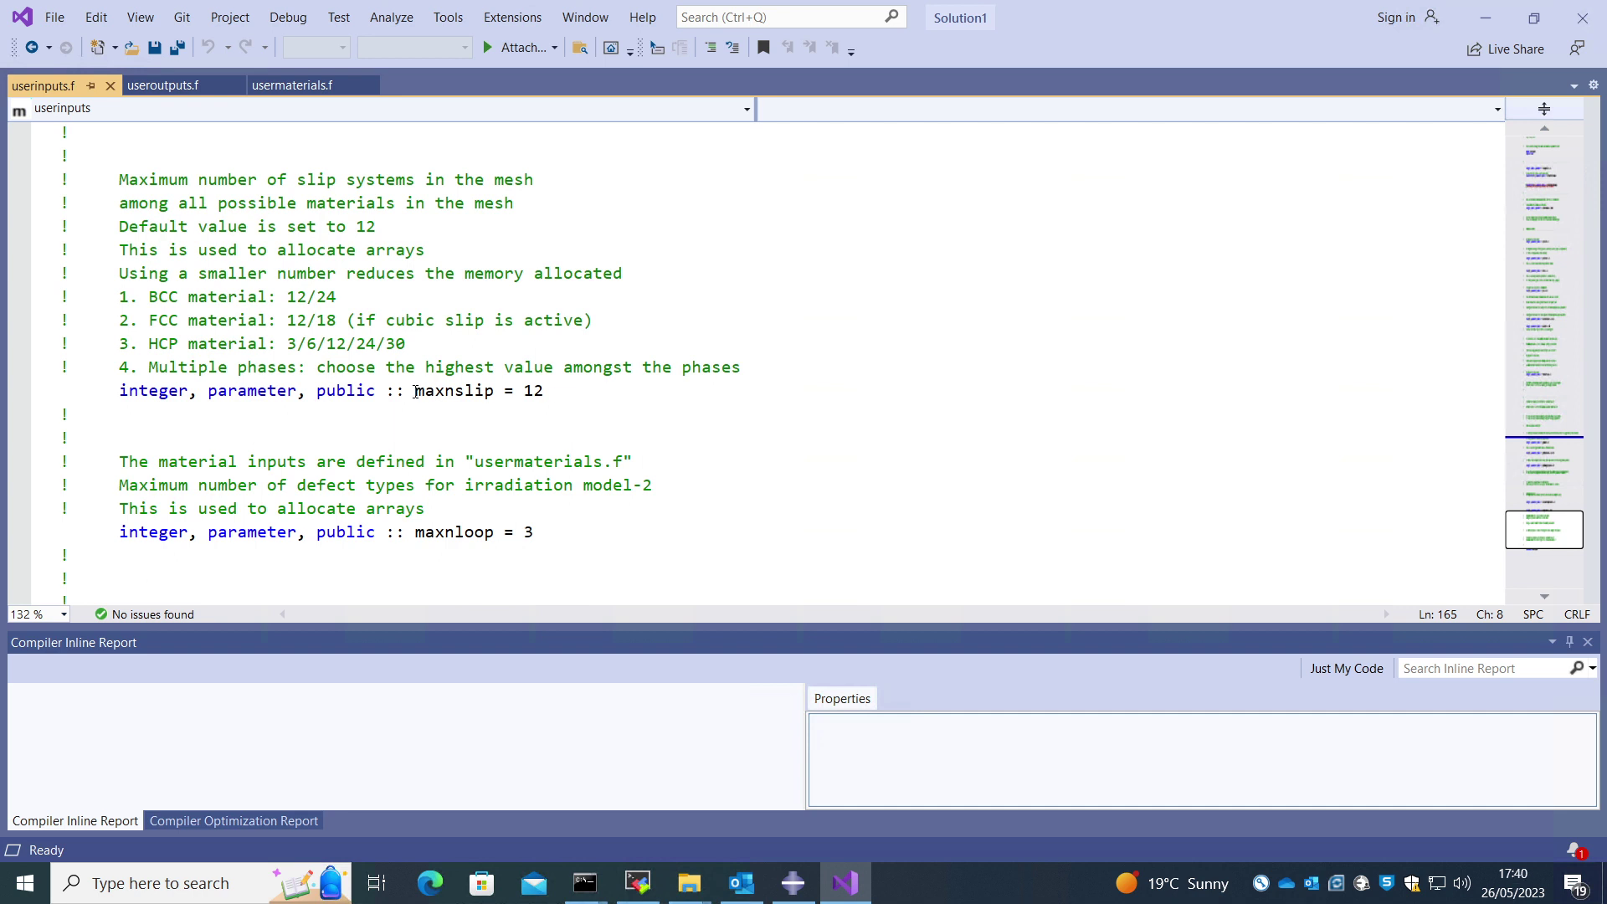
left_click_drag(416, 391, 495, 392)
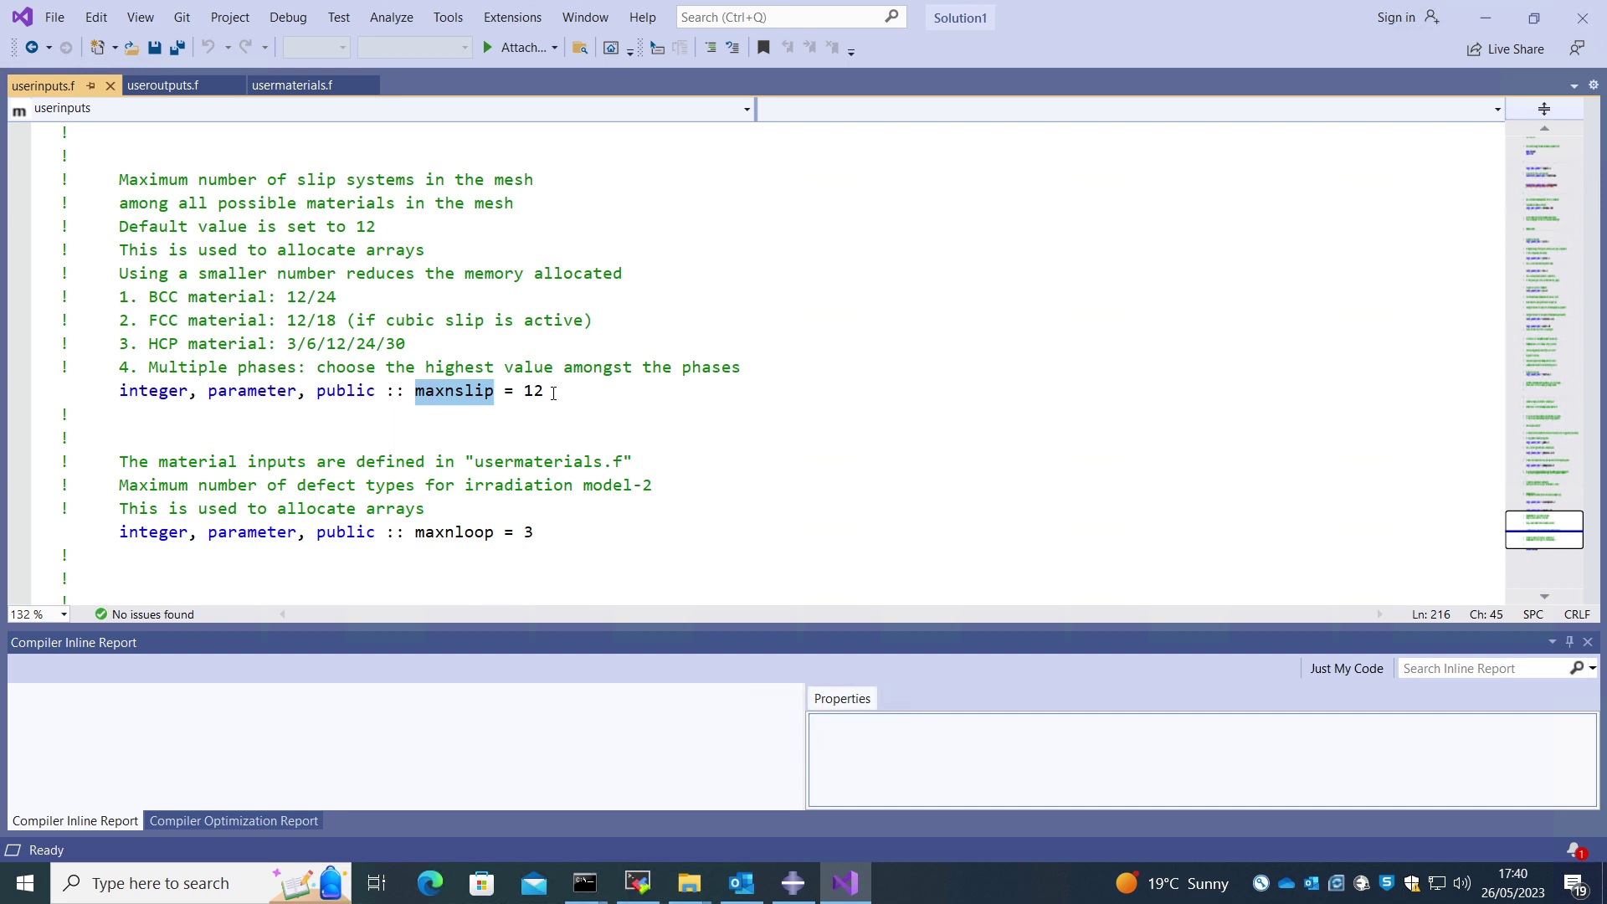
left_click_drag(554, 393, 526, 392)
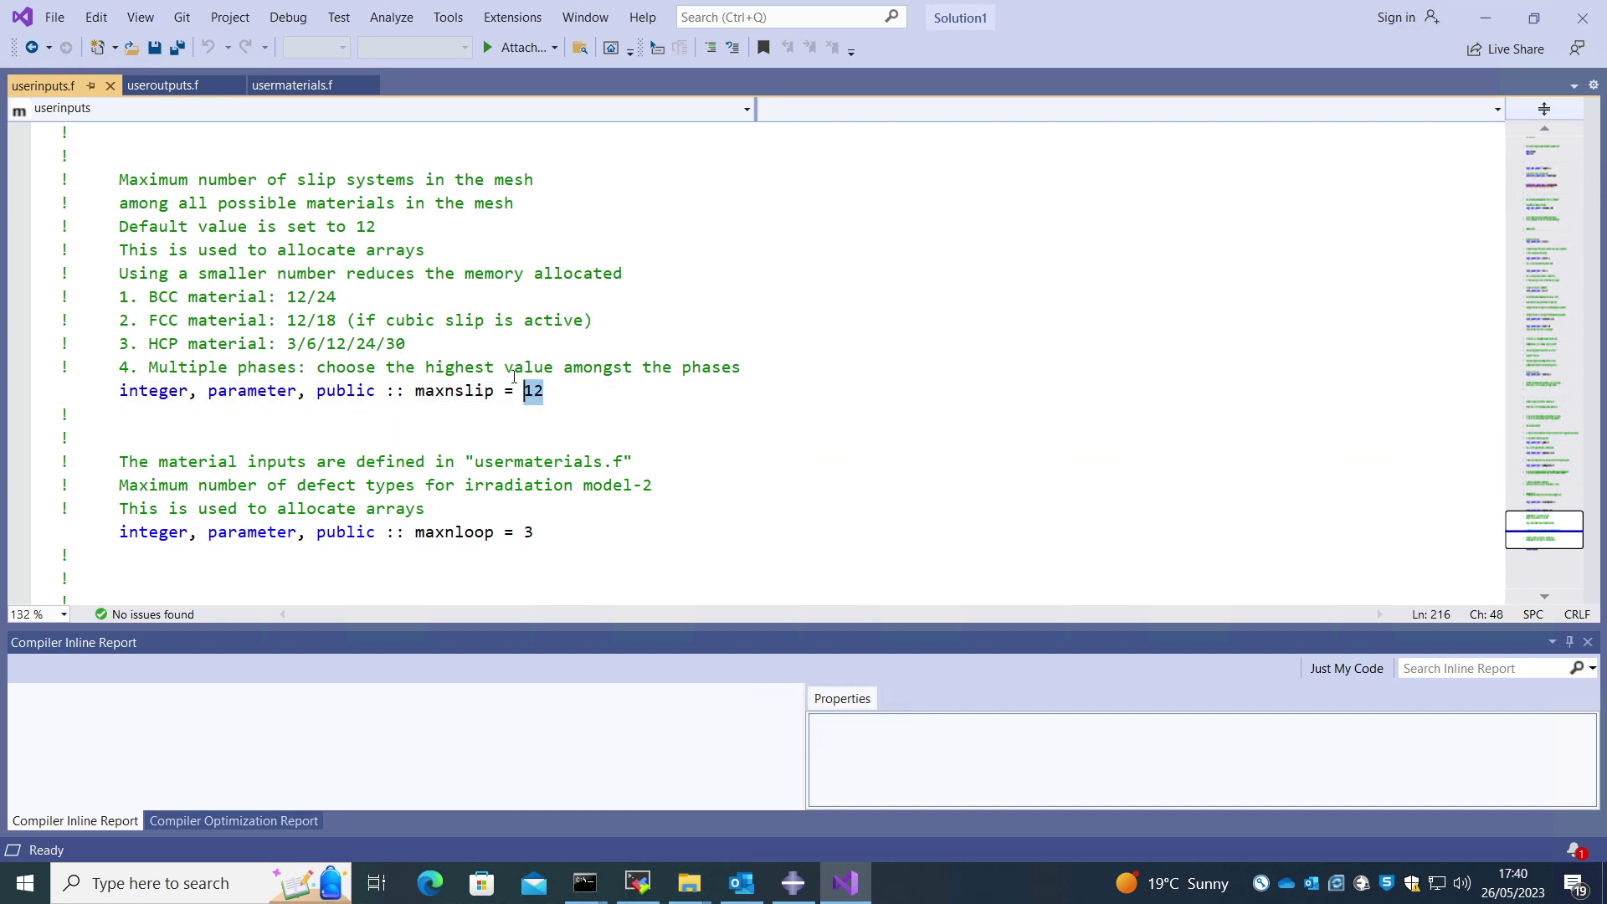
left_click(546, 391)
left_click_drag(548, 391, 415, 395)
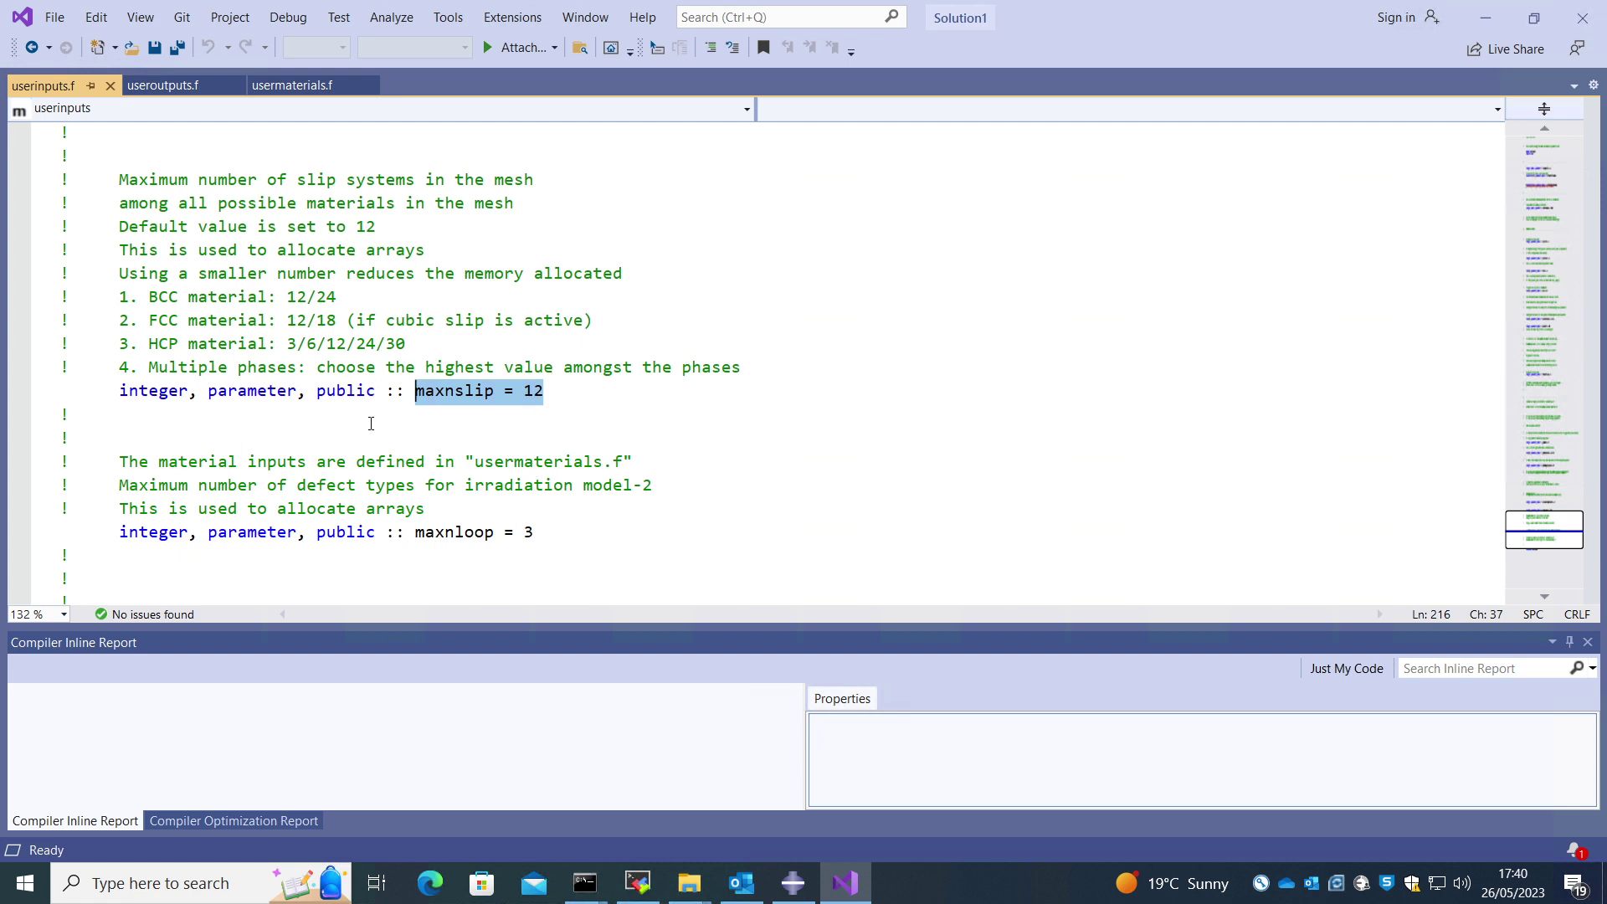
scroll(371, 424, "down", 3)
scroll(481, 435, "up", 2)
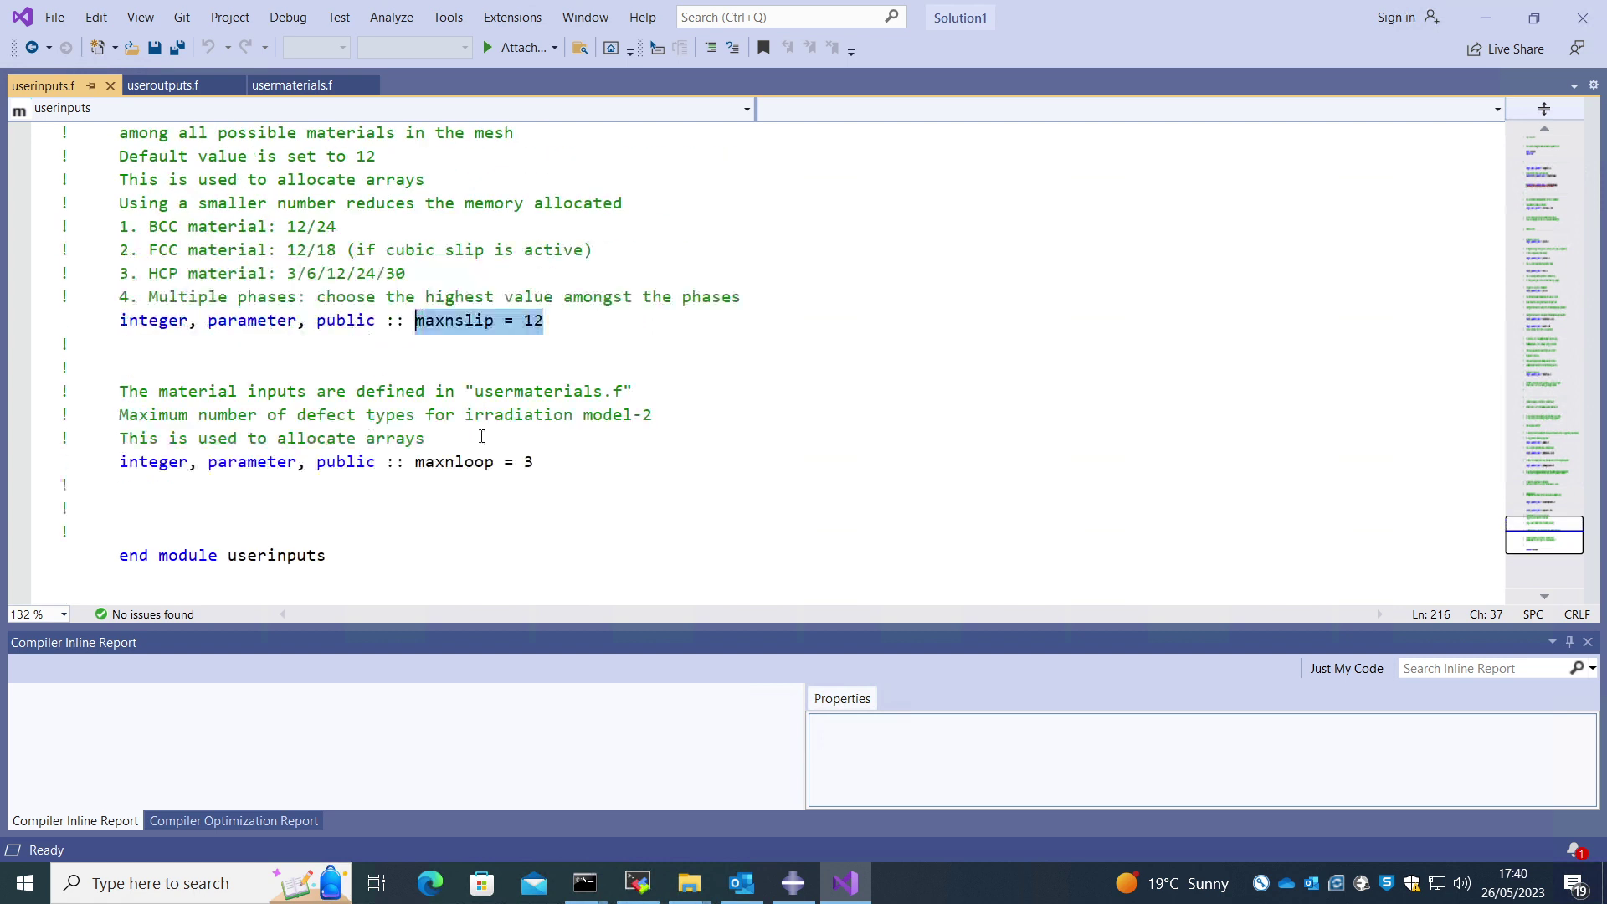
Step: Open Job-1 results, plot the uniform Mises contour (53.49), then switch to SDV1
left_click(795, 885)
right_click(183, 681)
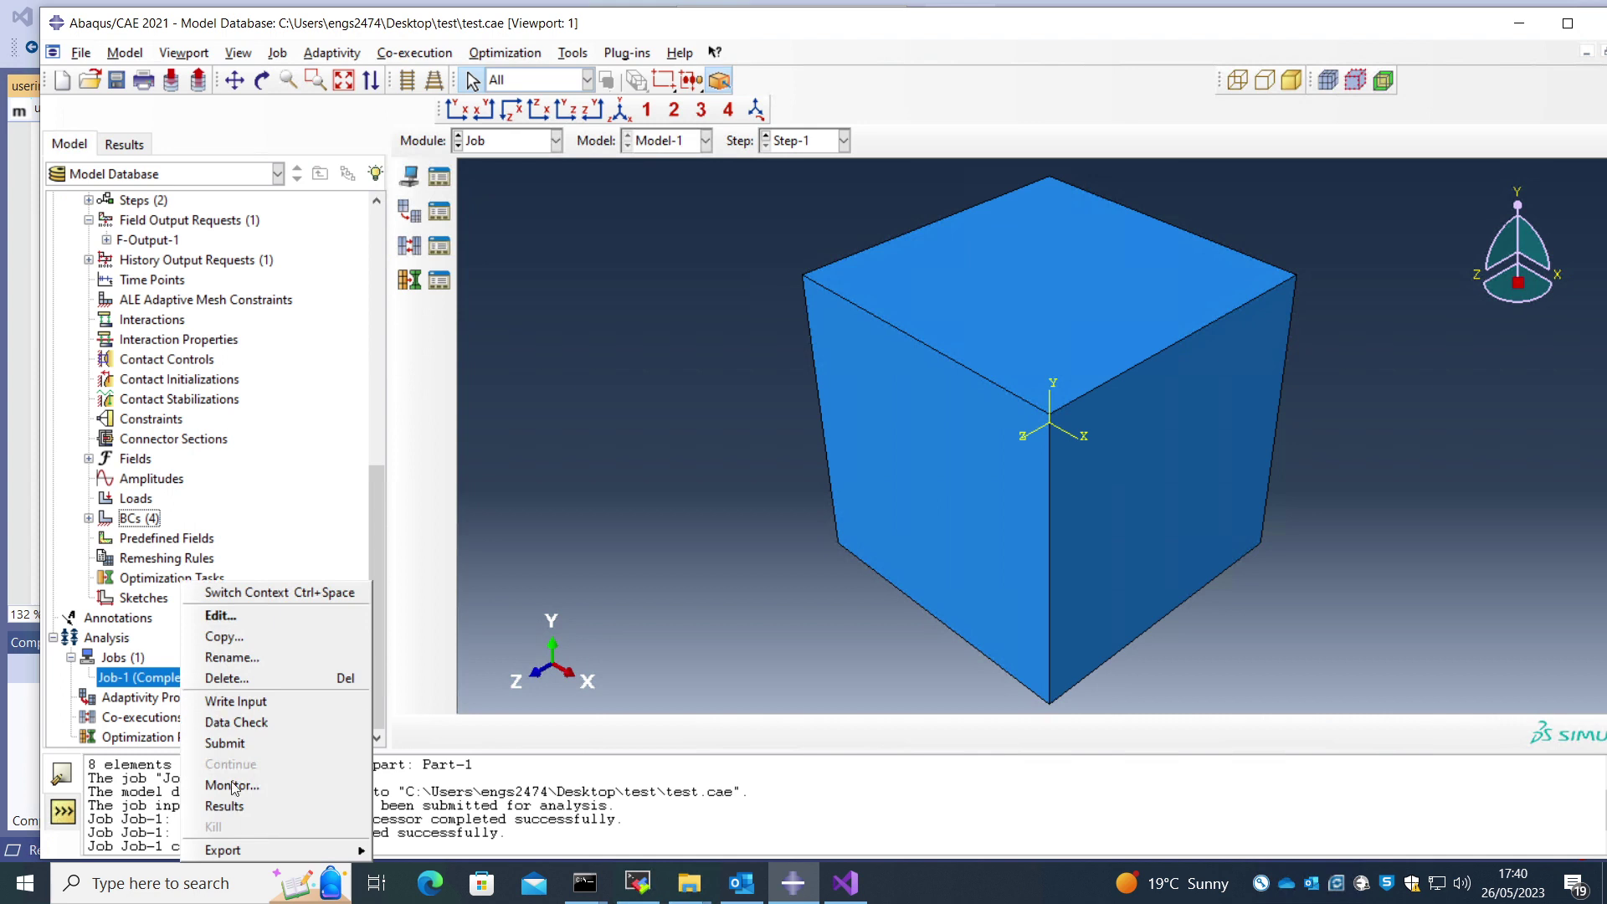
left_click(224, 806)
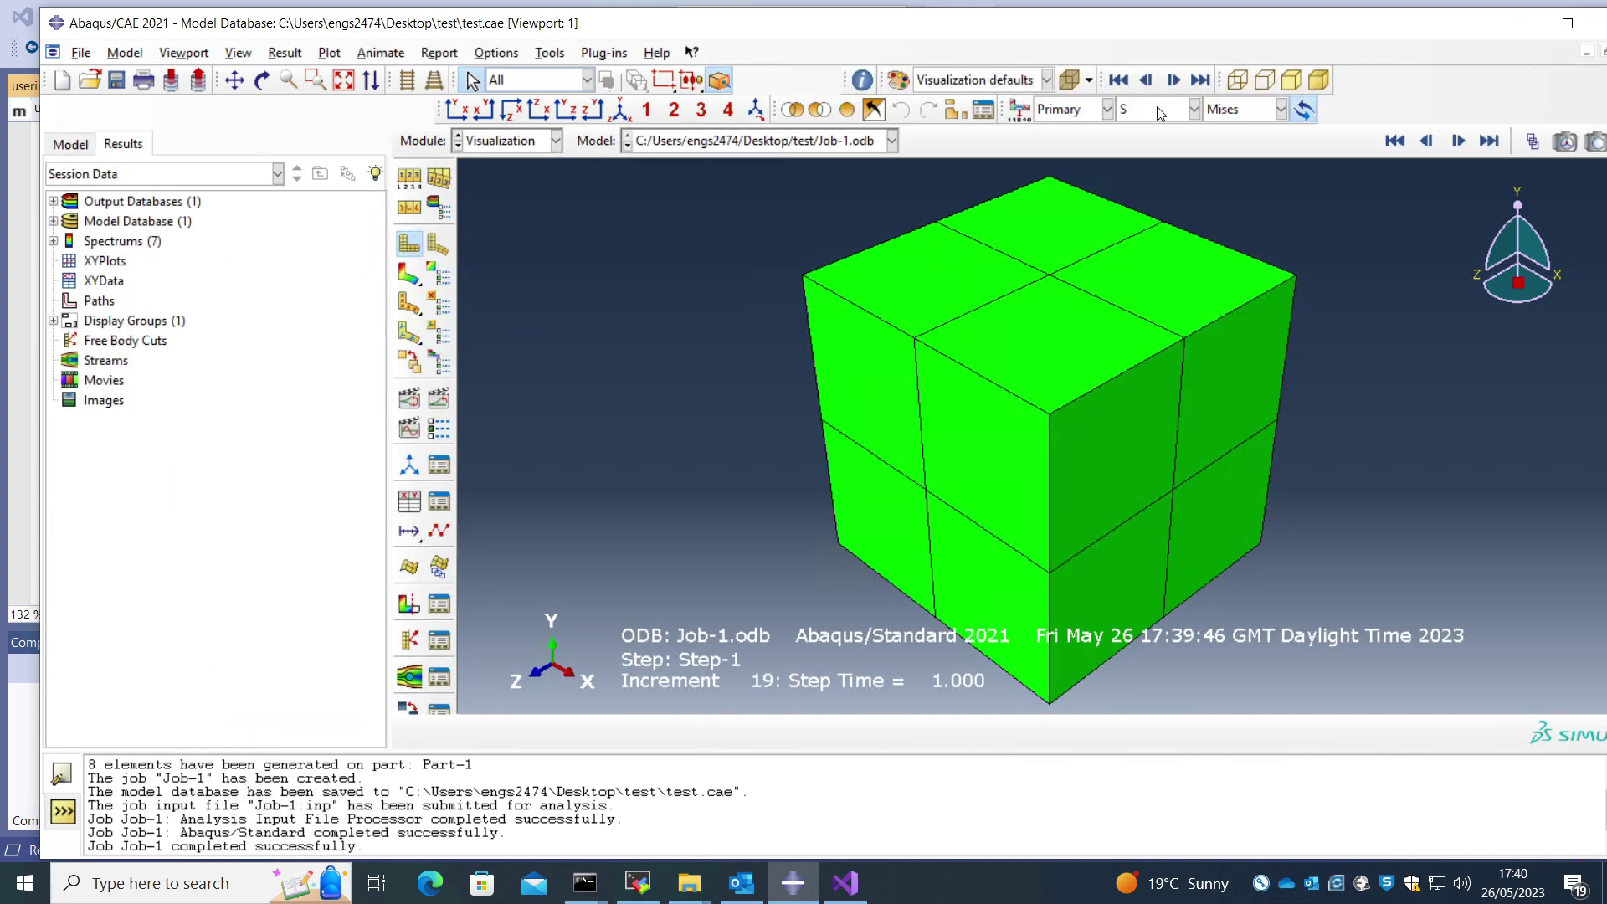
left_click(409, 274)
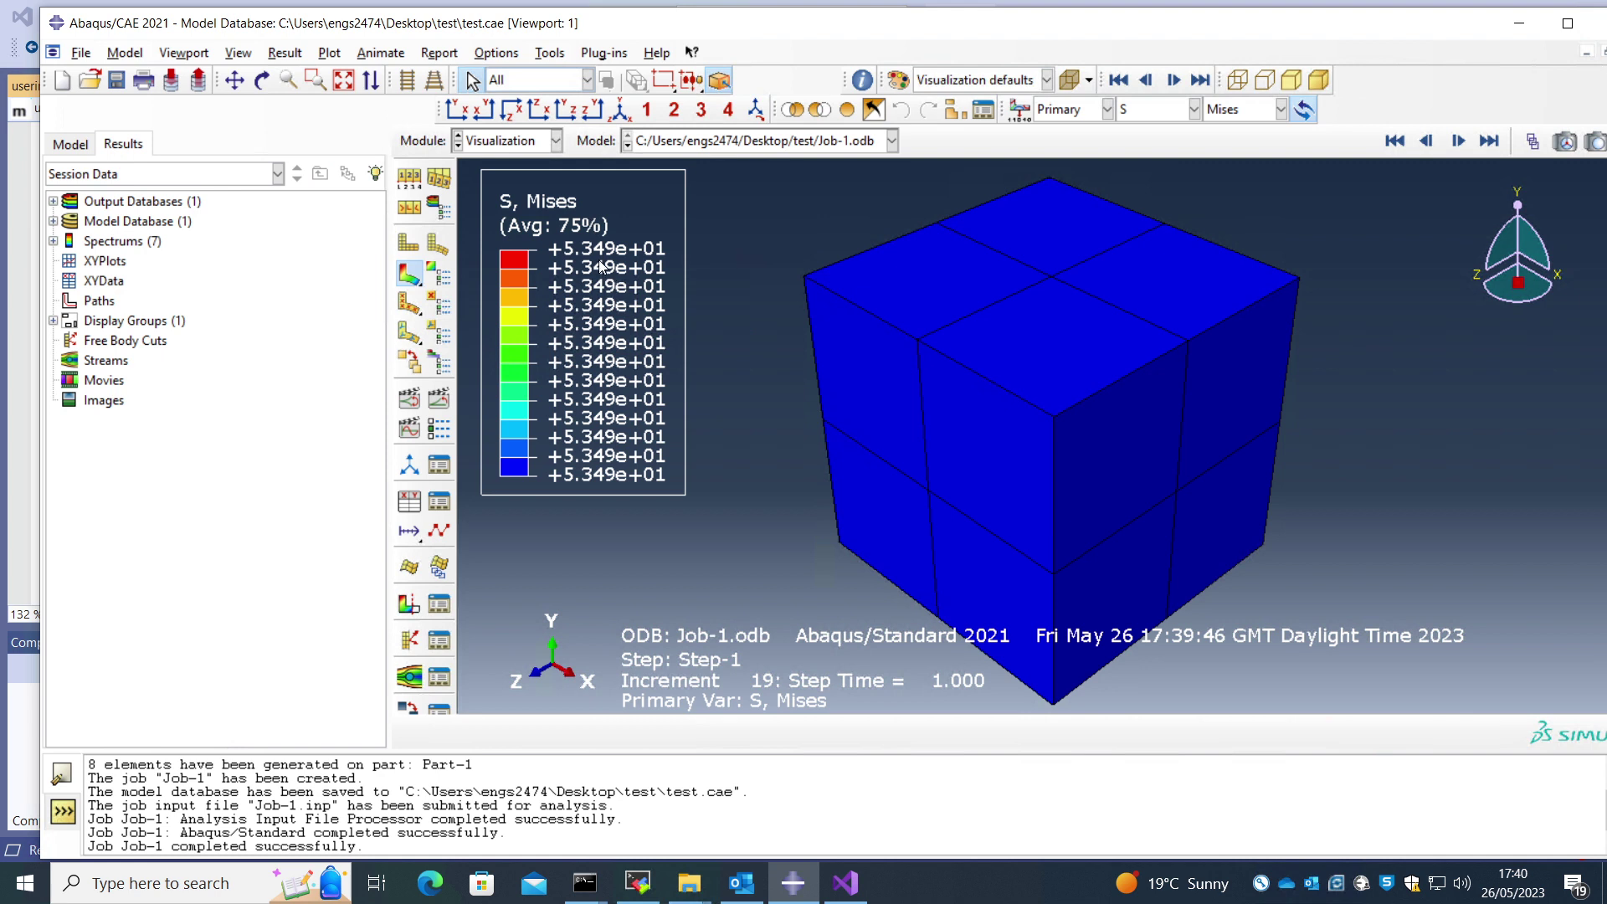
left_click(1172, 110)
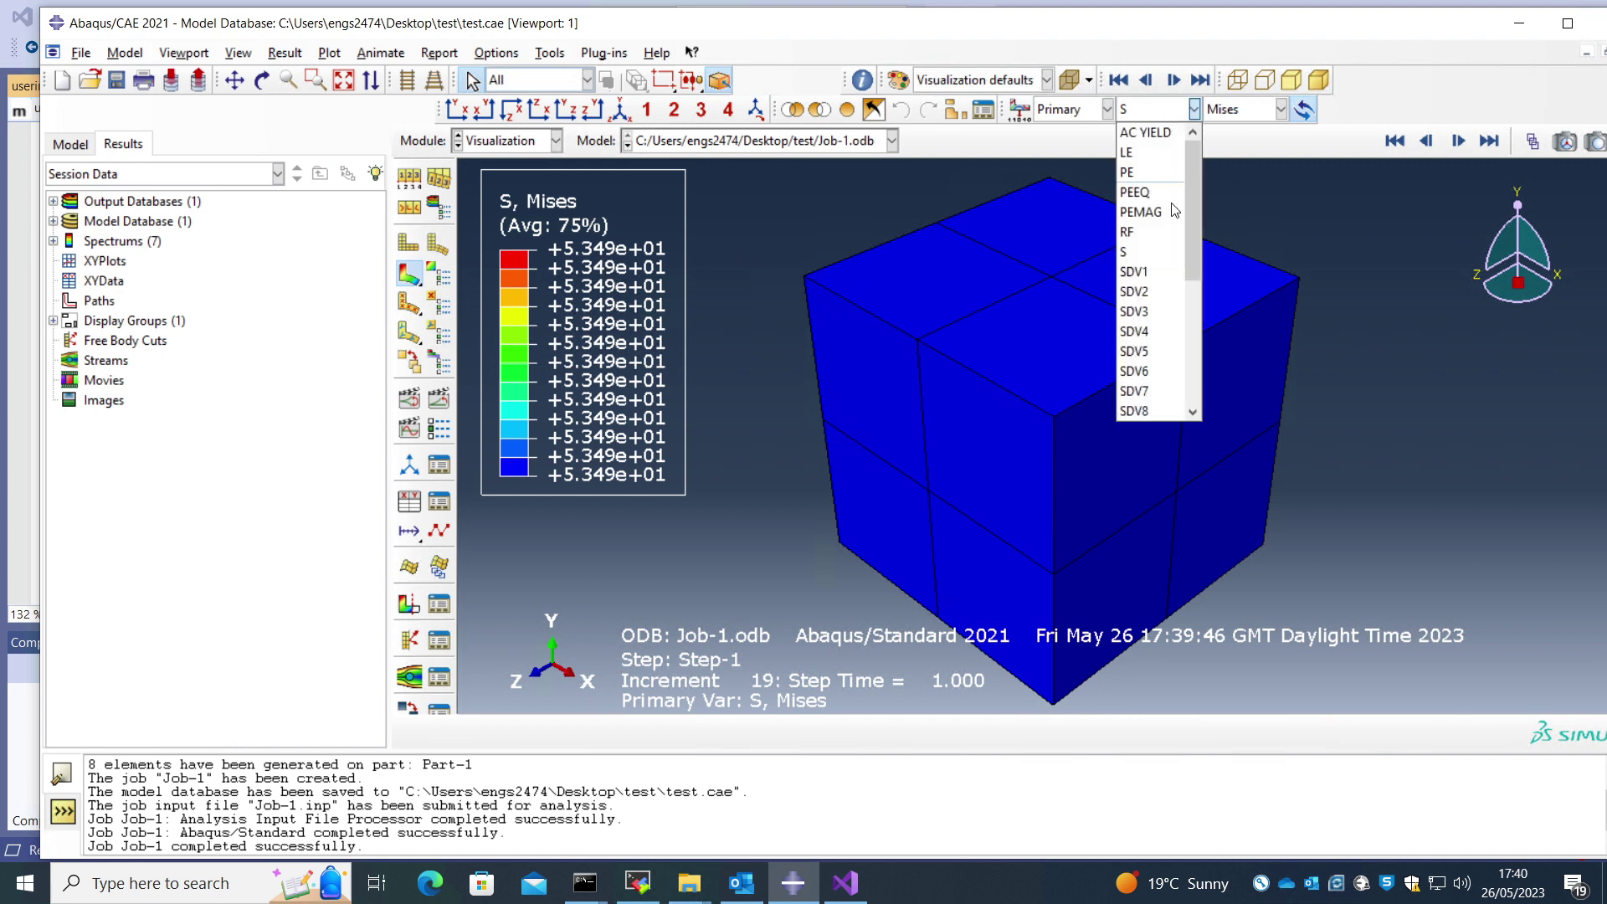
left_click(1138, 272)
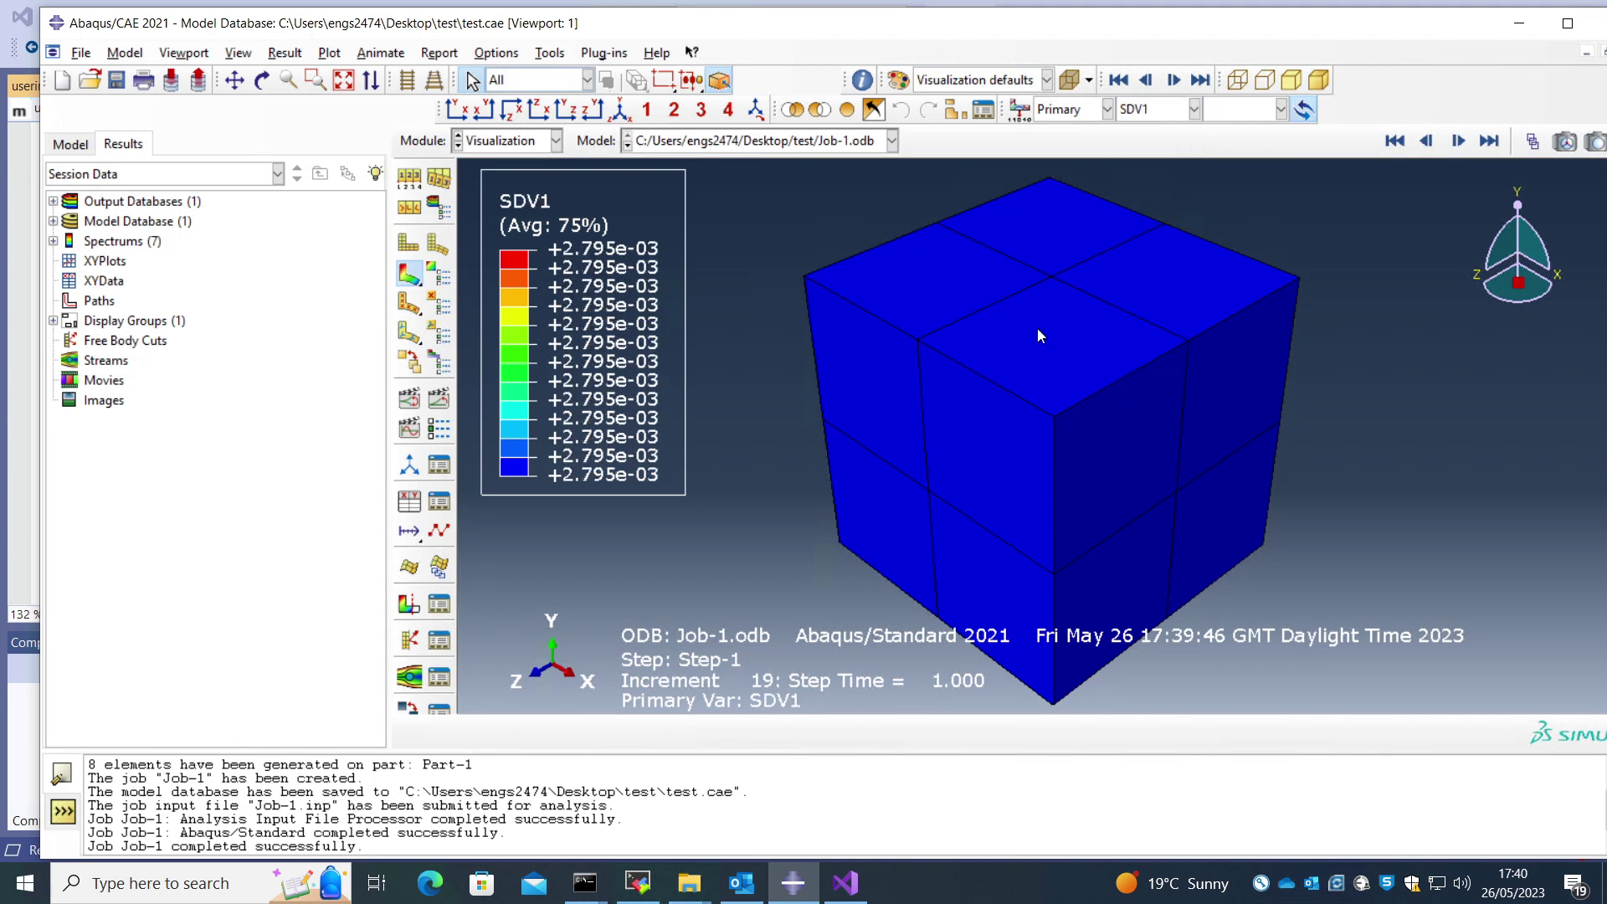
Step: Open STATEV_legend from the test folder in Notepad and highlight the first STATEV entry
mouse_move(688, 883)
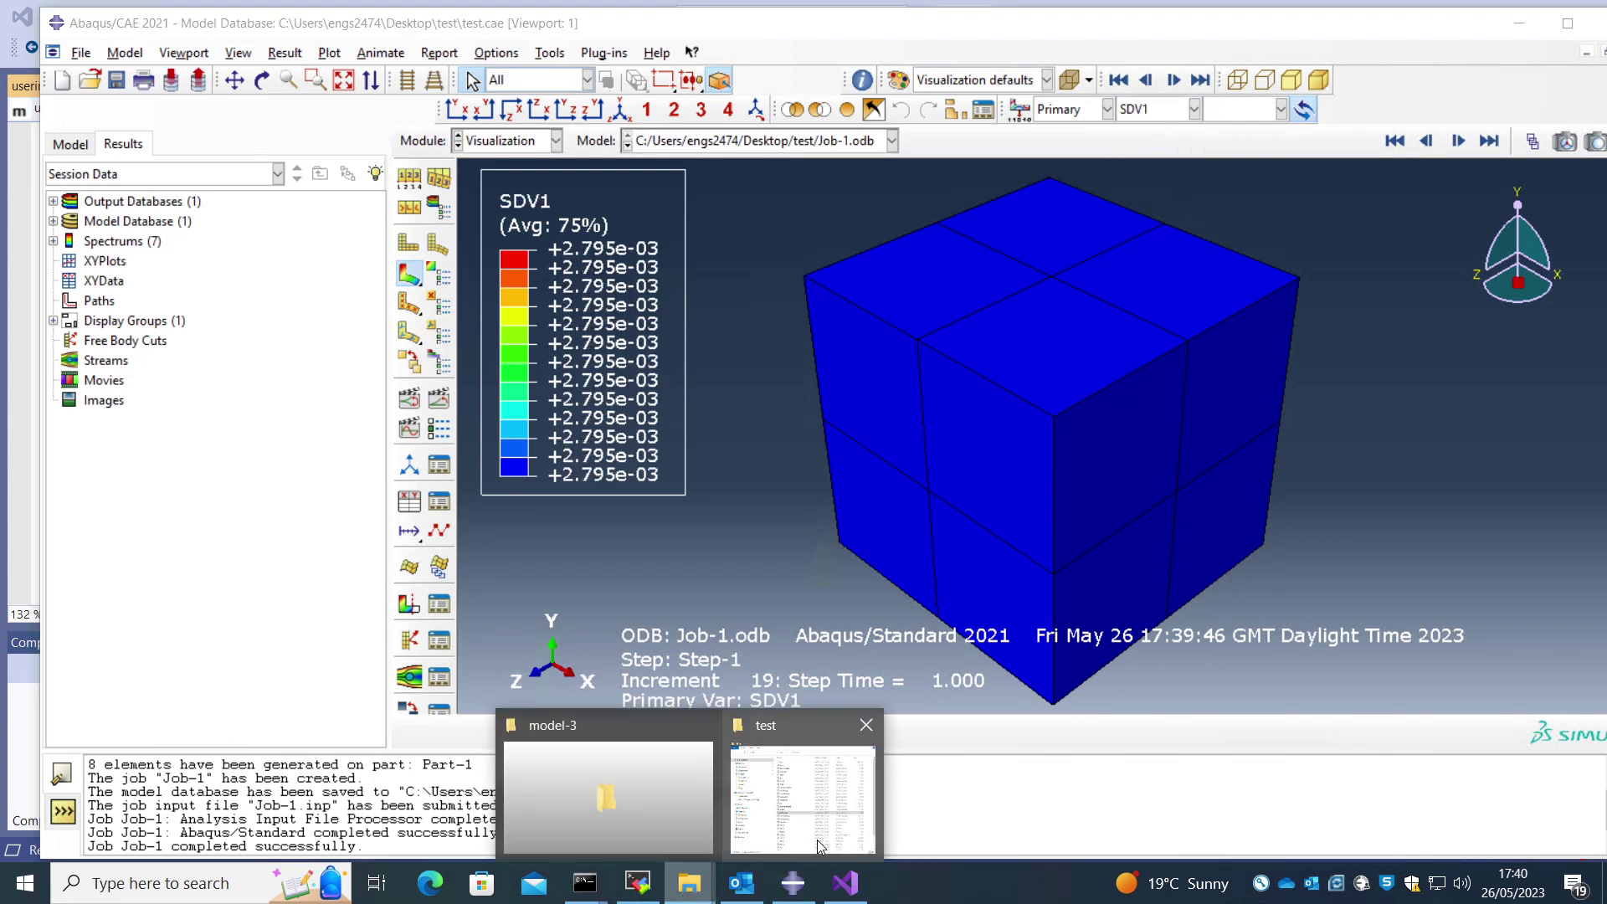
left_click(803, 779)
scroll(921, 485, "down", 2)
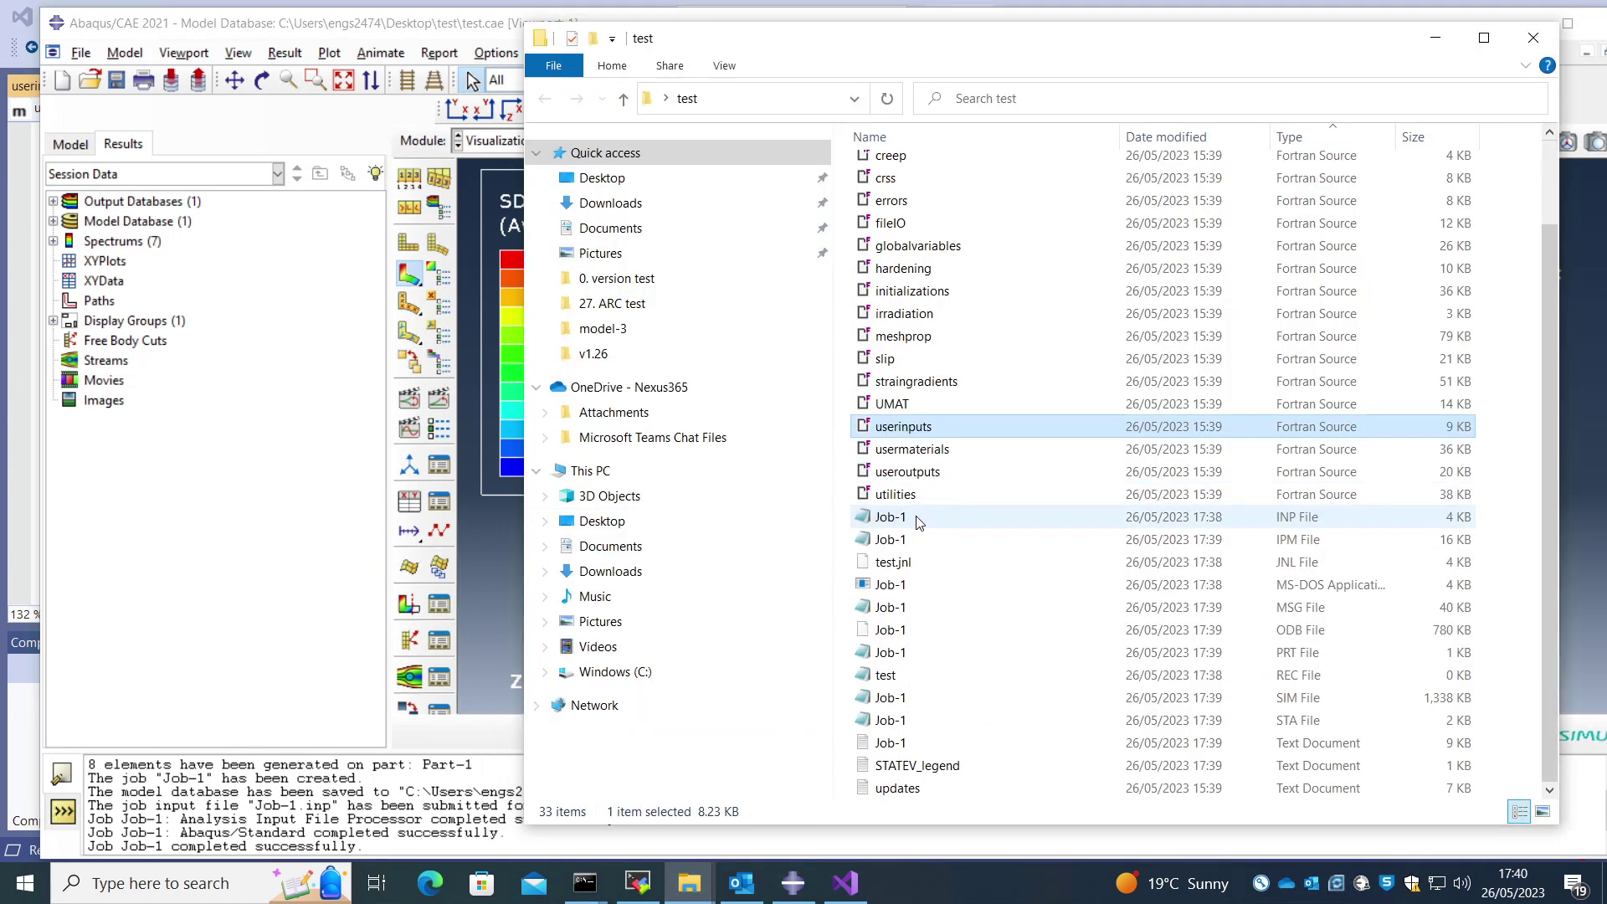
double_click(914, 766)
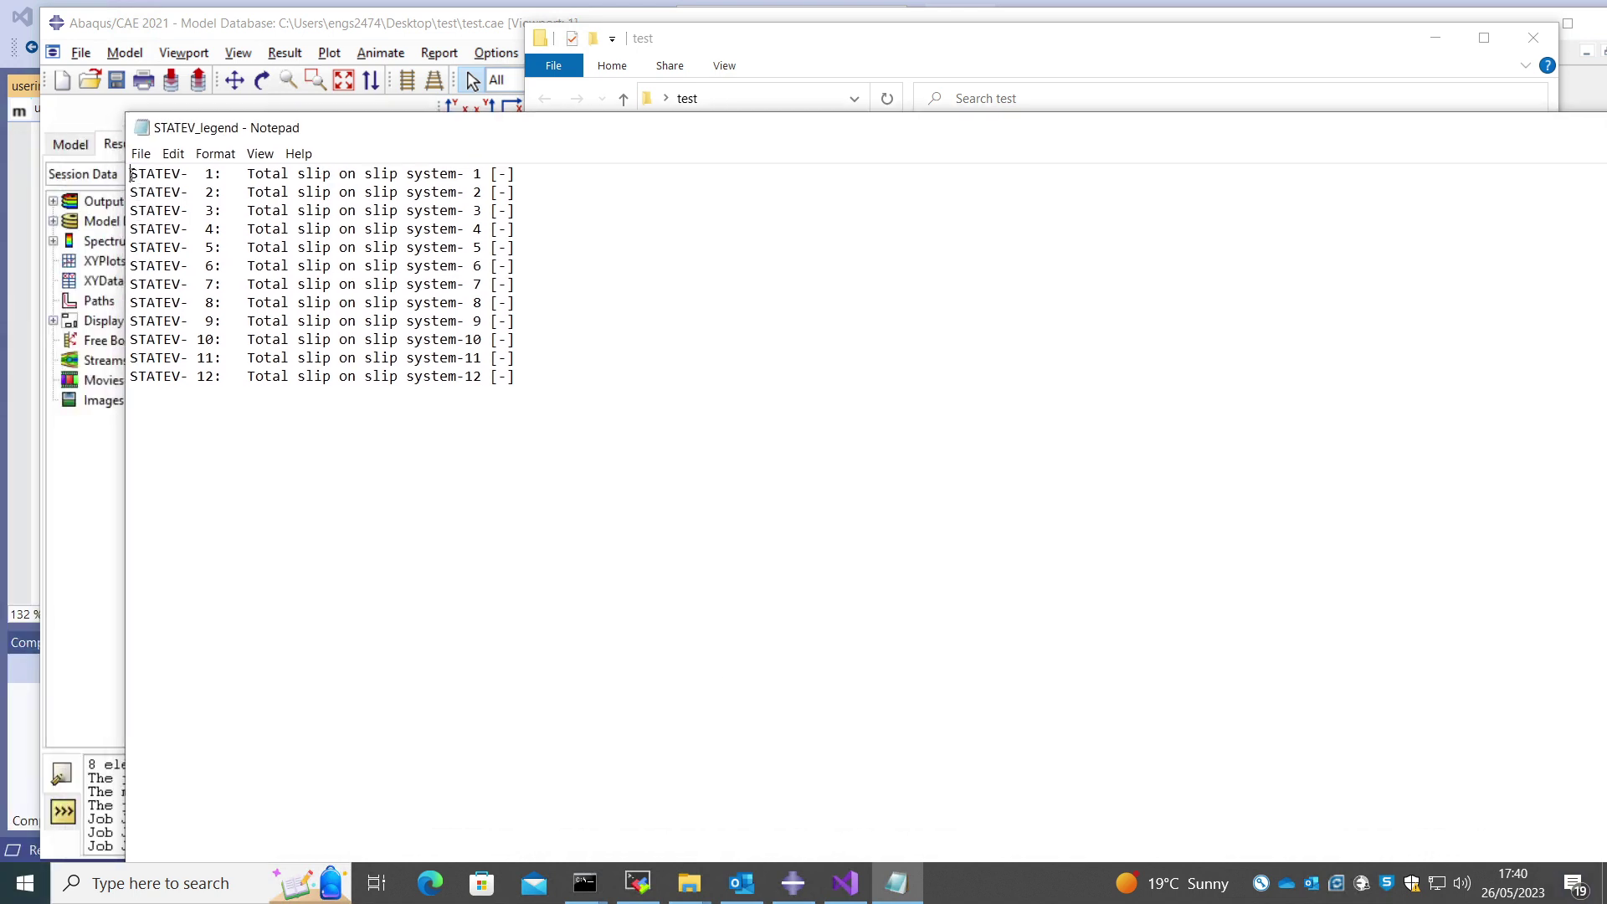
left_click_drag(132, 174, 524, 177)
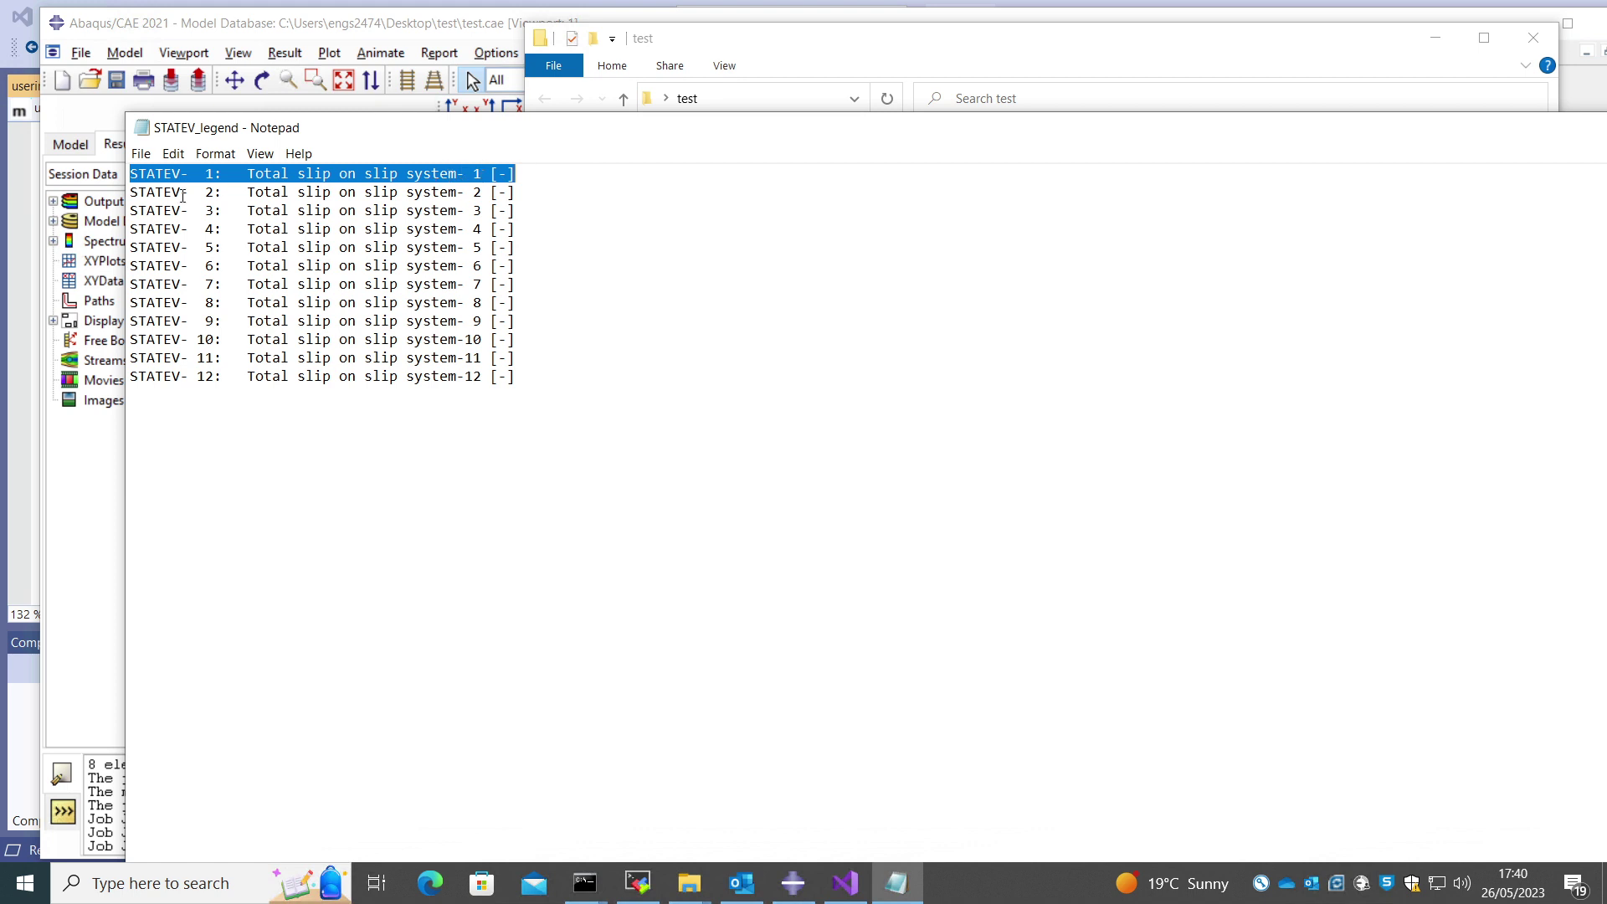
left_click_drag(660, 117, 435, 78)
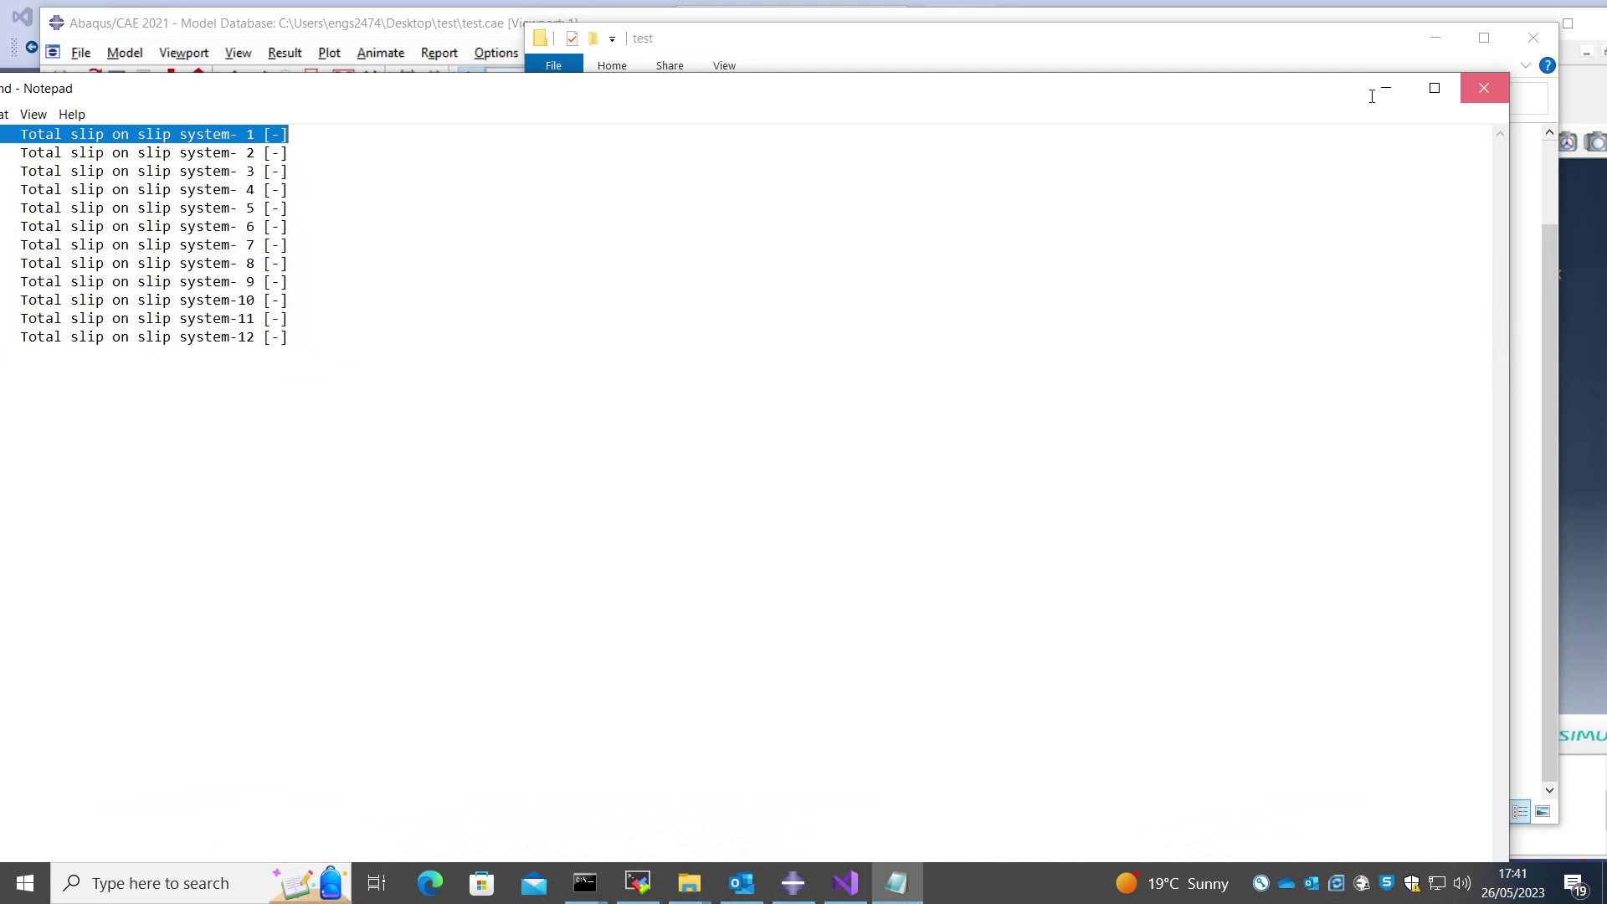
Step: Close Notepad and contour the cube by SDV12, matching SDV1's +2.795e-03
left_click(1484, 88)
left_click(1533, 37)
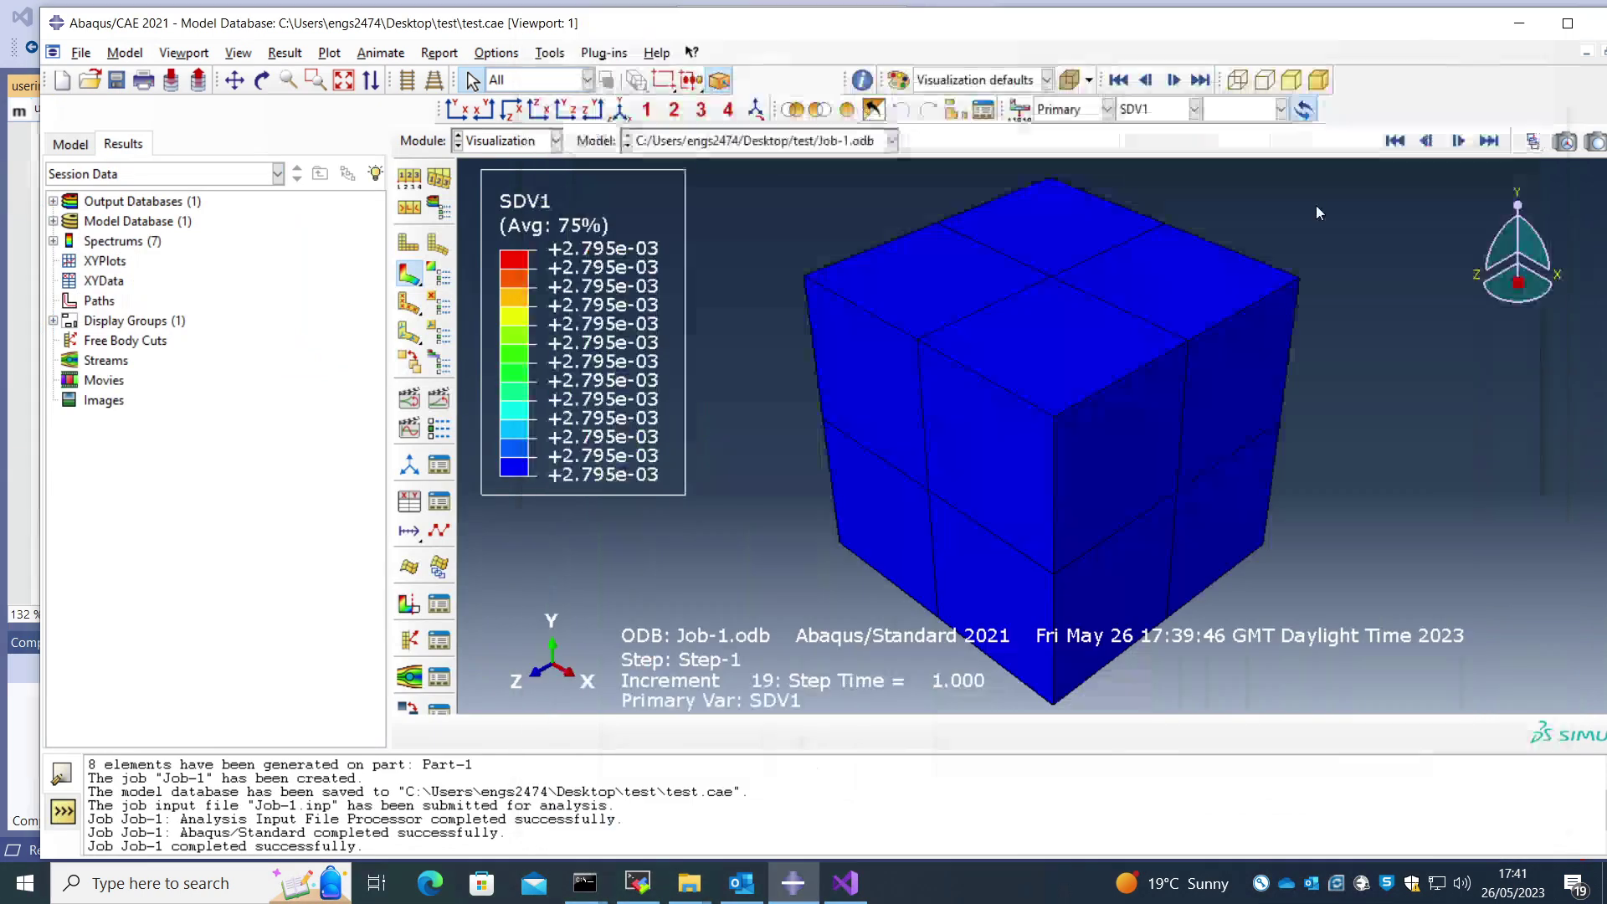
left_click(1194, 110)
scroll(1179, 306, "down", 3)
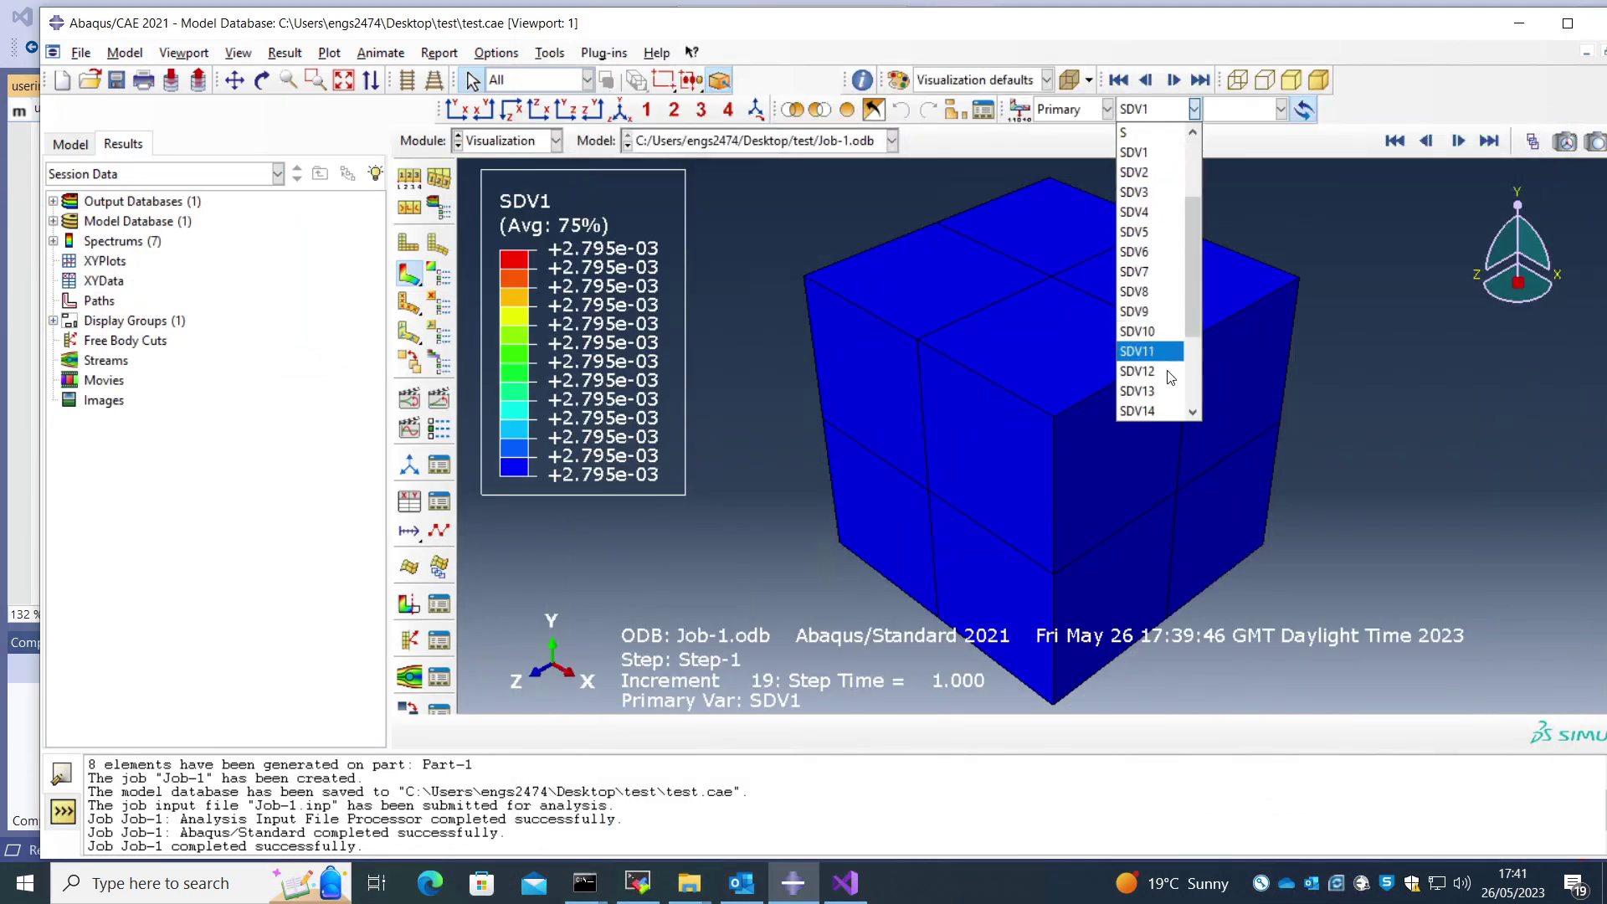
left_click(1158, 295)
Step: Switch the contour to SDV17, then SDV18, both uniformly +0.000e+00
left_click(1154, 114)
left_click(1158, 348)
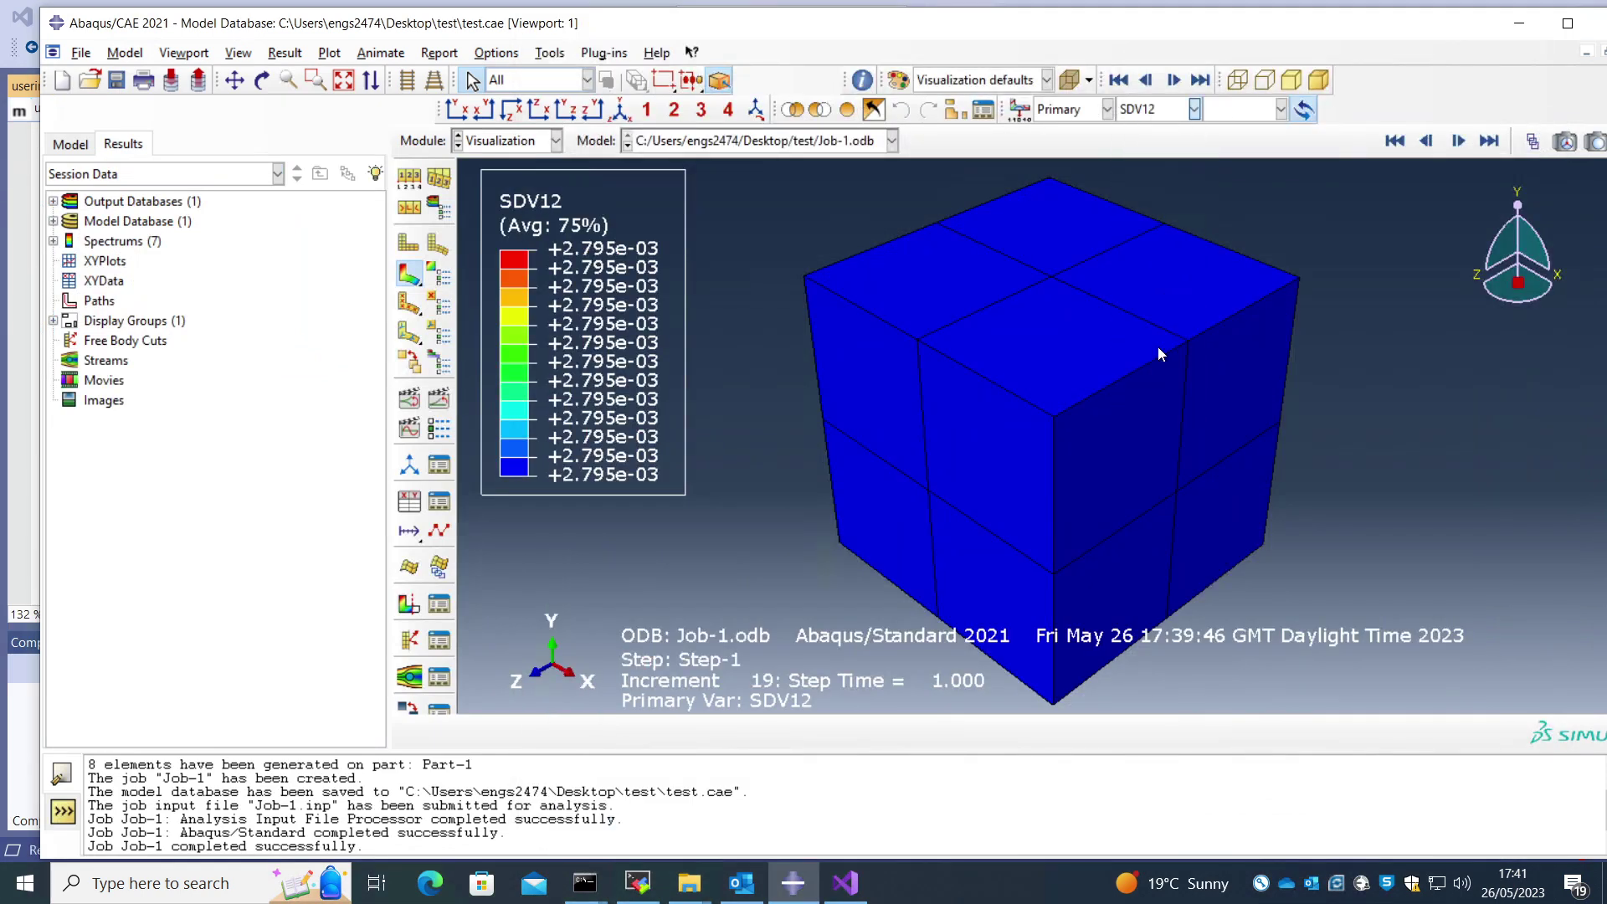
left_click(1148, 111)
left_click(1139, 371)
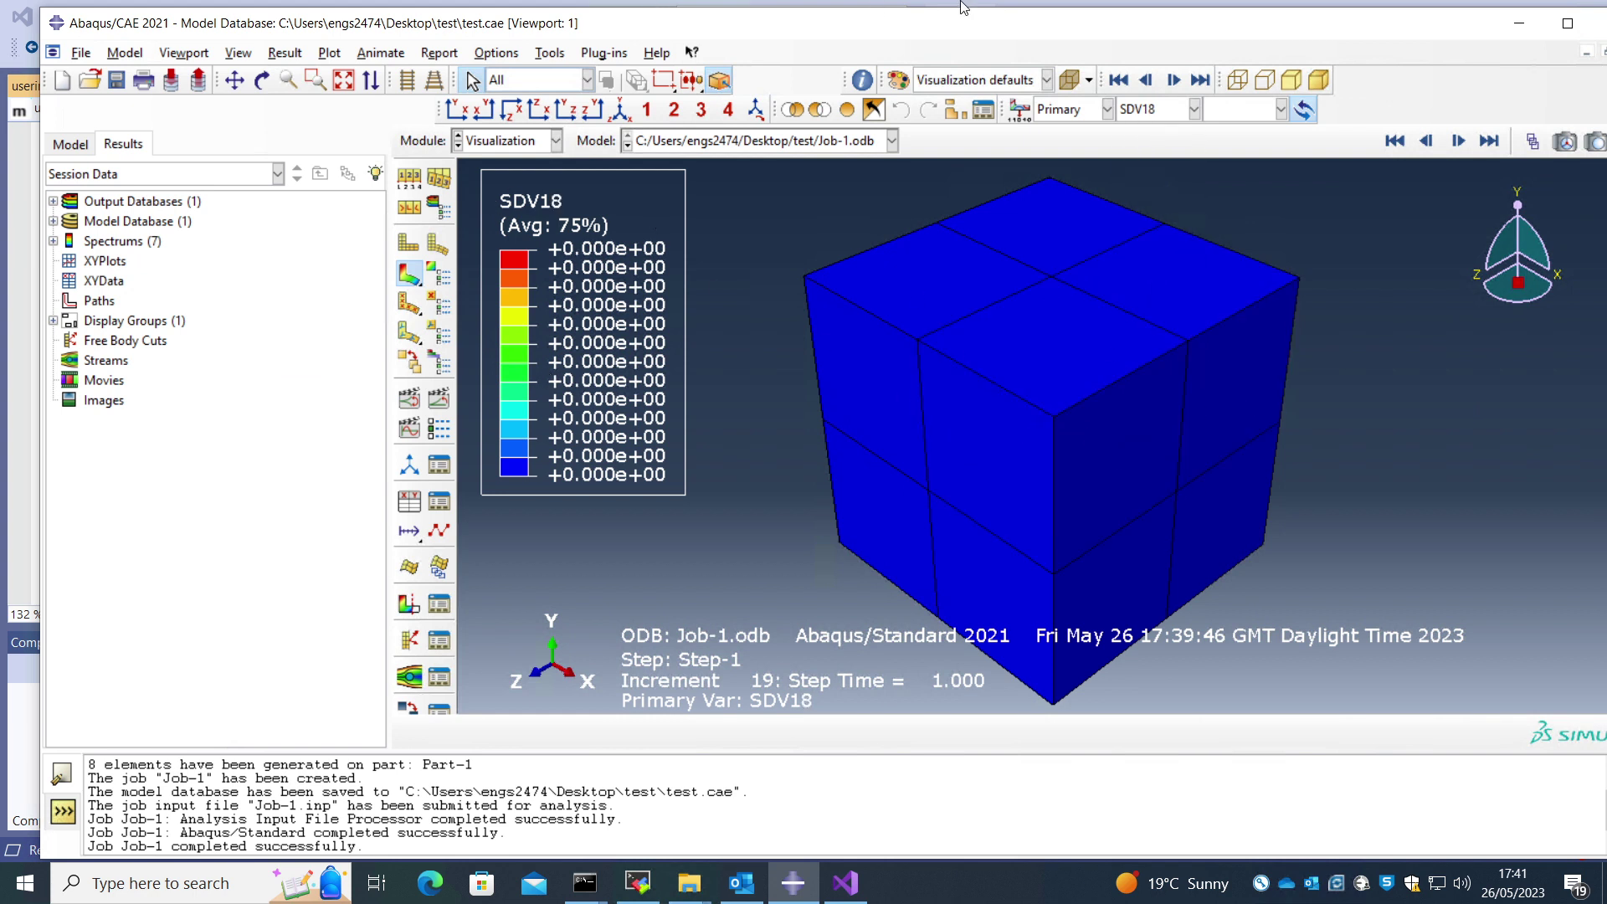
Step: Minimize the Abaqus session and scroll through the GitHub CrystalPlasticity README
left_click(1023, 14)
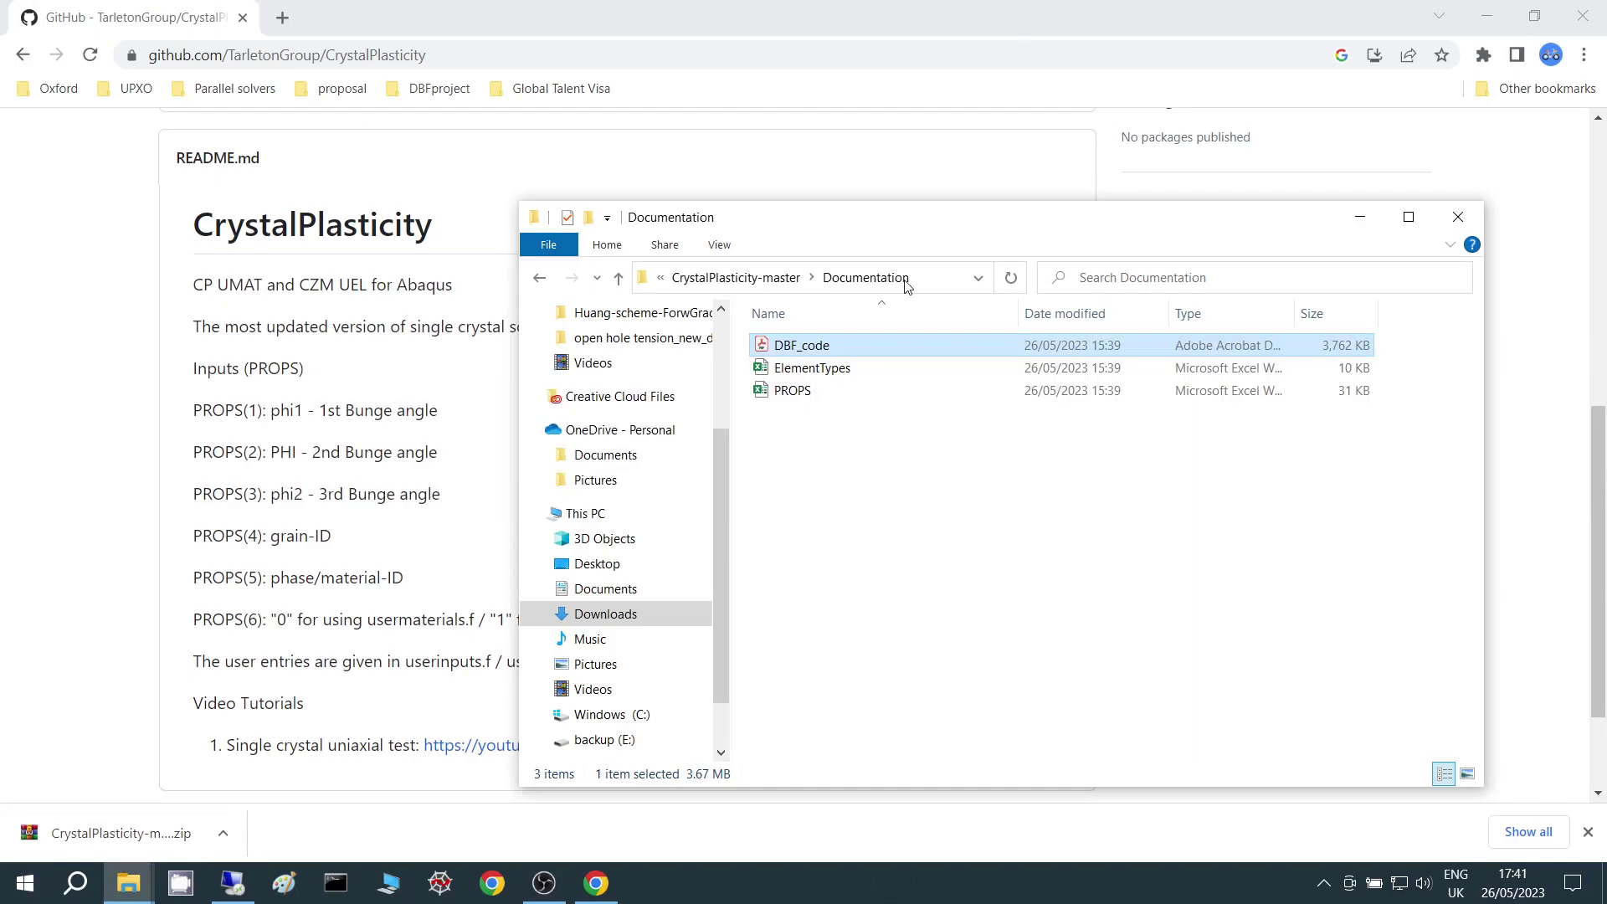
left_click(70, 391)
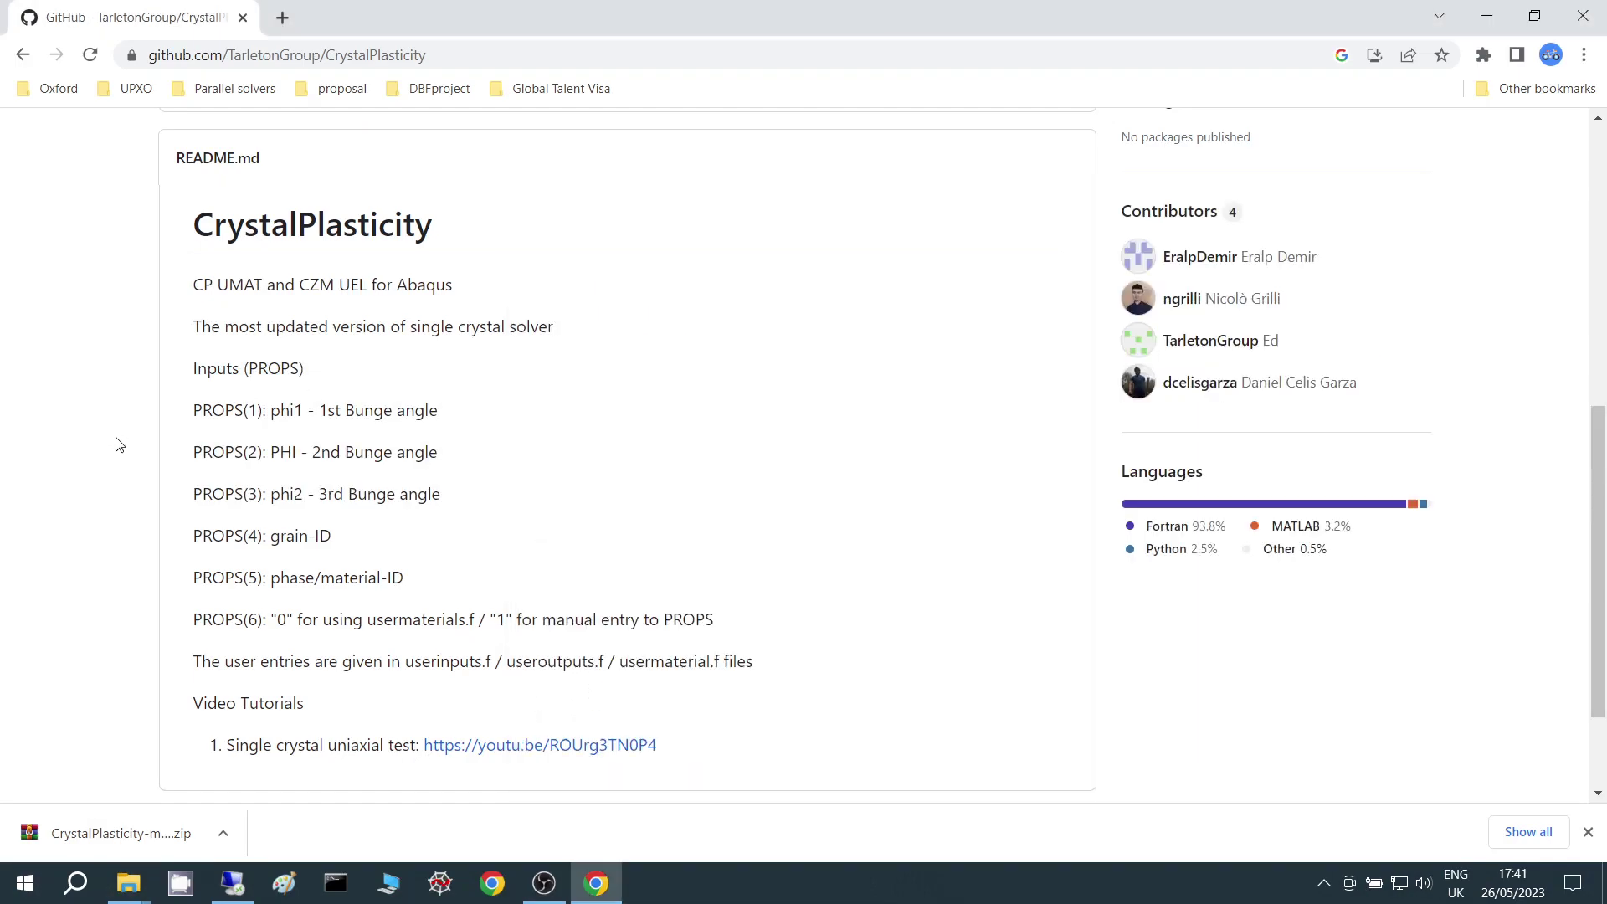
scroll(174, 502, "up", 1)
scroll(218, 586, "down", 3)
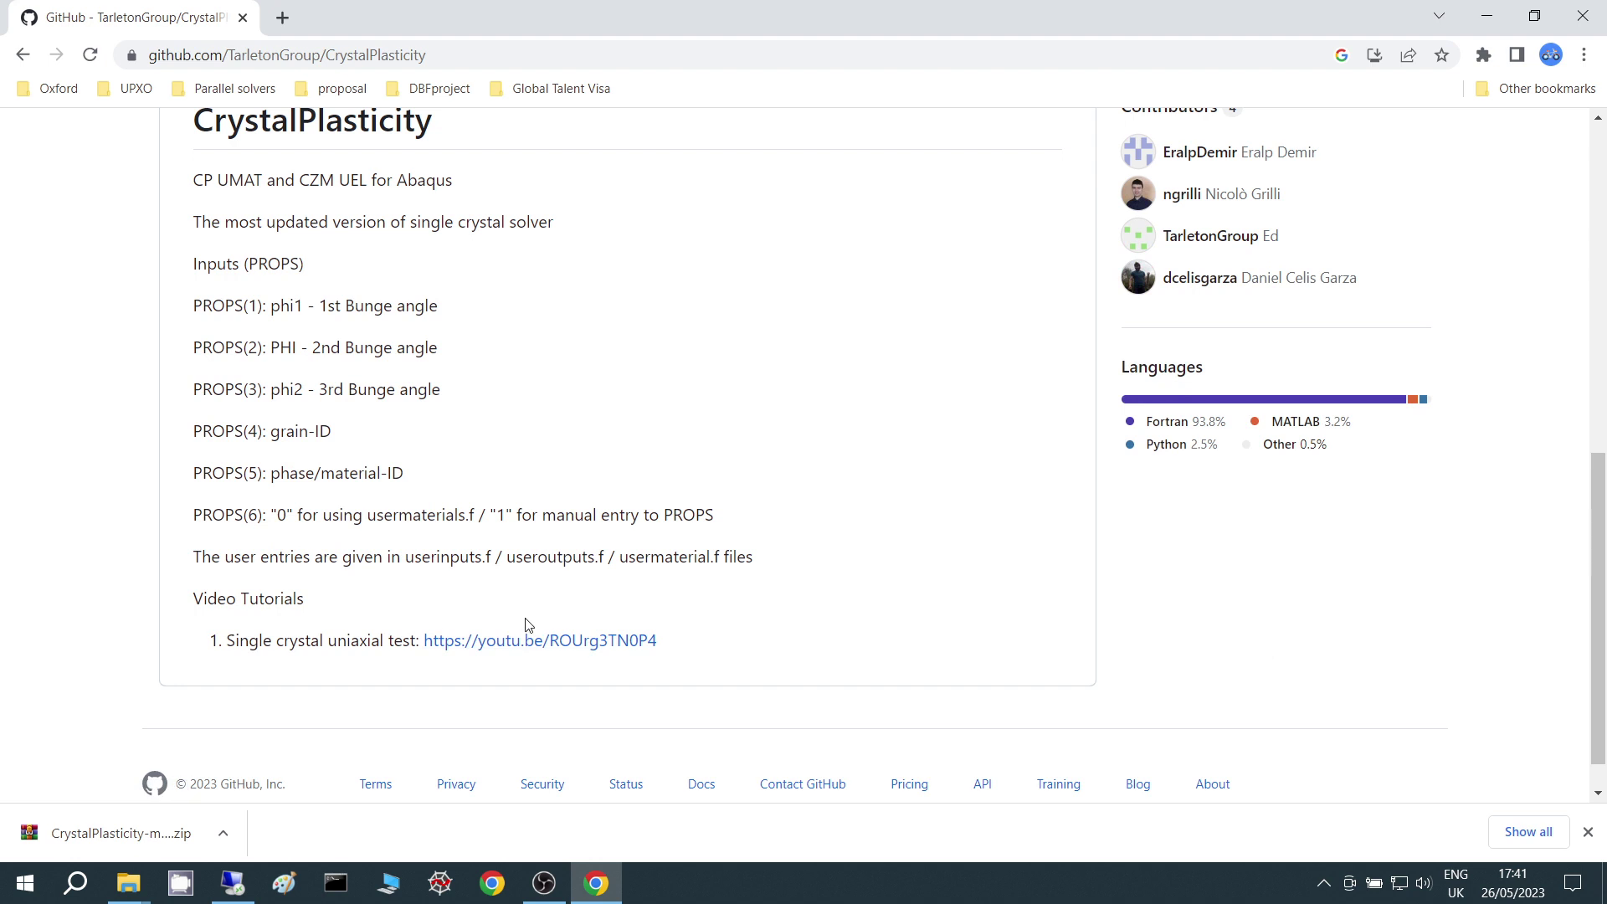
scroll(528, 624, "up", 10)
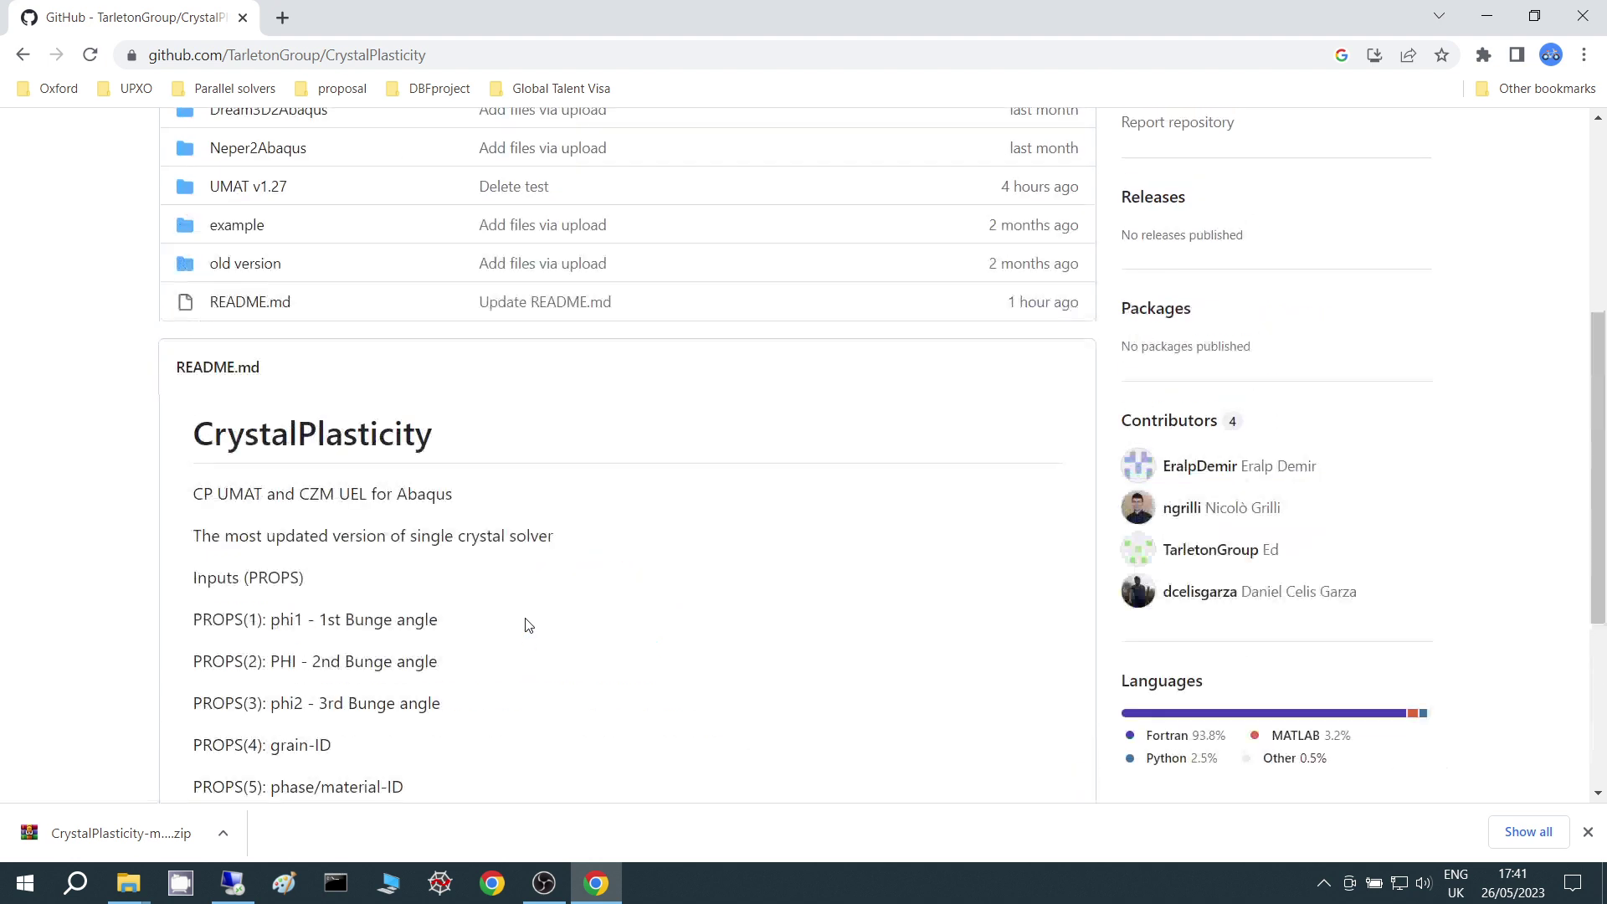